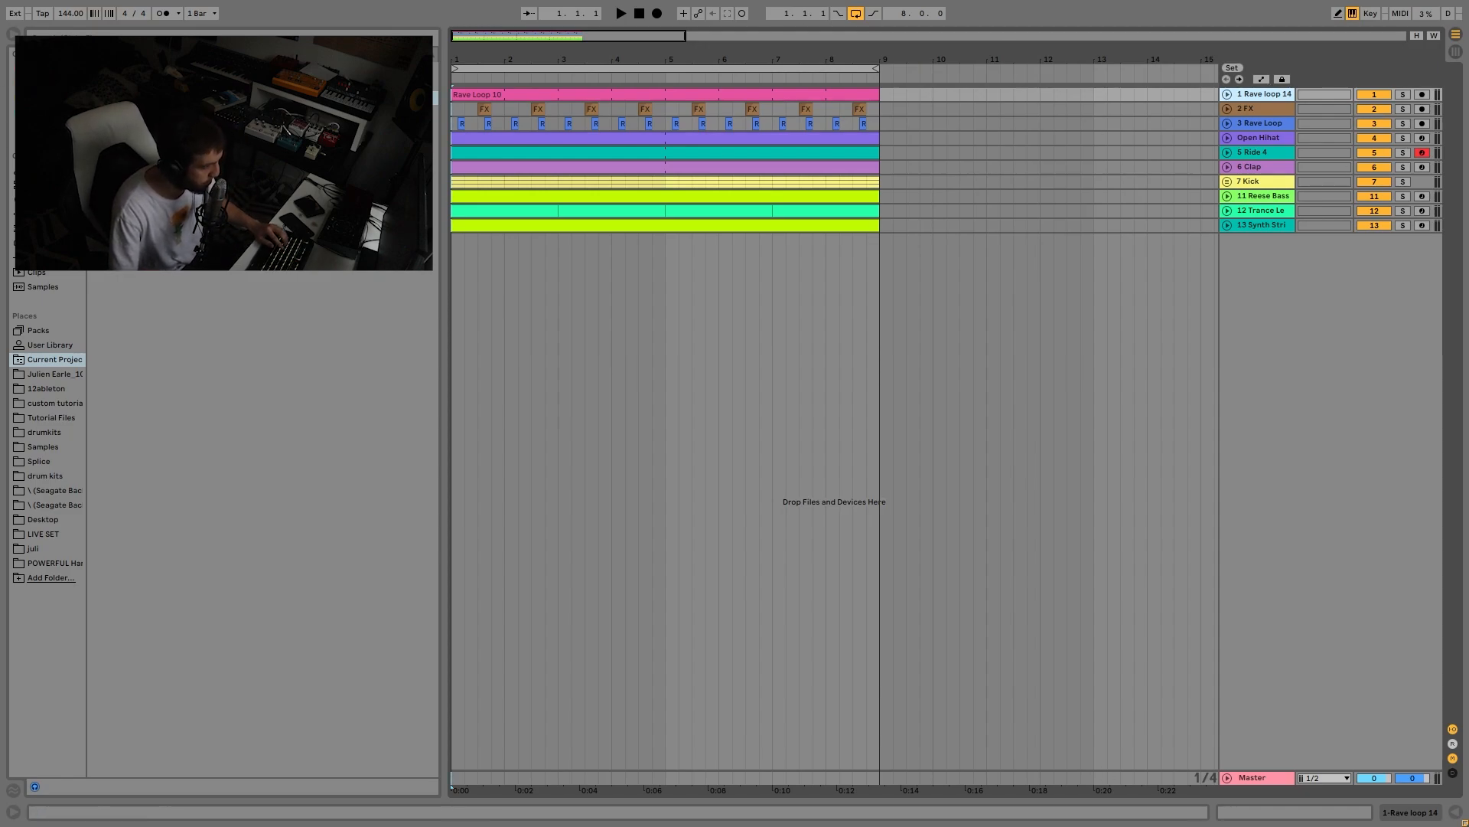
Step: Solo the Rave loop 14 track, play it from the start and unfold it to show its waveform
click(1405, 95)
key(space)
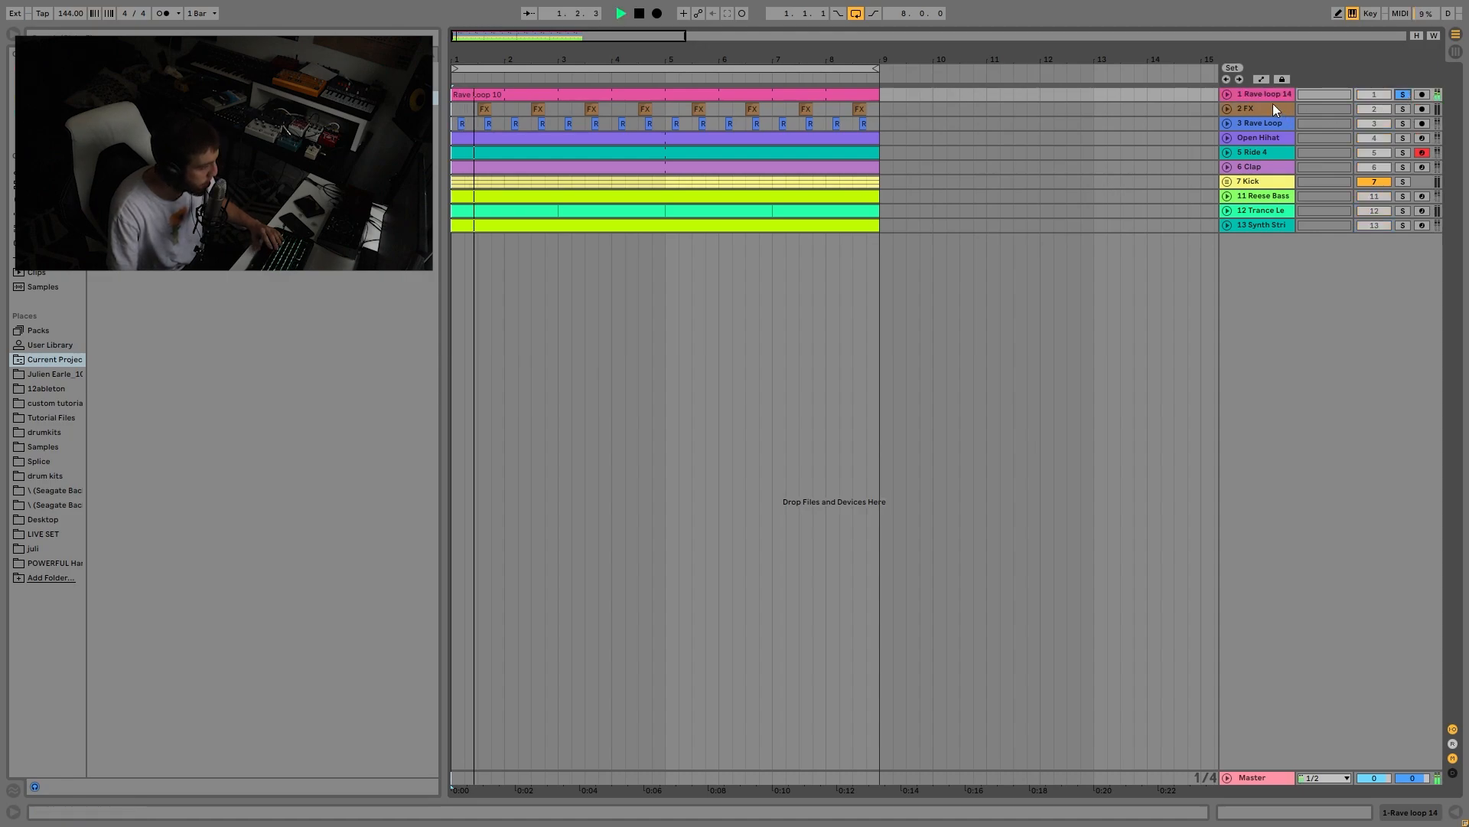
double_click(1248, 98)
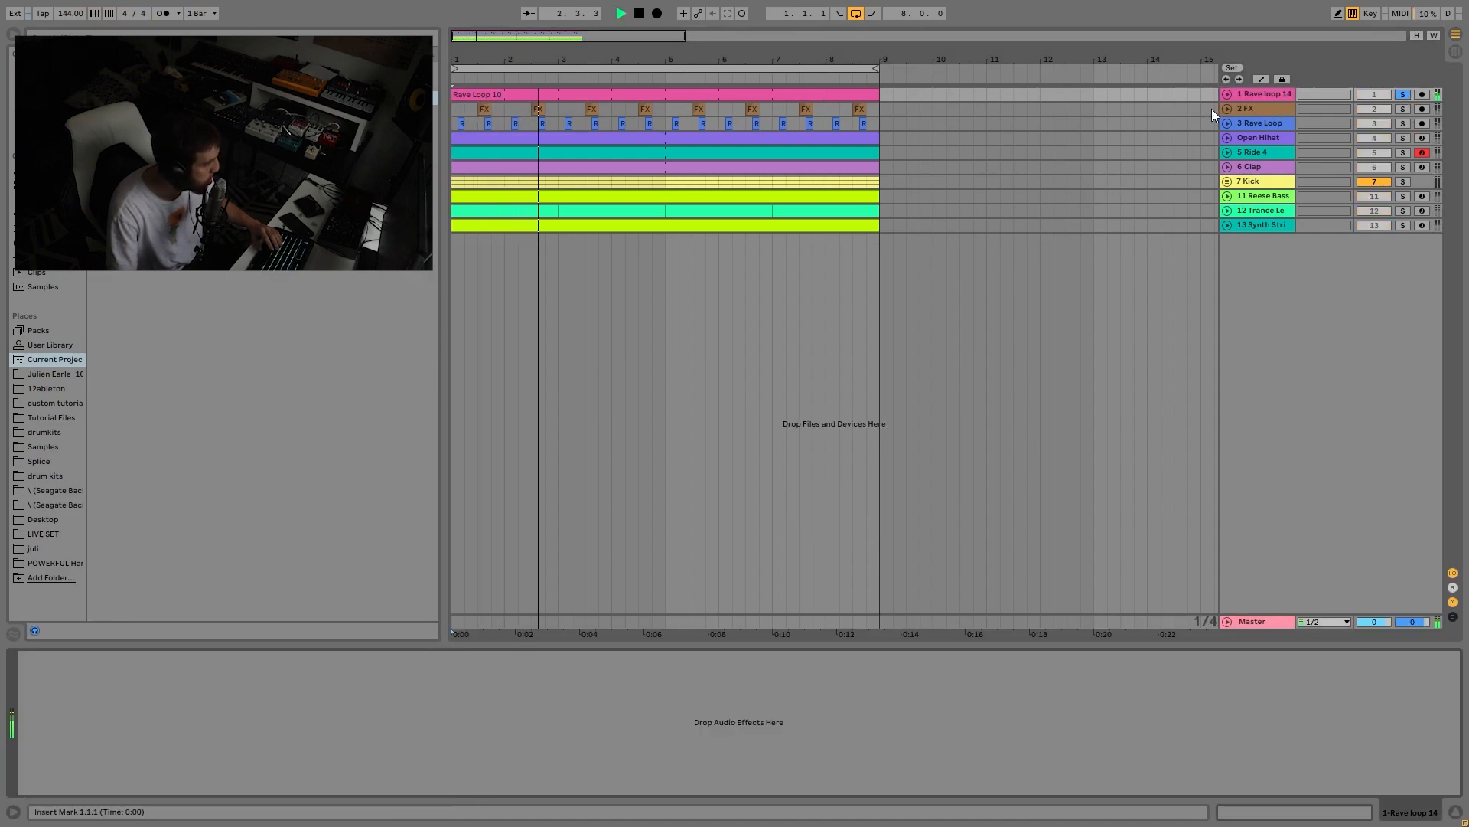
click(1226, 95)
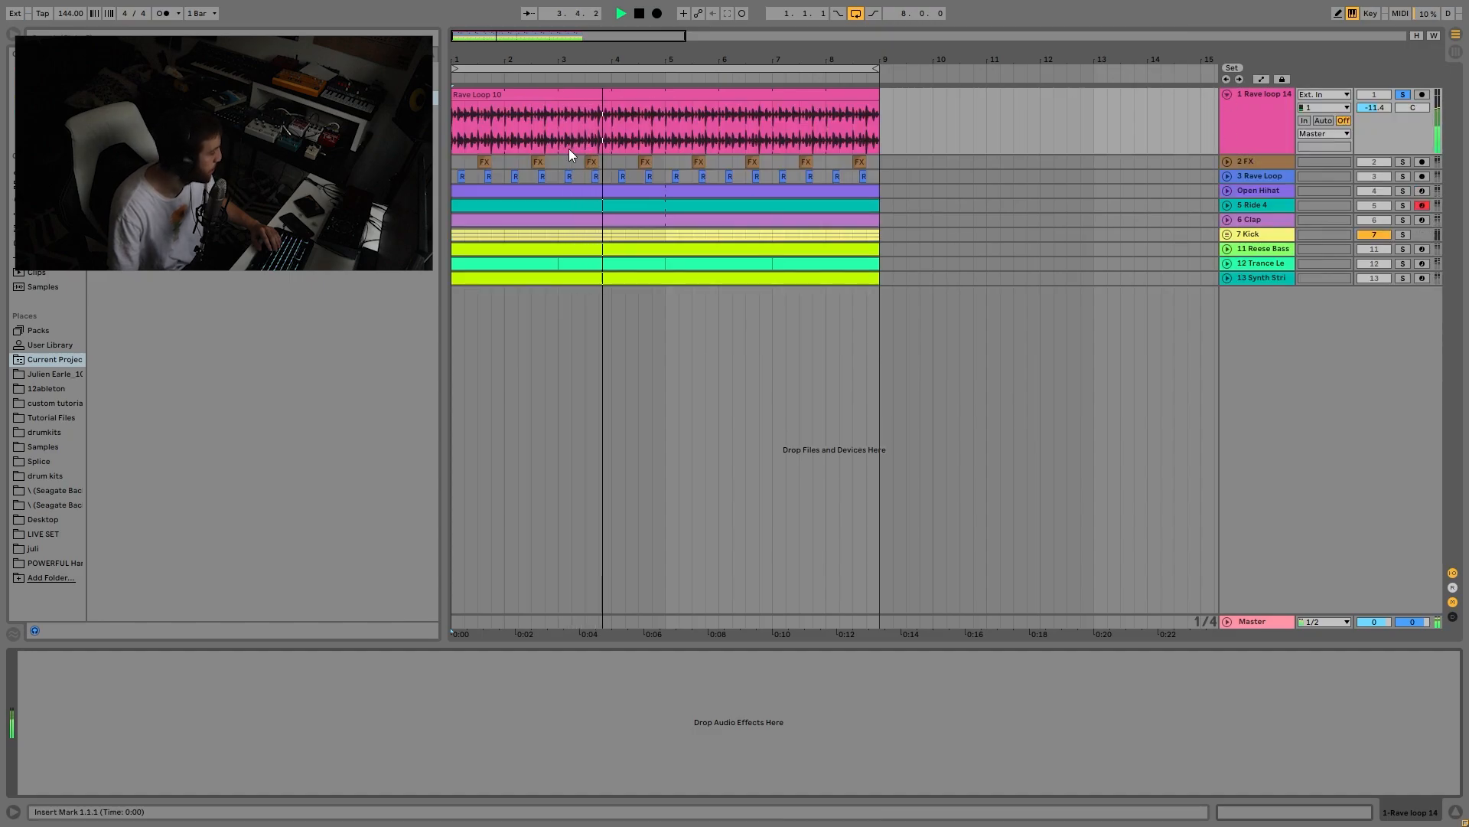
click(508, 95)
key(space)
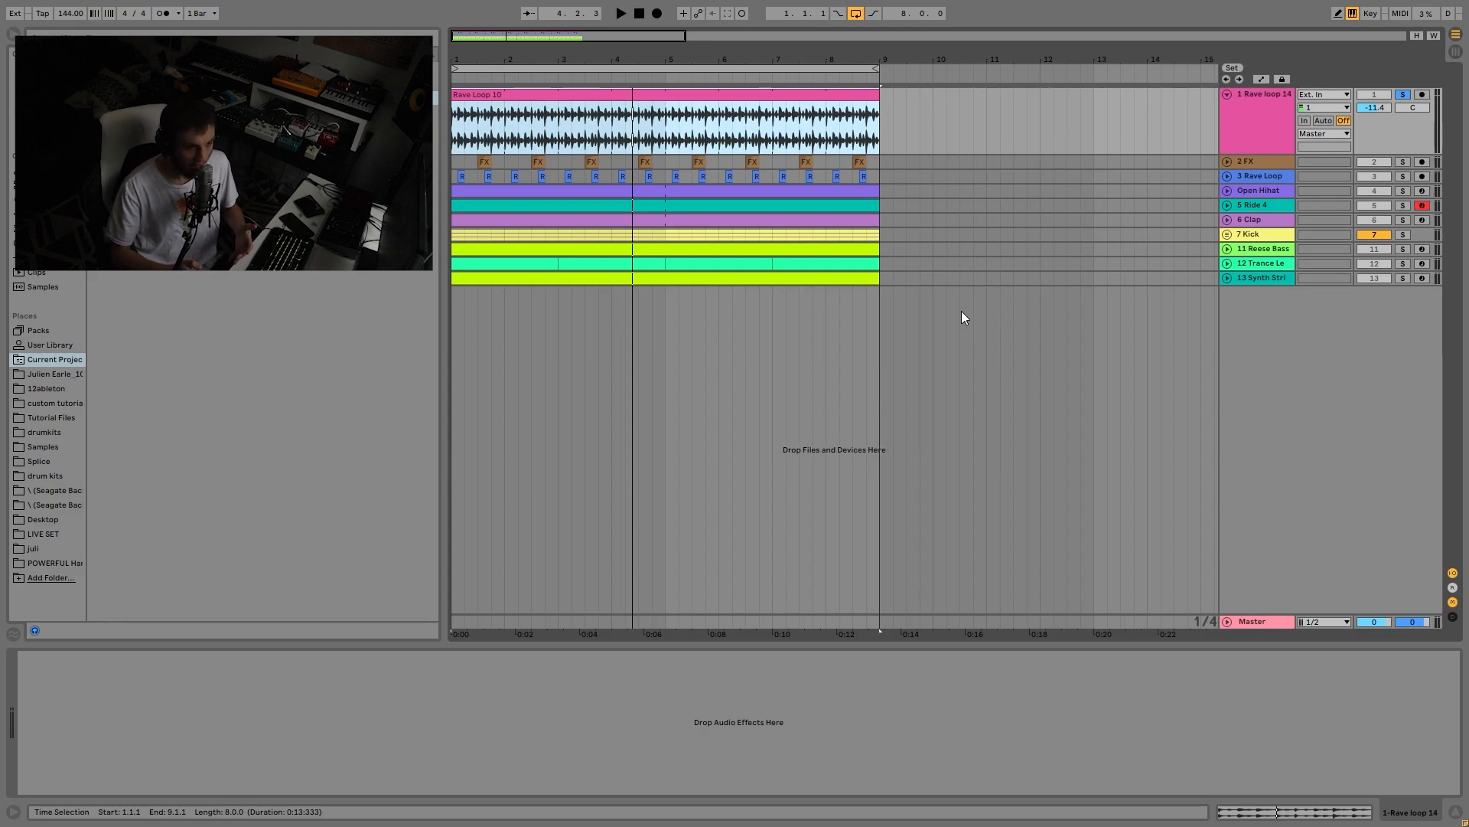
Step: Replay the Rave loop 14 track on its own, stop playback and clear its solo
key(space)
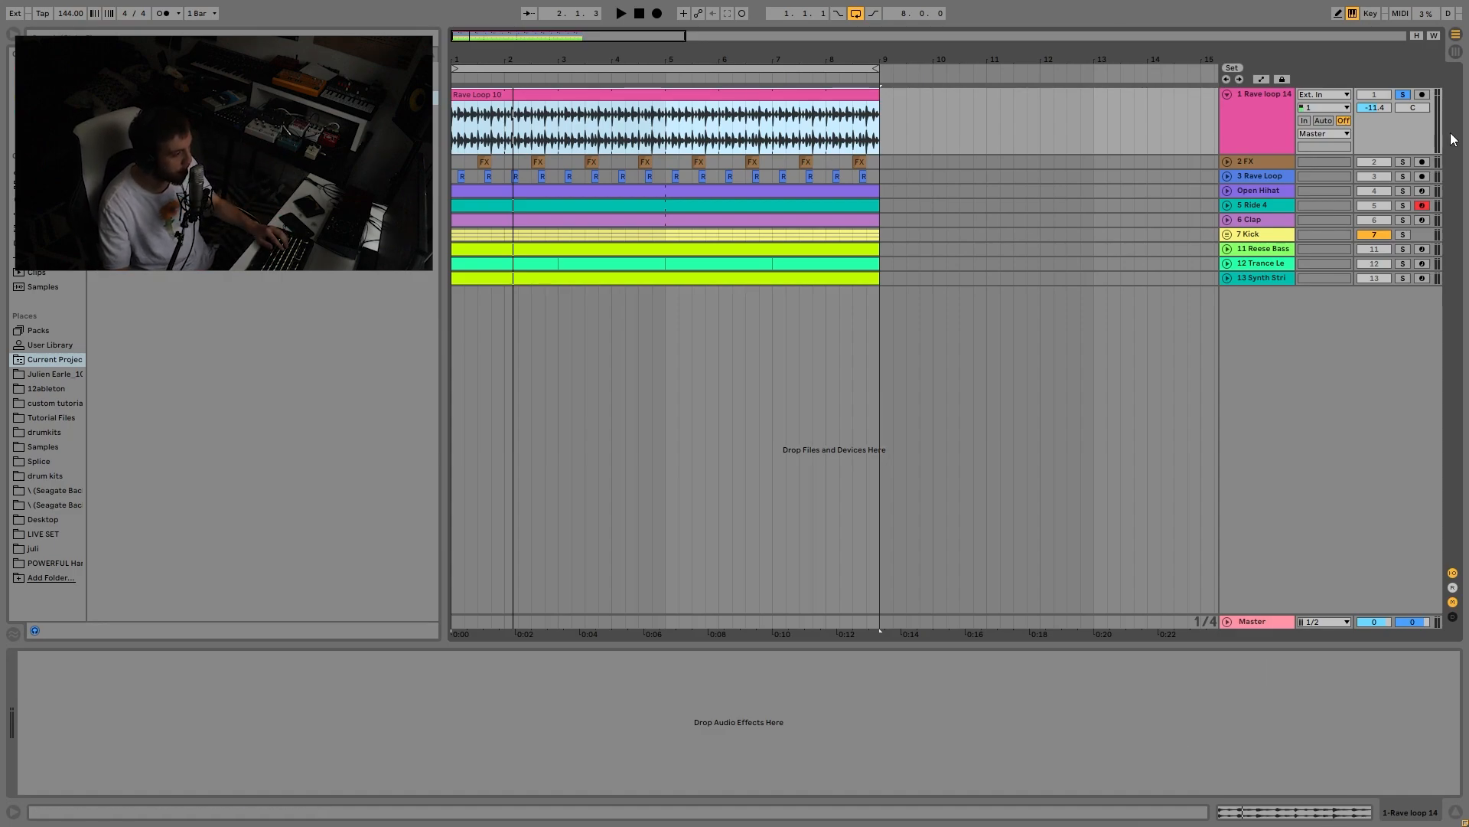
click(1397, 93)
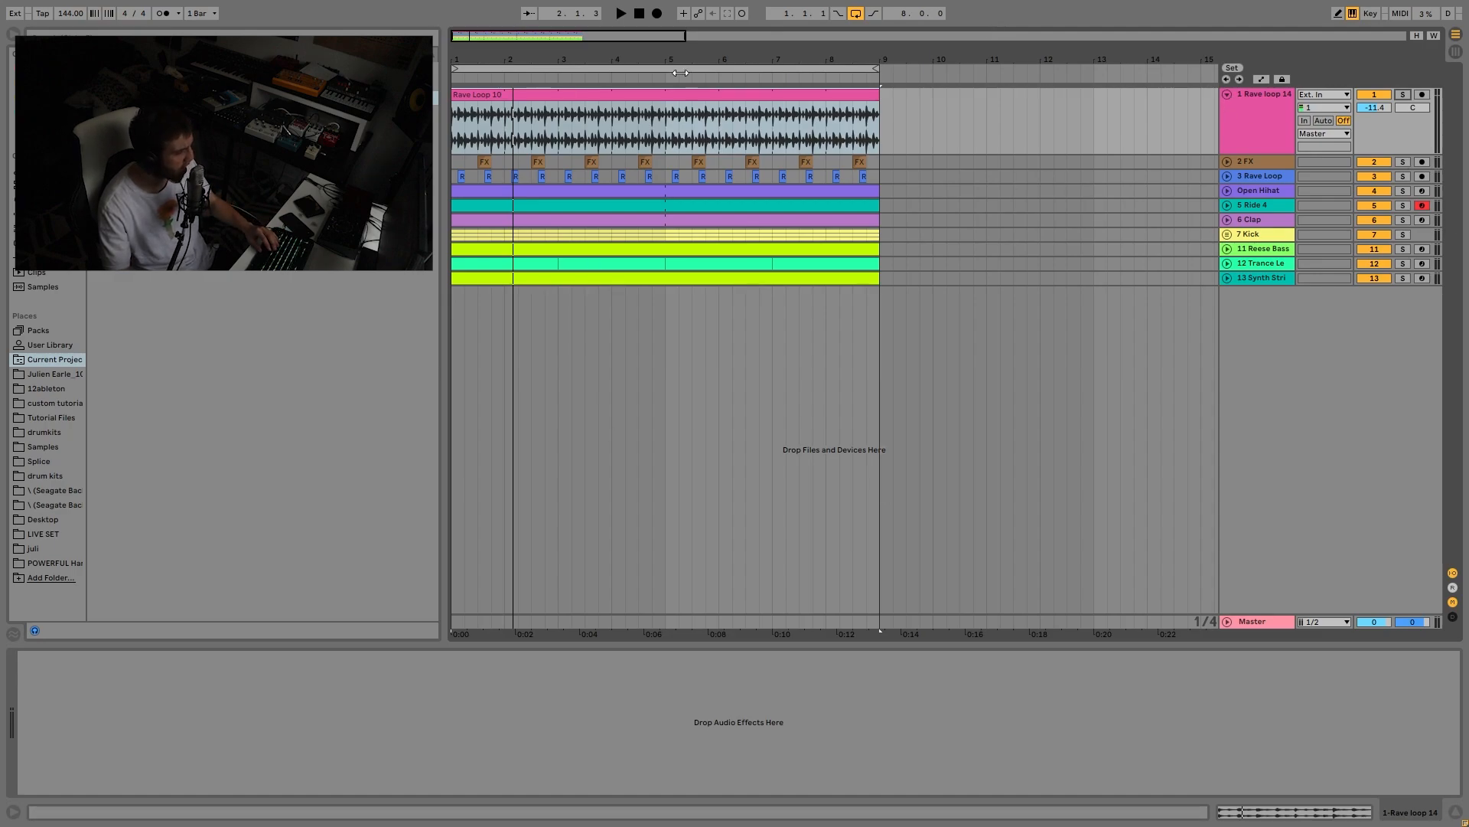
click(1402, 94)
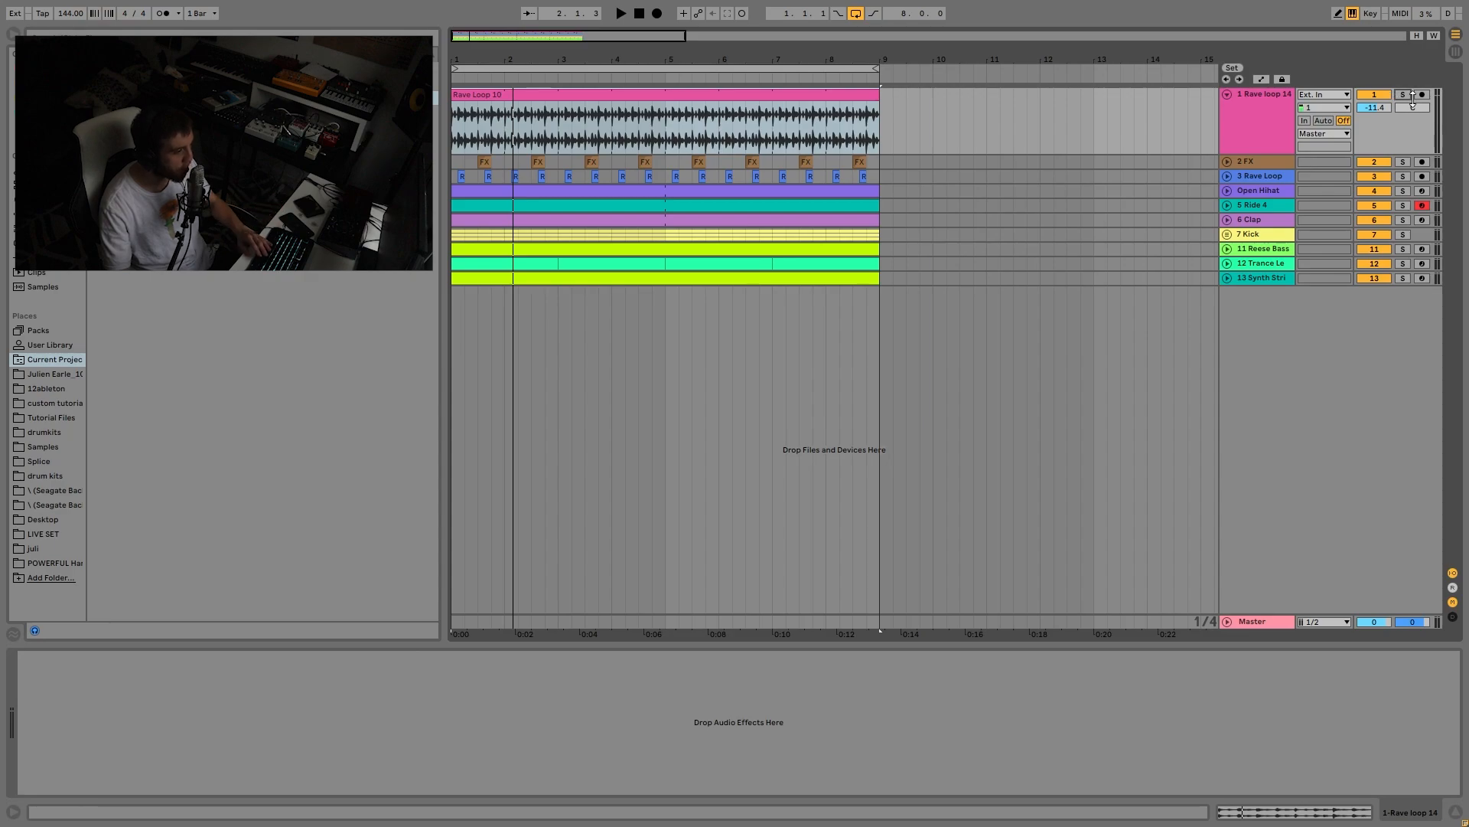
key(space)
click(1404, 94)
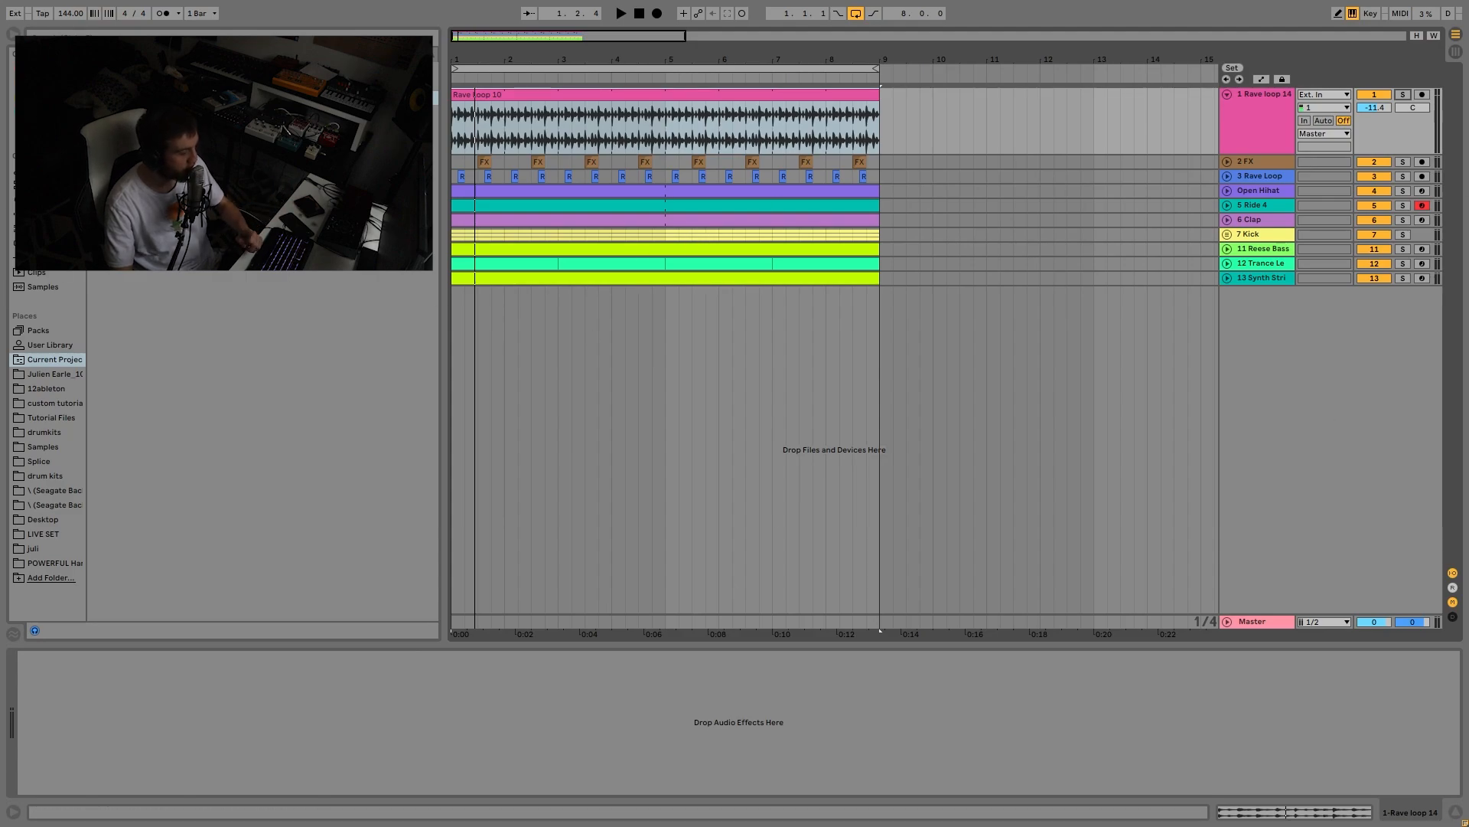
Step: Solo the FX and Rave Loop 11 tracks together, unfold both and listen to them
click(1402, 162)
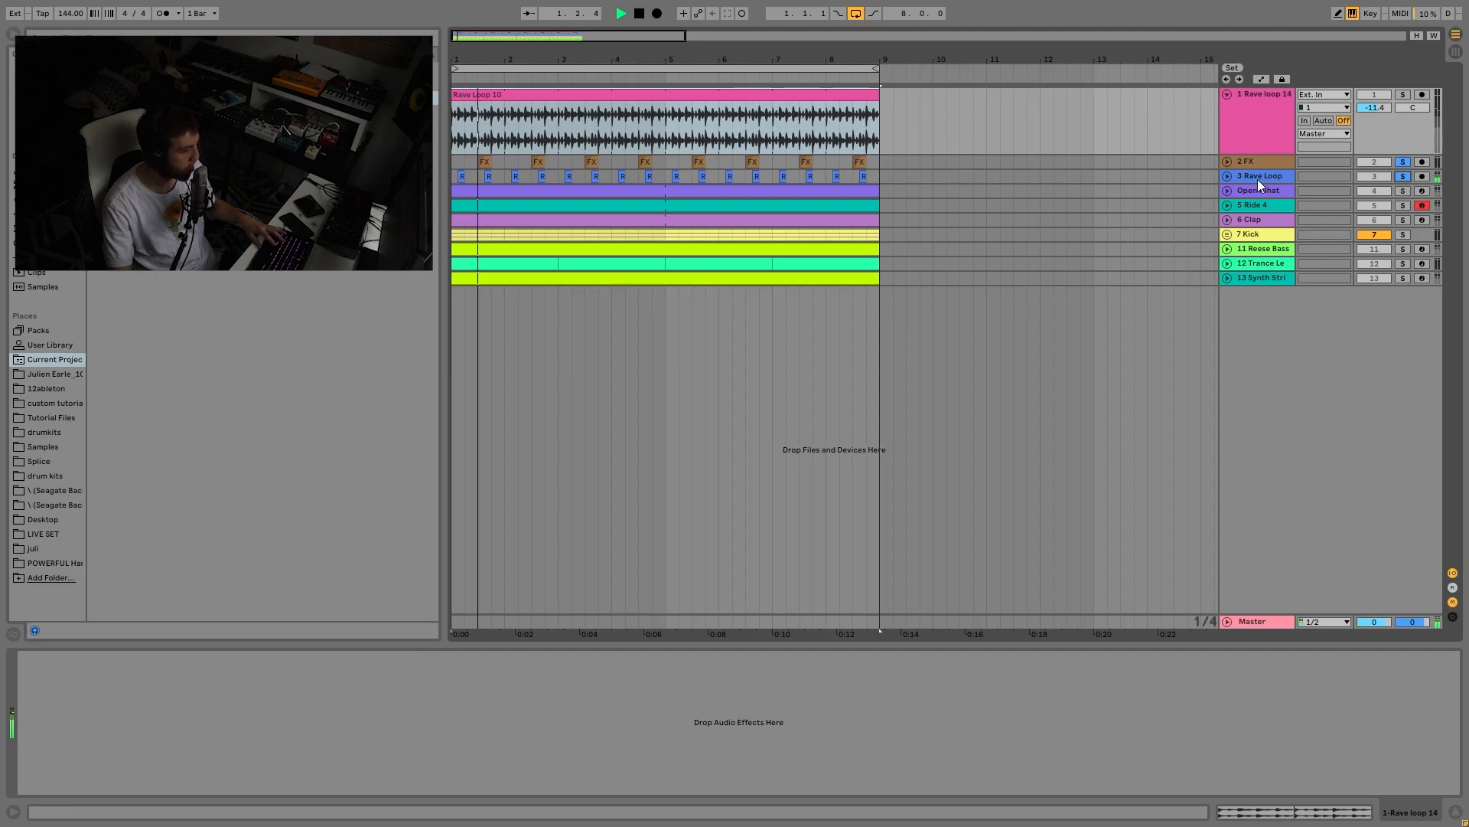
click(1225, 177)
click(1228, 162)
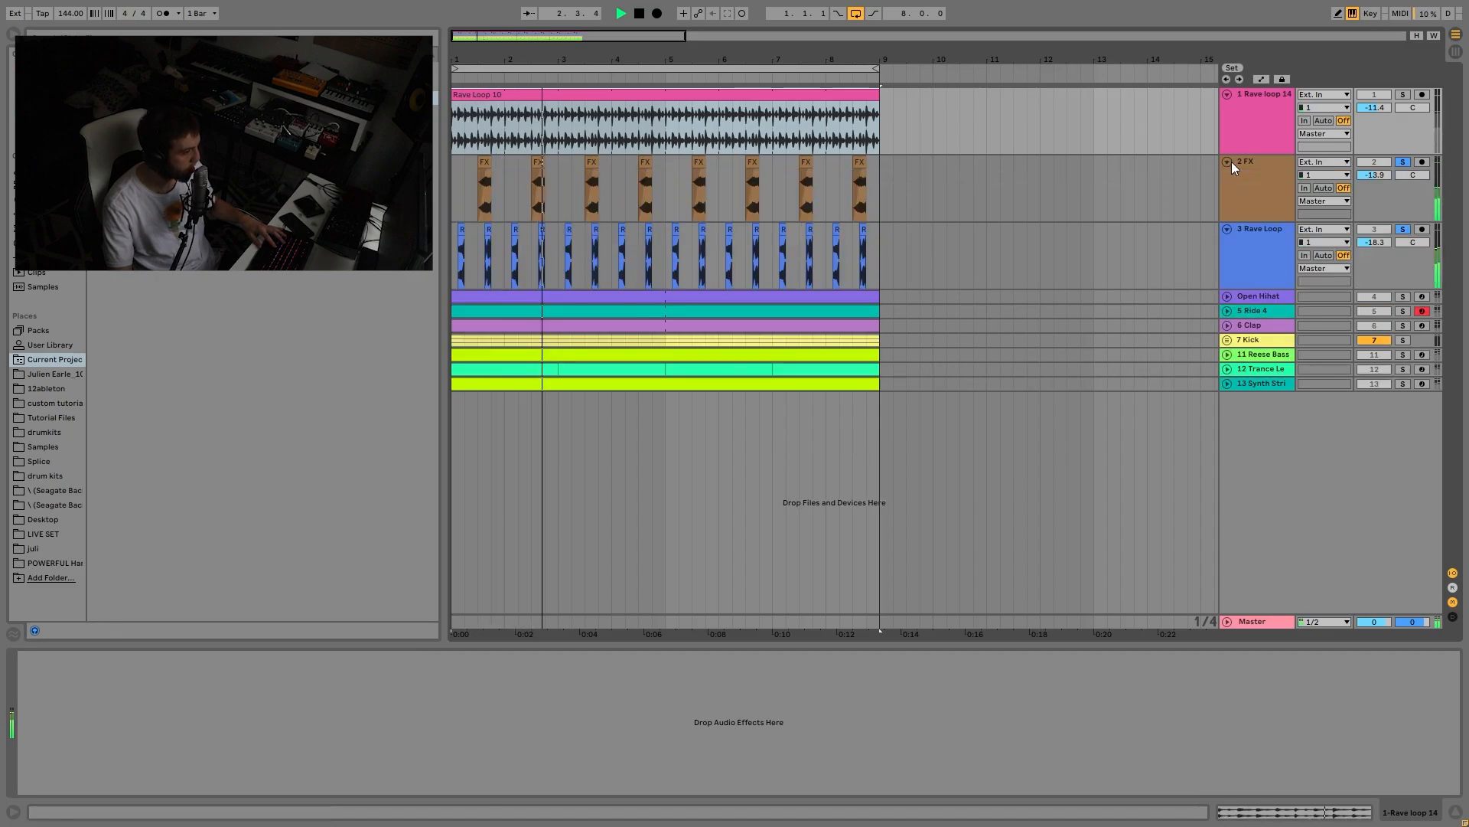
key(space)
Step: Remove the FX solo and listen to the Rave Loop 11 track alone
key(plus)
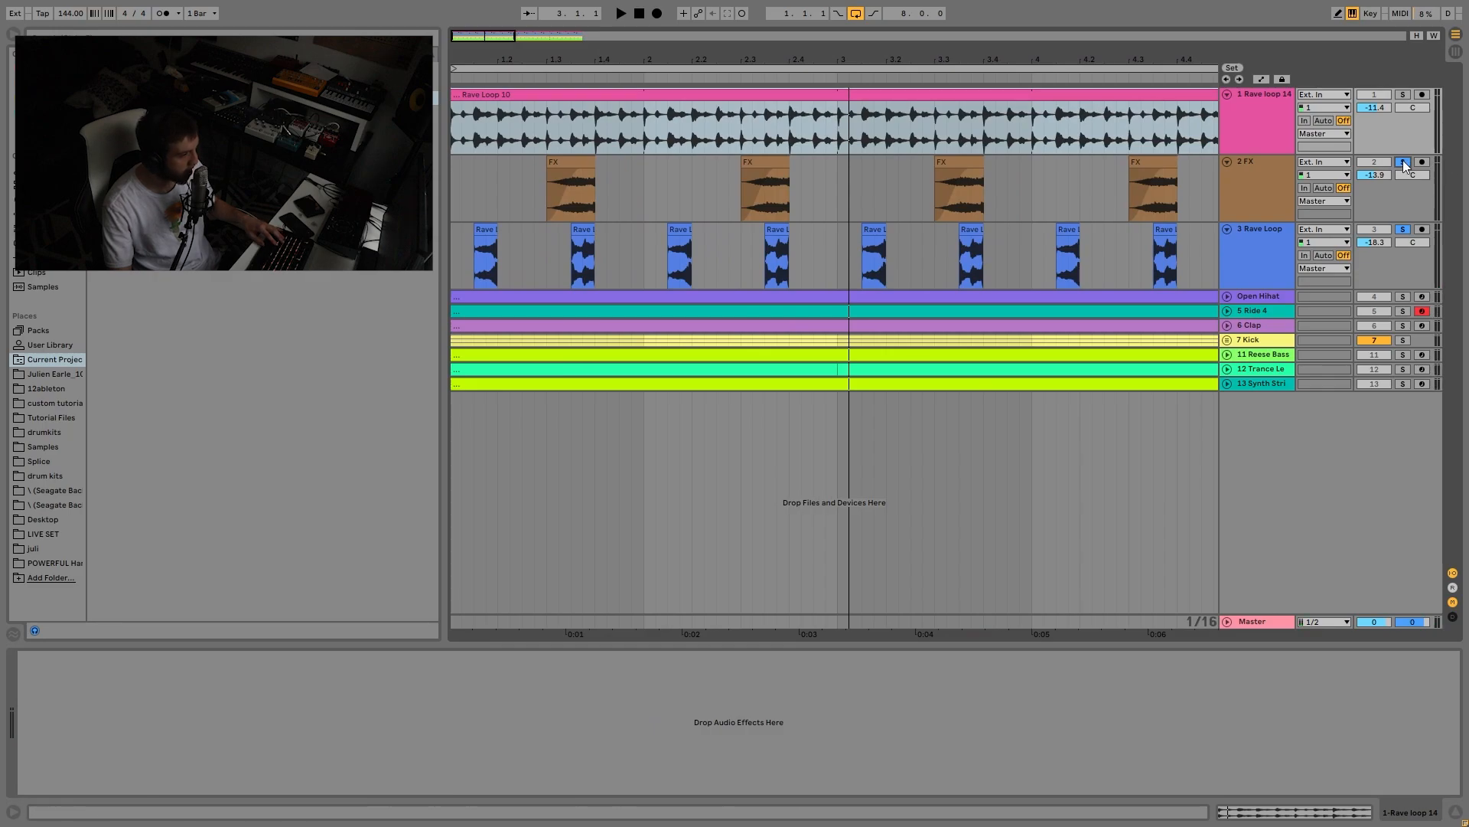
click(1283, 228)
key(space)
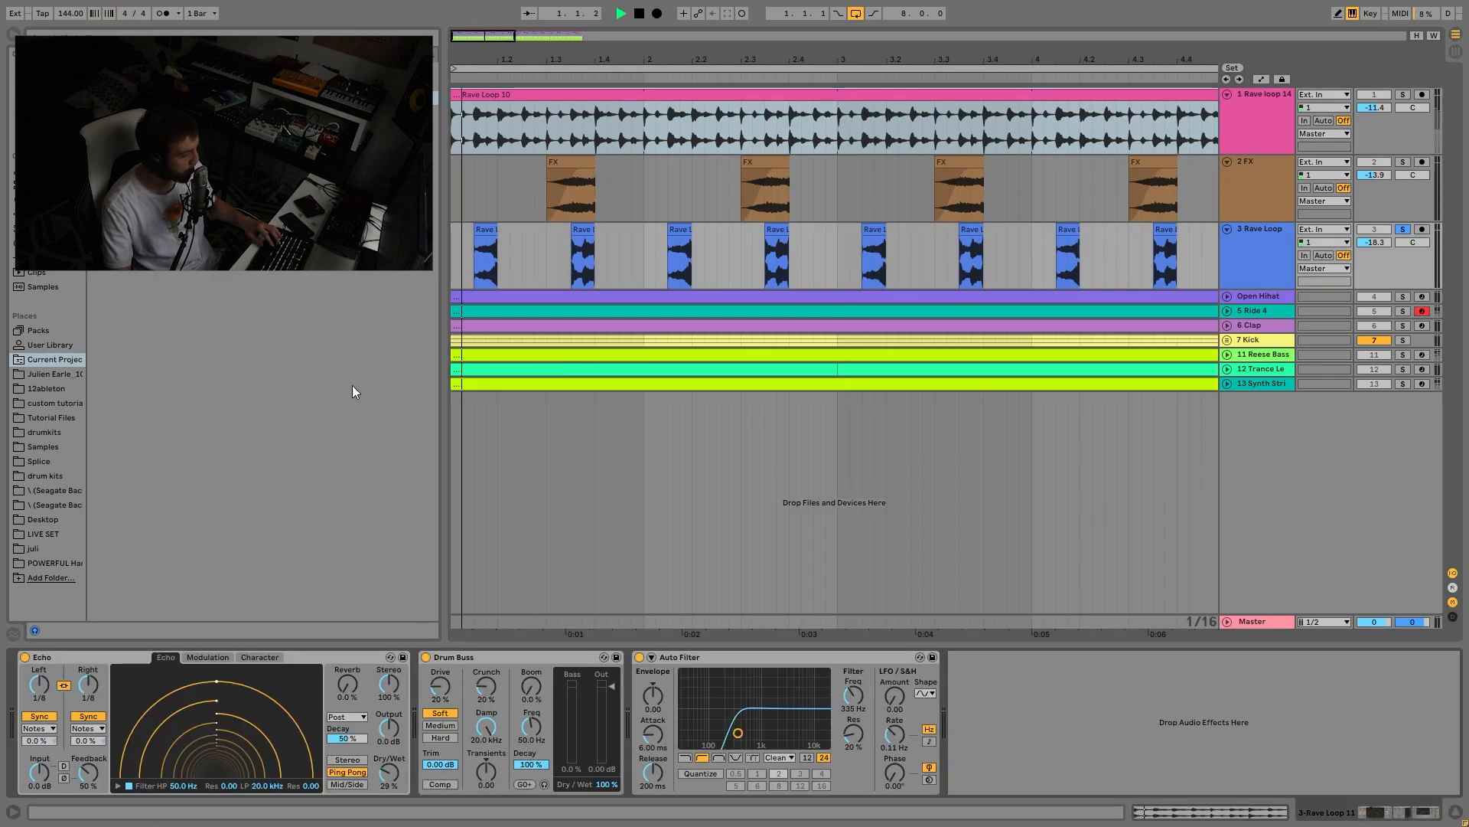
click(583, 256)
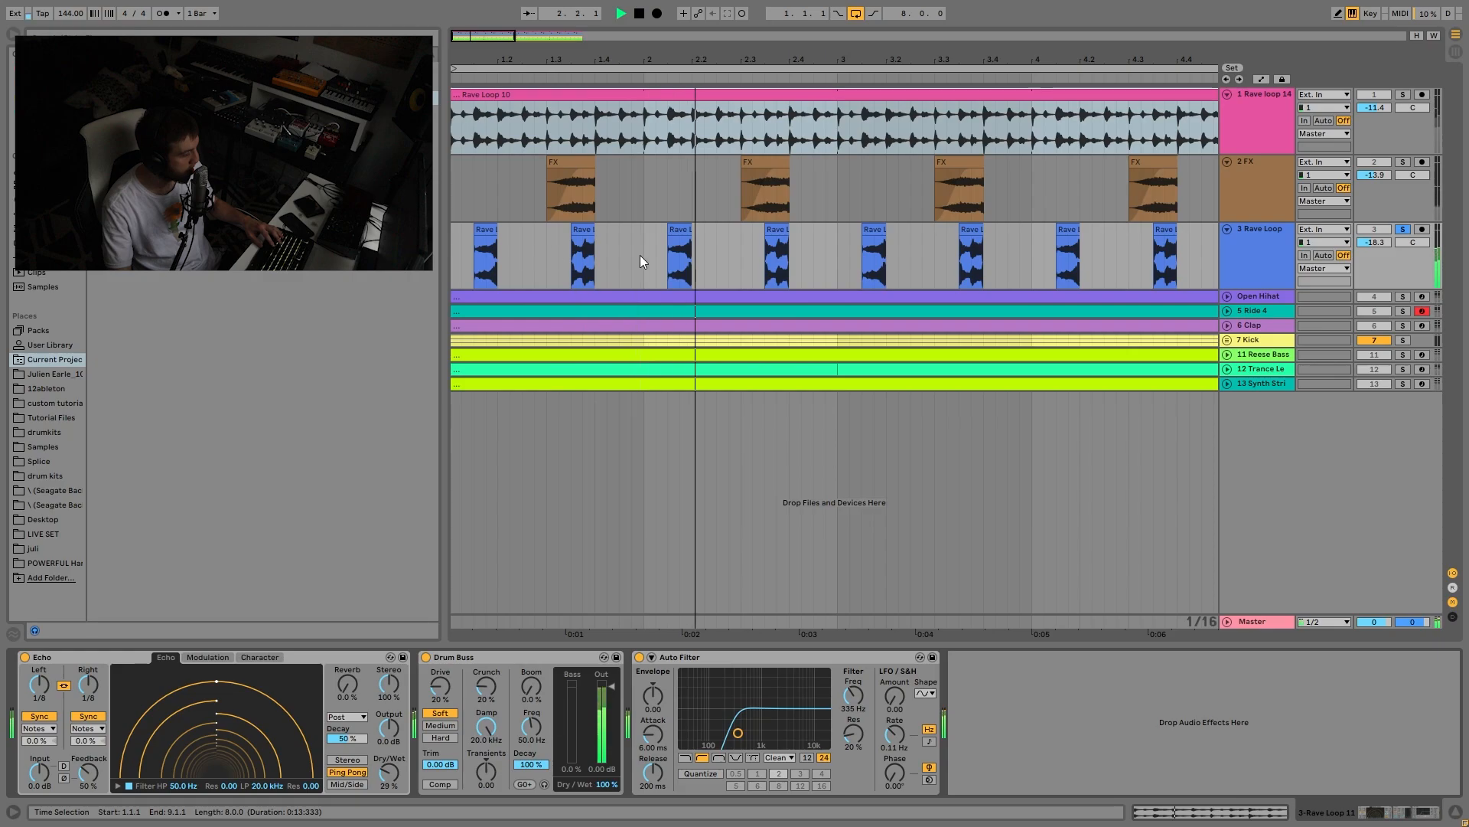
Step: Inspect the waveforms of the first two clips on the Rave Loop 11 track and compare them
double_click(583, 253)
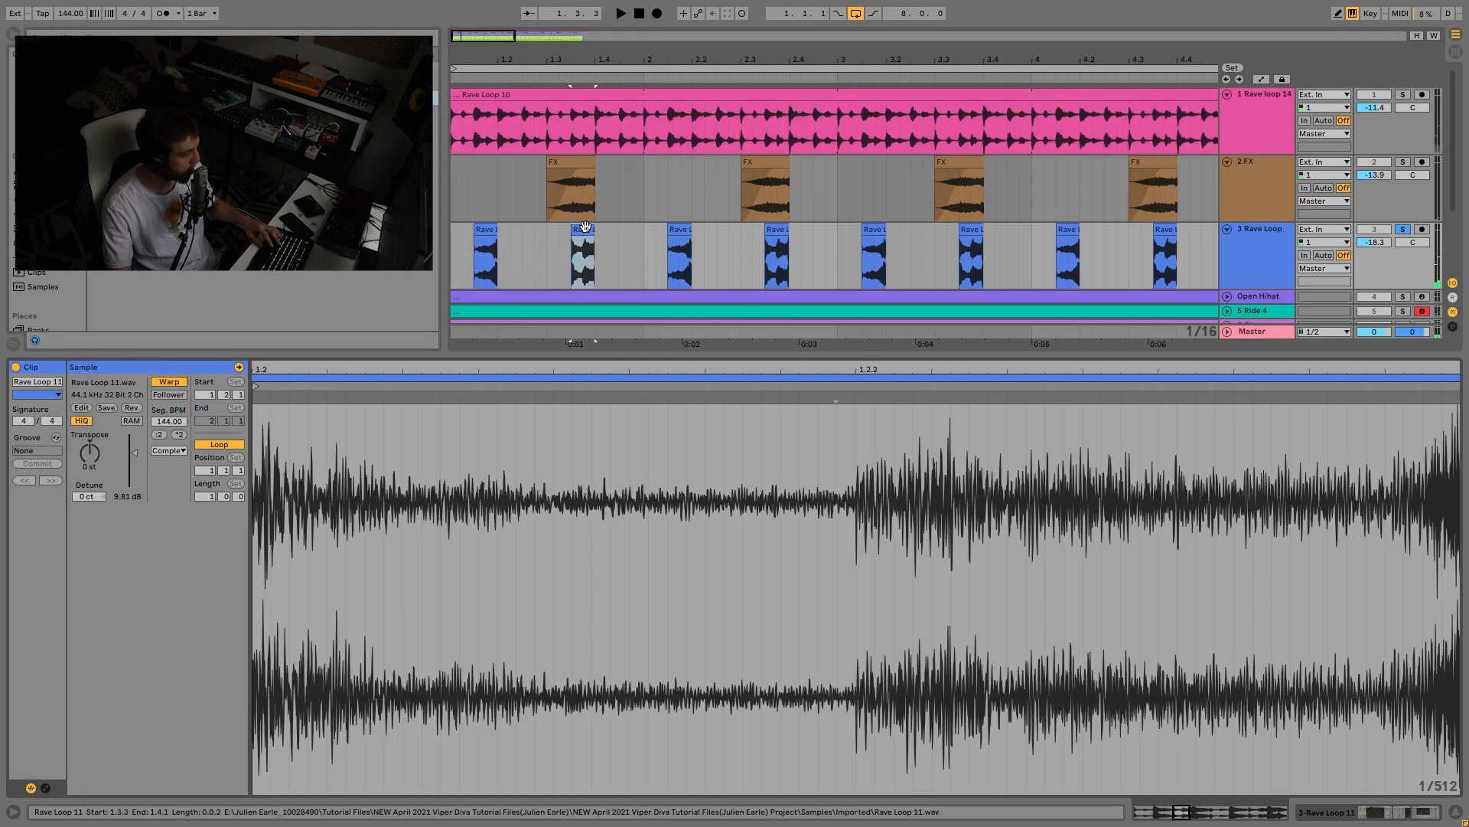
right_click(589, 467)
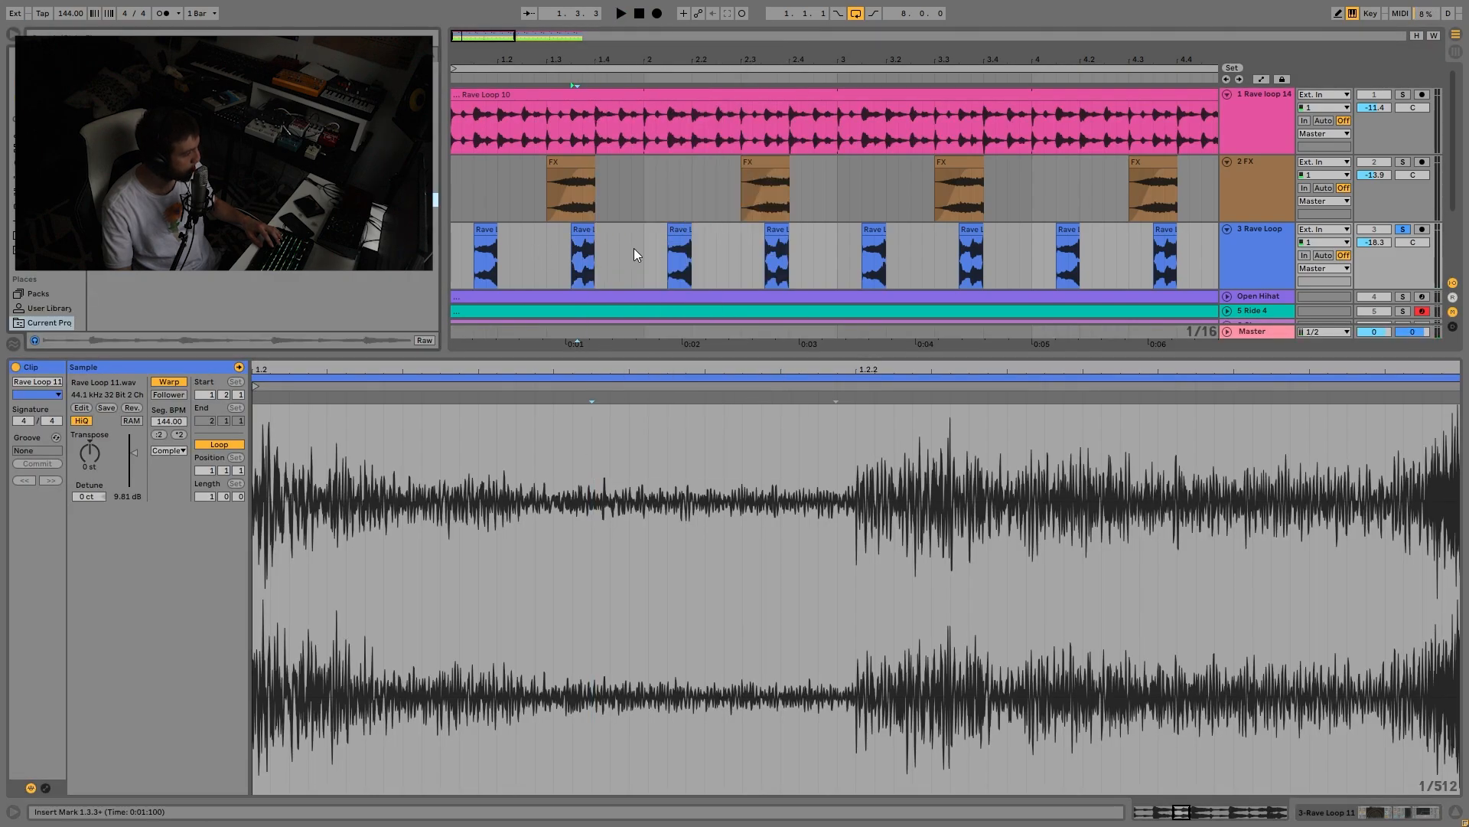
click(634, 249)
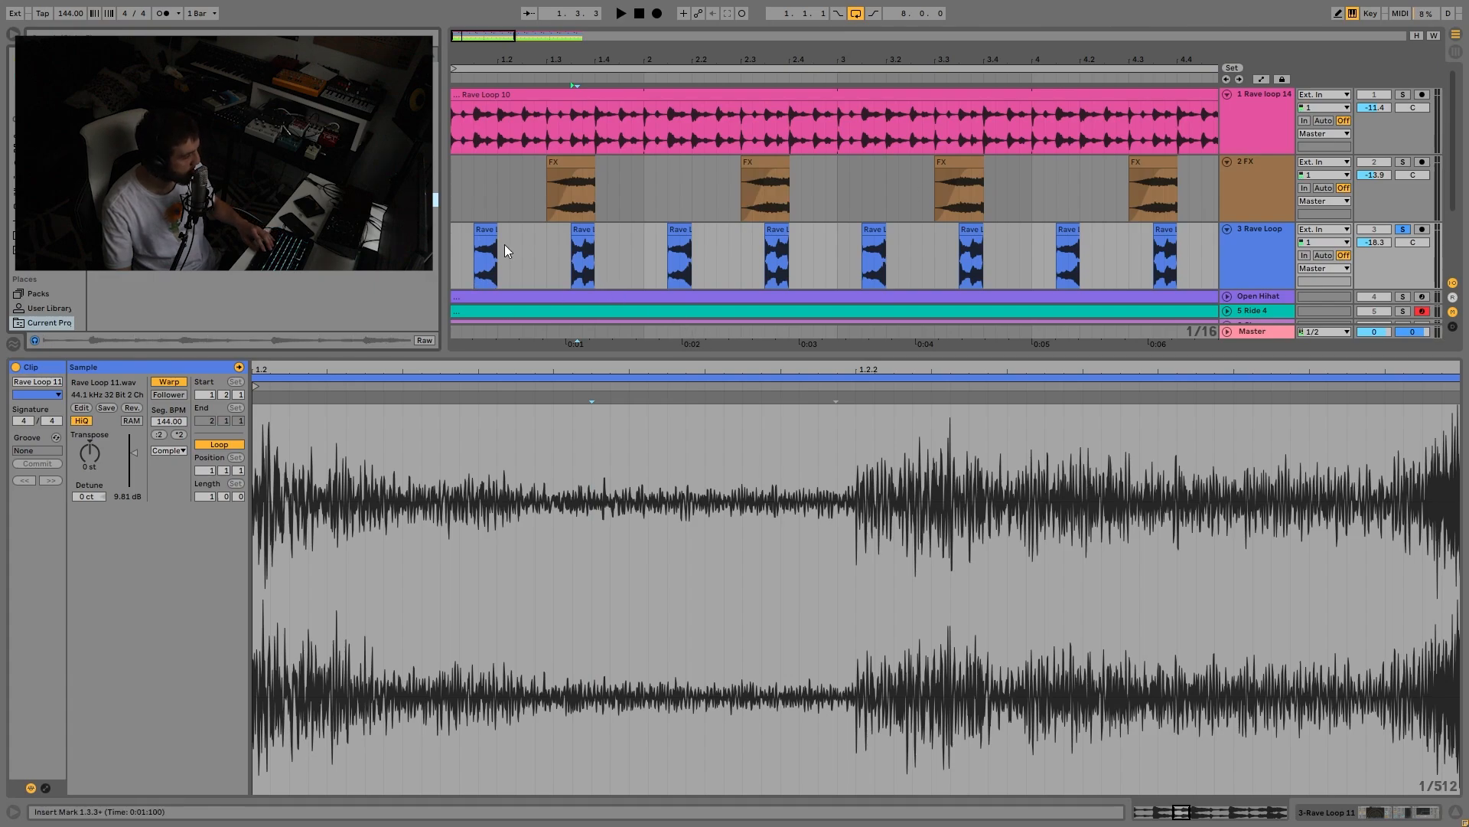
click(484, 237)
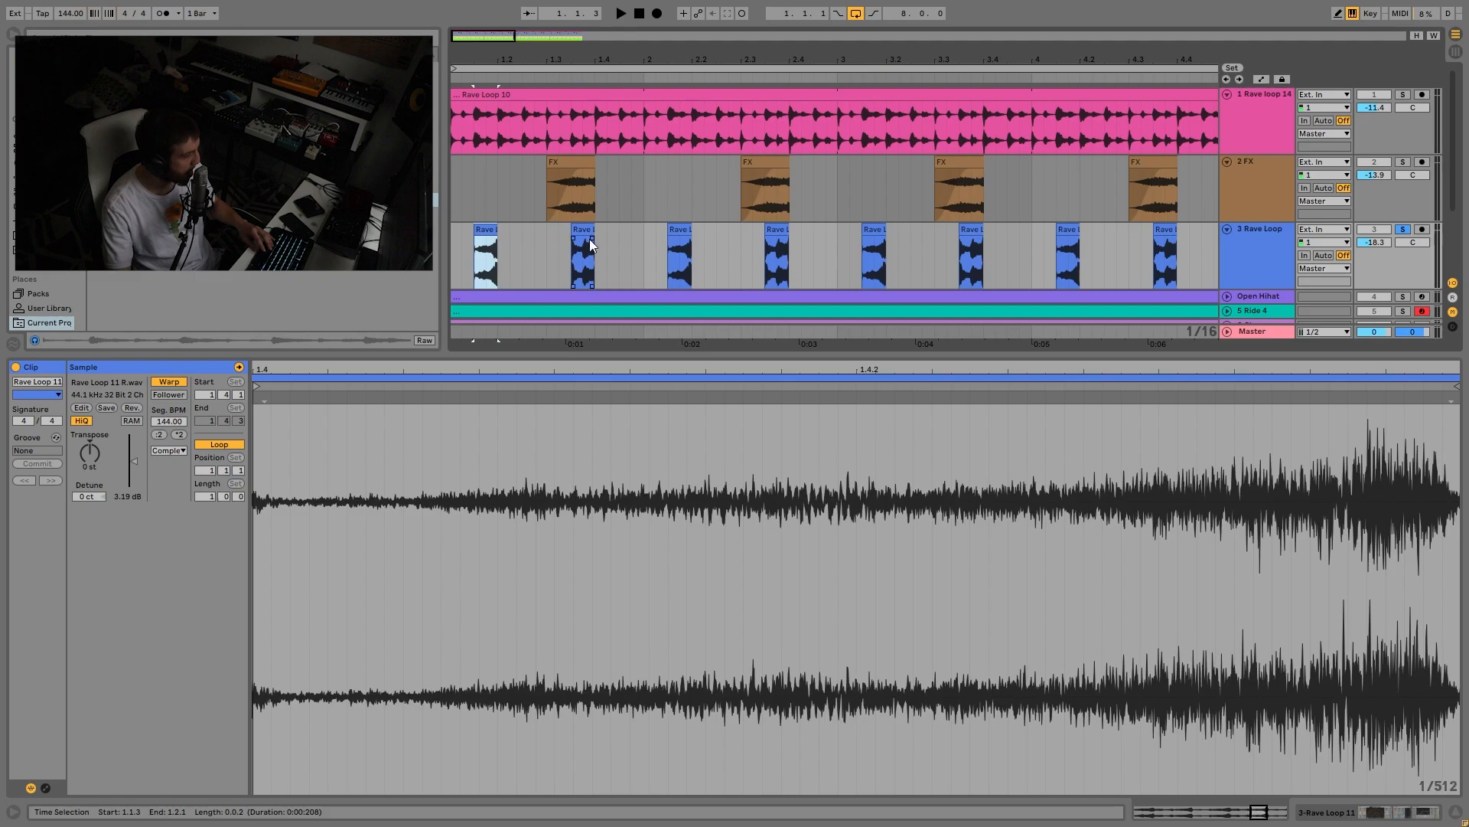
click(590, 239)
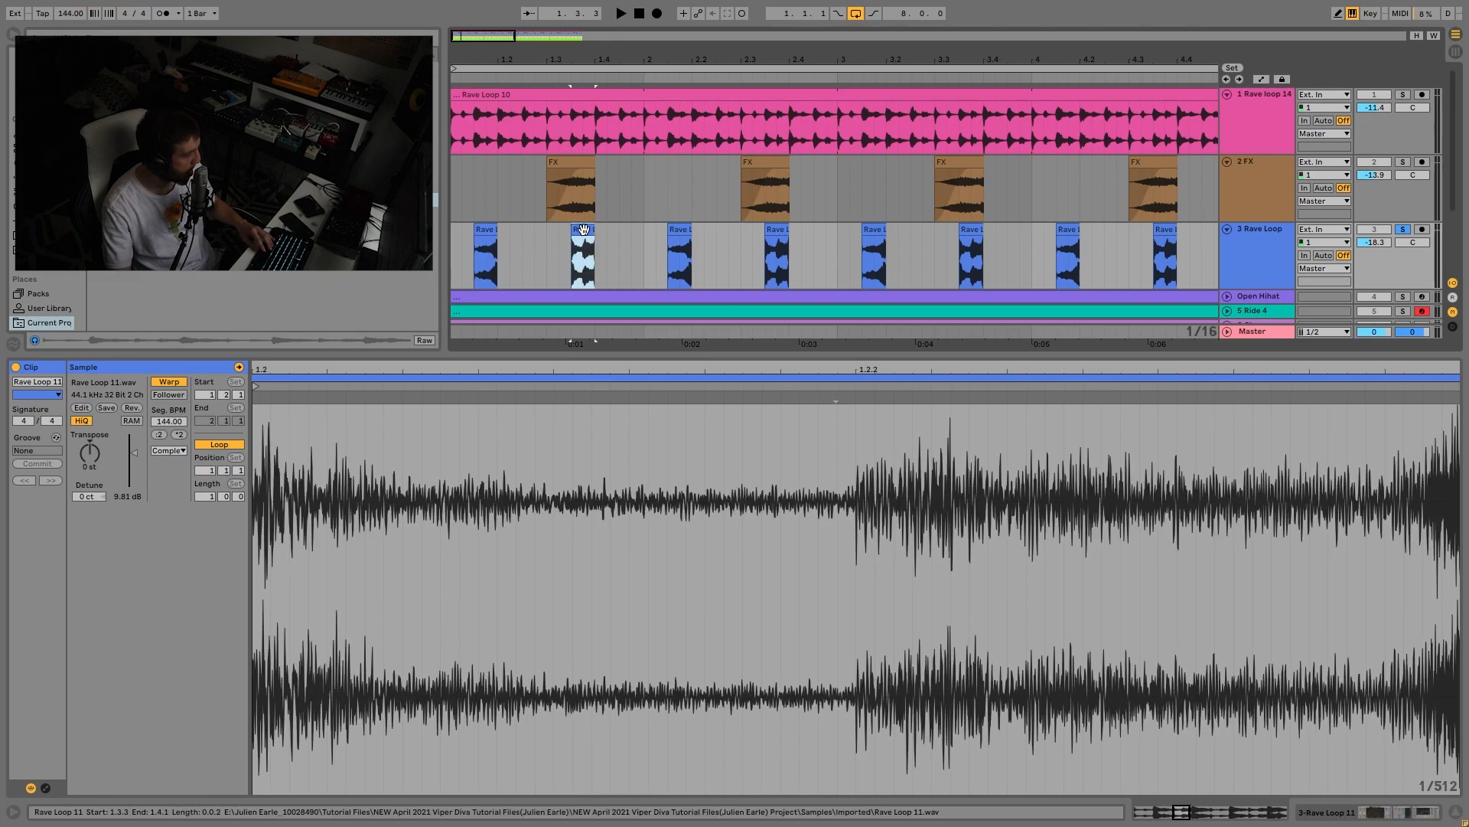
click(453, 261)
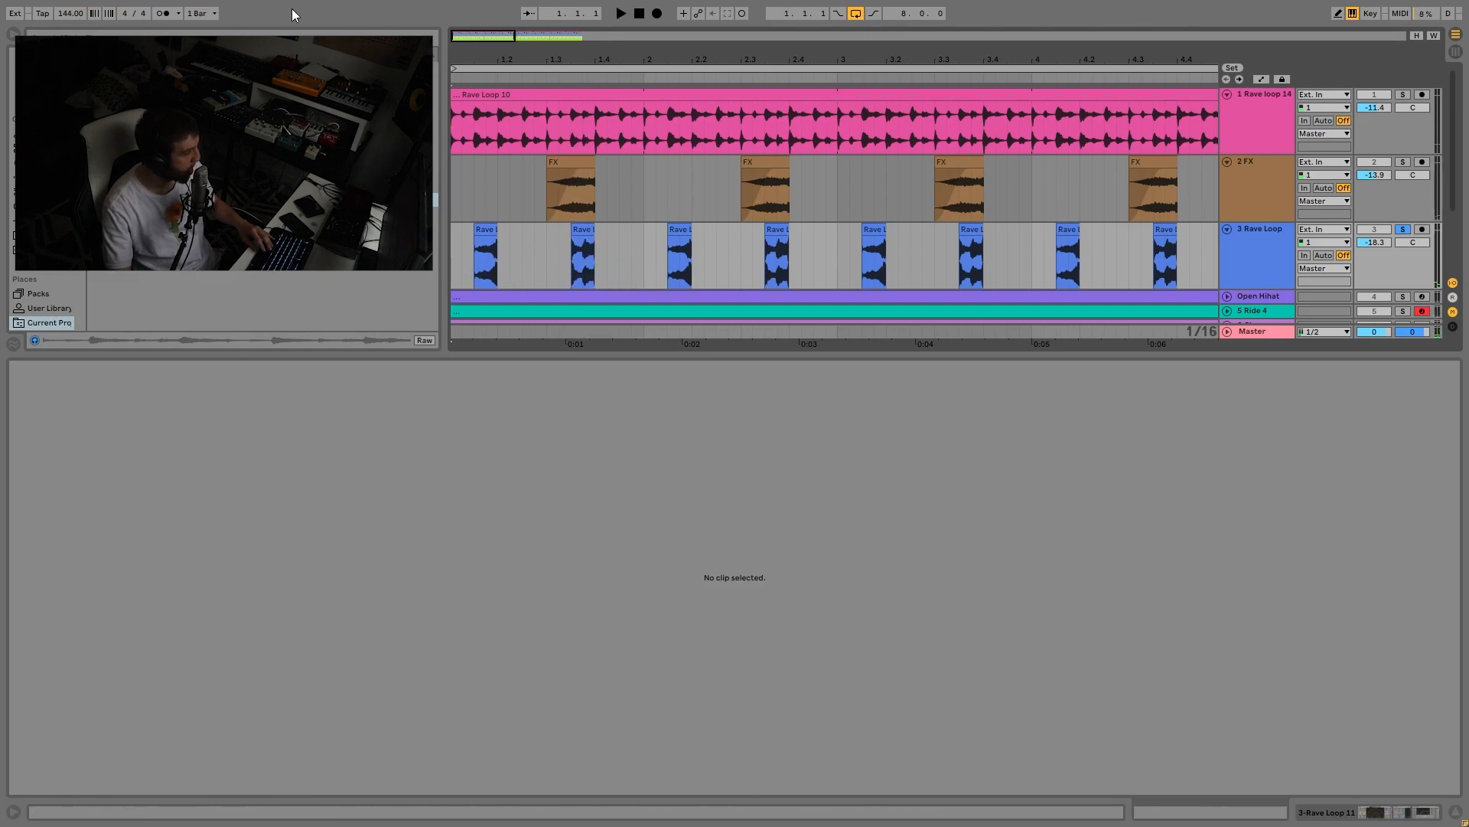
Step: Solo the Kick alongside the Rave Loop 11 track and listen to the two together from the start
scroll(1096, 184, down, 3)
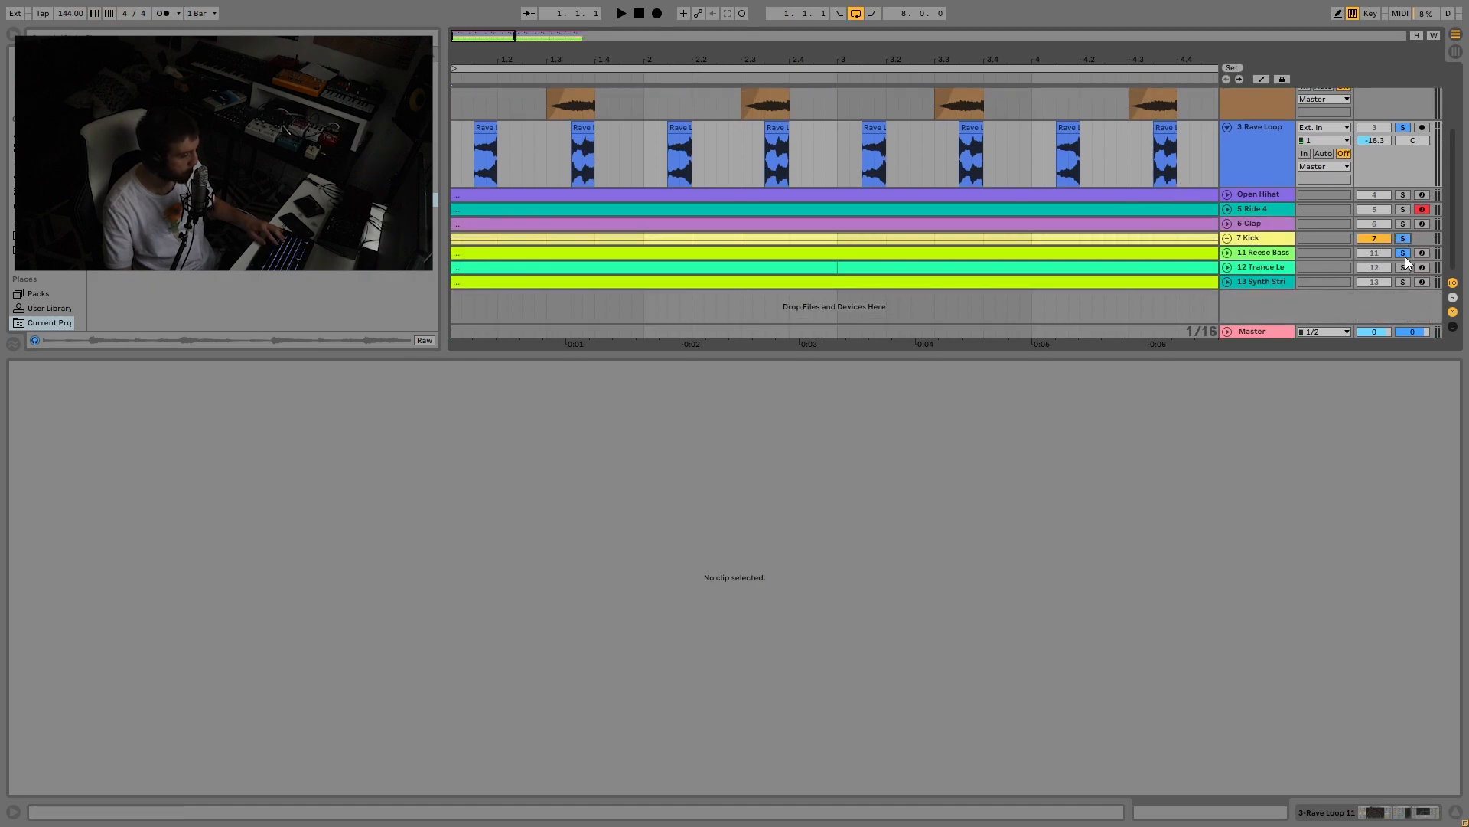
key(space)
drag(653, 53, 653, 31)
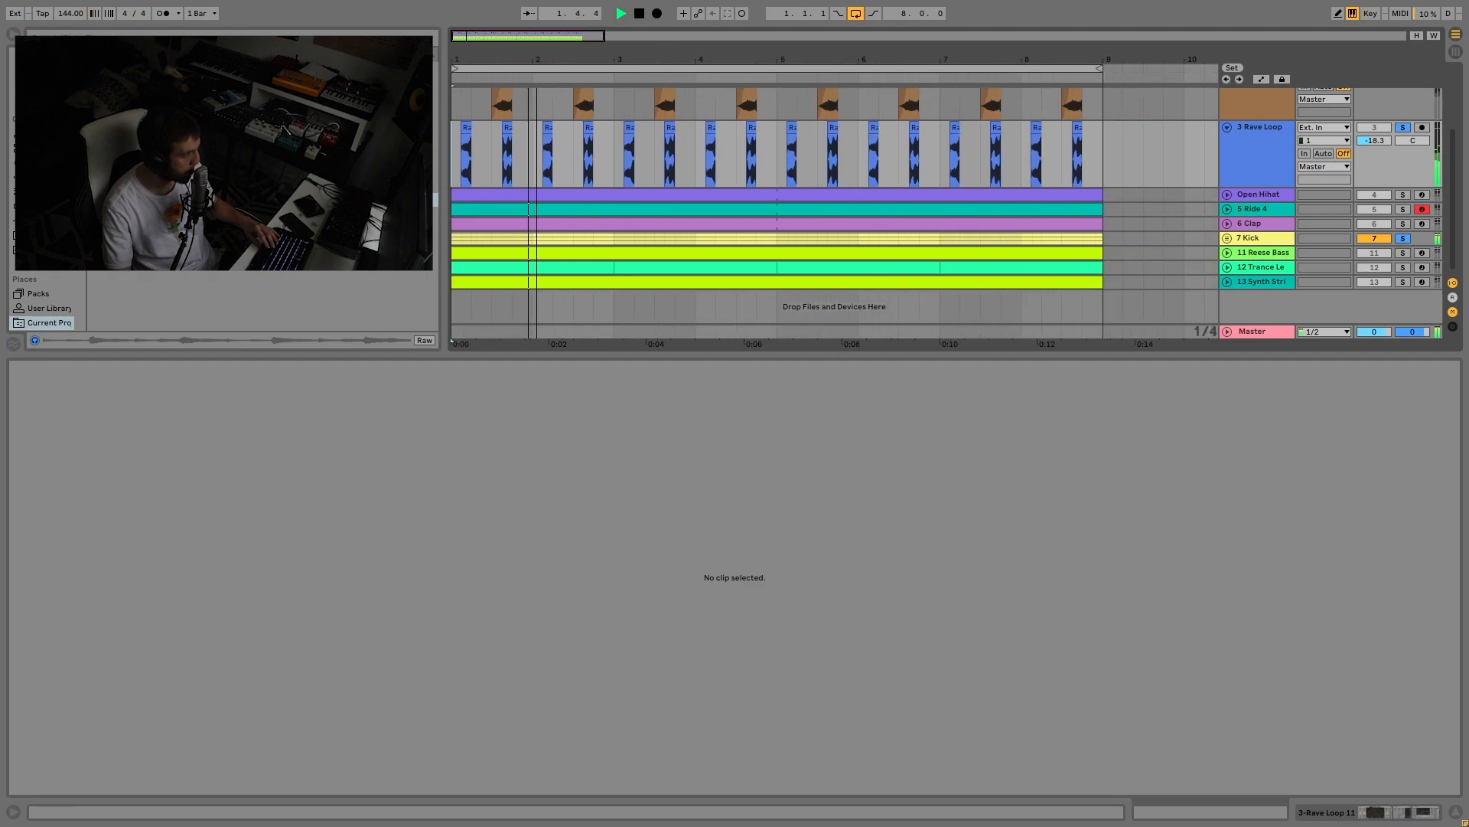
key(space)
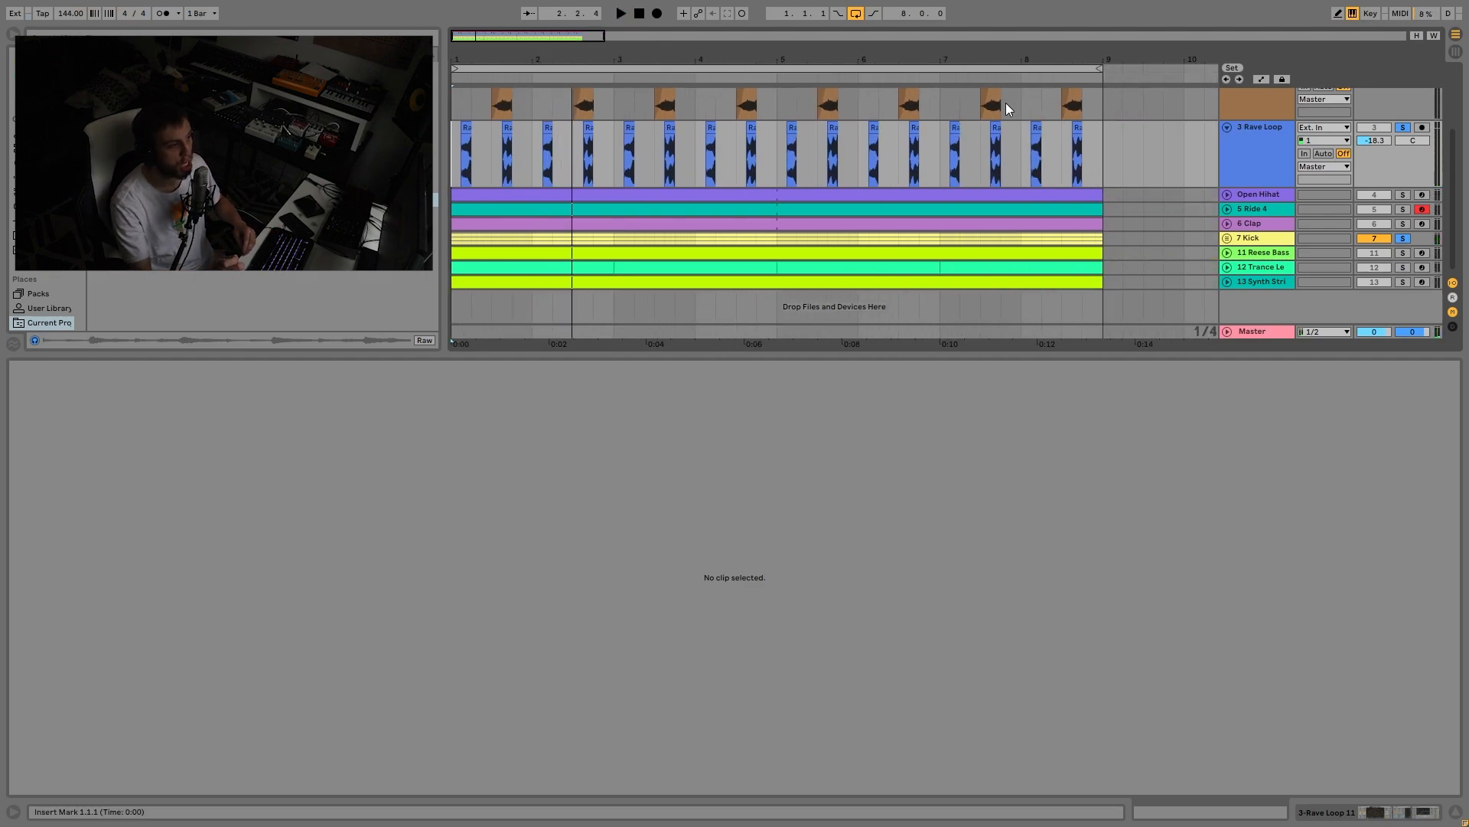
key(space)
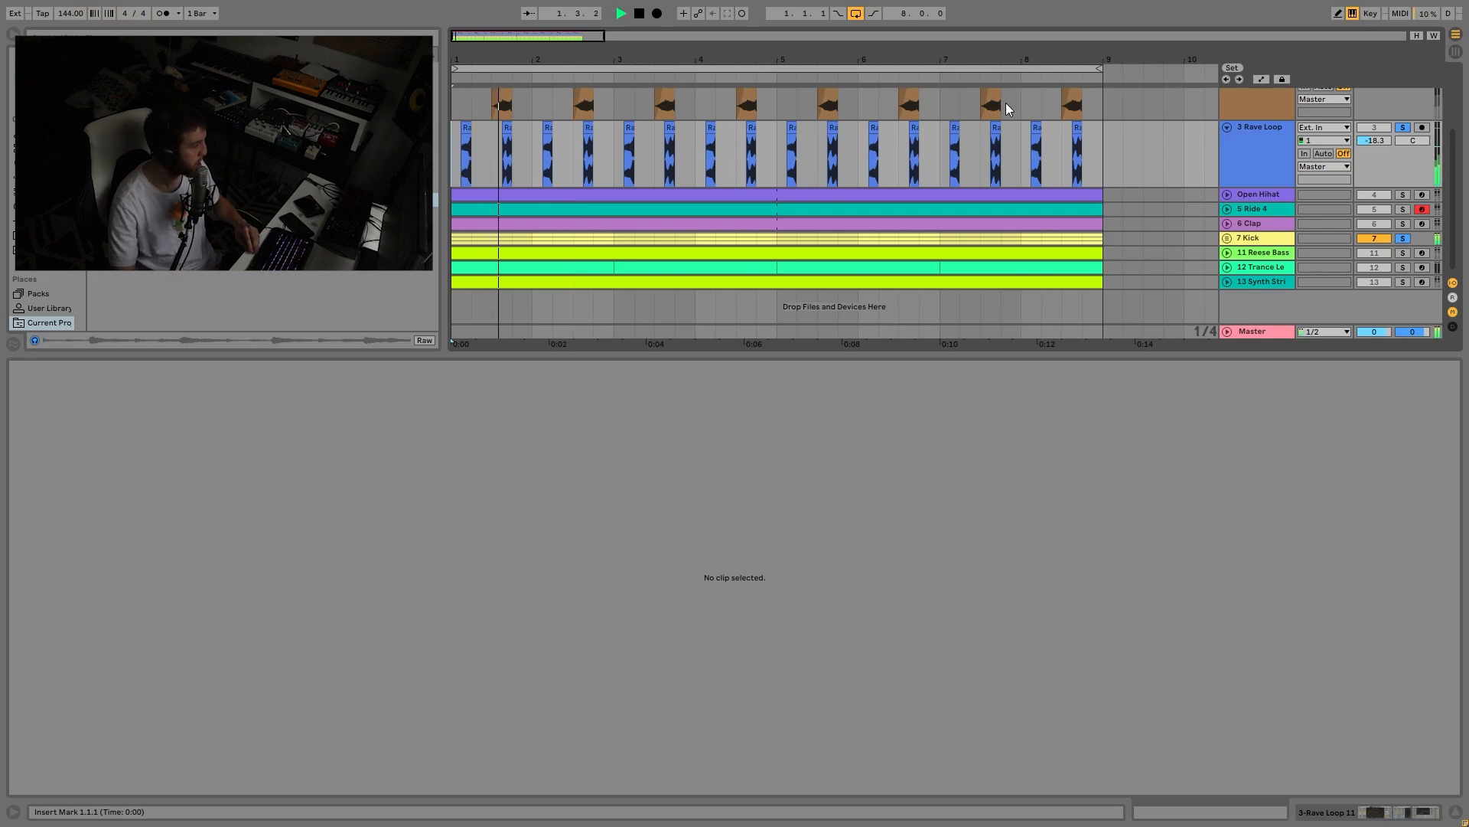
click(1247, 172)
key(space)
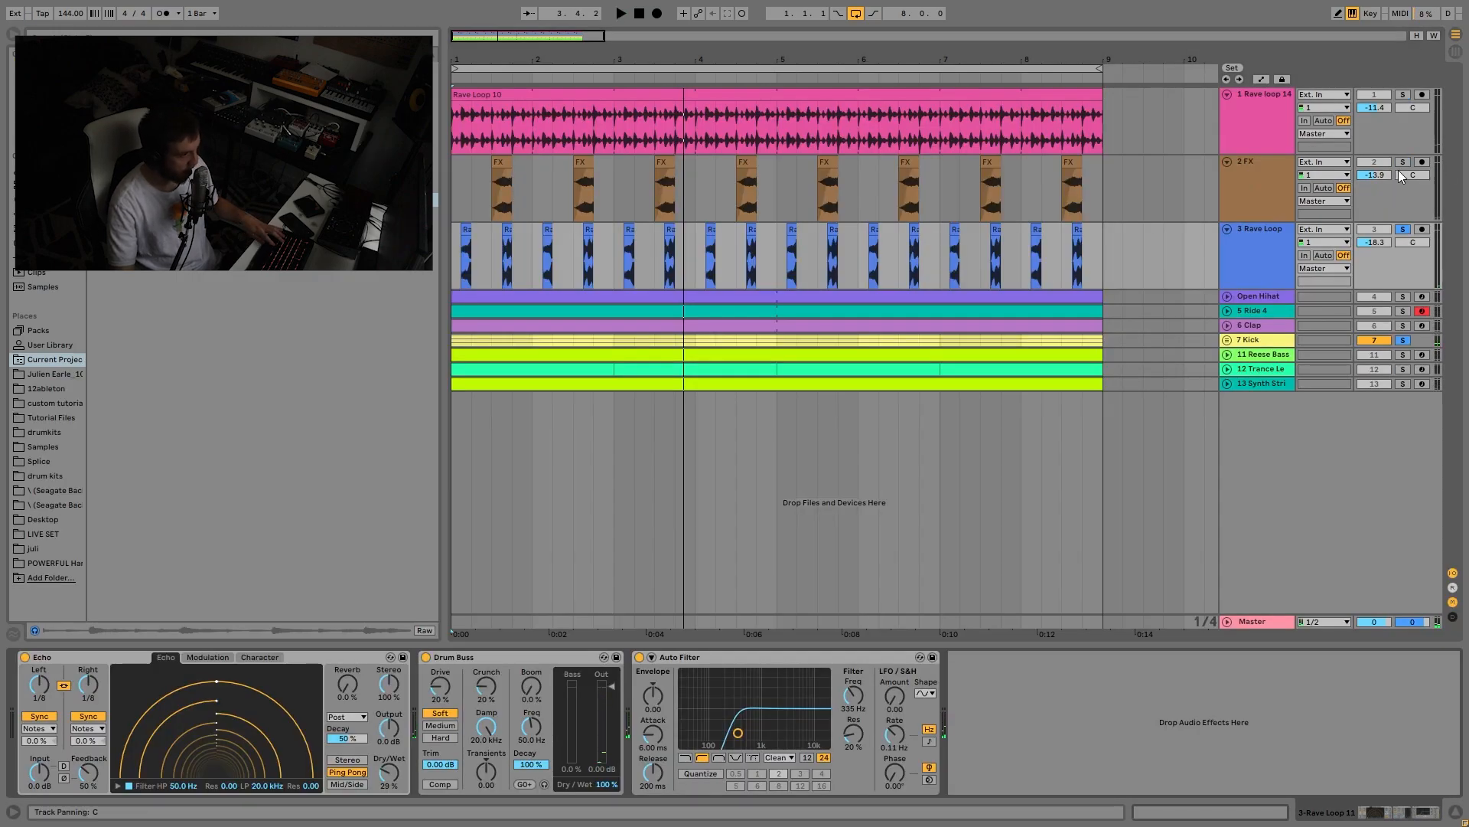
Step: Add the FX track to the solo and play it from bar 1 with the Kick and Rave Loop 11
click(1403, 161)
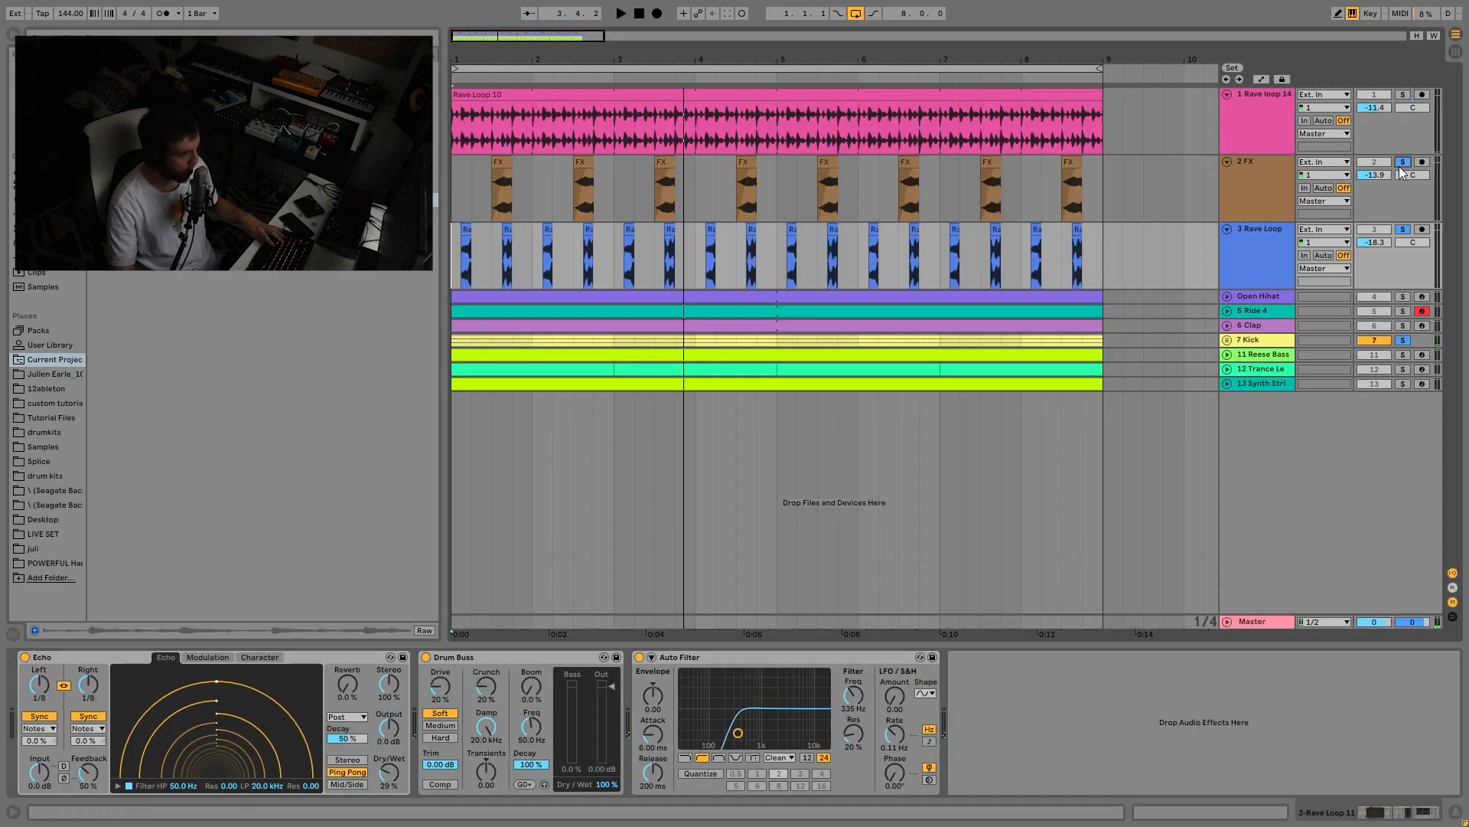
click(500, 218)
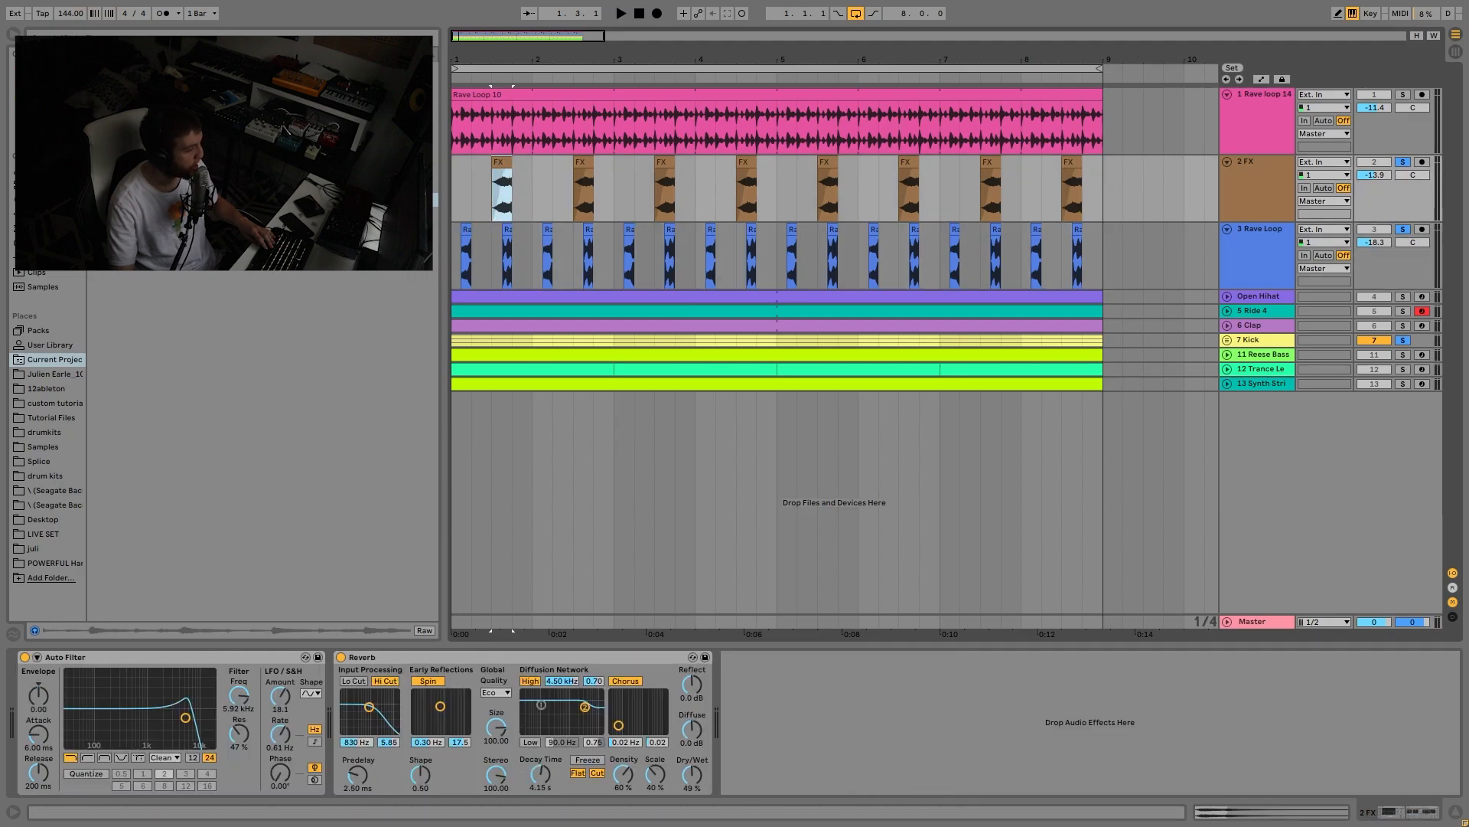
click(457, 205)
key(space)
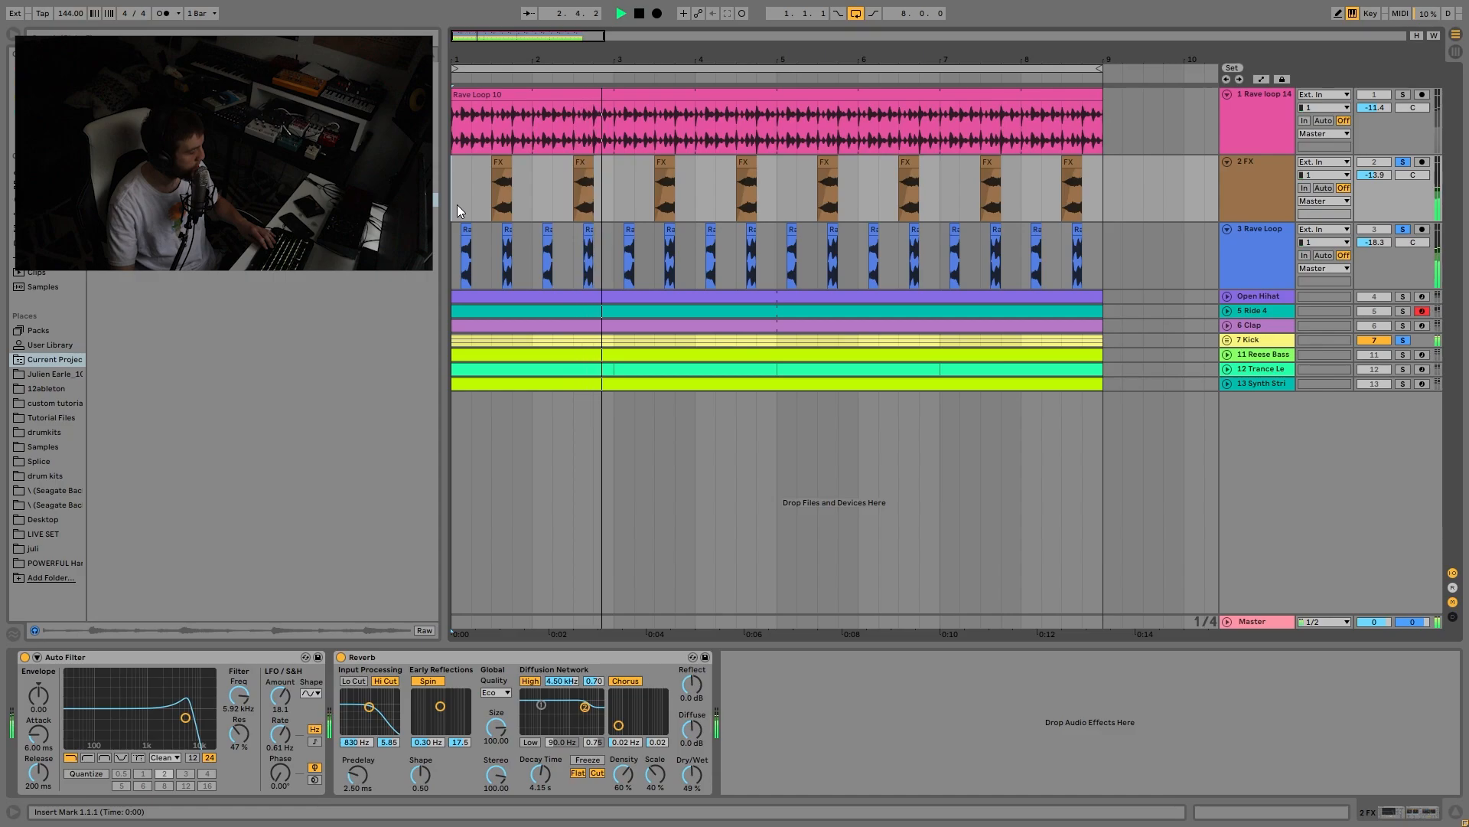
key(space)
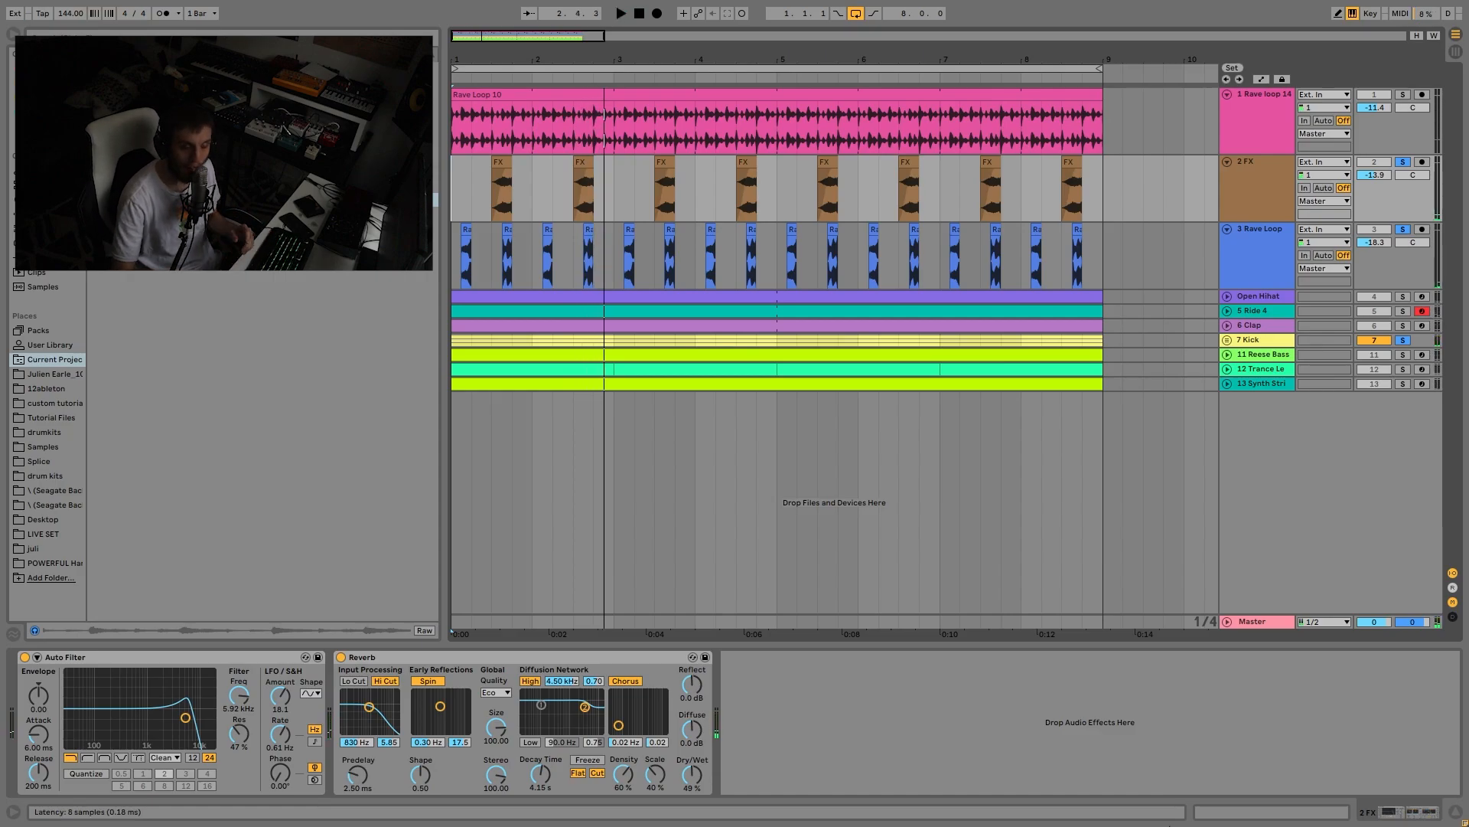
key(space)
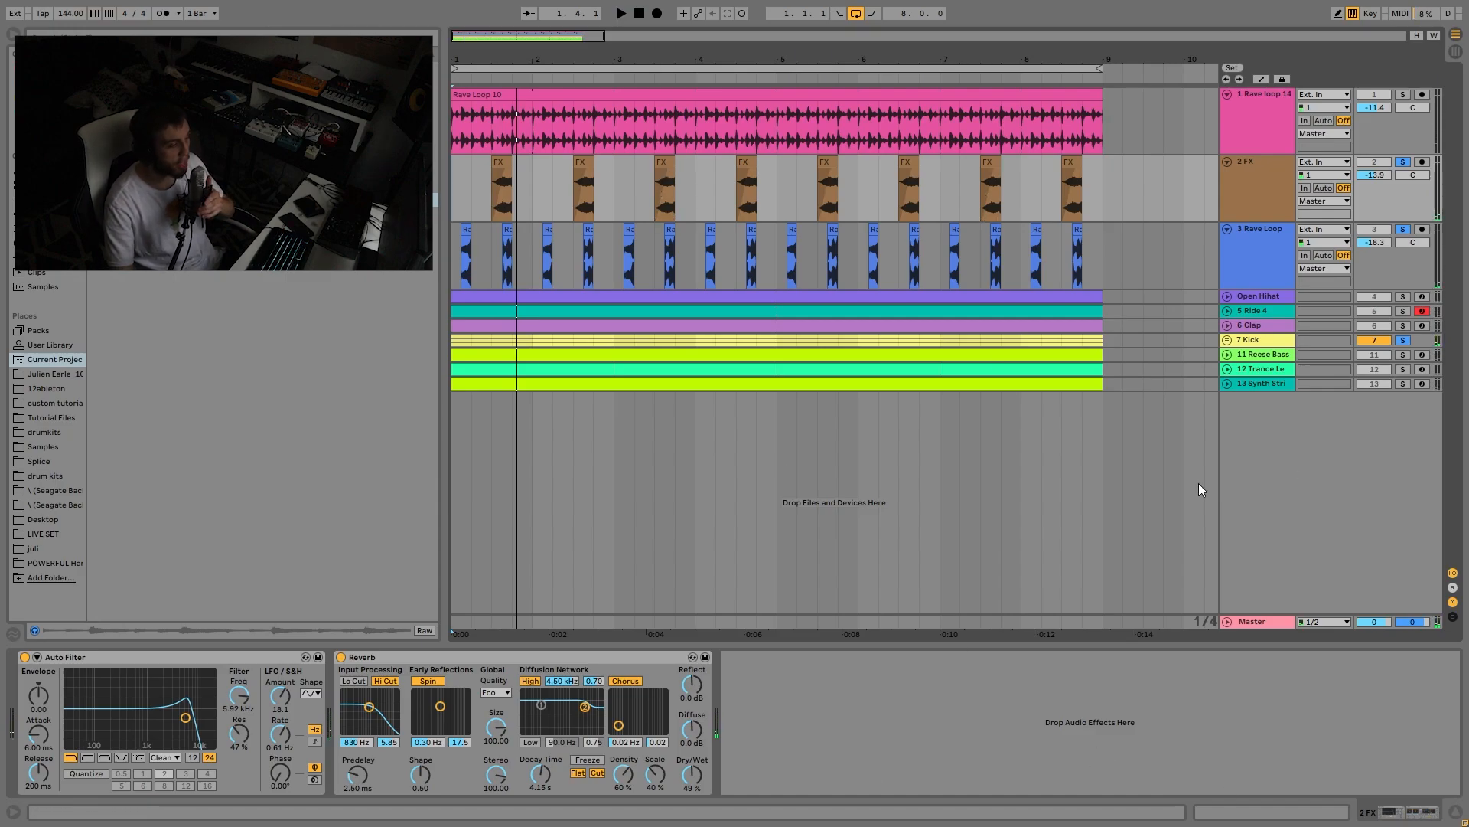
Step: Take the Kick out of the solo and listen to the FX and Rave Loop 11 tracks only
click(1403, 341)
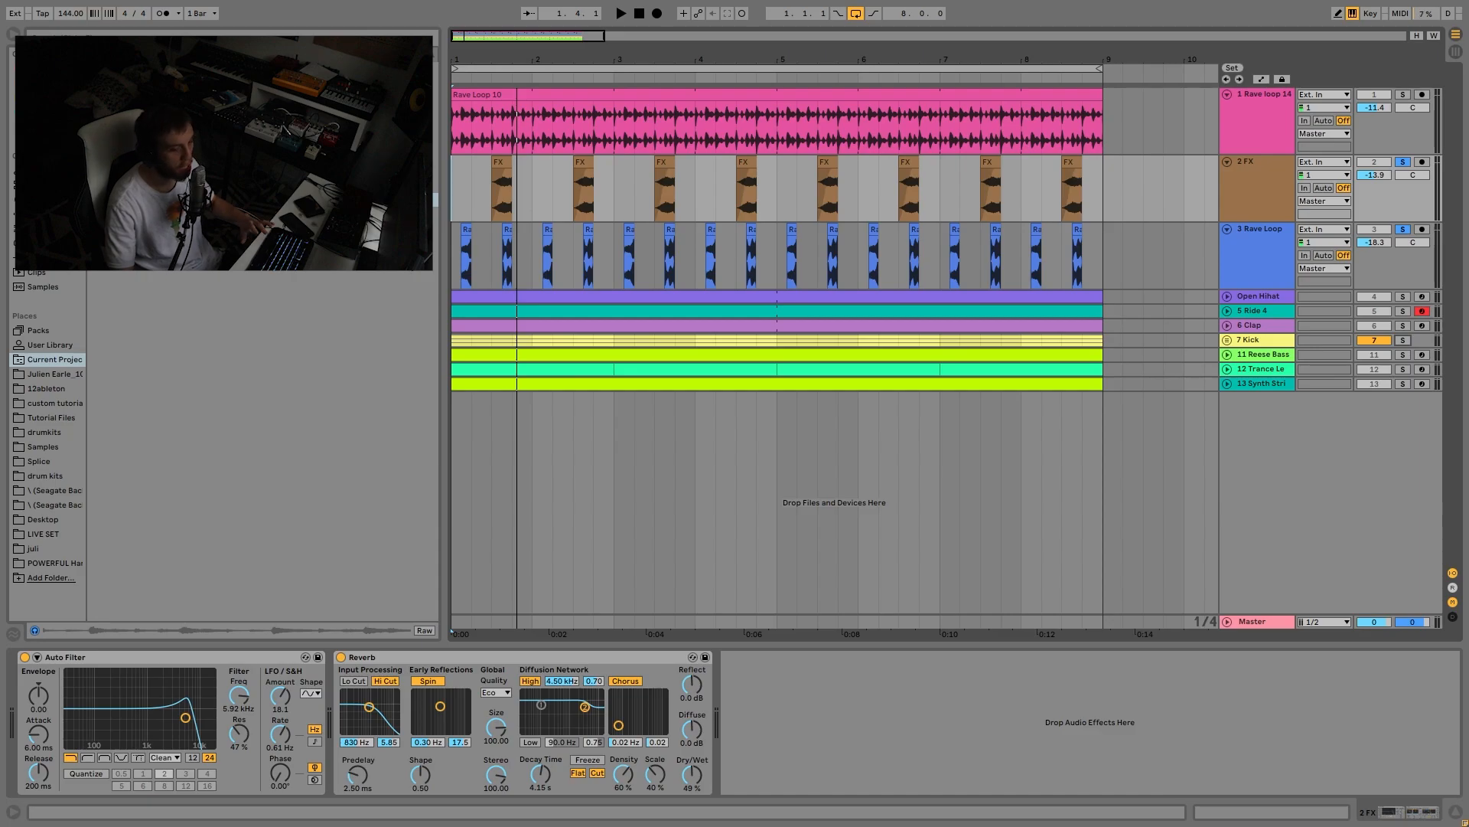
key(space)
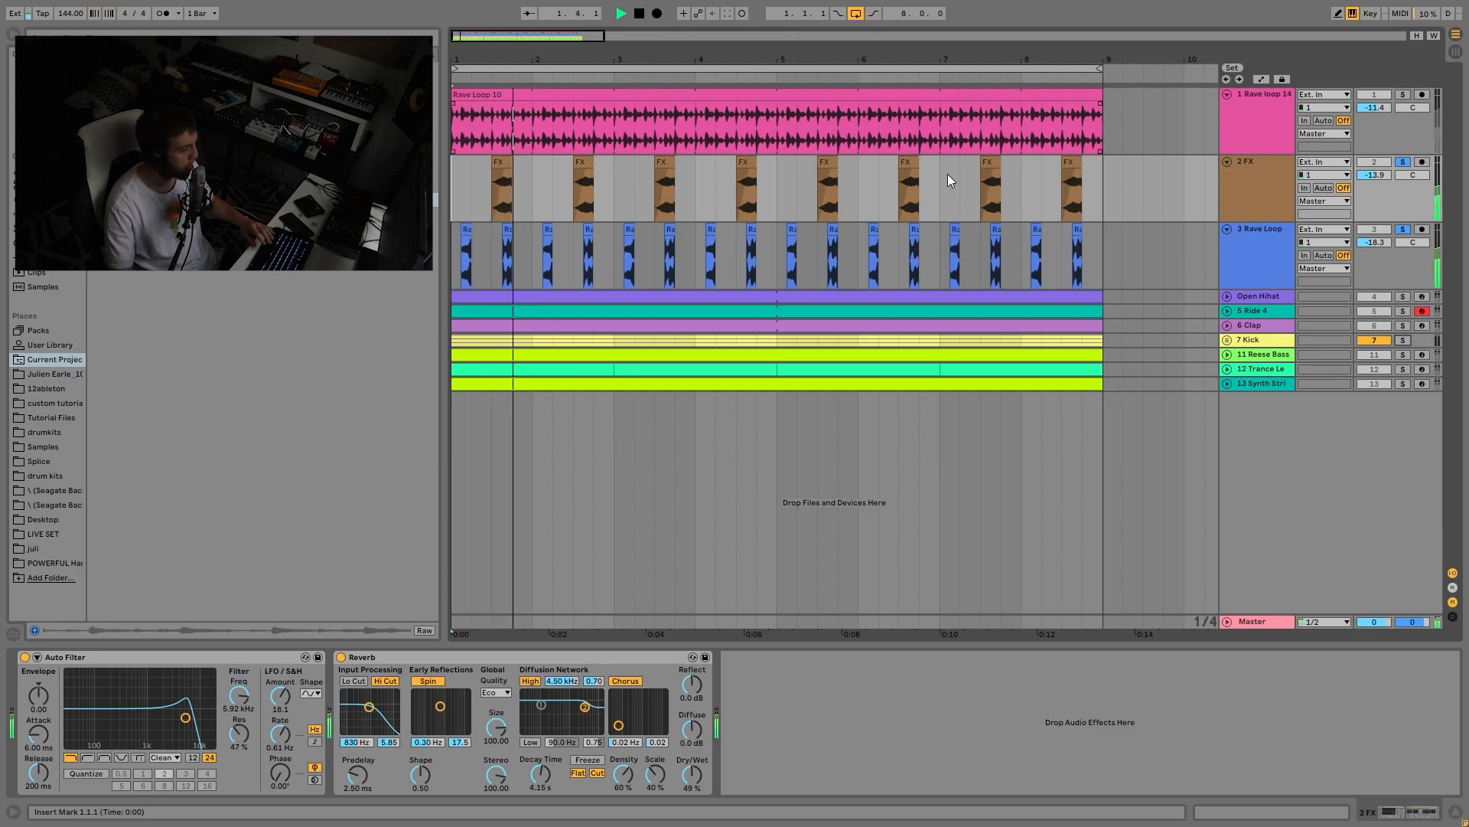
key(space)
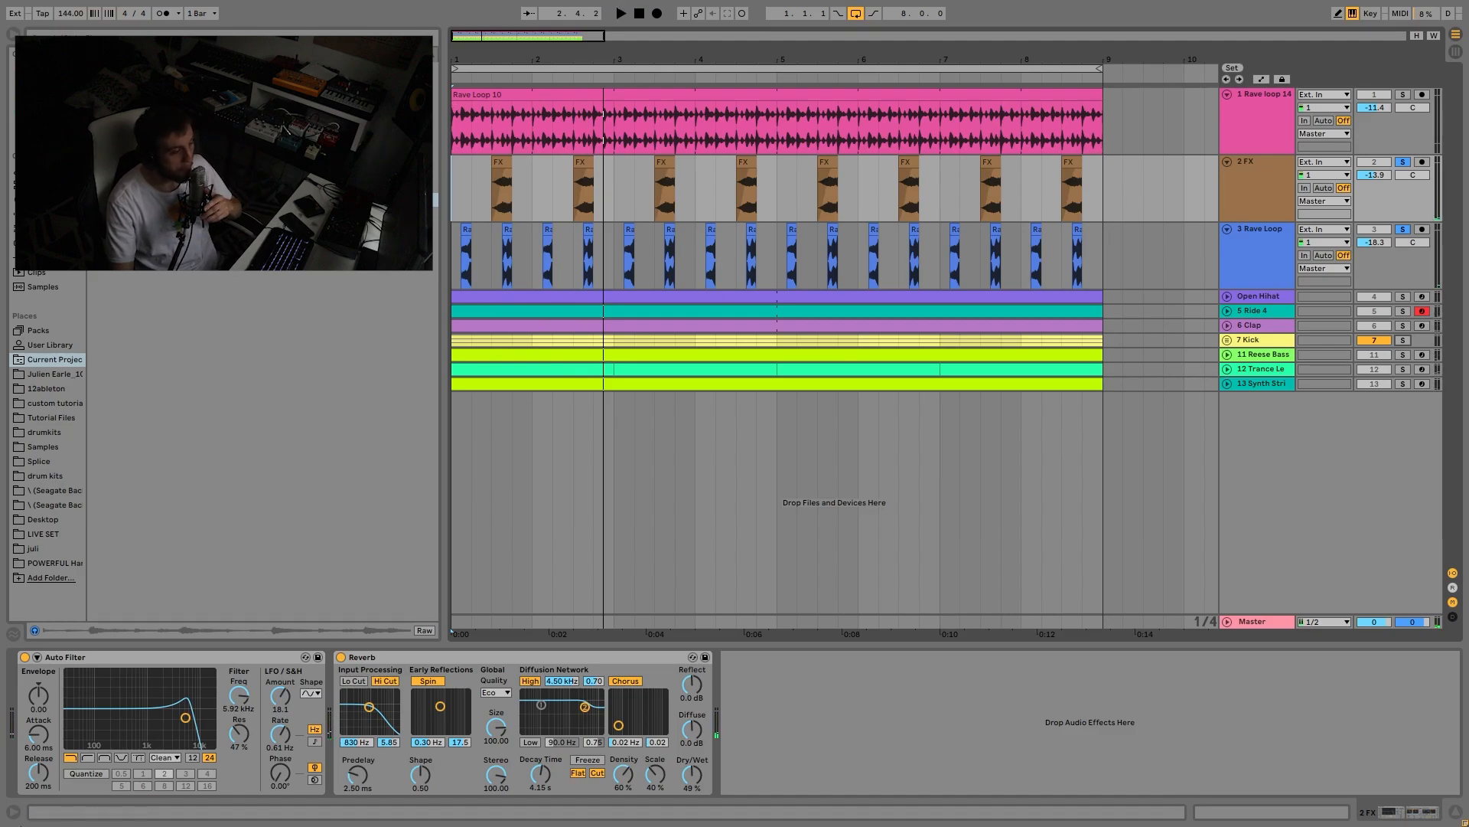
Step: Solo the Rave loop 14, Open Hihat, Ride 4, Clap and Kick tracks in place of the current solos and play them
click(1404, 94)
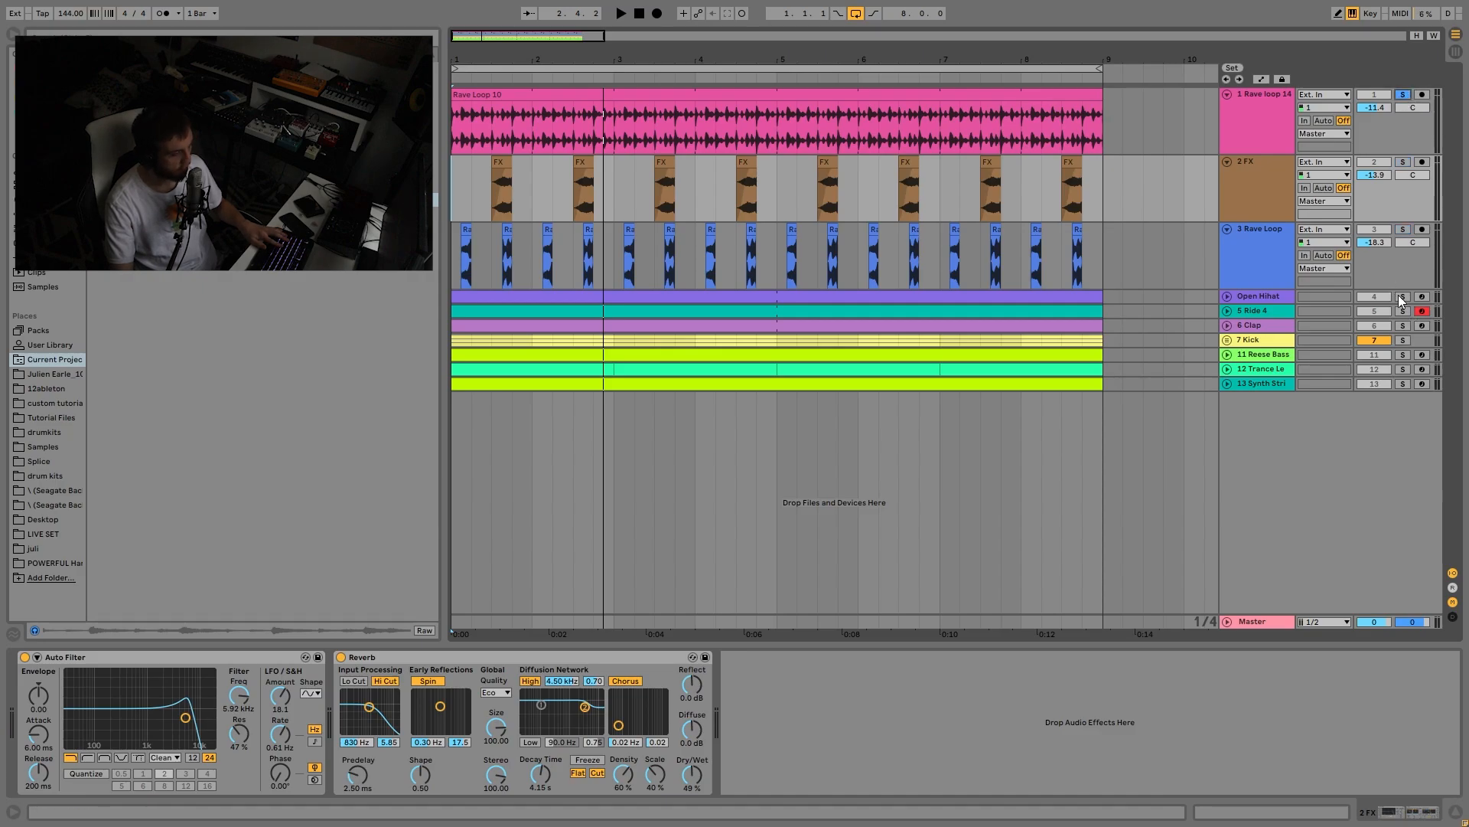
click(1402, 297)
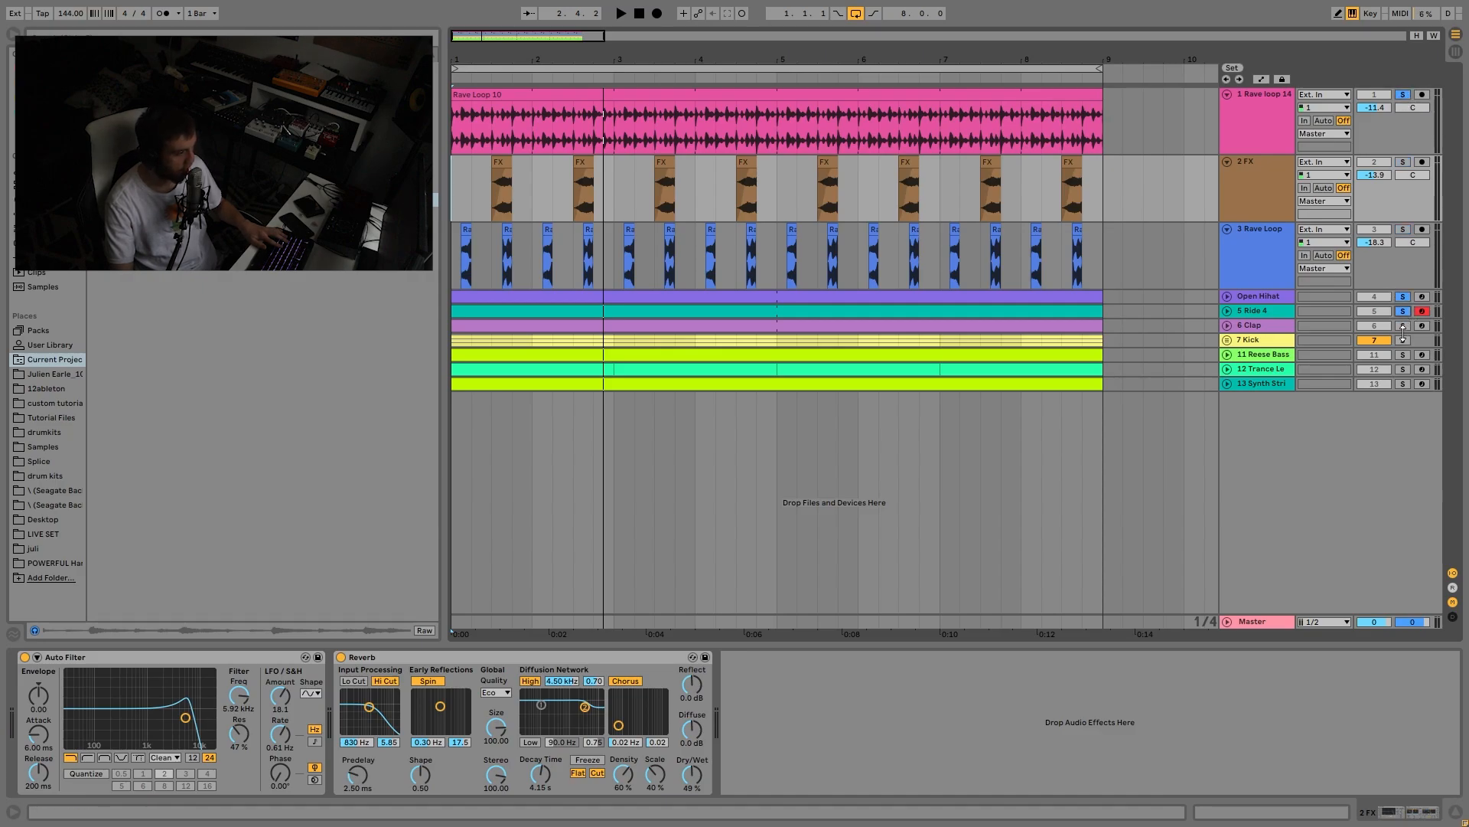
key(space)
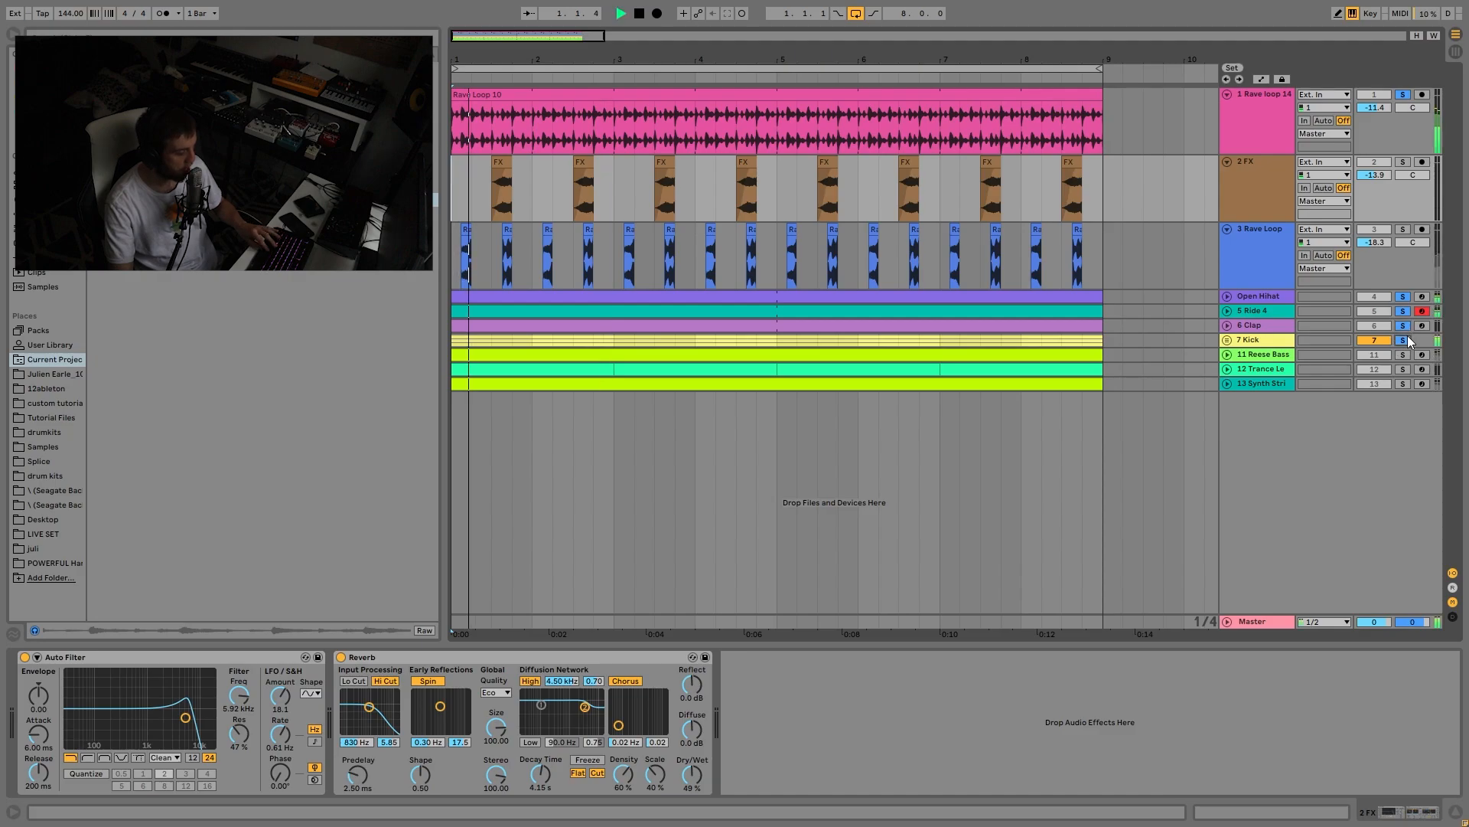
Step: Add the FX and Rave Loop tracks to the soloed Rave loop 14 and drums and play them together from bar 1
key(space)
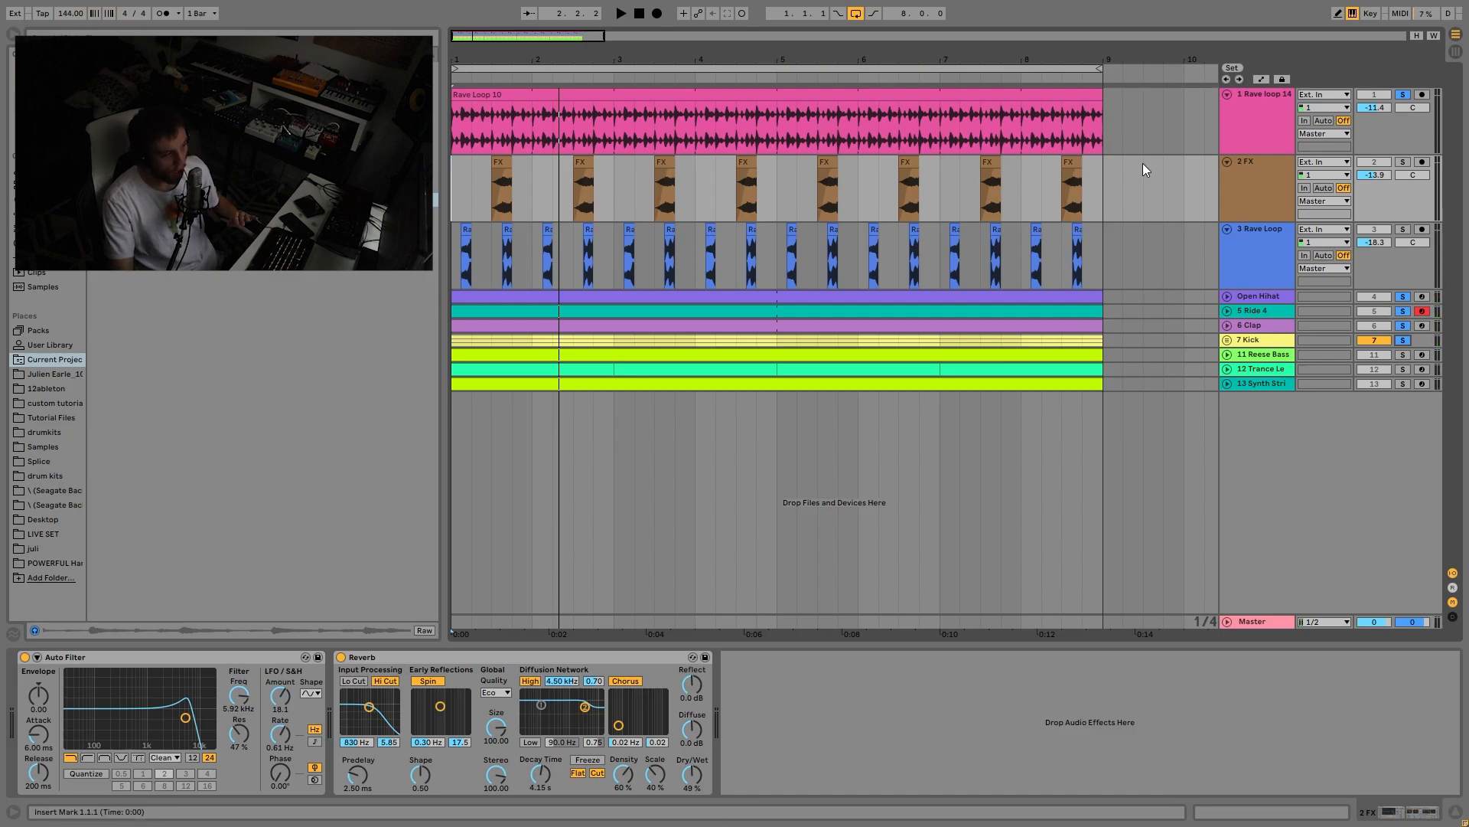
key(space)
key(space)
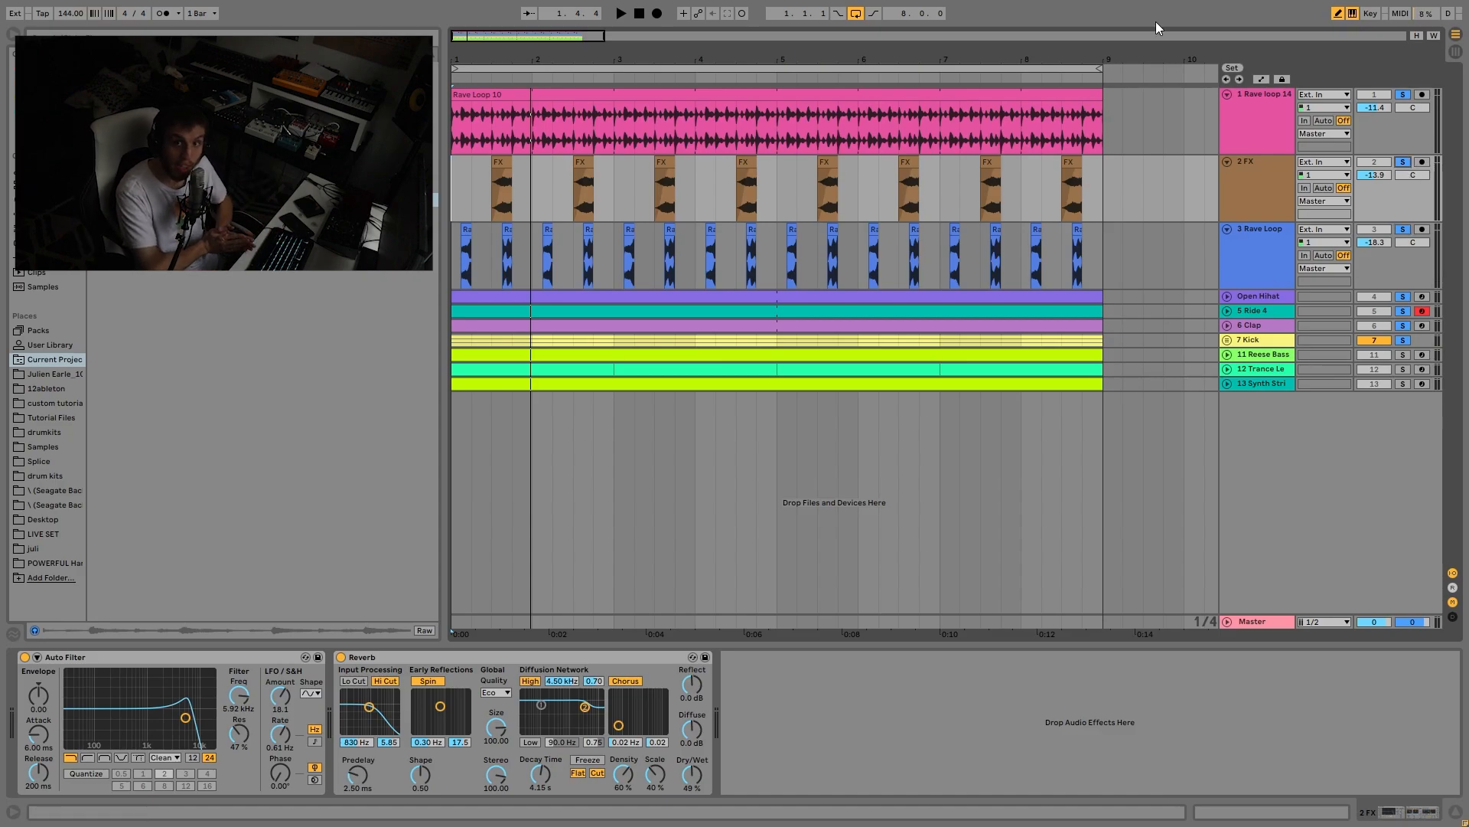
key(space)
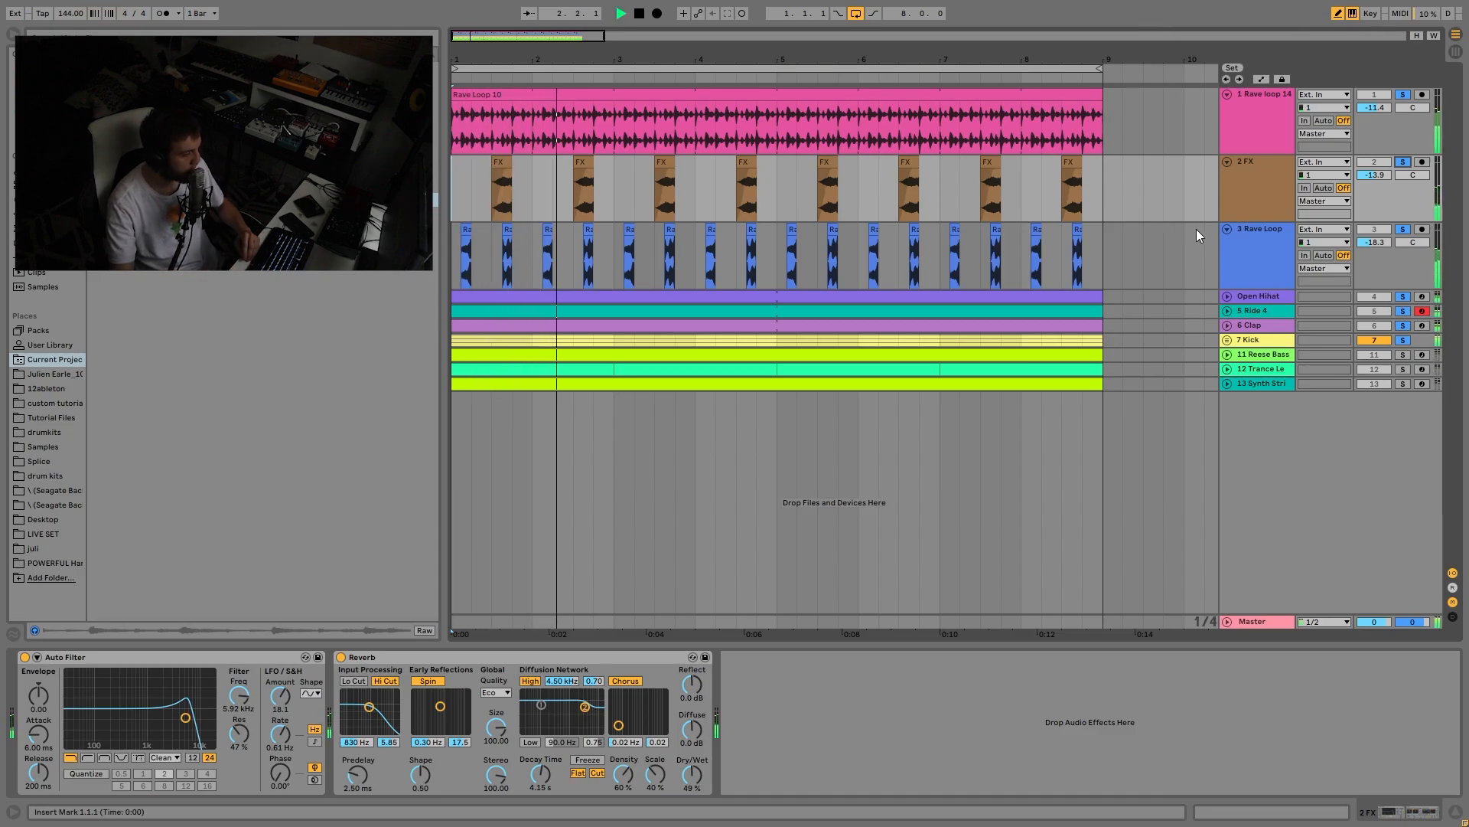
key(space)
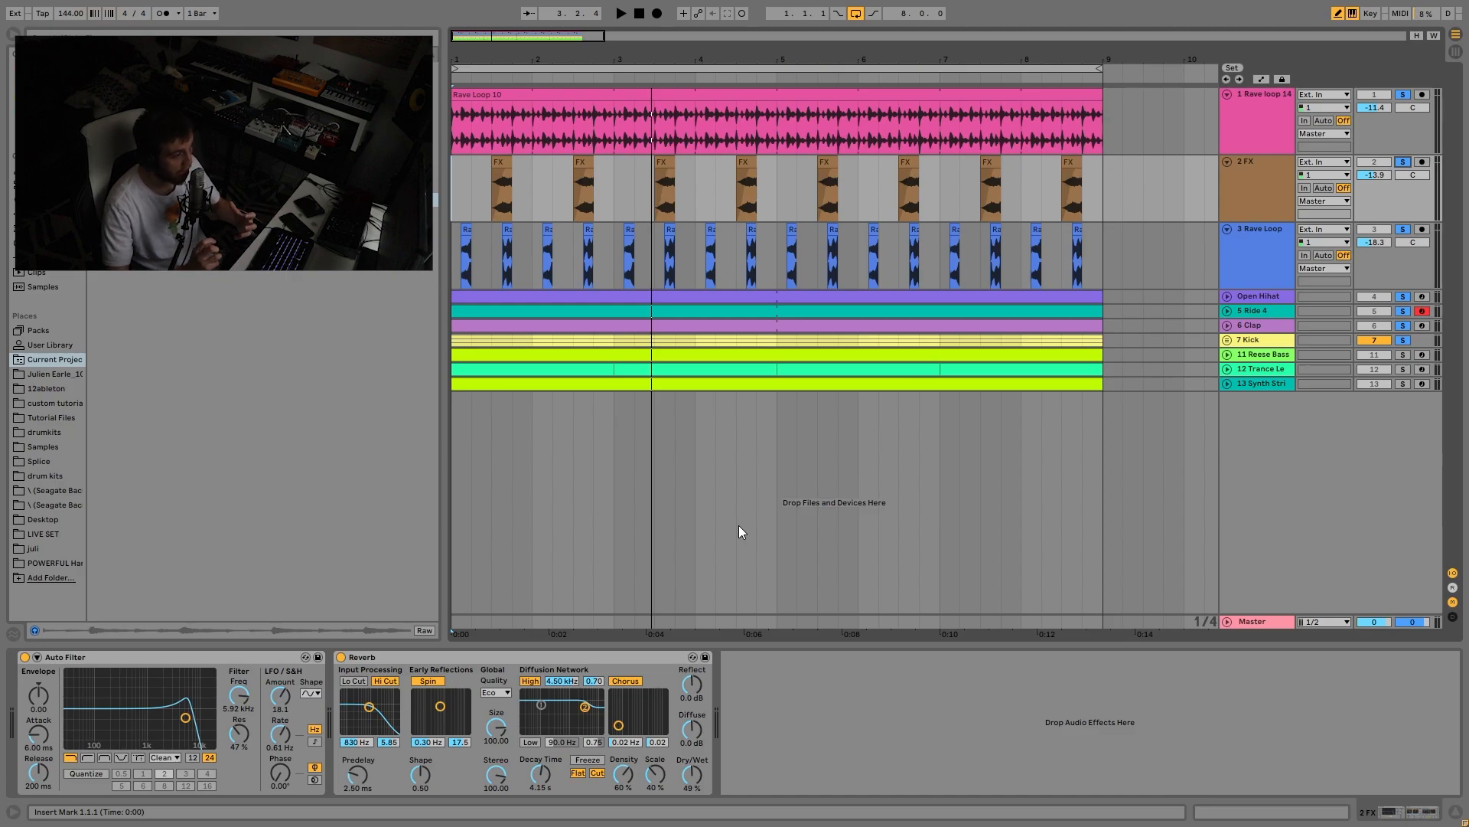
key(space)
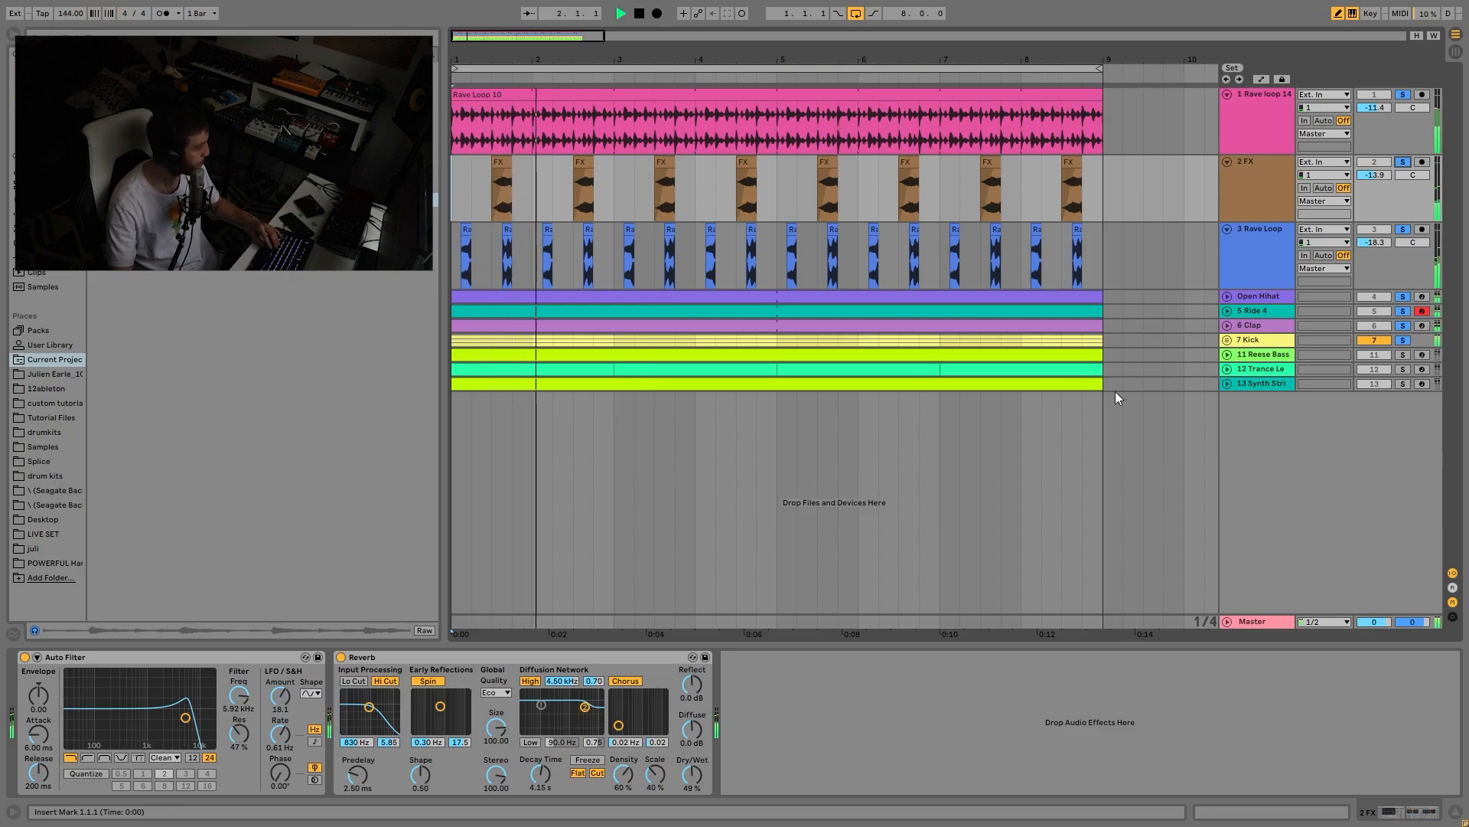
key(space)
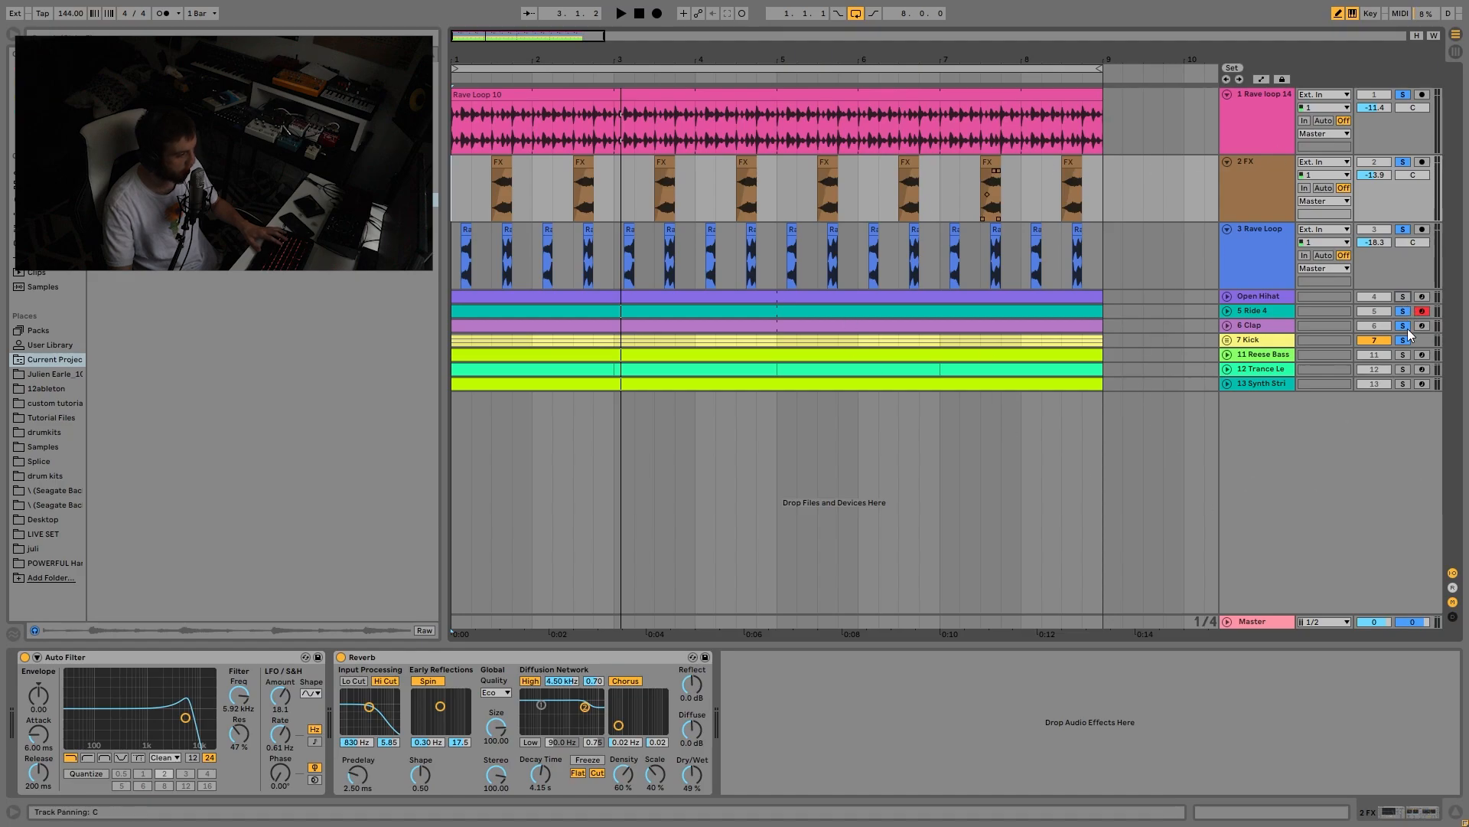
Step: Solo only the Open Hihat track, show its device, play it from bar 1 and unfold the track to show its notes
click(1402, 296)
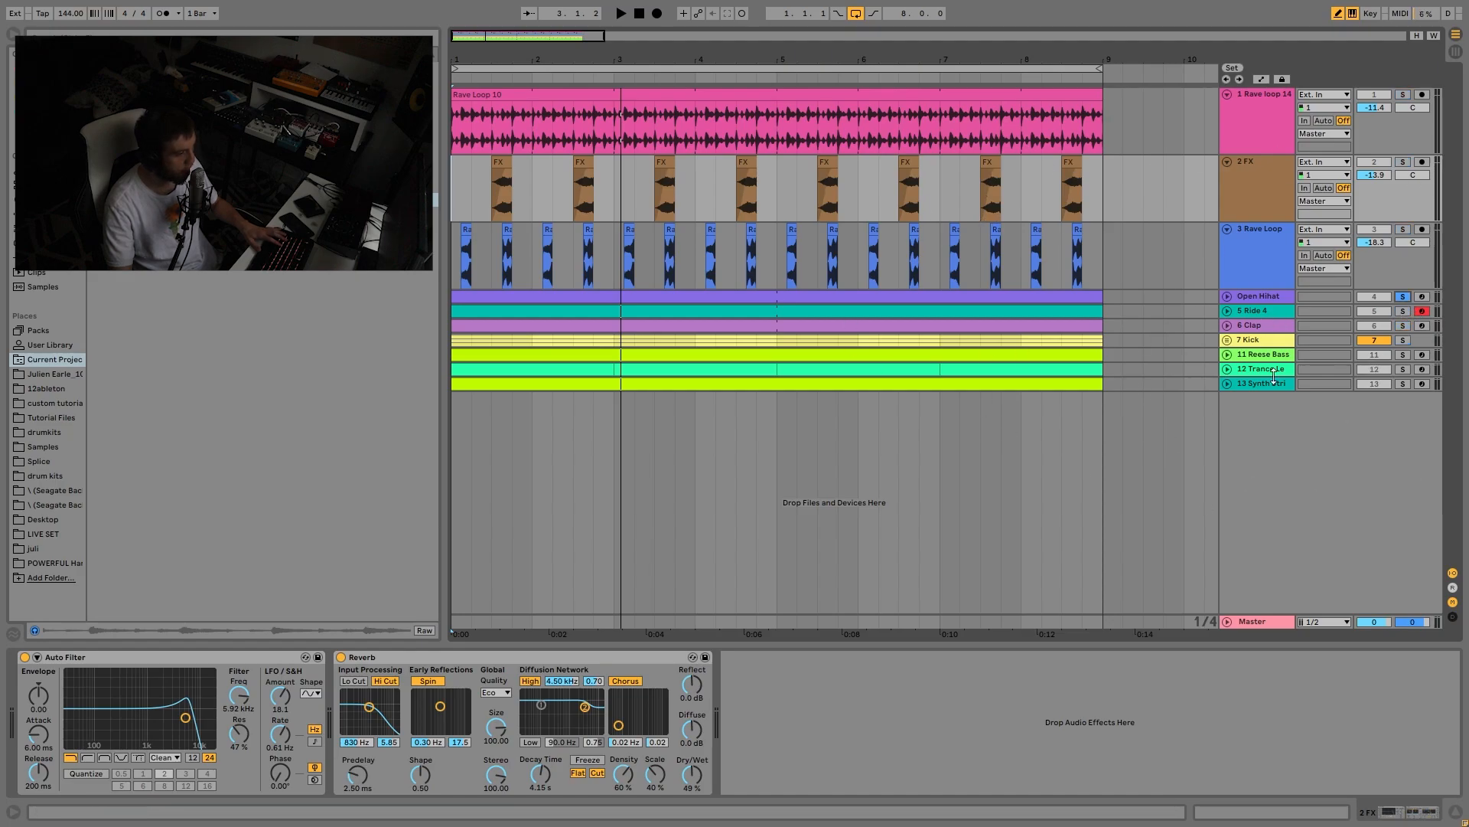
click(1266, 295)
key(space)
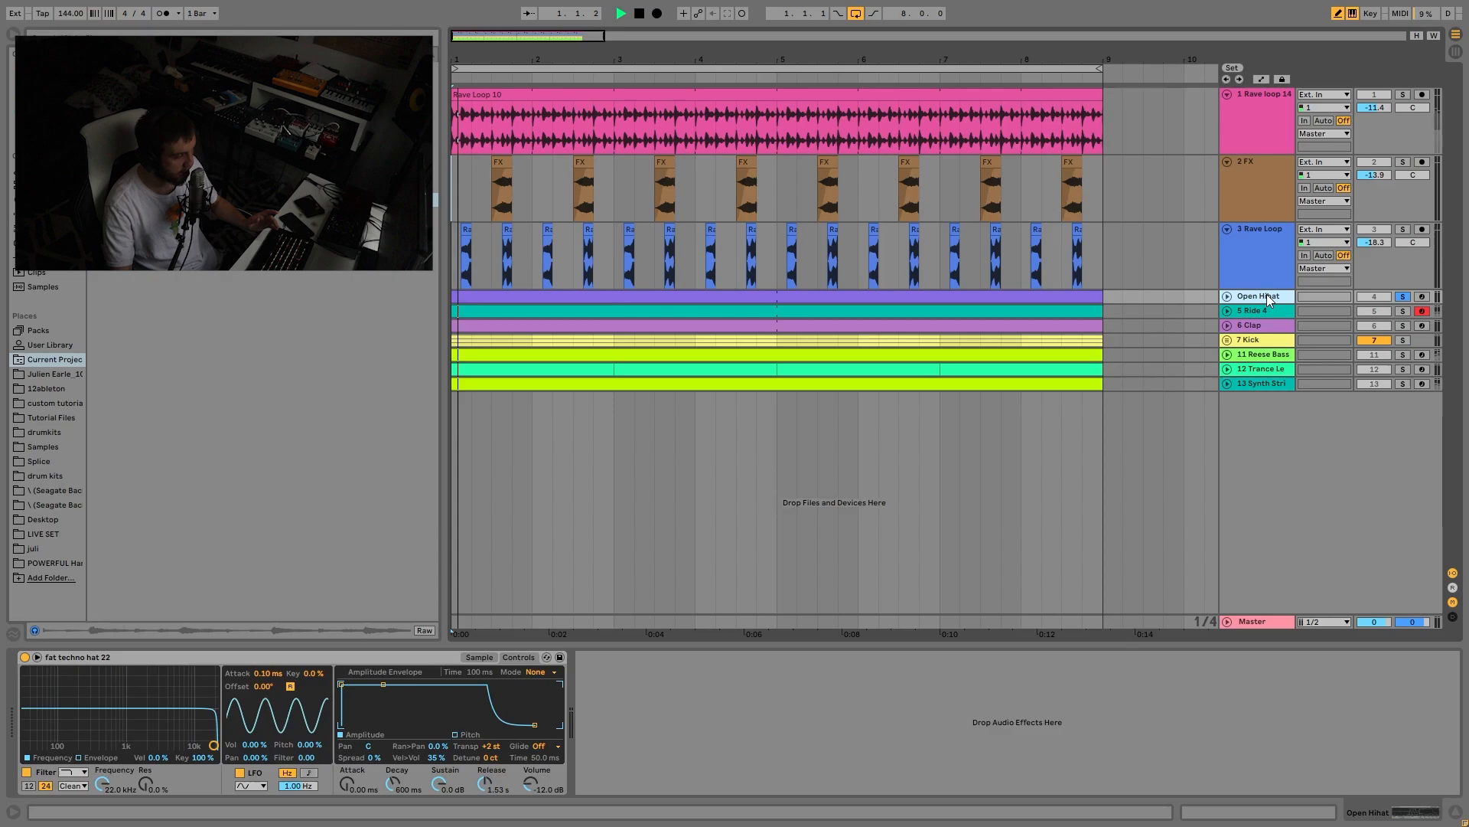
click(1228, 296)
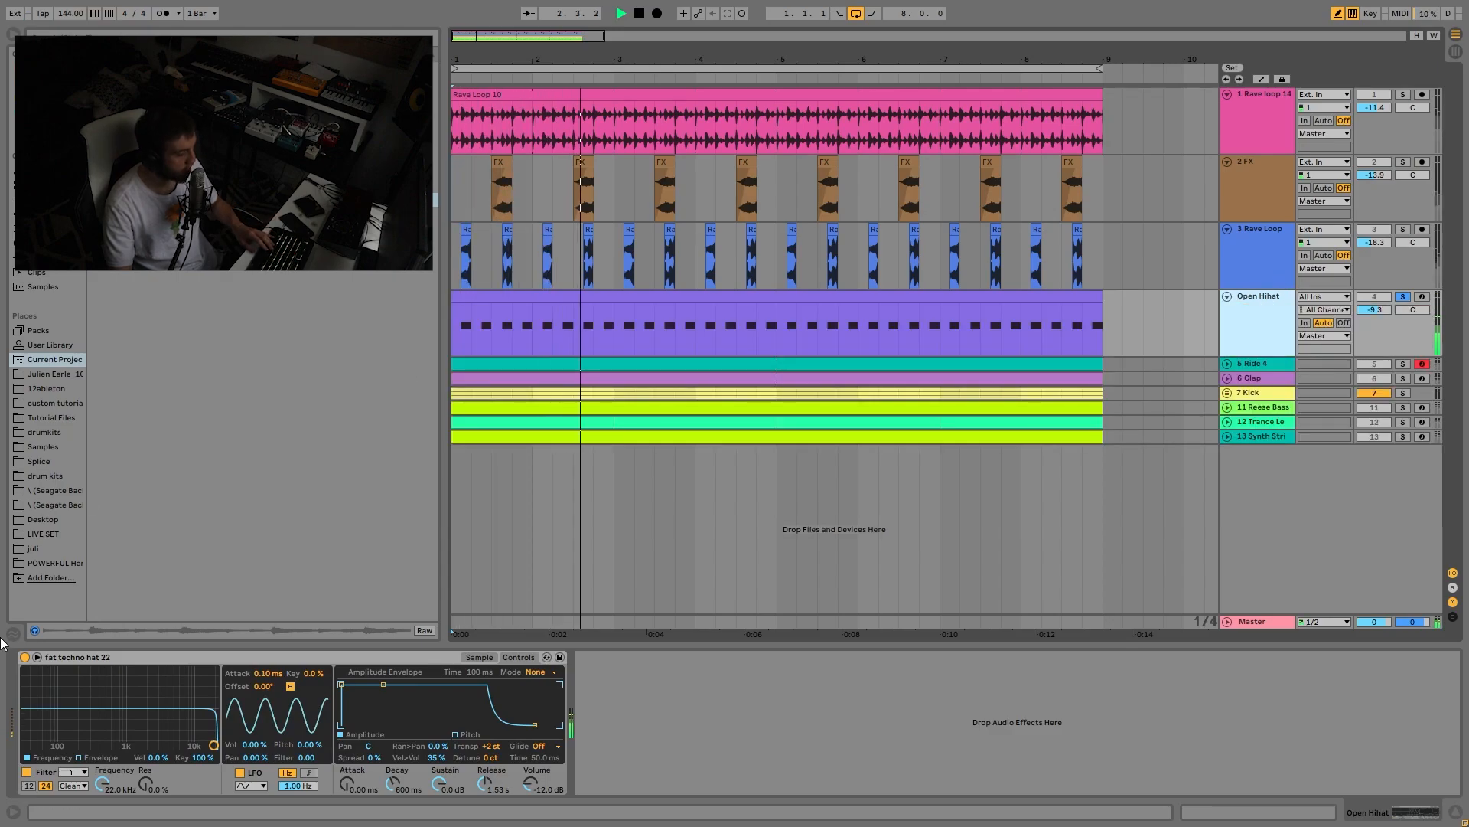
Step: Switch the solo to the Ride 4 track during playback, show its device chain and stop playback
click(1403, 364)
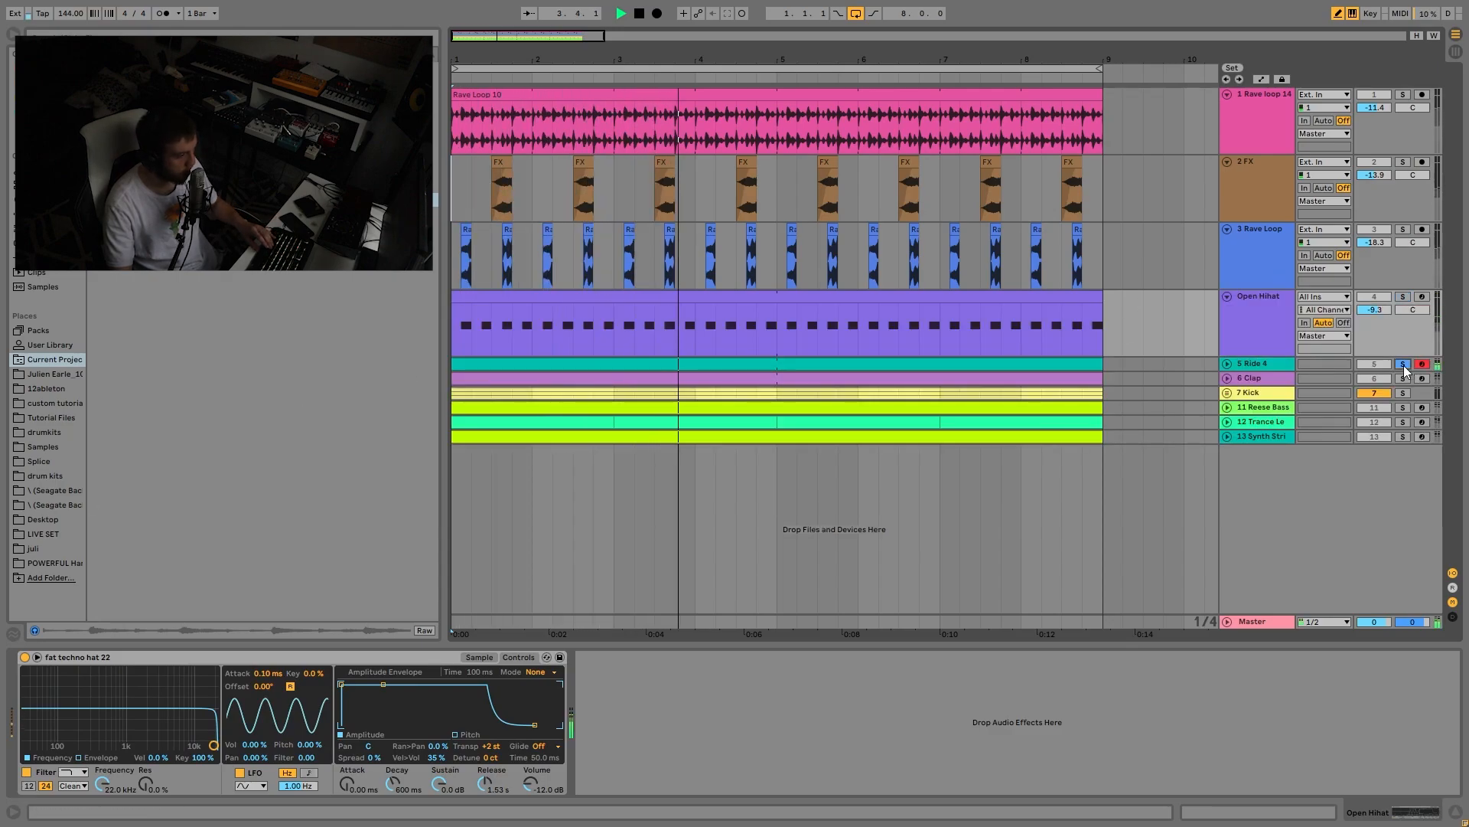
click(1257, 365)
key(space)
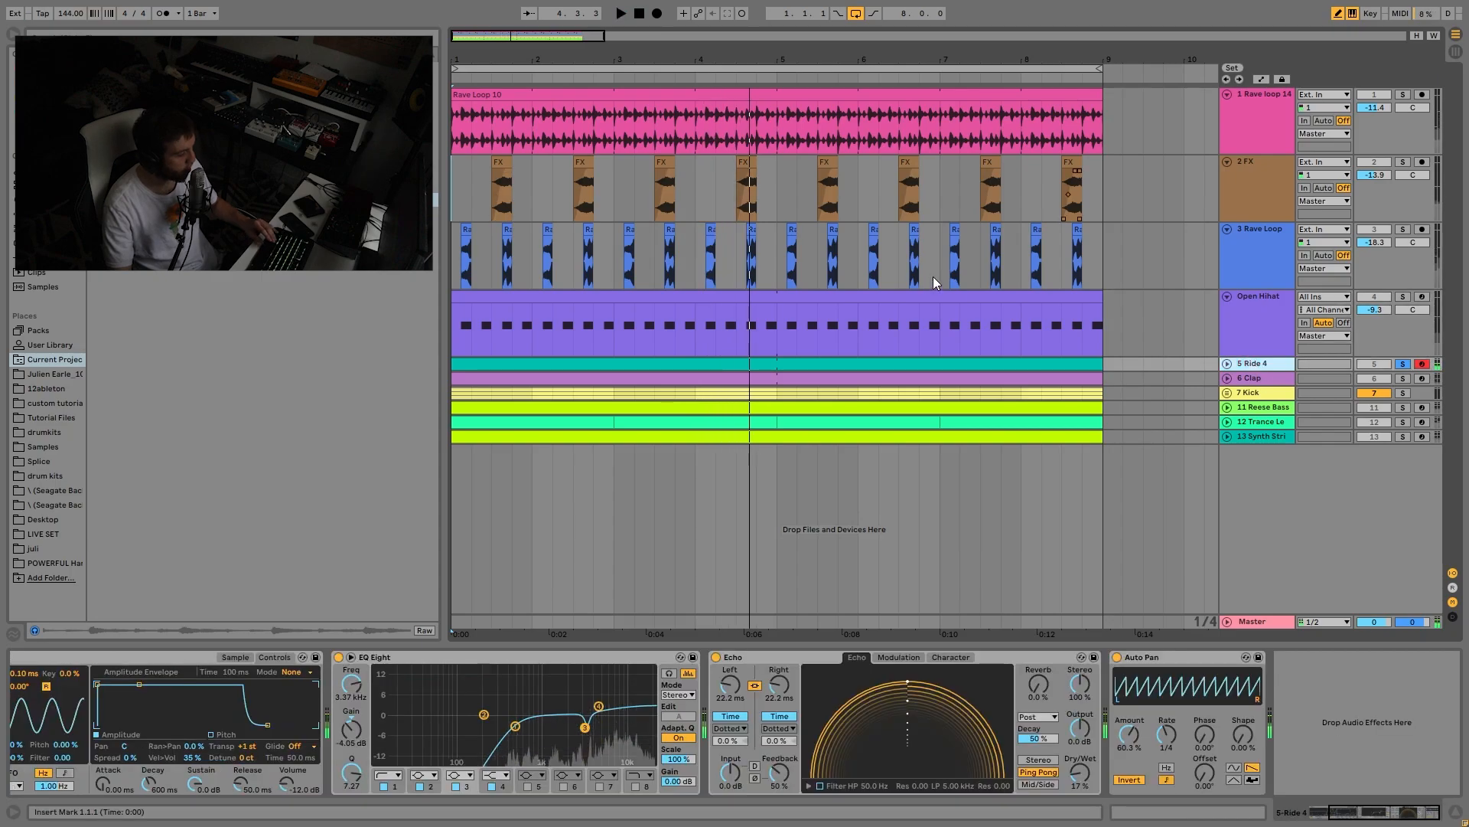
Step: Open the Ride 4 clip's MIDI notes, turn Draw Mode off and return to the track's device chain
double_click(770, 364)
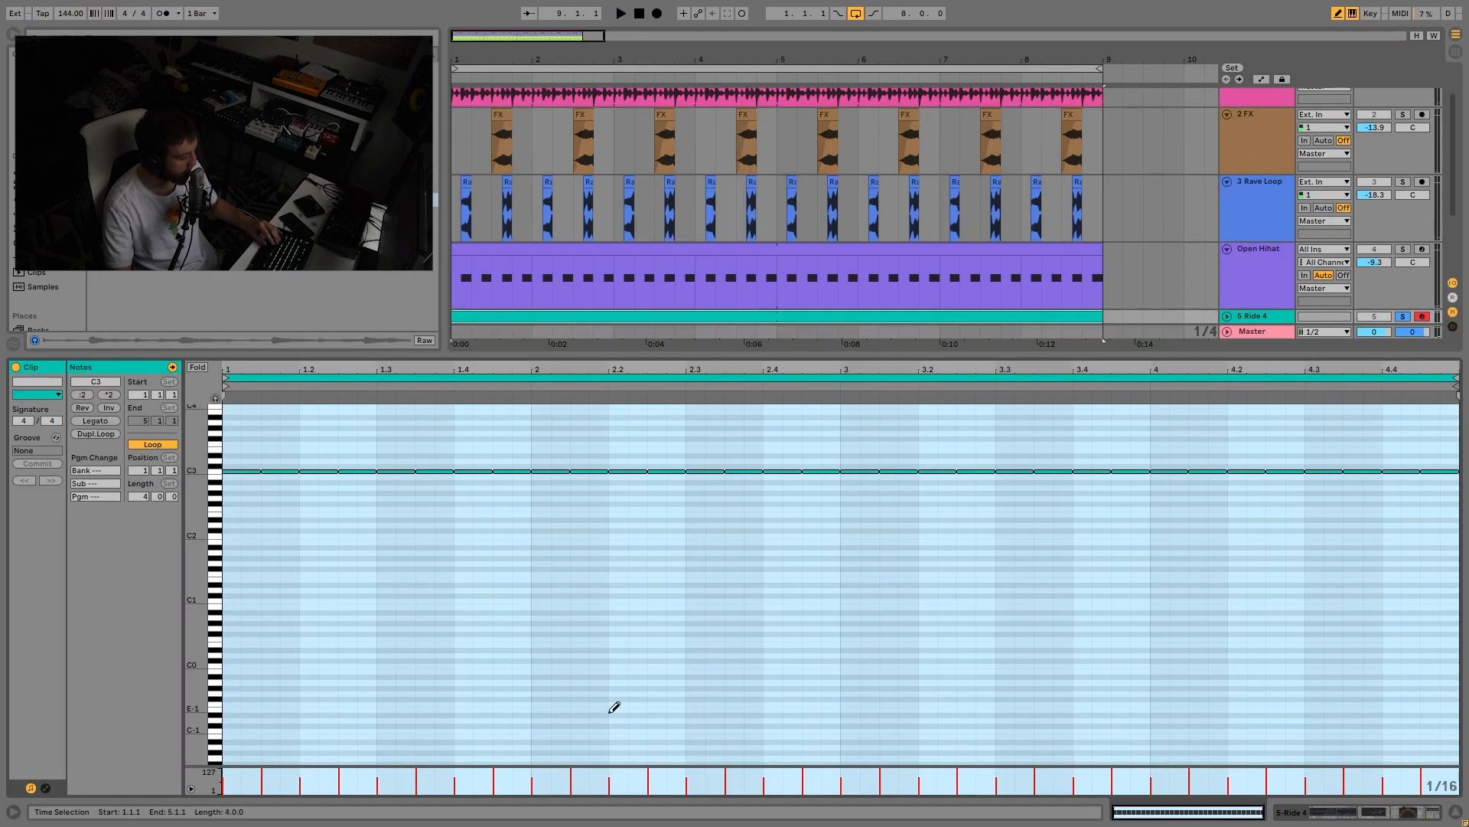
key(b)
click(1294, 319)
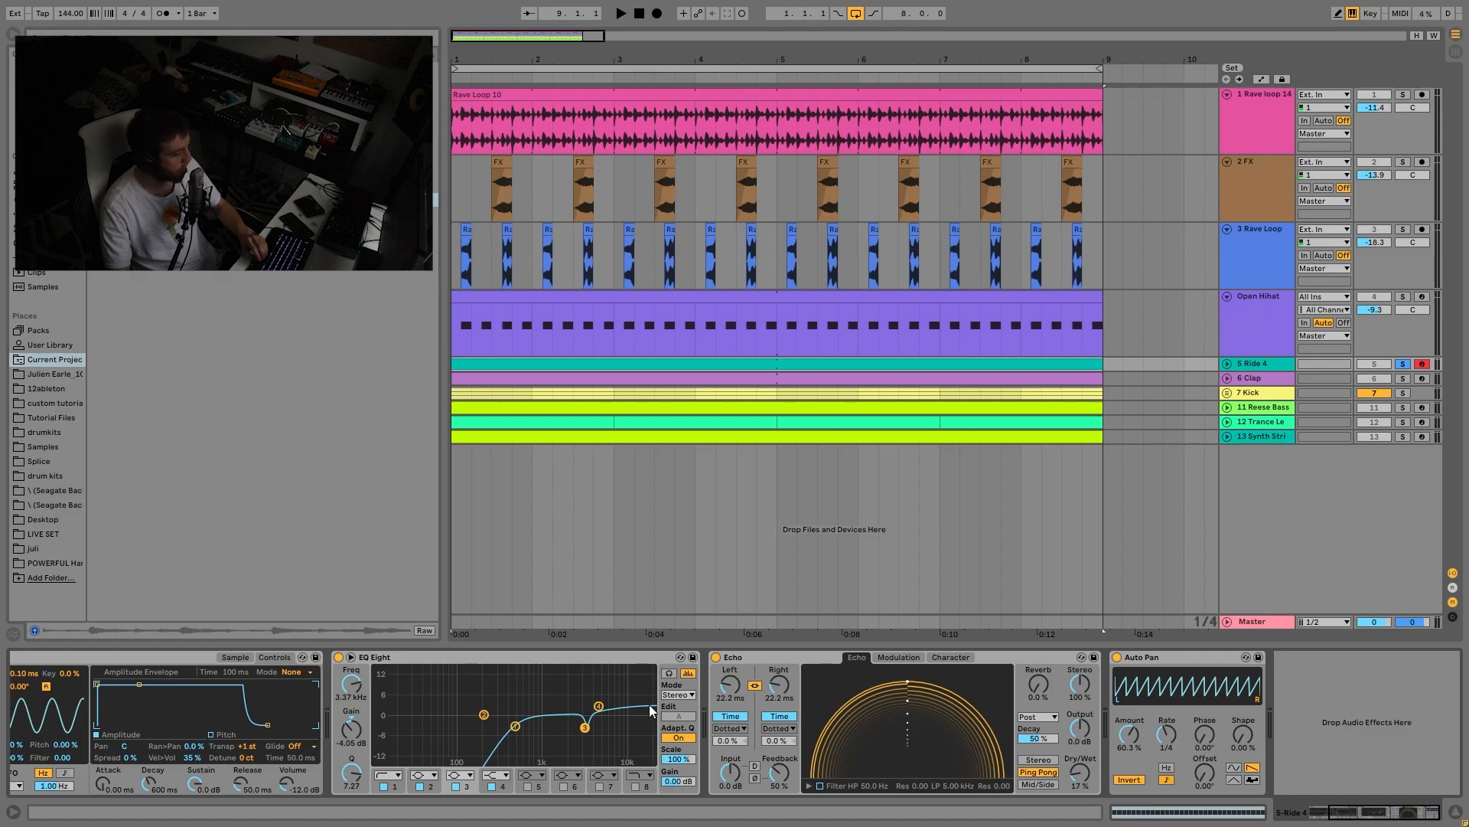
Step: Play the soloed Ride 4 track repeatedly from bar 1 to audition its EQ Eight, Echo and Auto Pan chain
key(space)
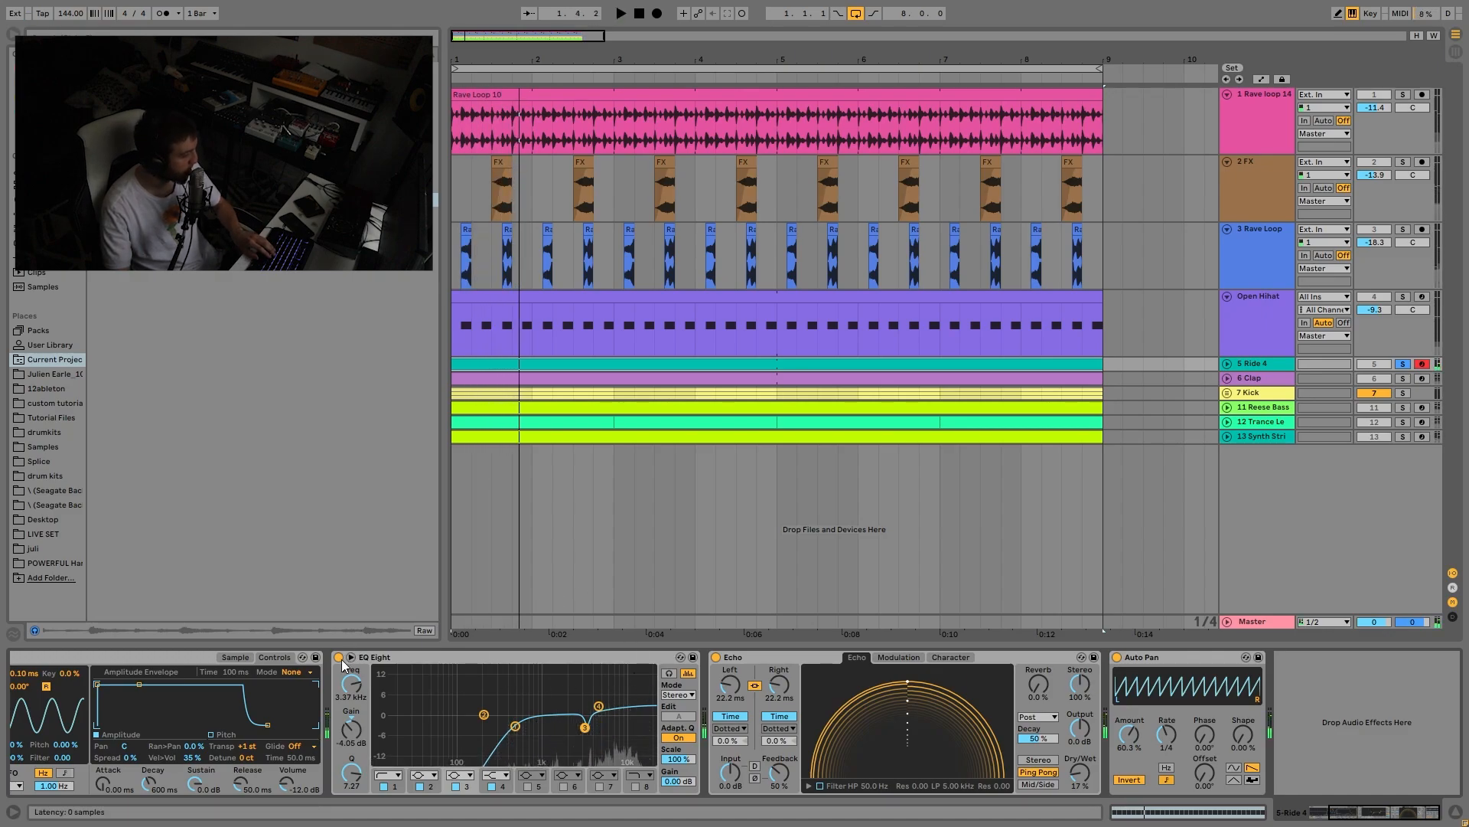
key(space)
key(space)
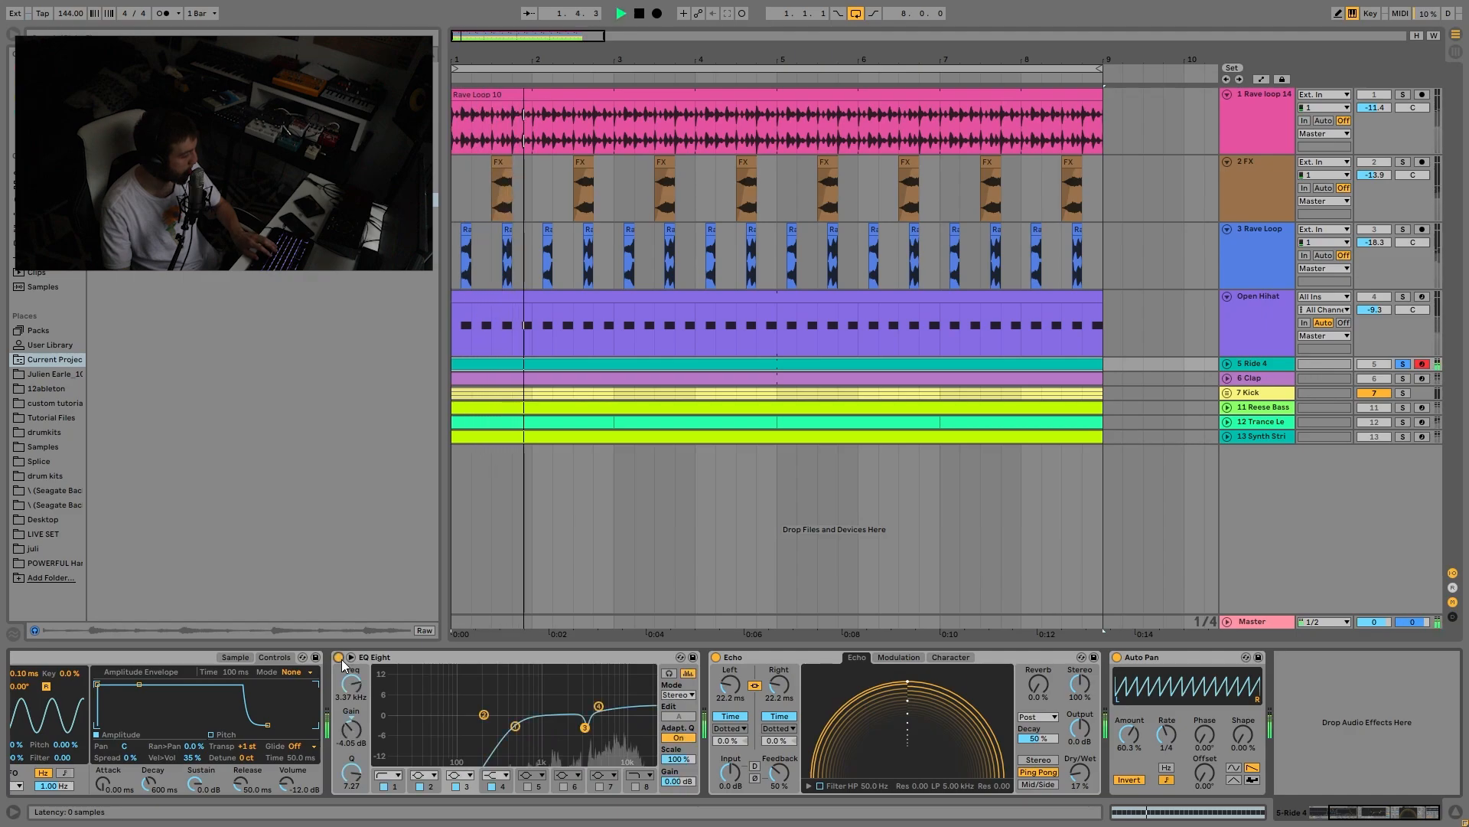
key(space)
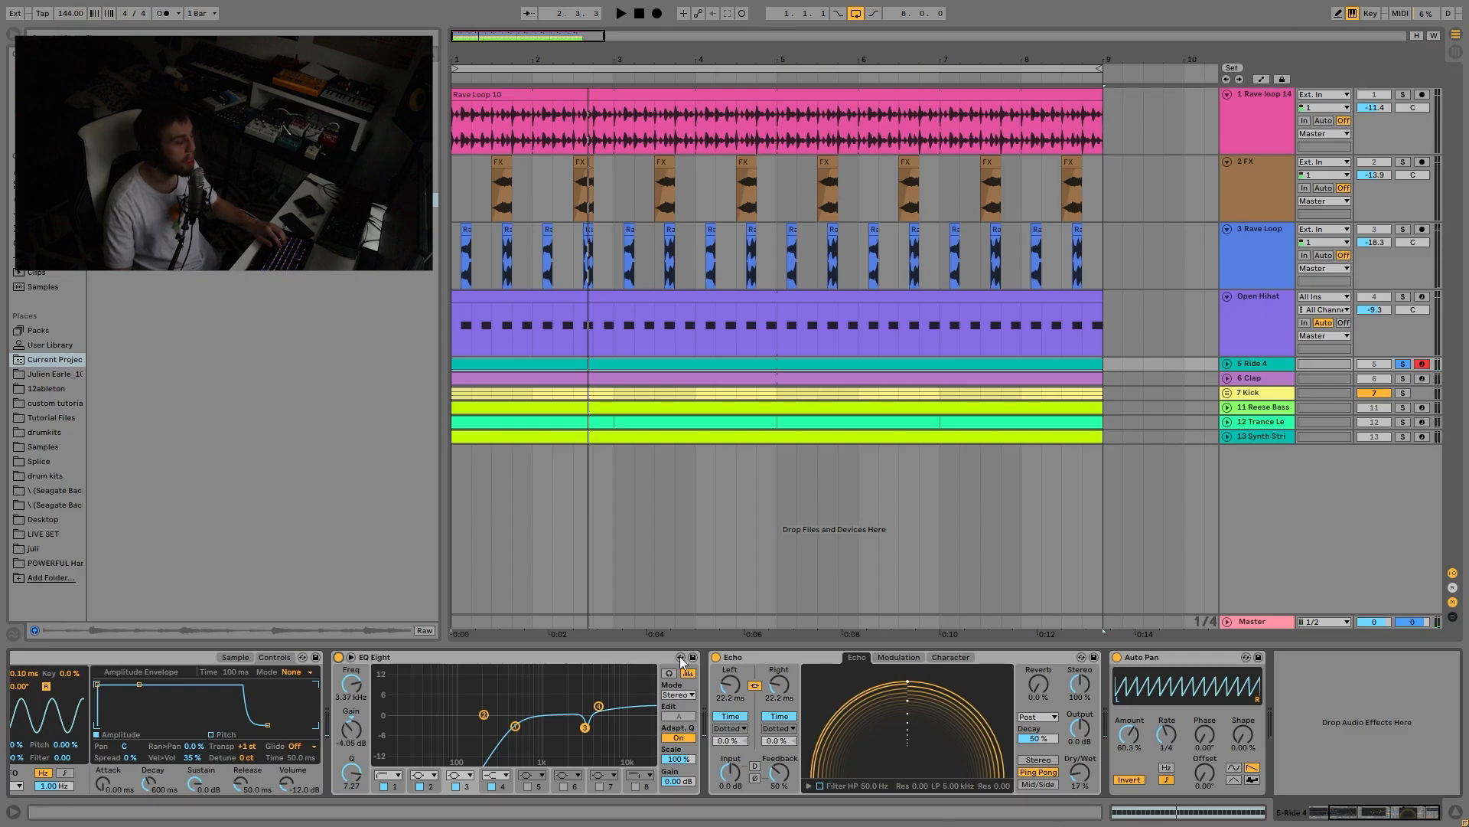
key(space)
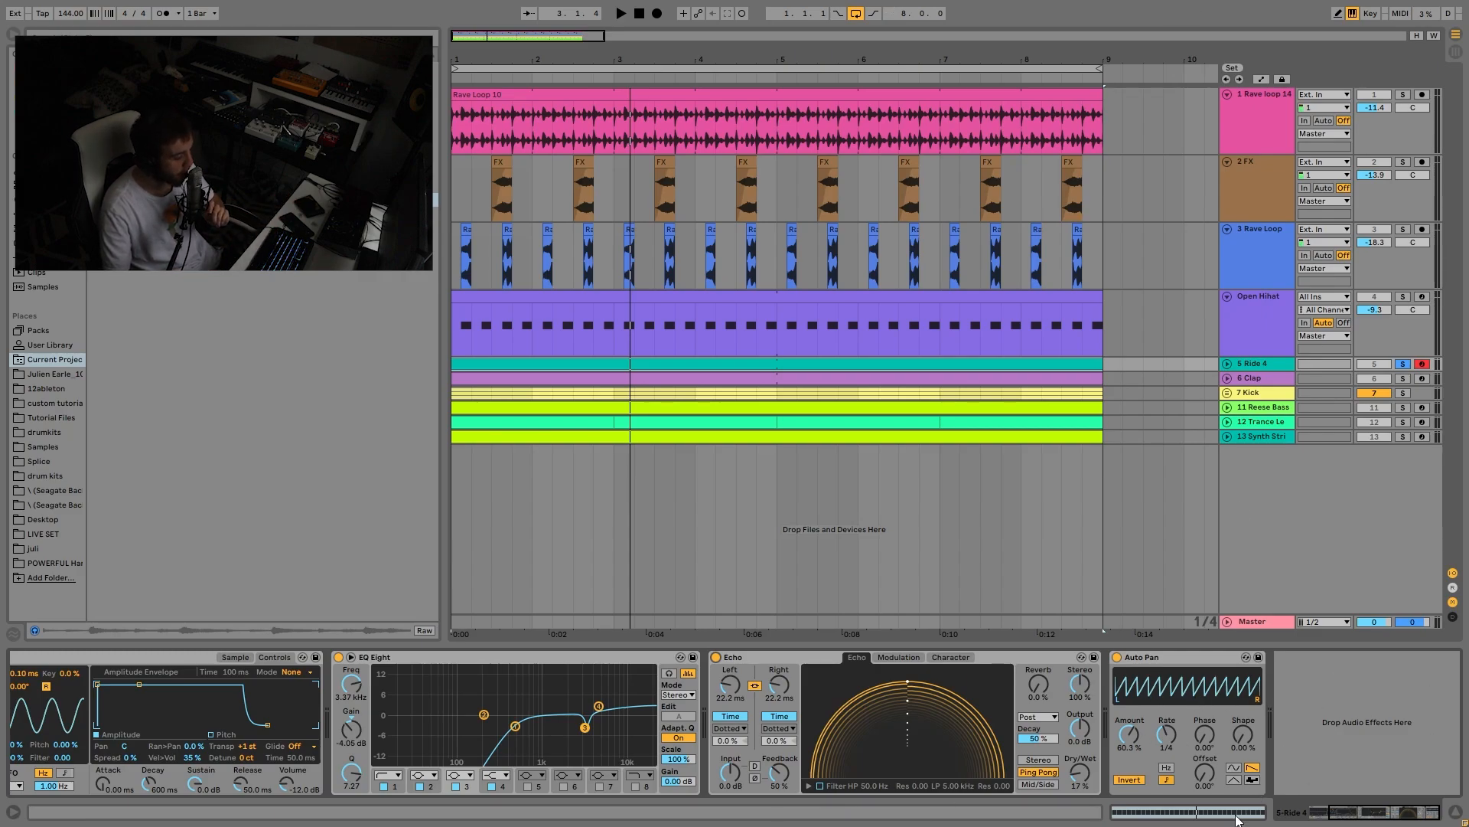
Step: Listen to Ride 4 with the Kick group soloed alongside it, and take the Kick back out of the solo
key(space)
click(1402, 392)
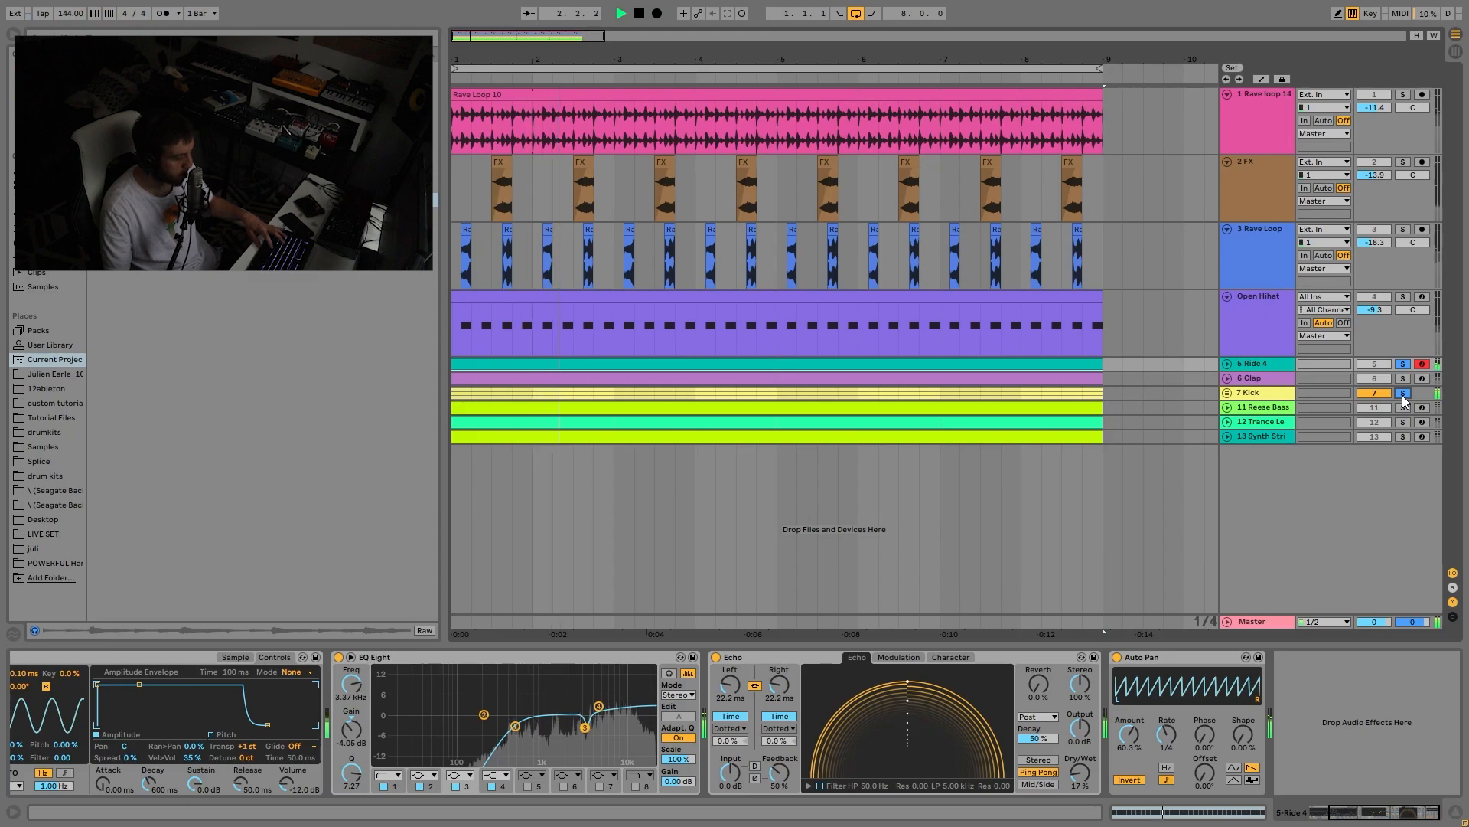
key(space)
click(1403, 392)
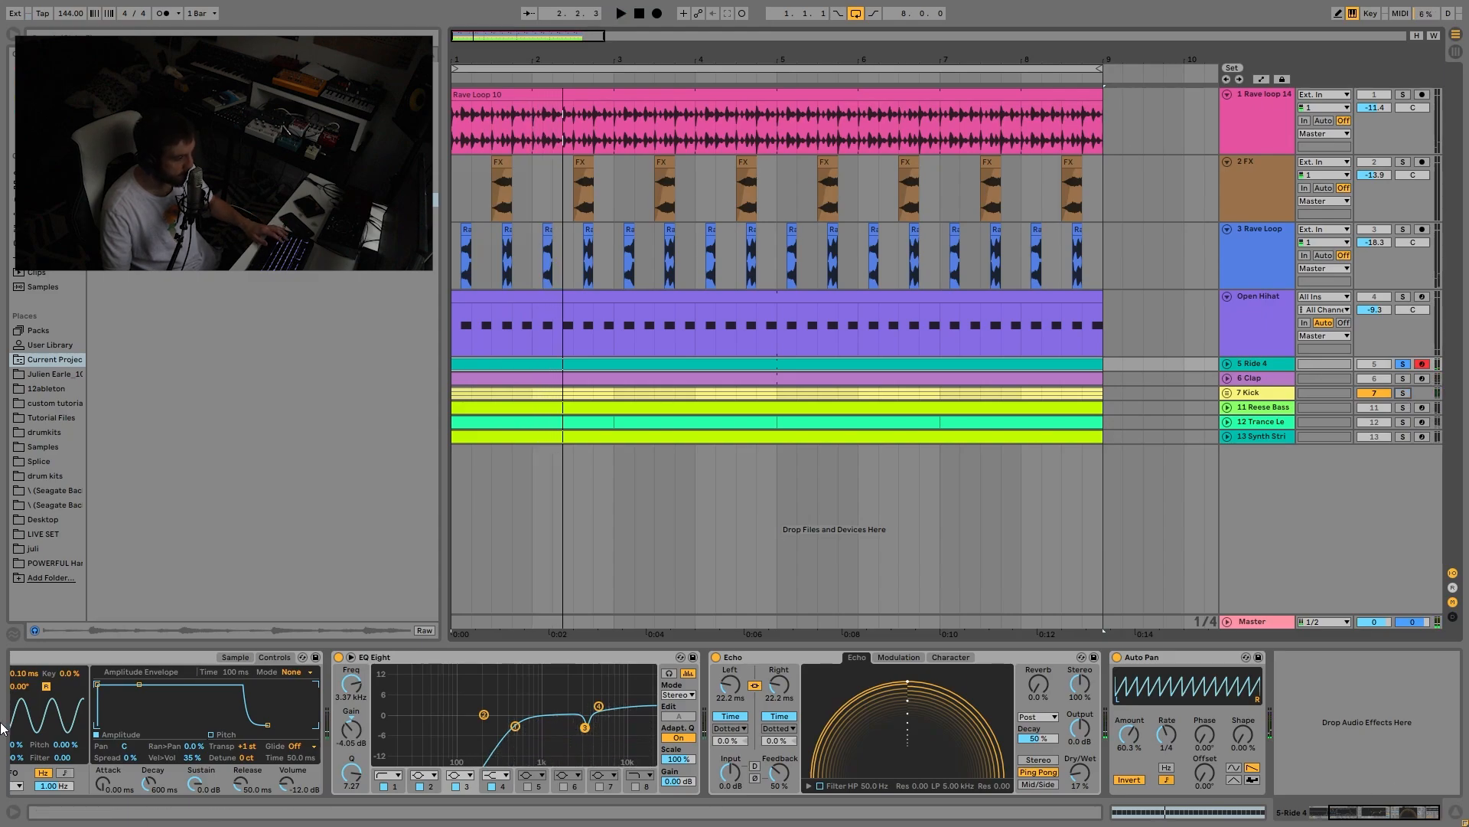
Step: Solo only the Clap track, show its sampler, unfold the track to show its notes and play it from bar 1
click(1403, 378)
key(space)
click(1244, 379)
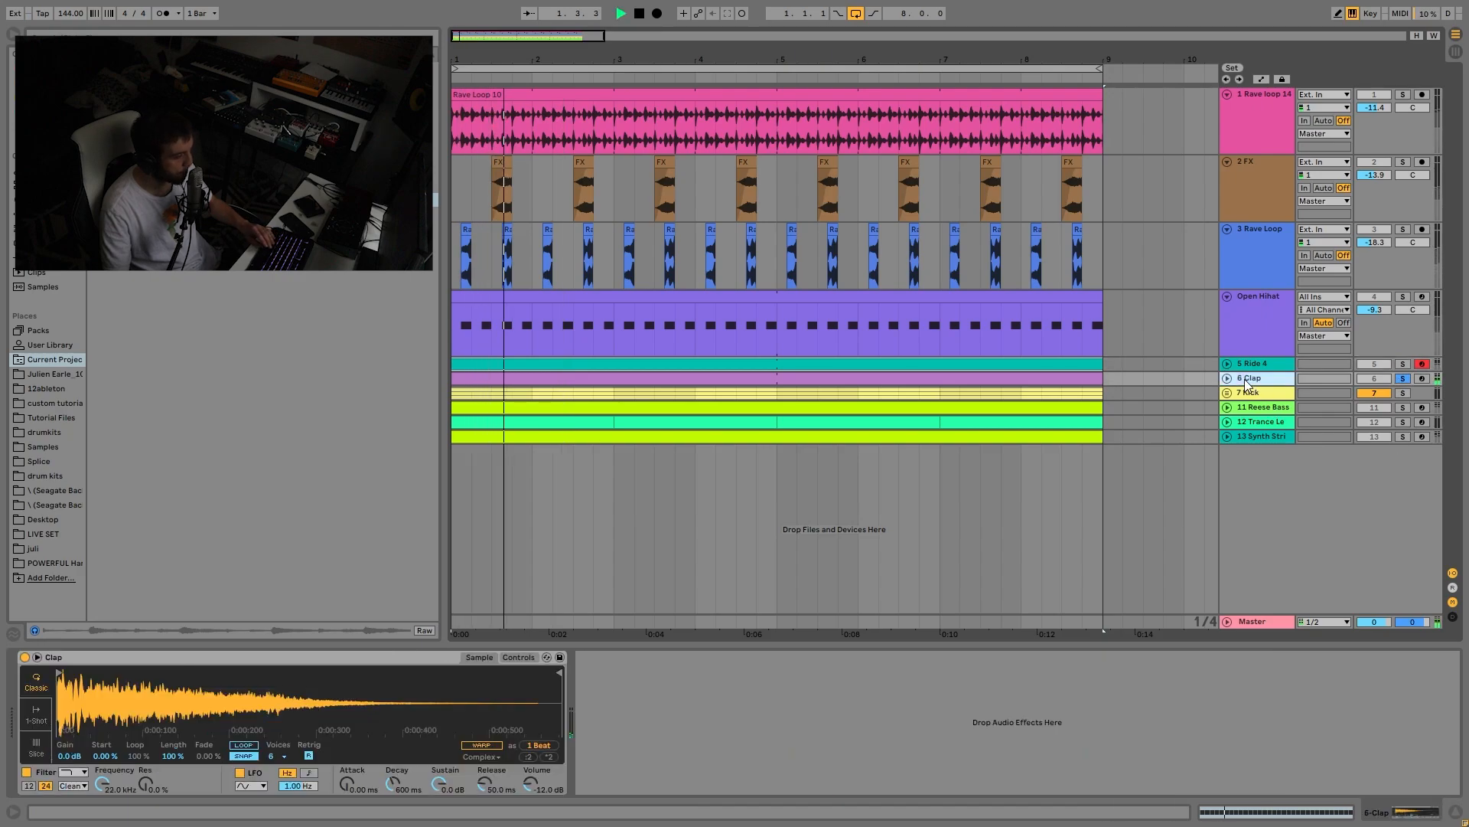
click(1226, 378)
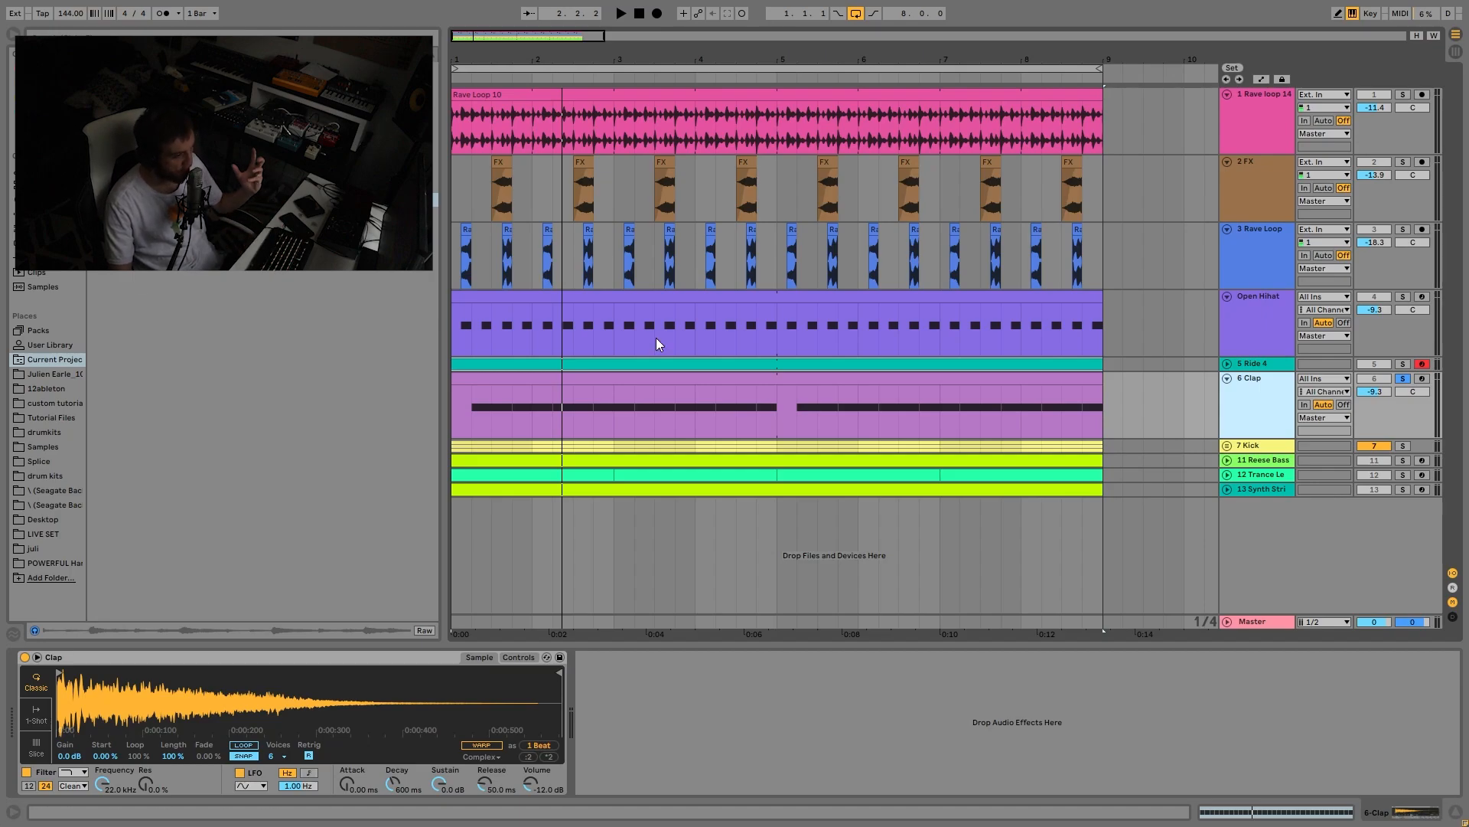
key(space)
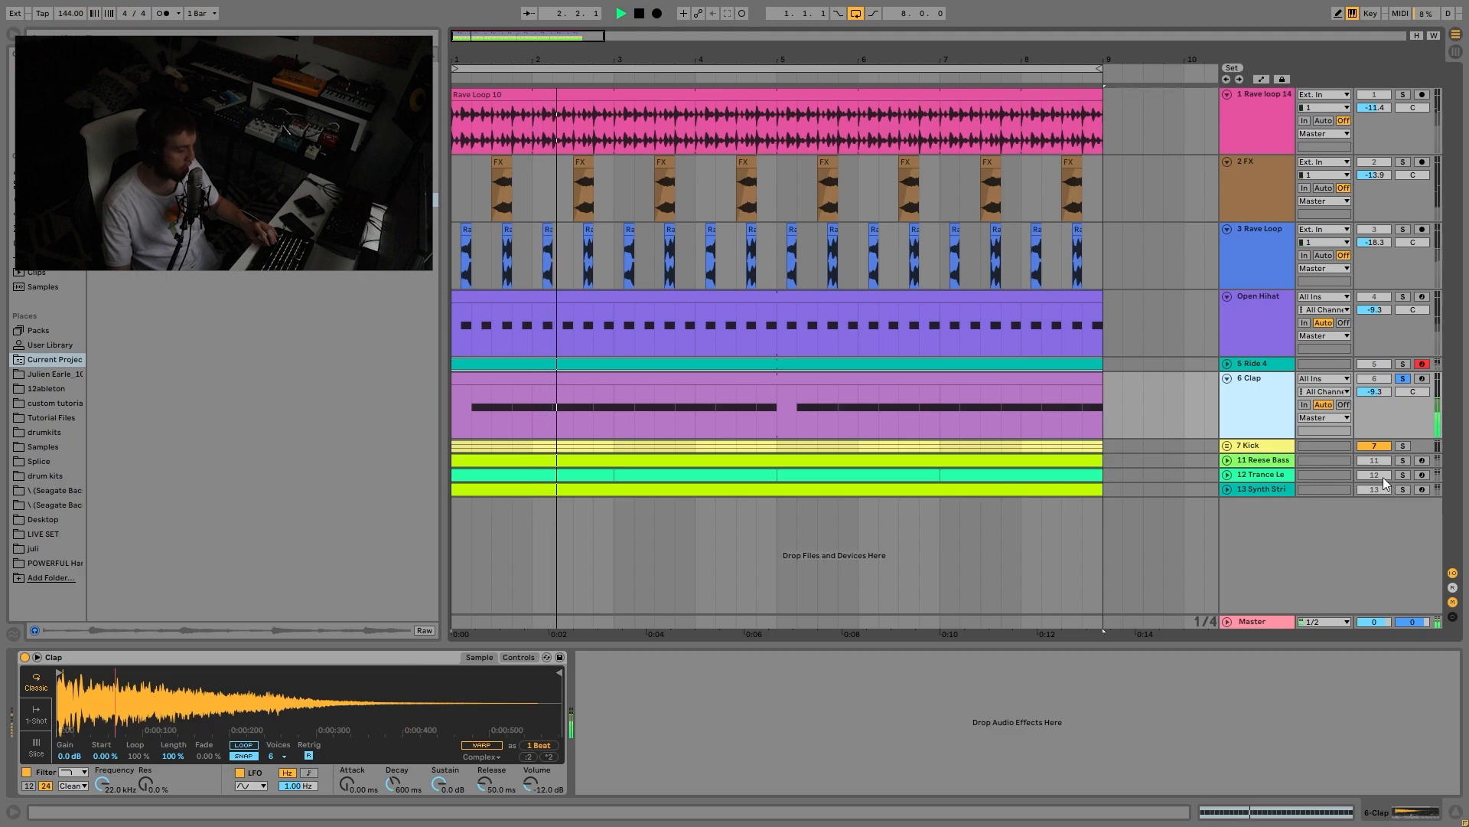
Step: Add the Kick group to the solo and play it with the Clap from bar 1
click(1404, 447)
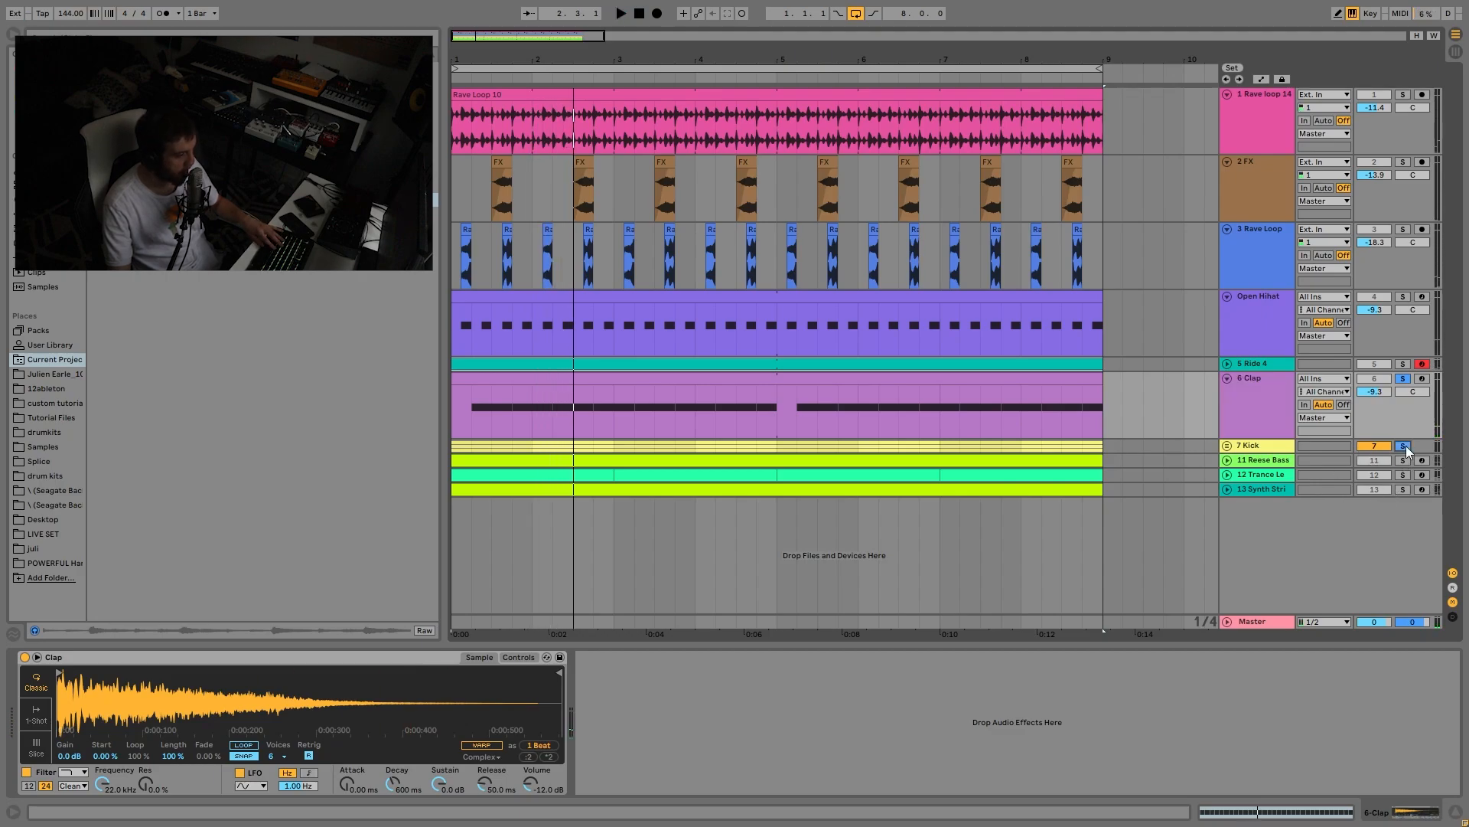
key(space)
key(space)
key(space)
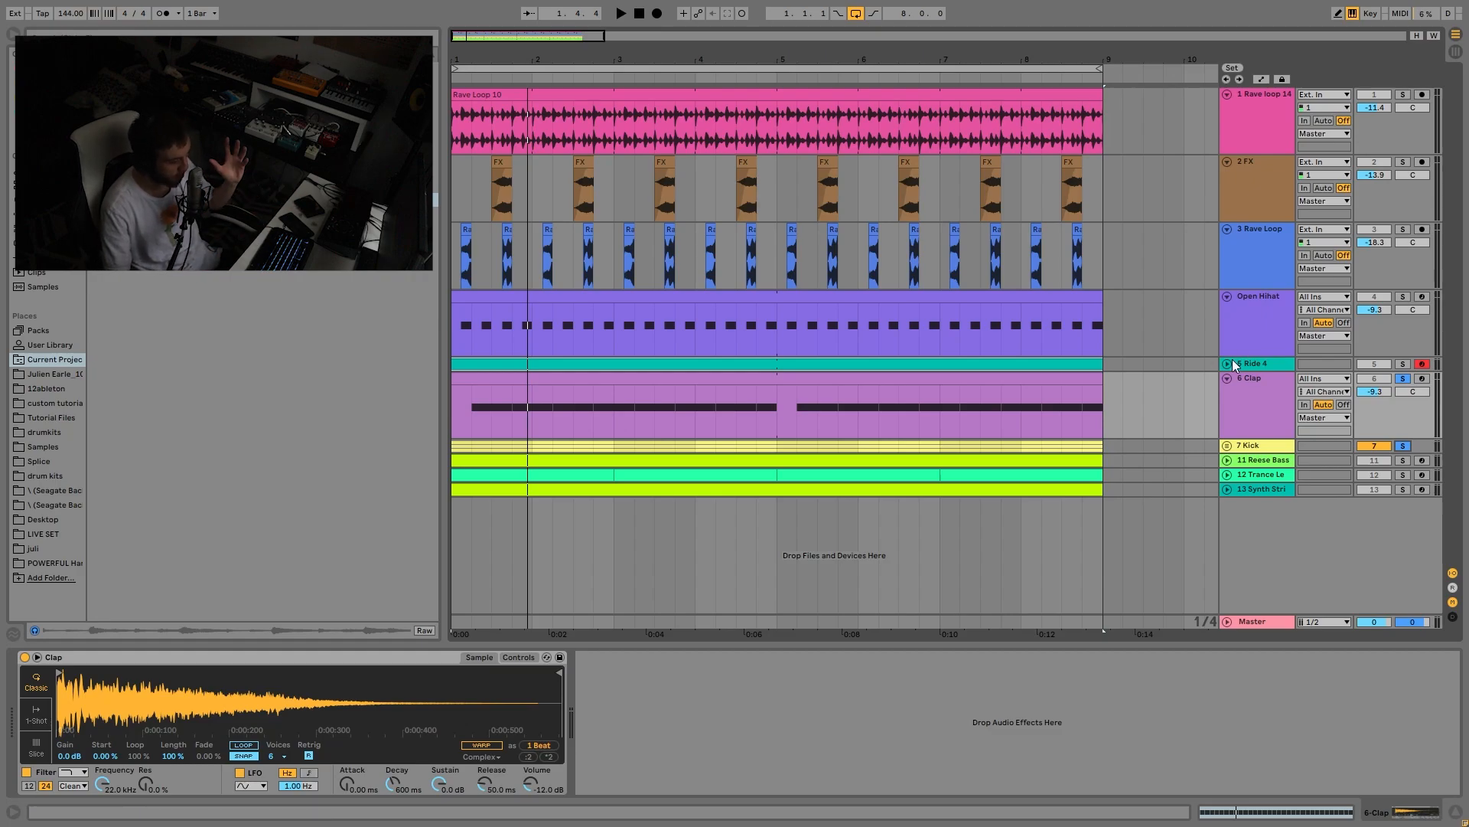
key(space)
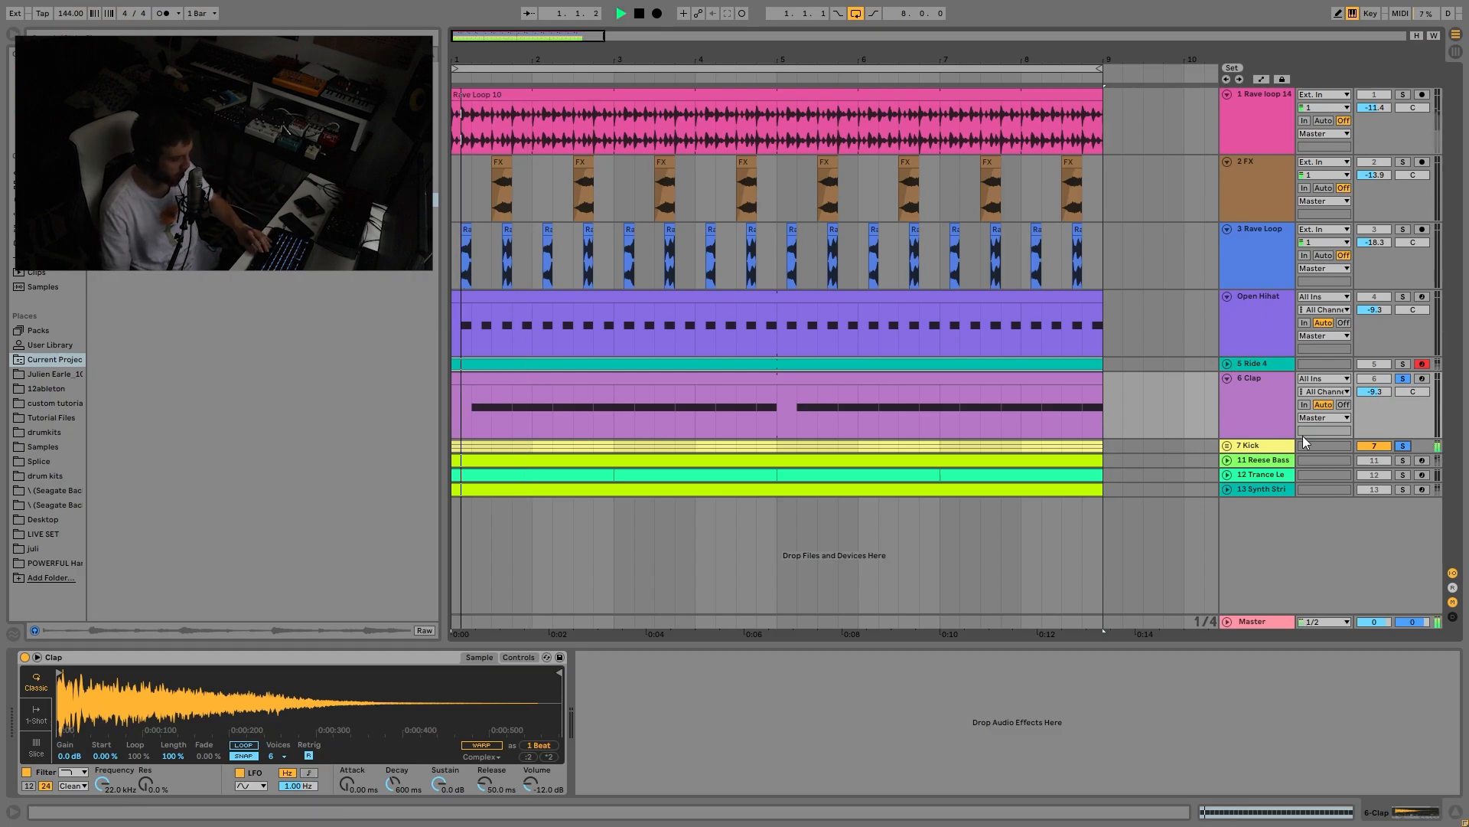
Step: Take the Clap out of the solo to hear the Kick group alone, and unfold the group's tracks
click(1405, 380)
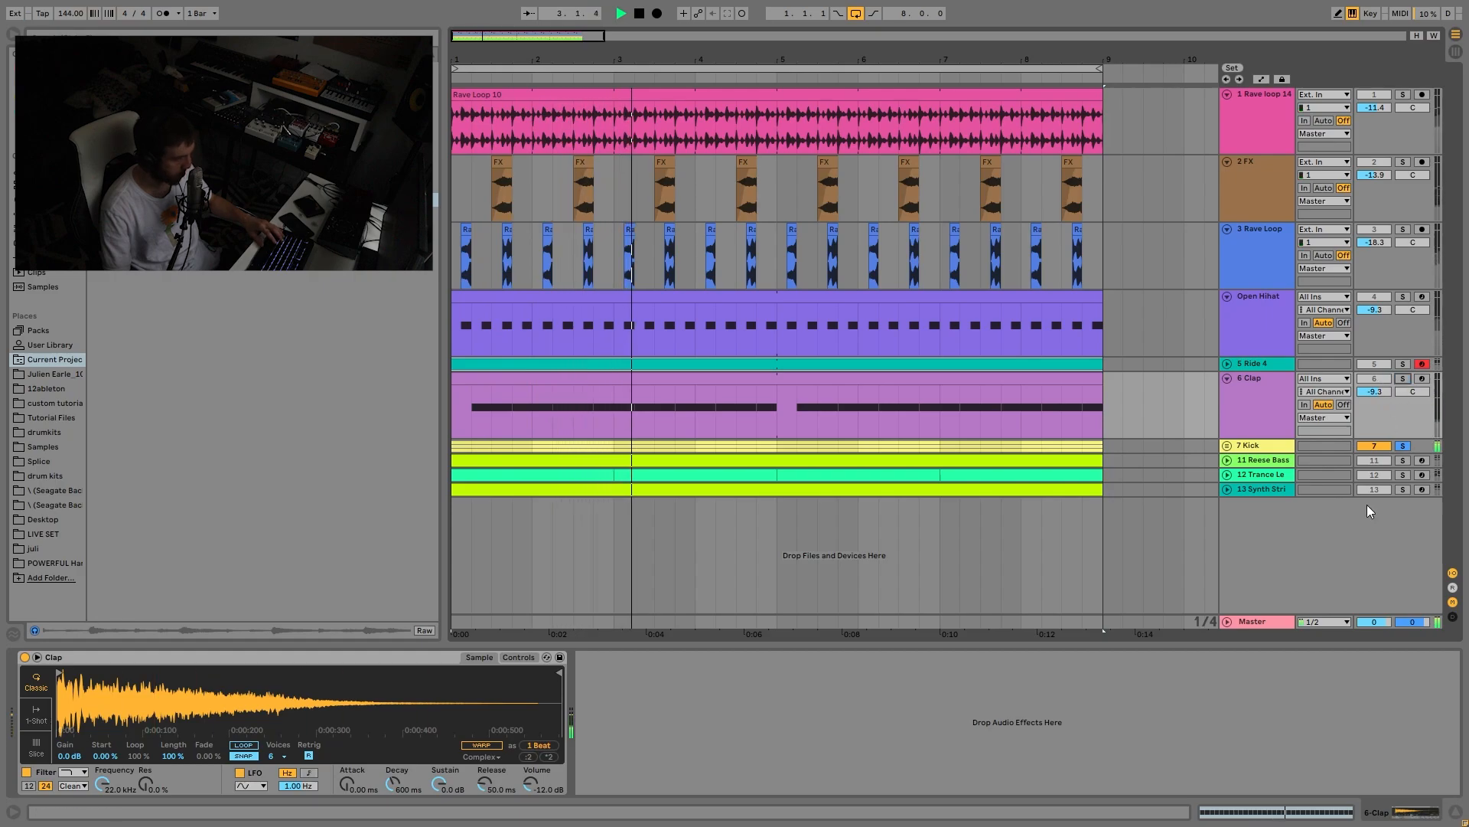
key(space)
click(1226, 445)
scroll(1240, 447, down, 3)
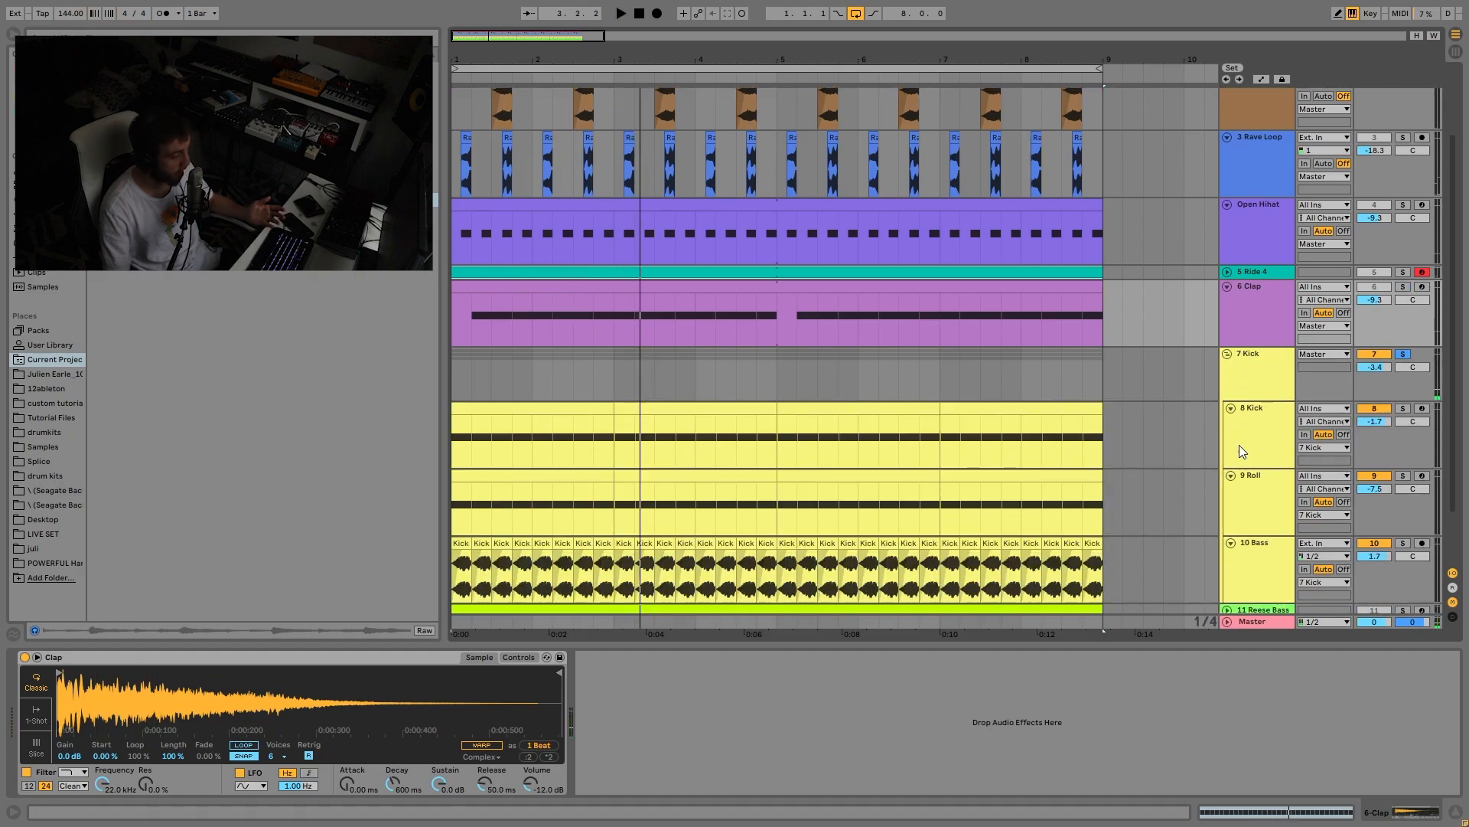
Step: Solo the 8 Kick track inside the Kick group, play it and show its hard techno kick 11 sampler
scroll(1238, 444, down, 2)
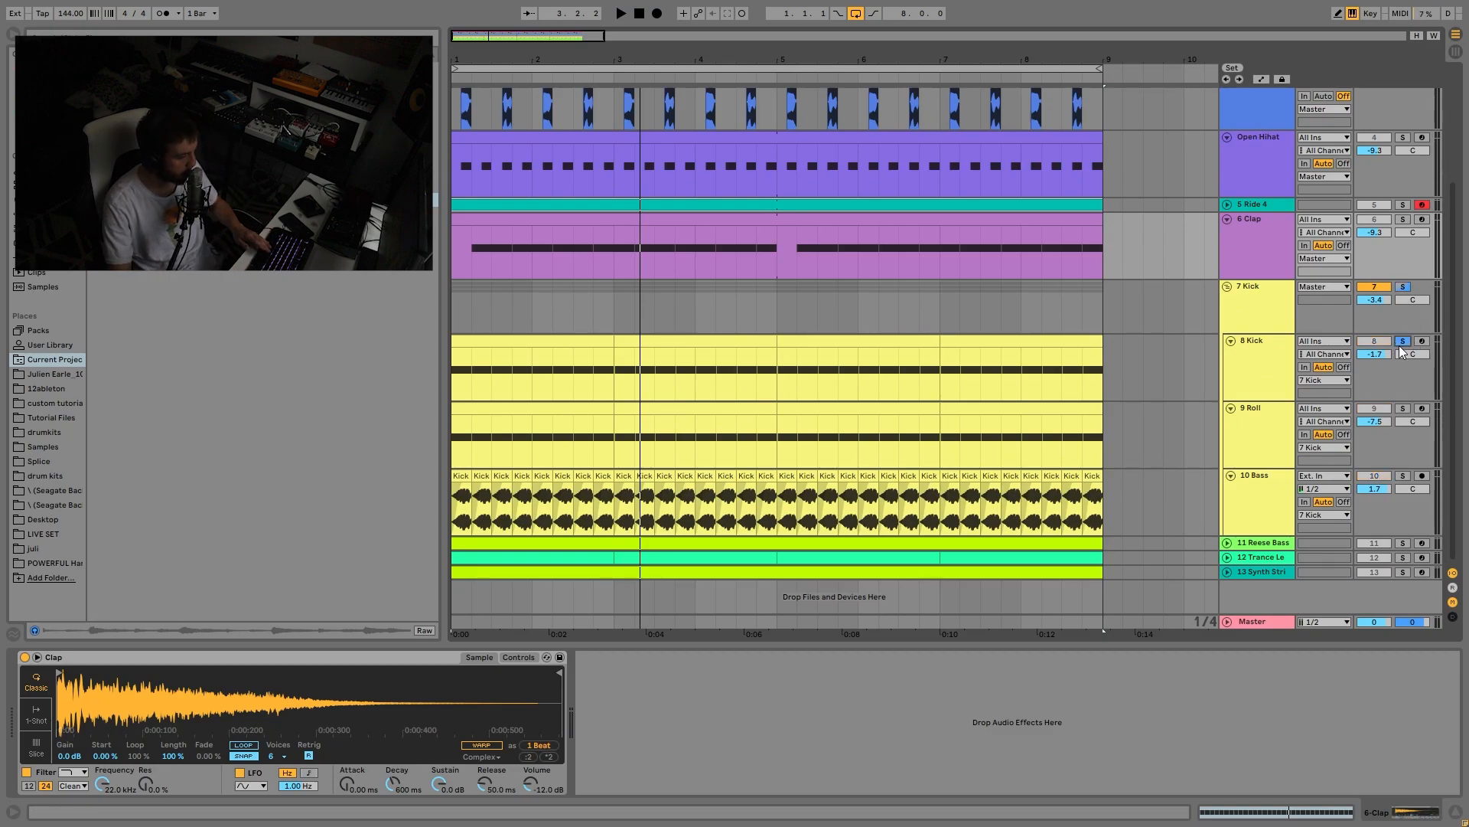
key(space)
click(1274, 374)
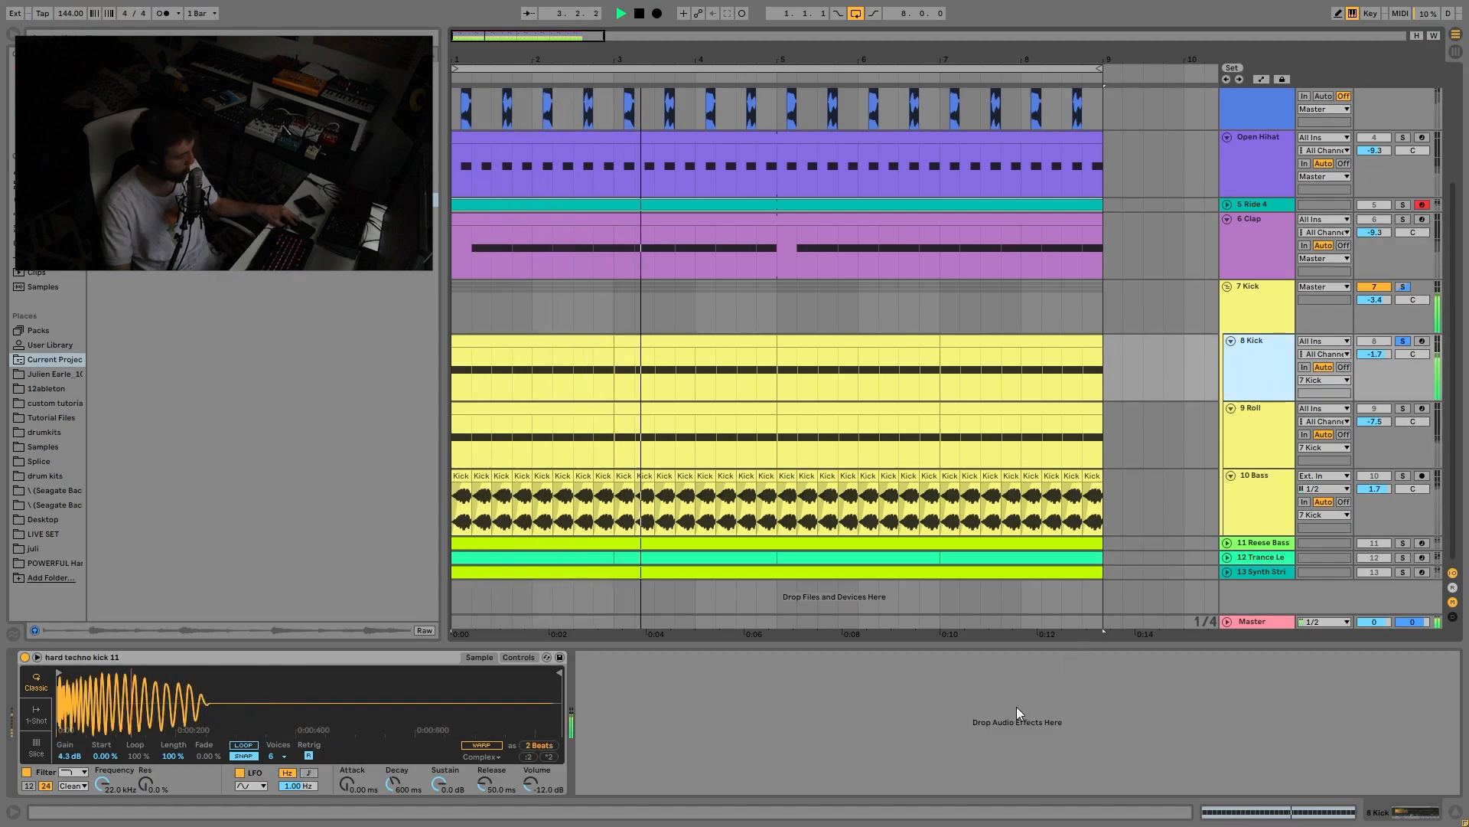
key(space)
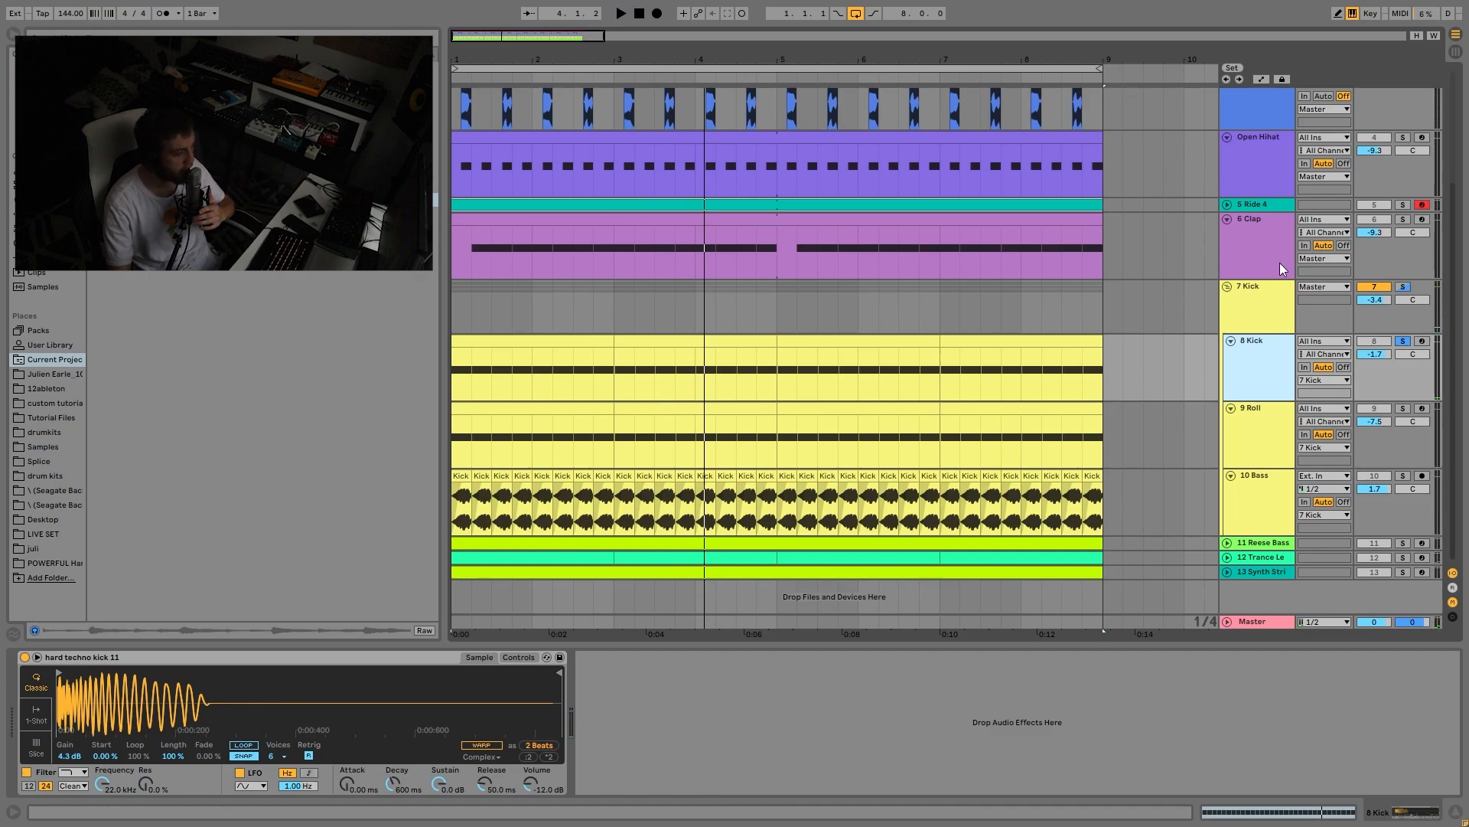
Step: Replay the soloed 8 Kick track from bar 1 in several short passes
key(space)
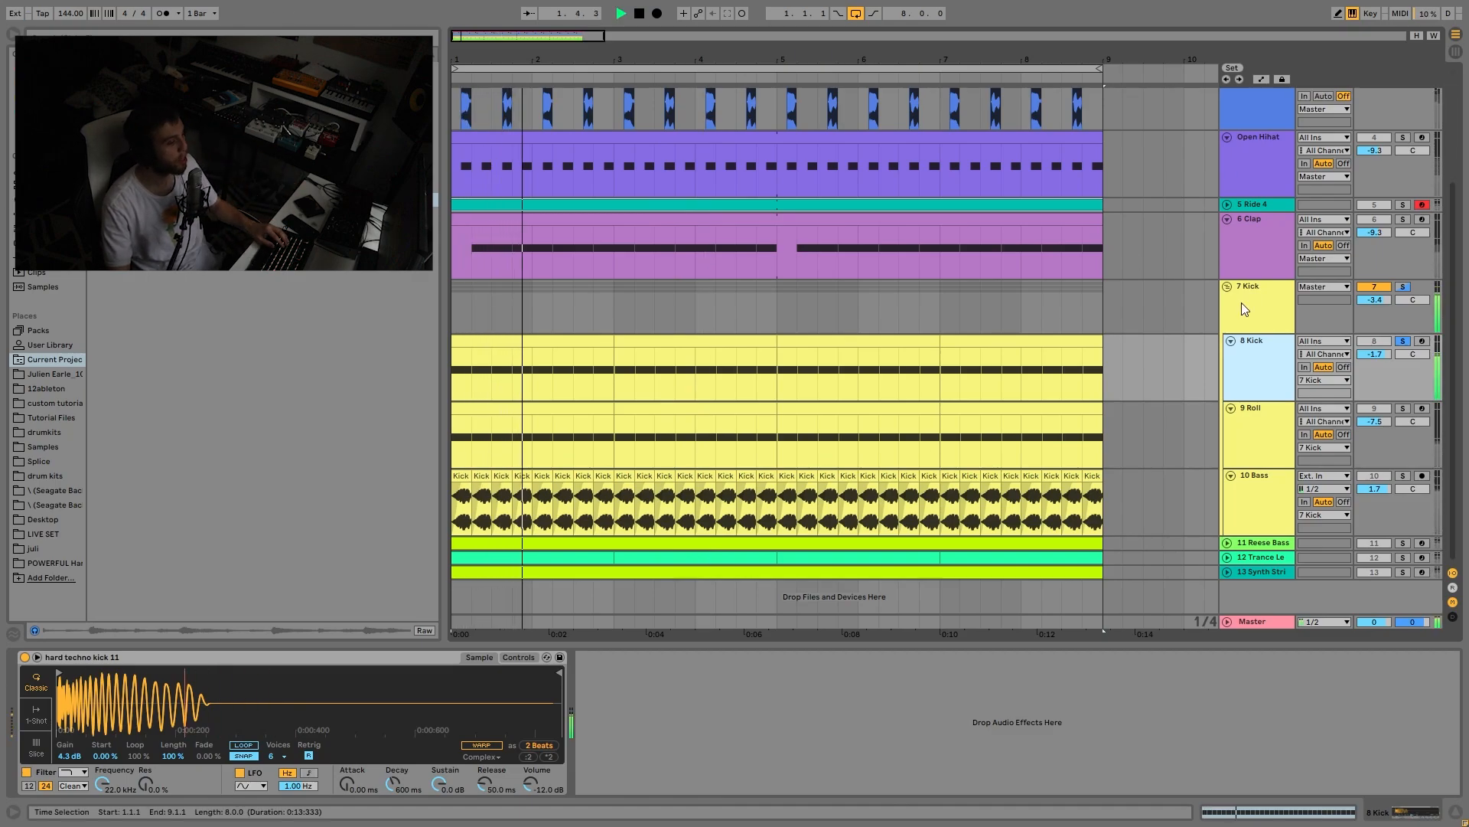
key(space)
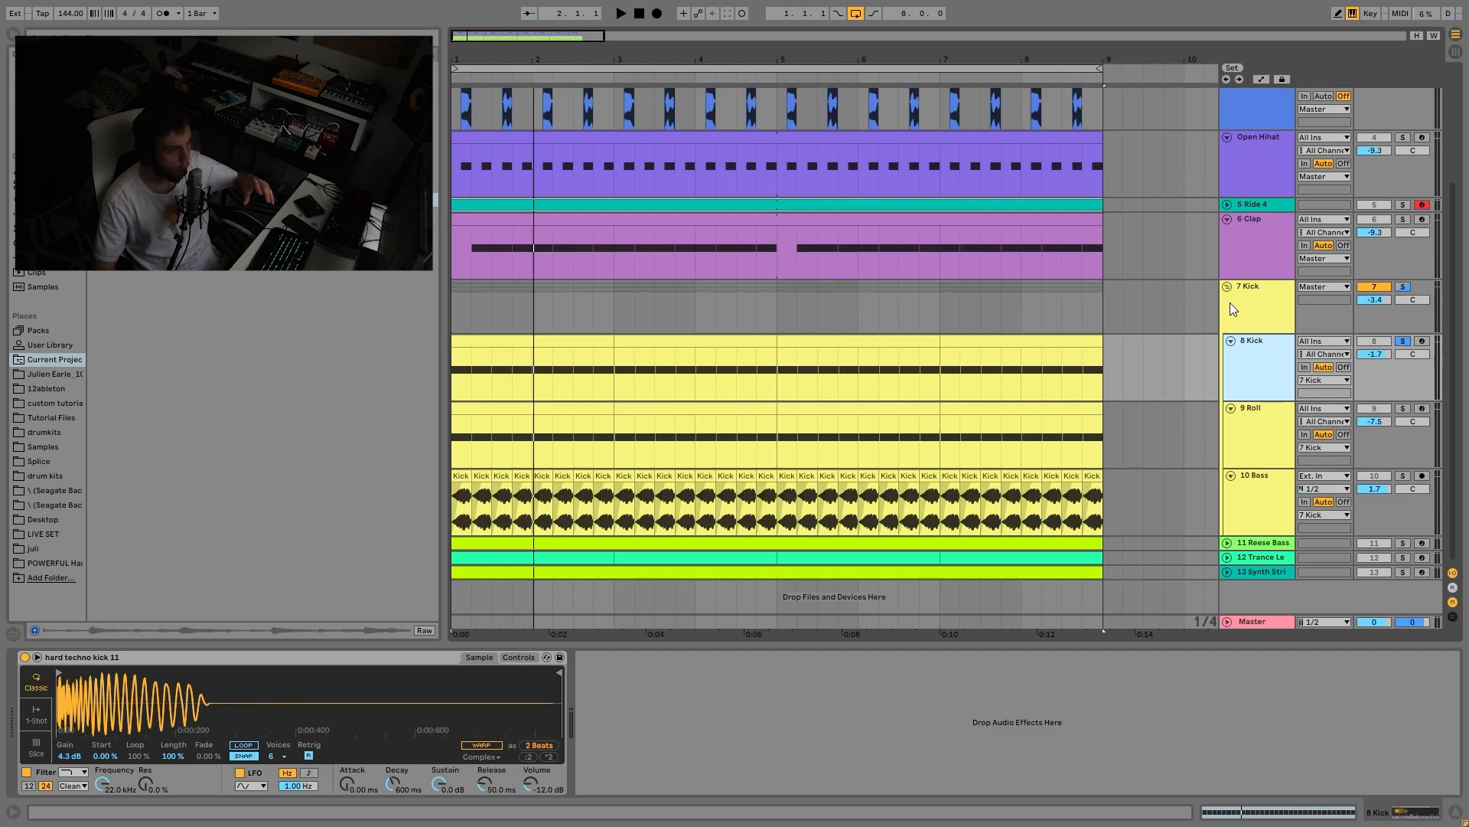
key(space)
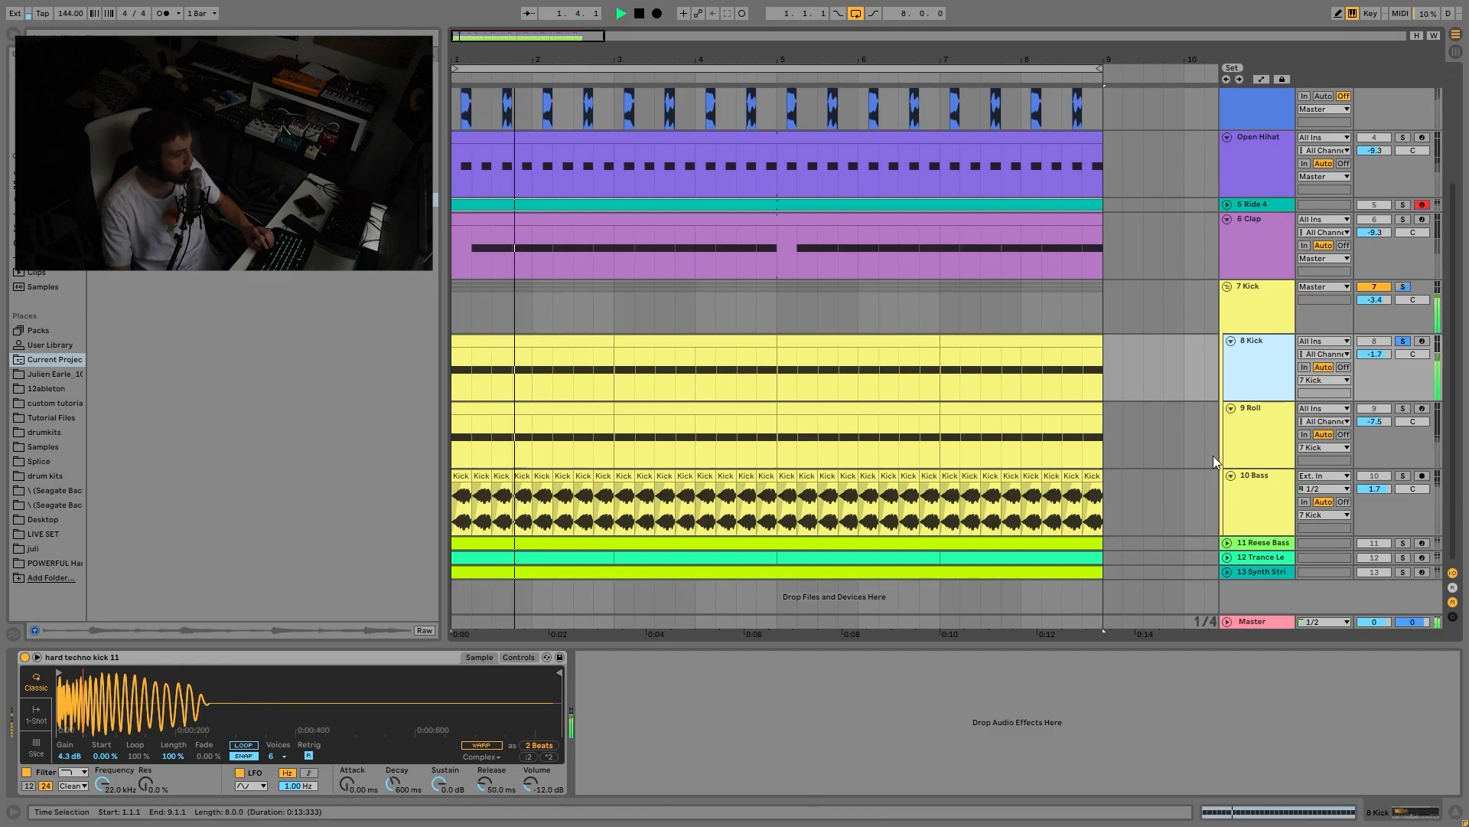
key(space)
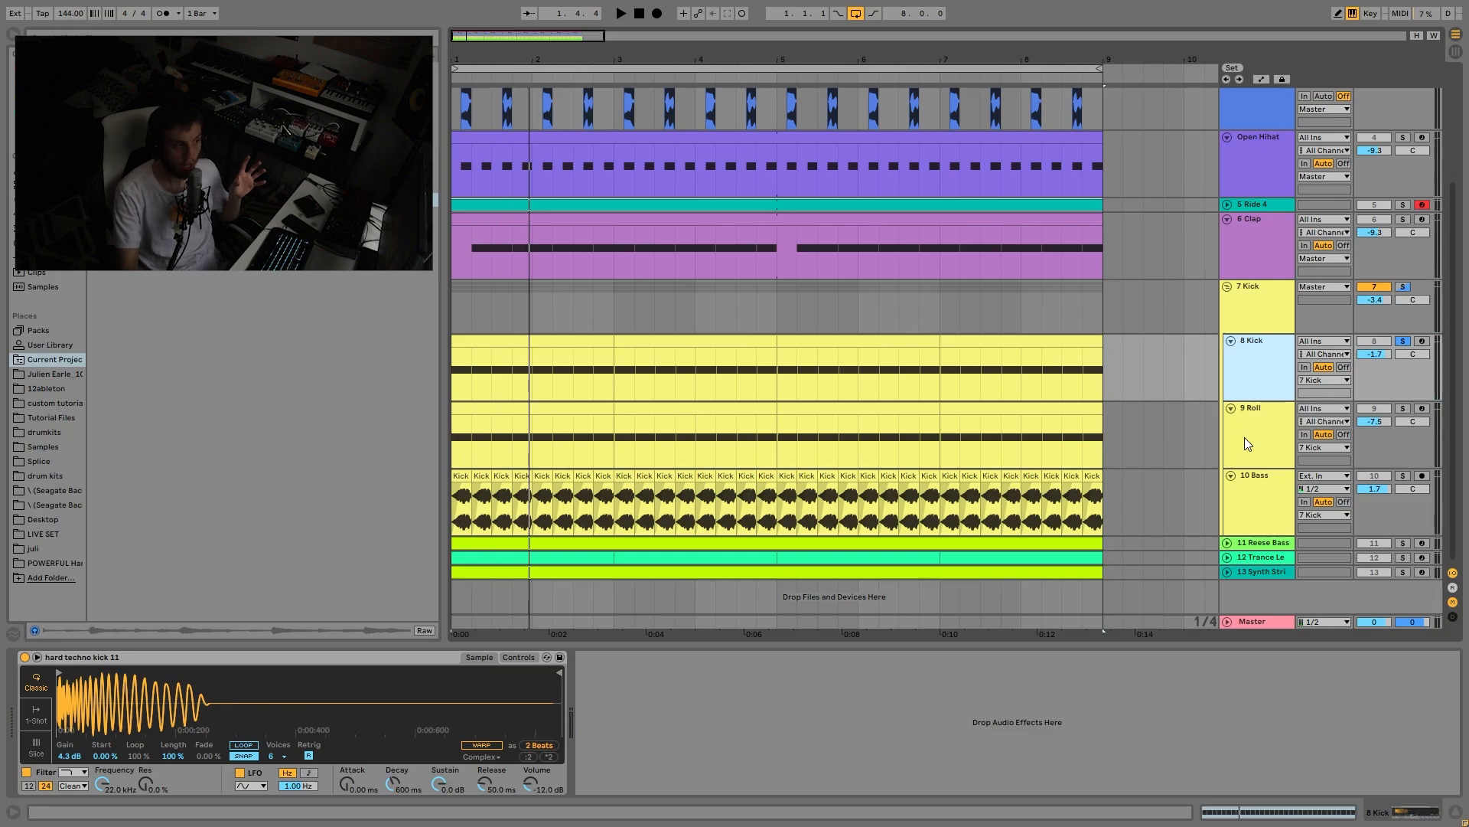
key(space)
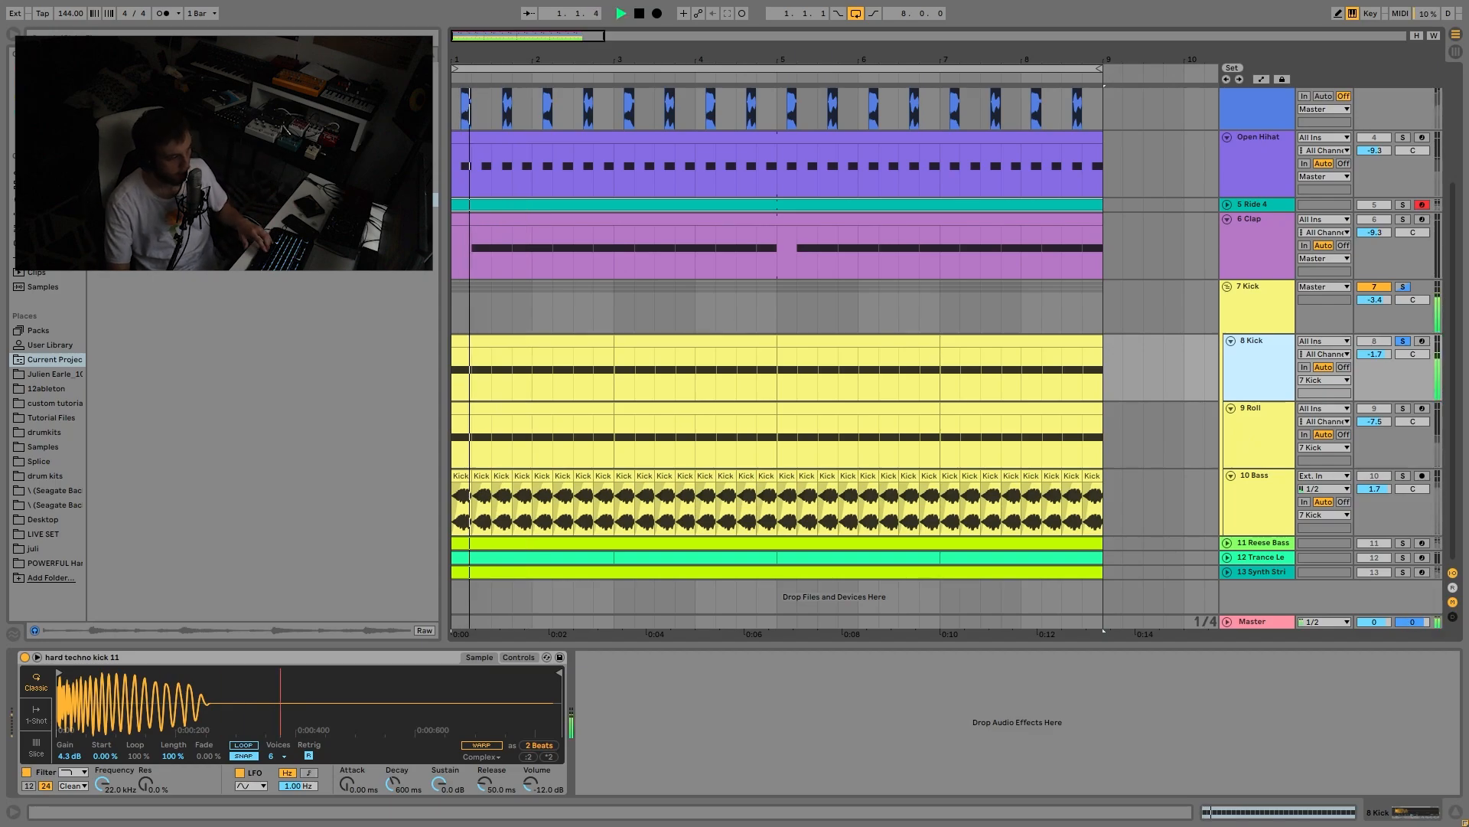
Step: Solo the 9 Roll track in place of 8 Kick, play it and look through its device chain from Arpeggiator to Compressor
key(space)
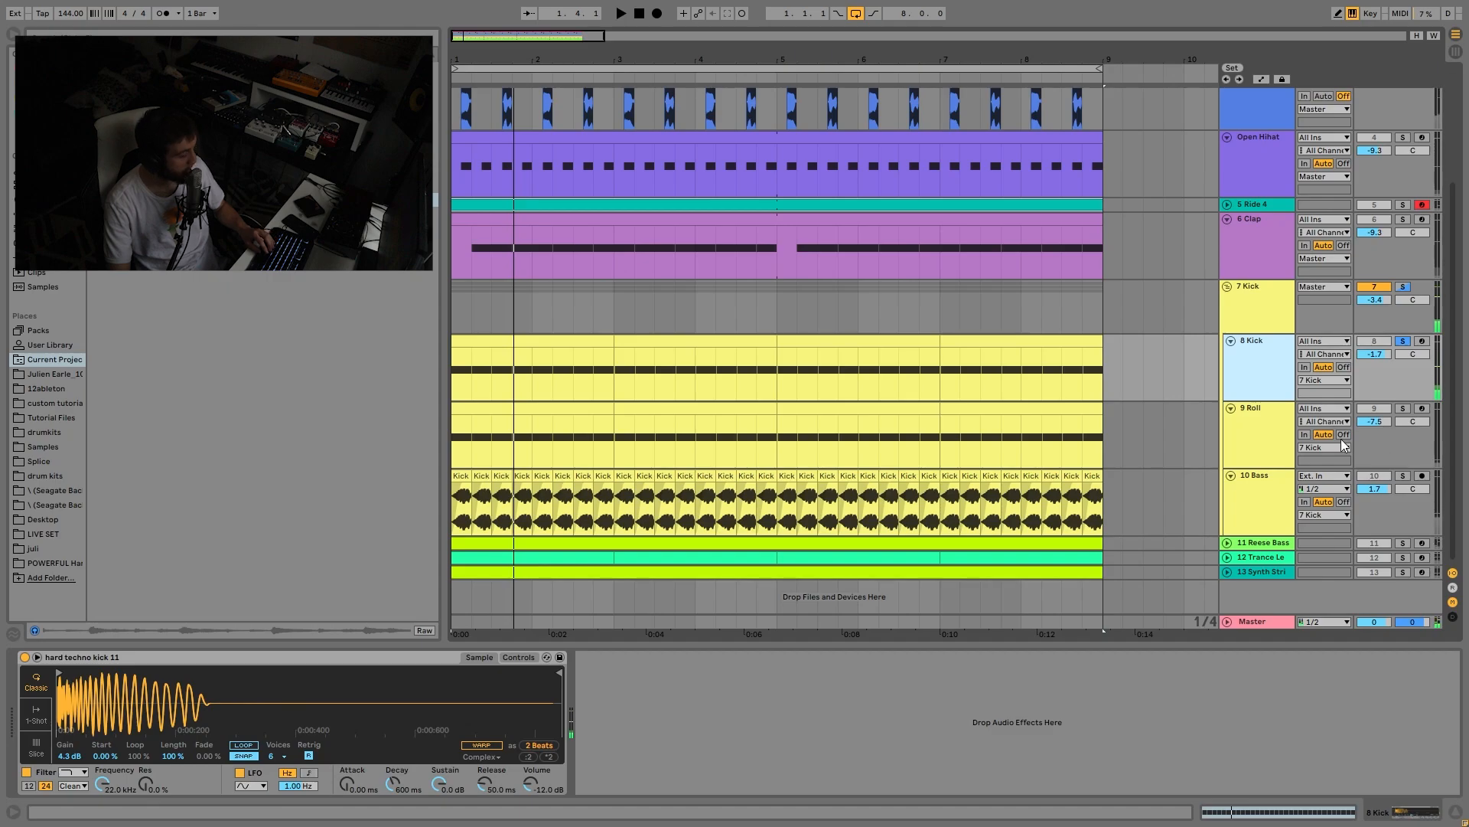
key(space)
click(1247, 402)
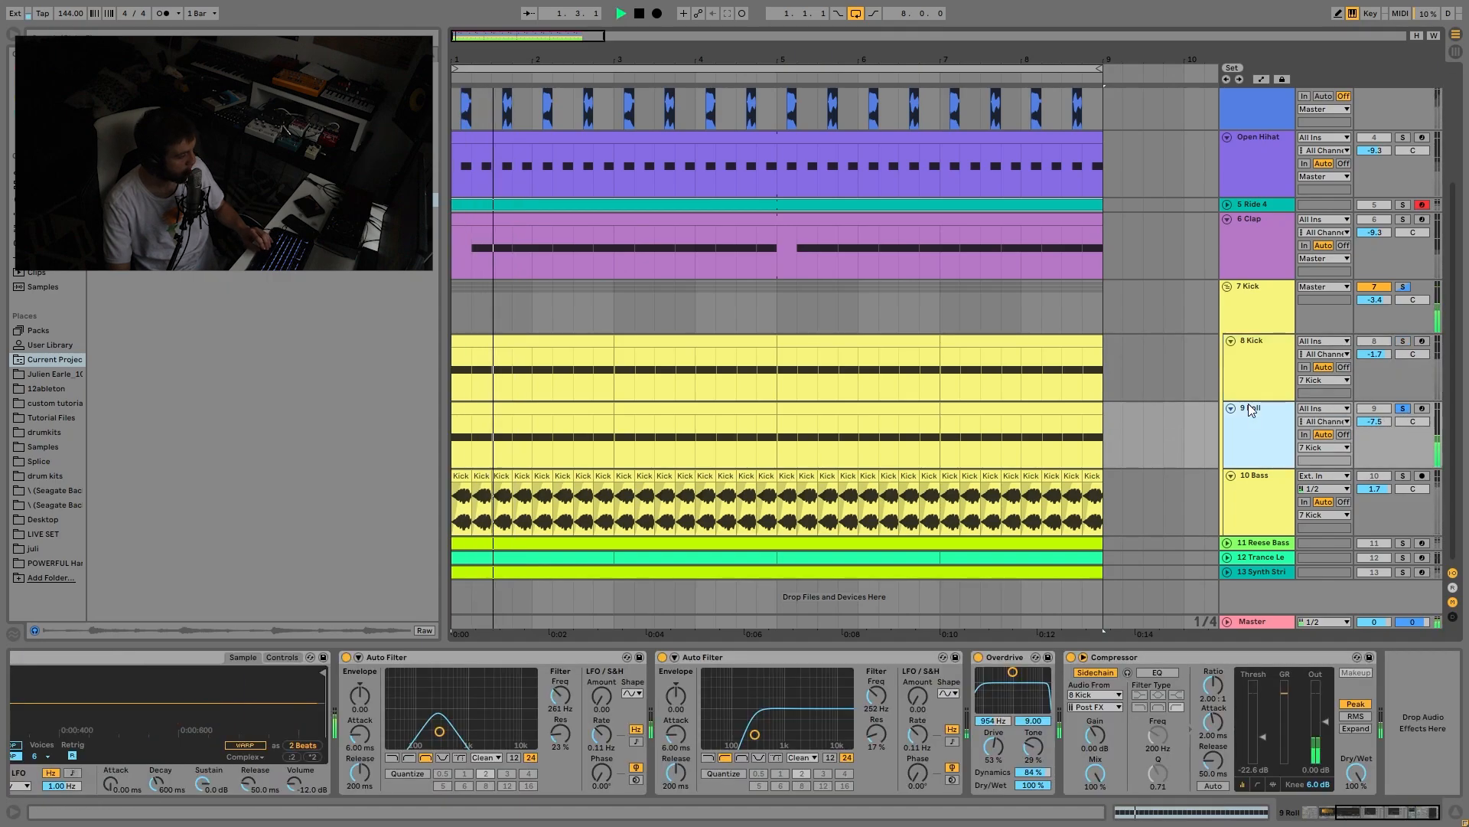
key(space)
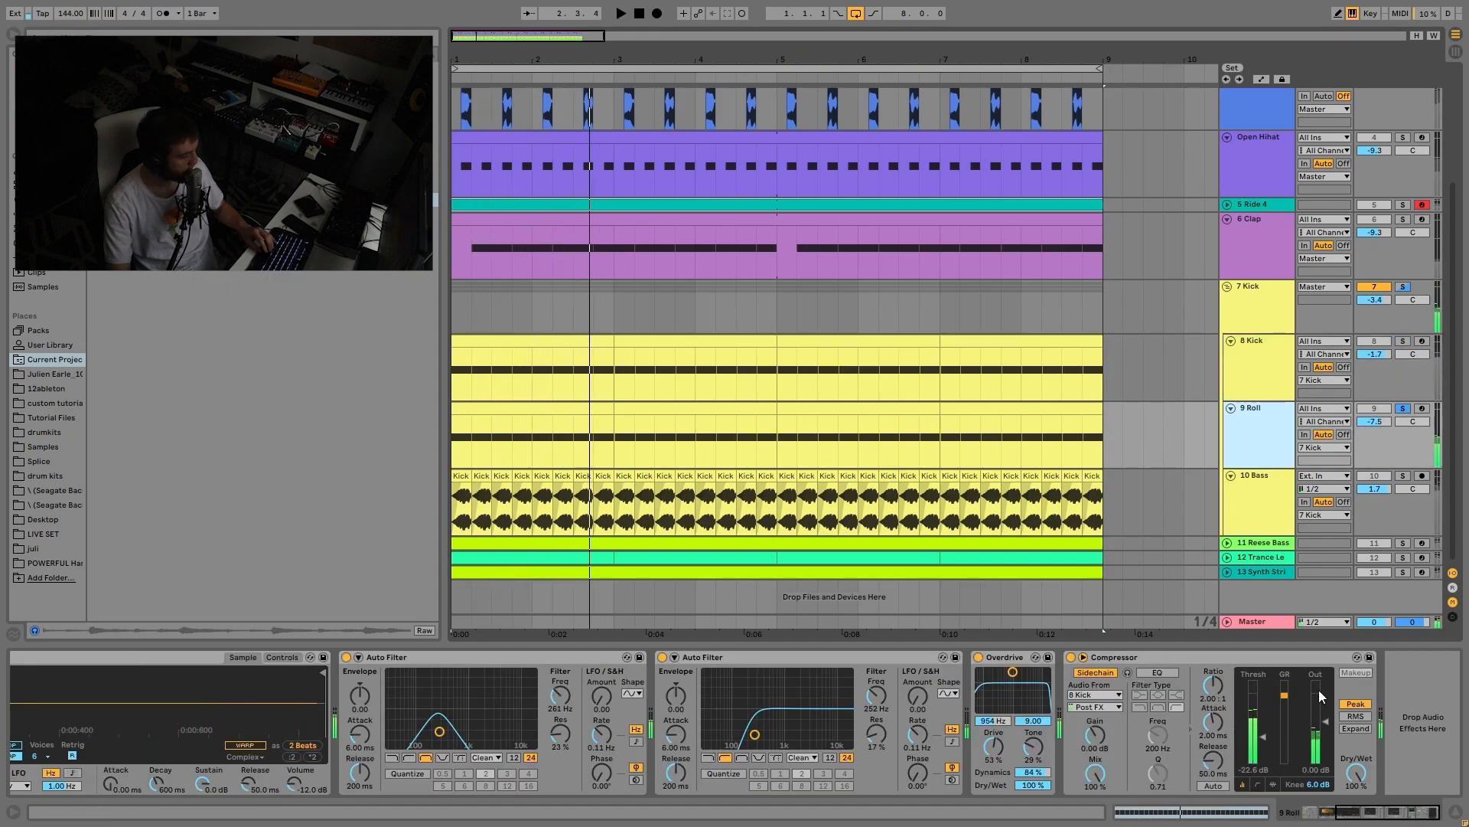
click(1309, 816)
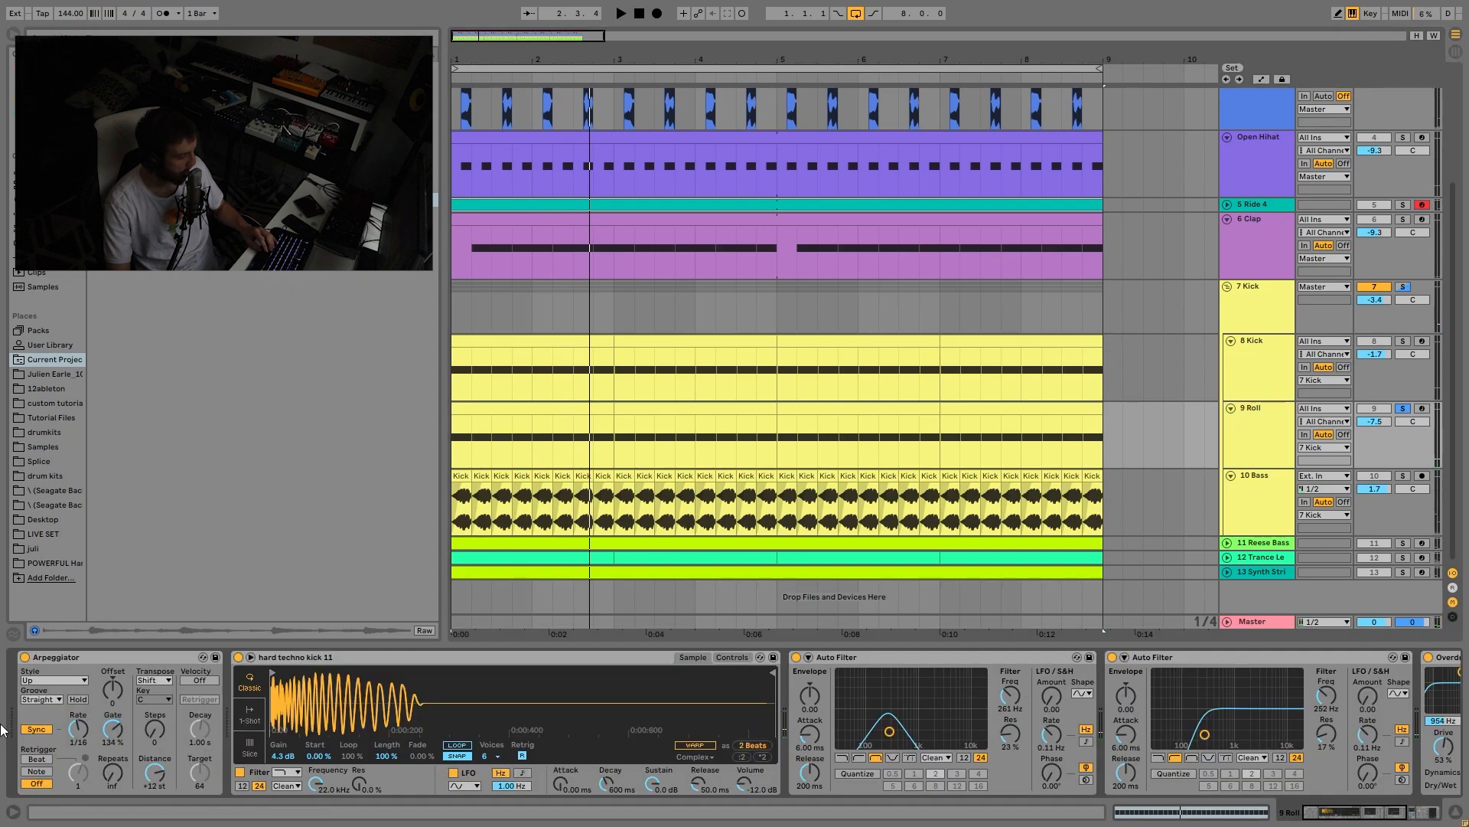
scroll(765, 770, down, 5)
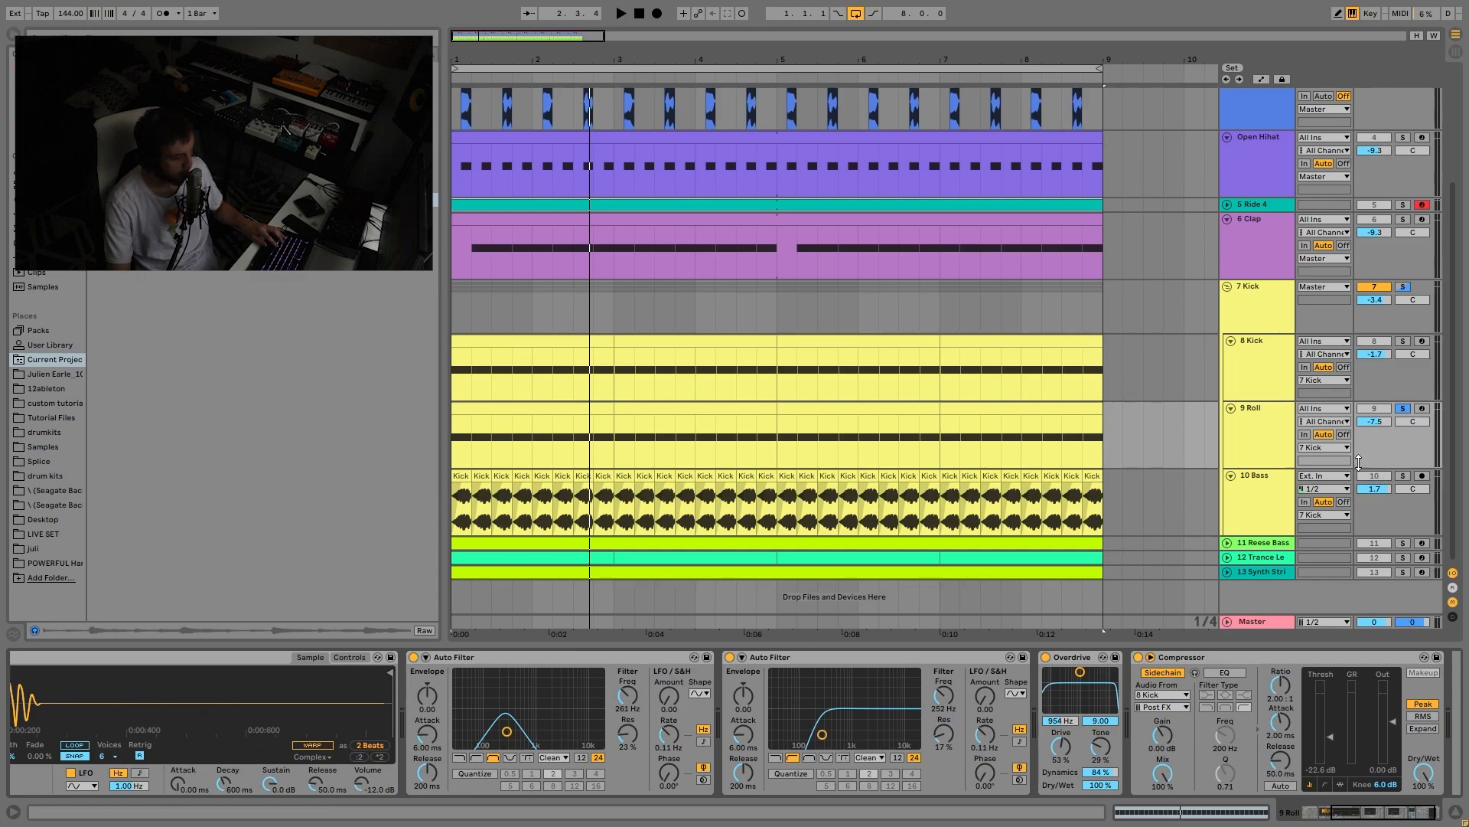
Step: Solo the whole 7 Kick group and play it from bar 1, first without and then with the 9 Roll track
click(1405, 288)
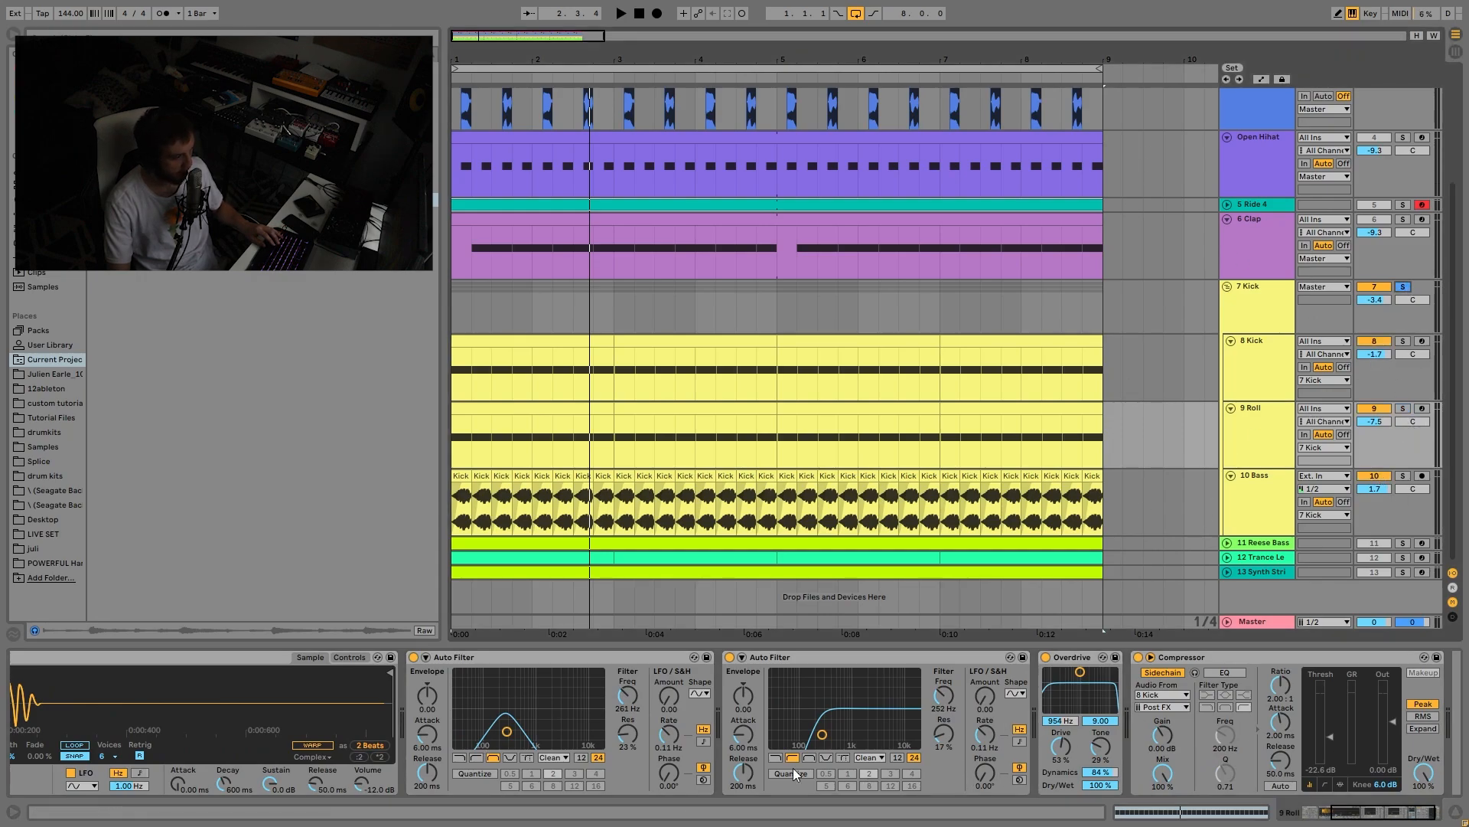
key(space)
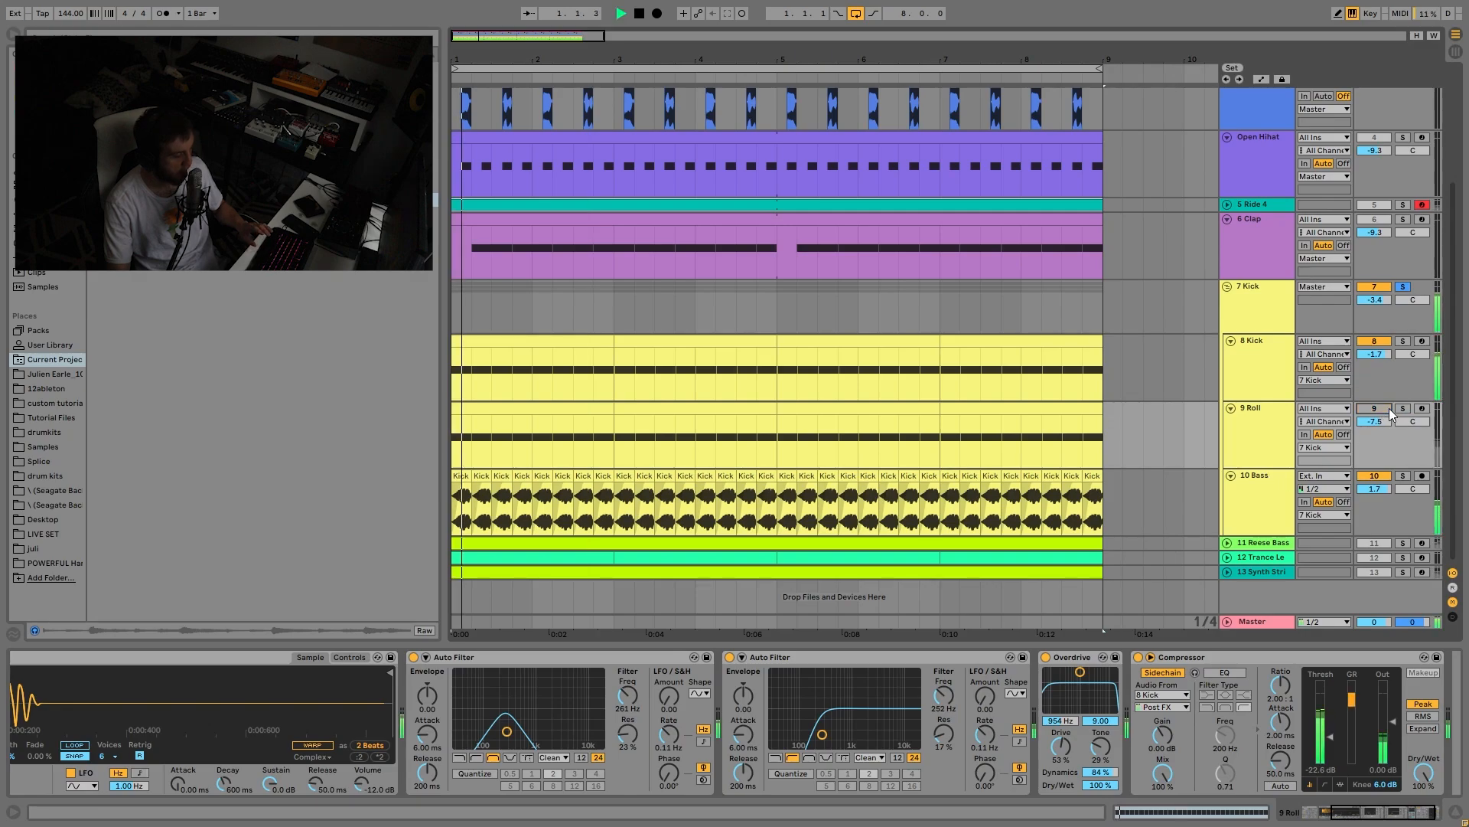
click(1390, 410)
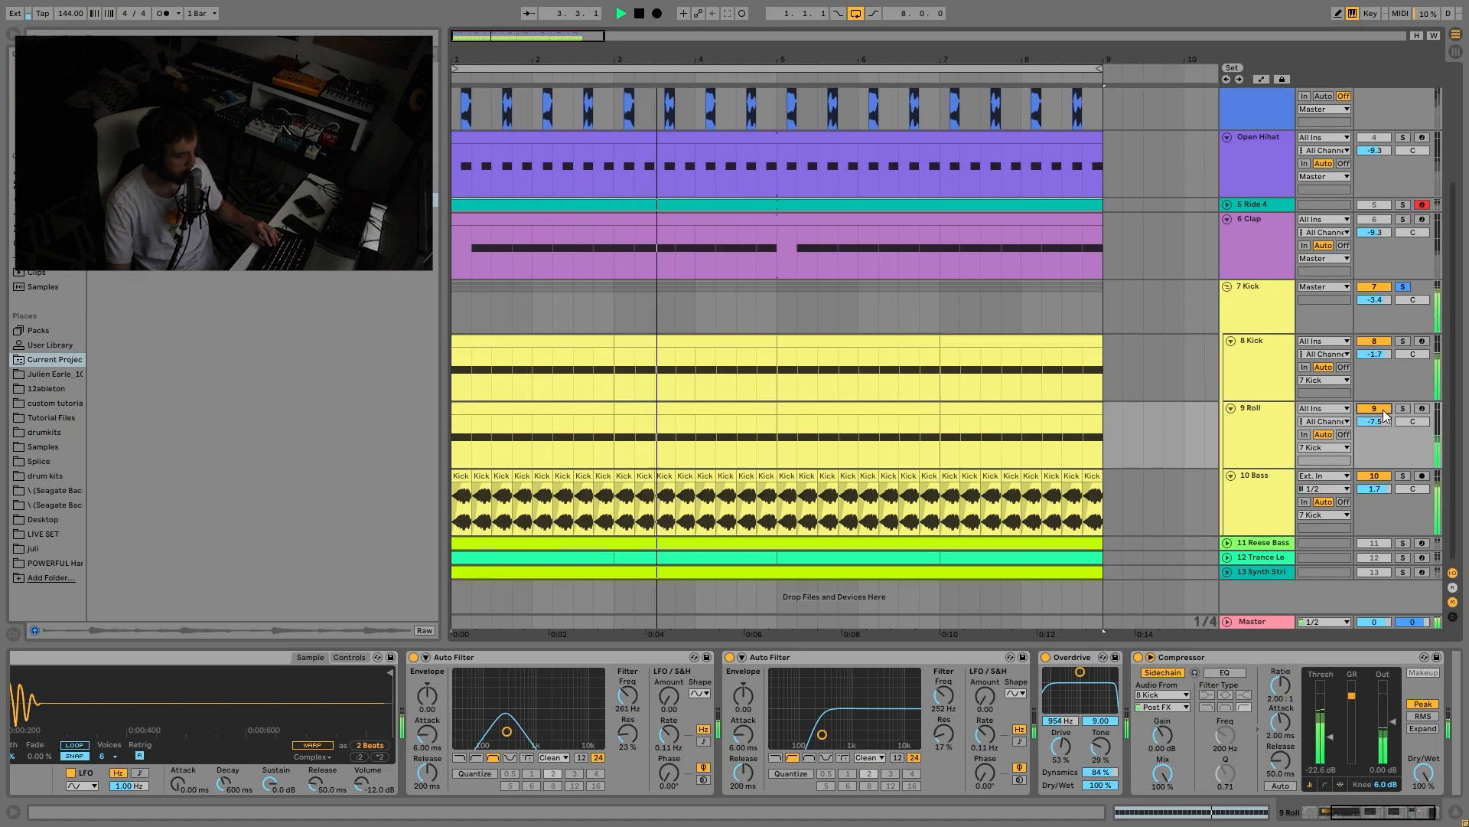
key(space)
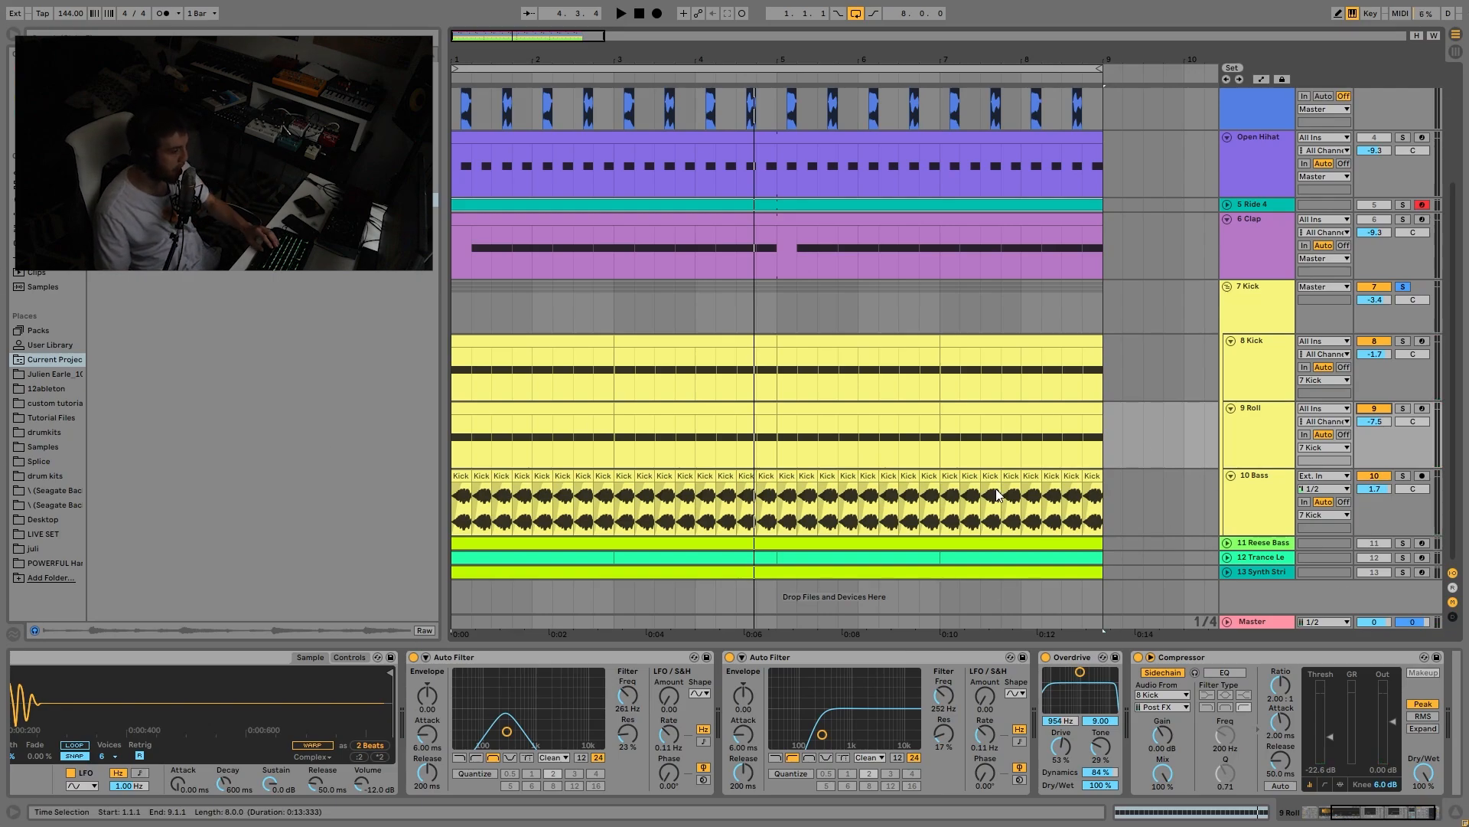
Step: Select the 9 Roll track and replay the soloed Kick group from bar 1 in short passes
key(space)
click(1266, 438)
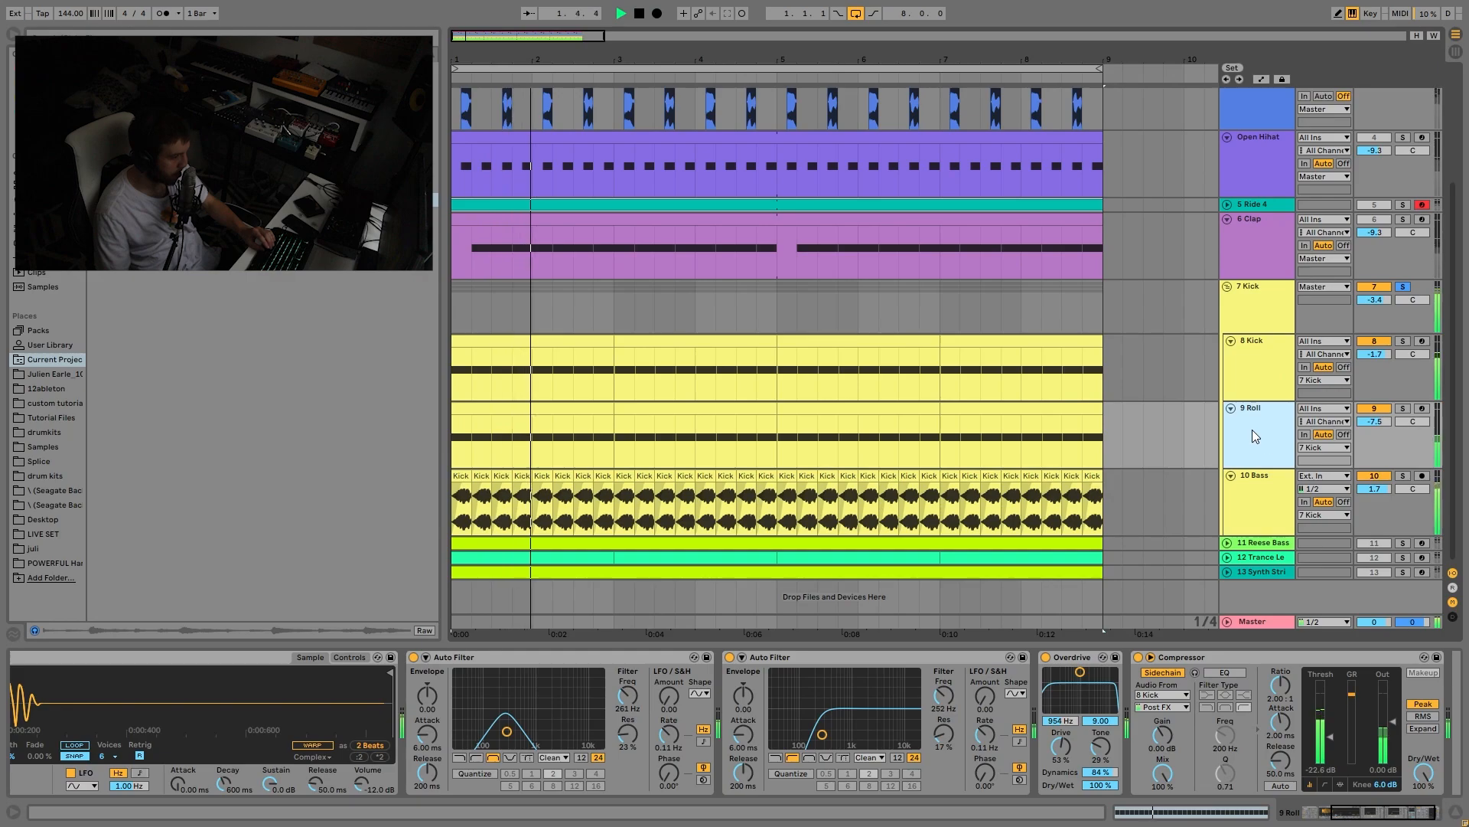
key(space)
key(space)
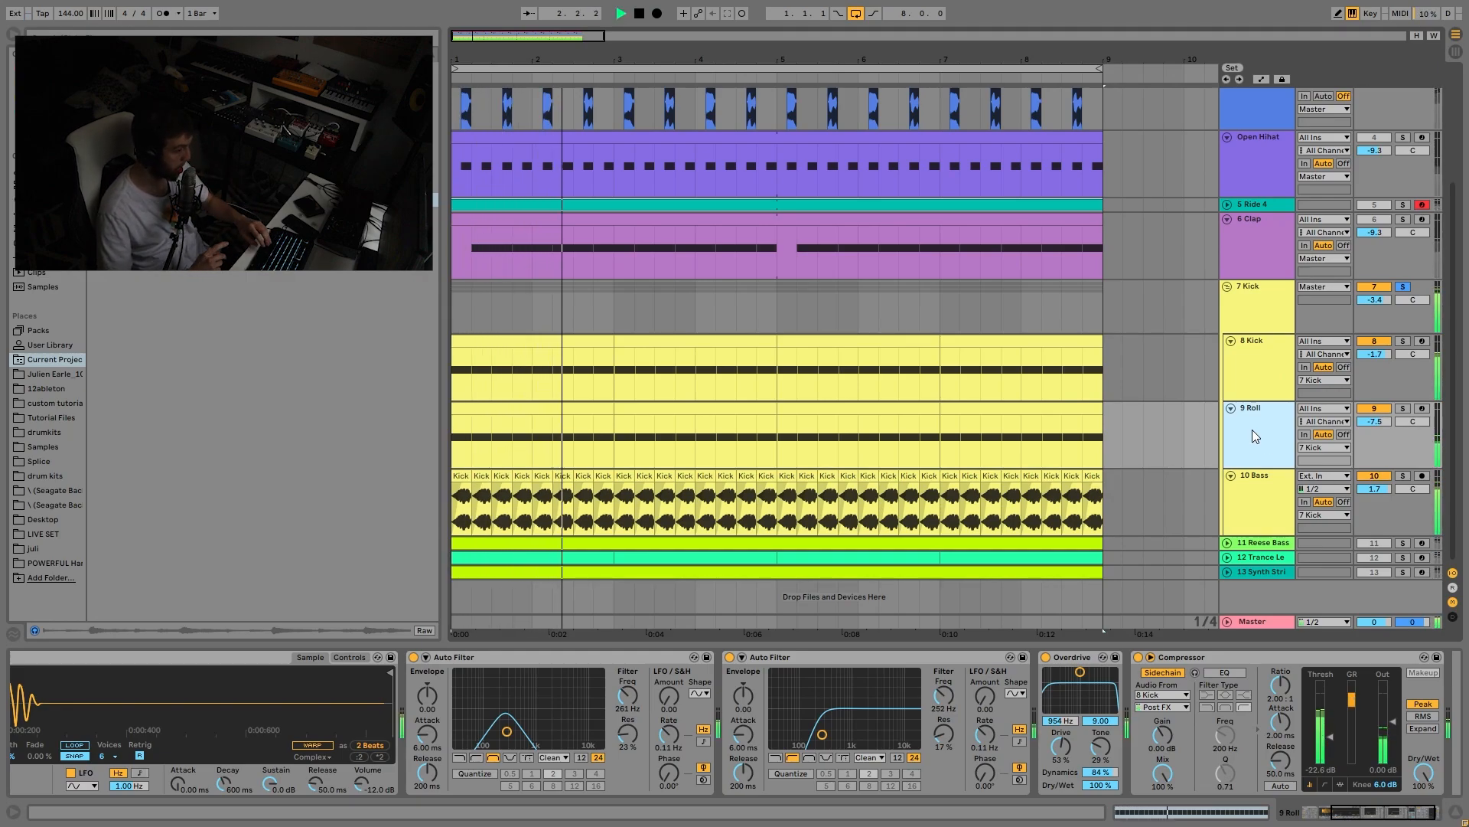
key(space)
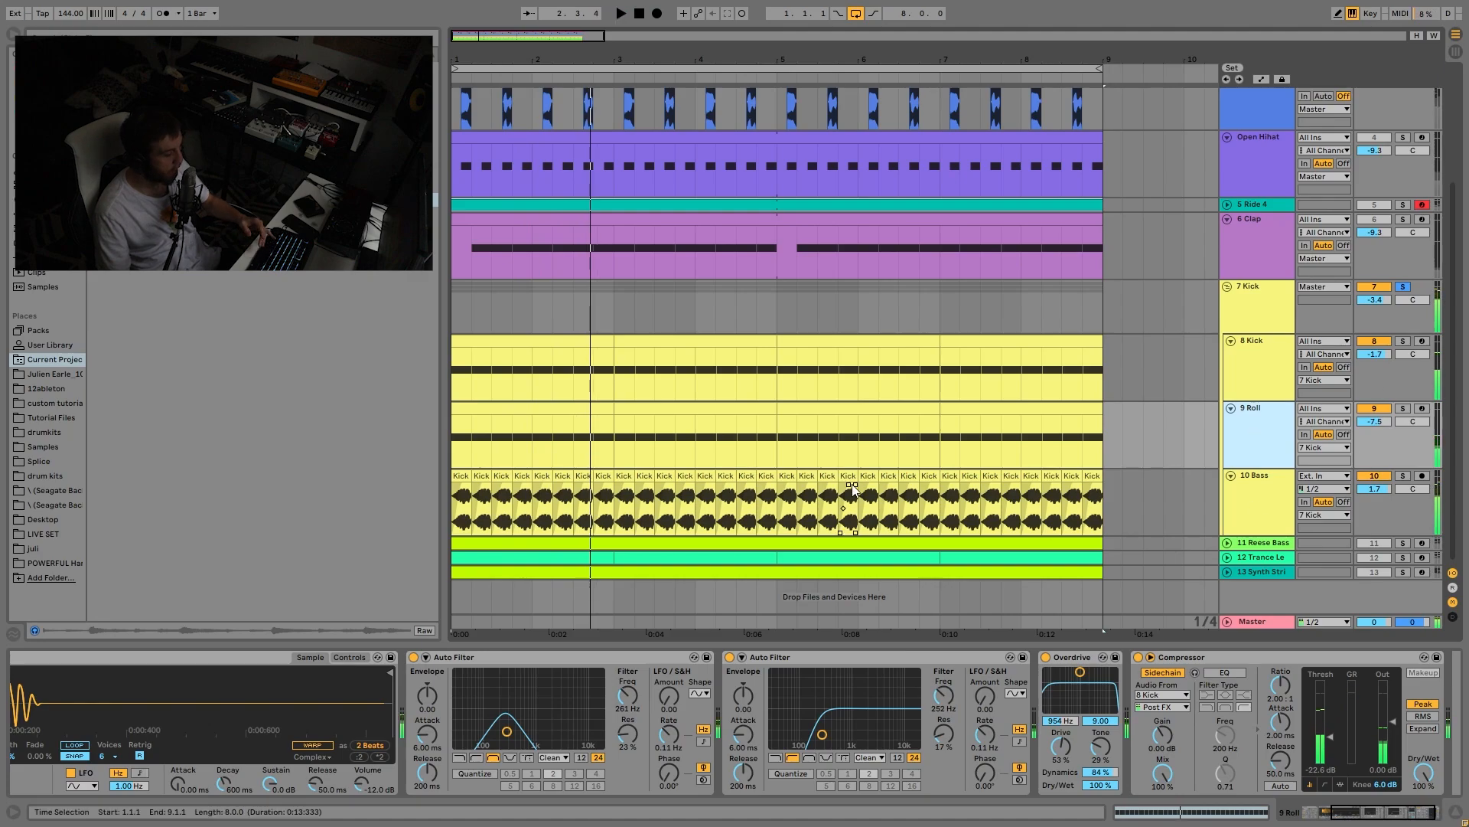
Step: Play the soloed Kick group again, muting 9 Roll for comparison and switching it back on
key(space)
click(1375, 411)
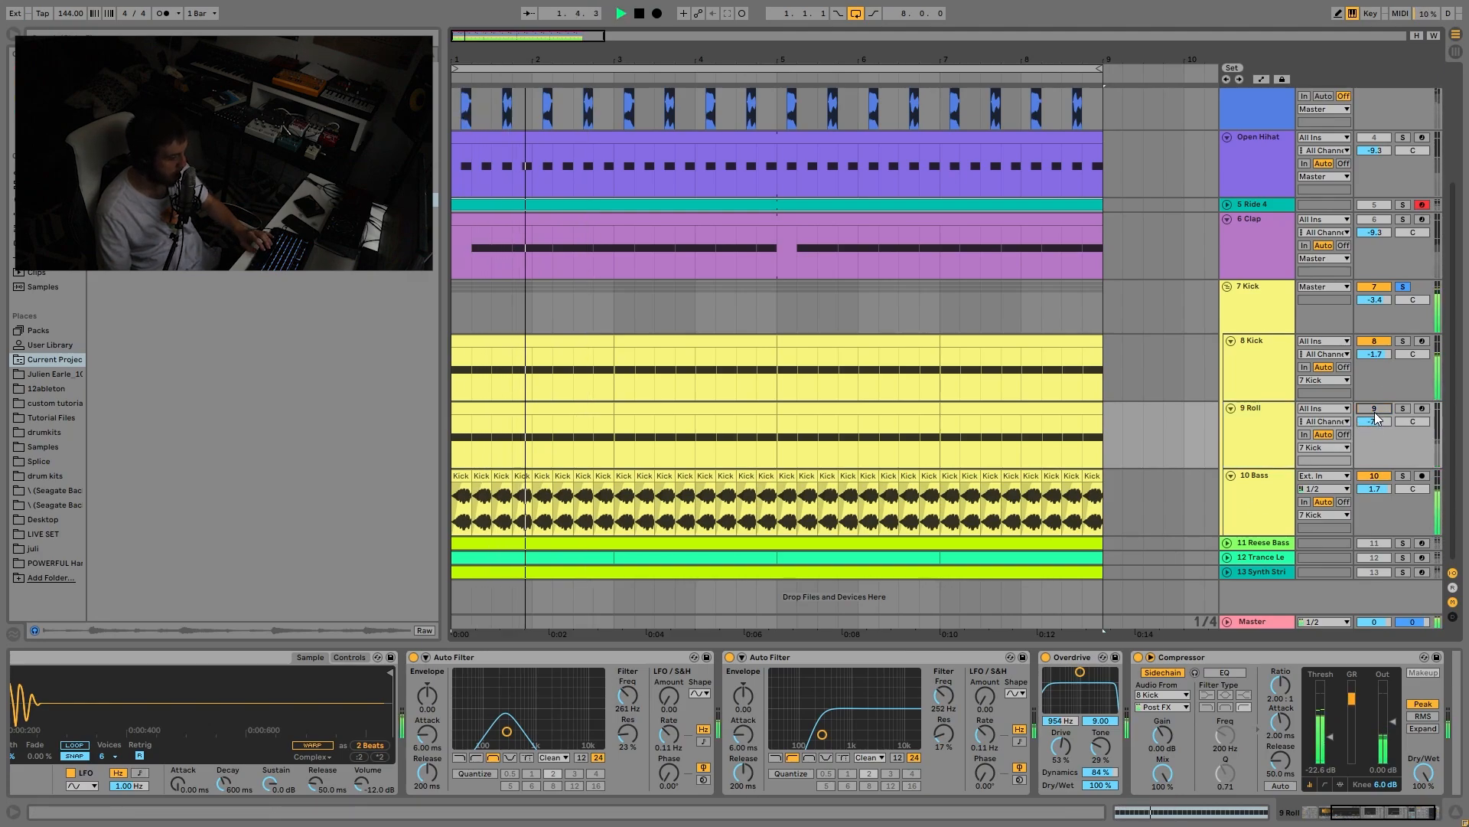
click(1374, 411)
key(space)
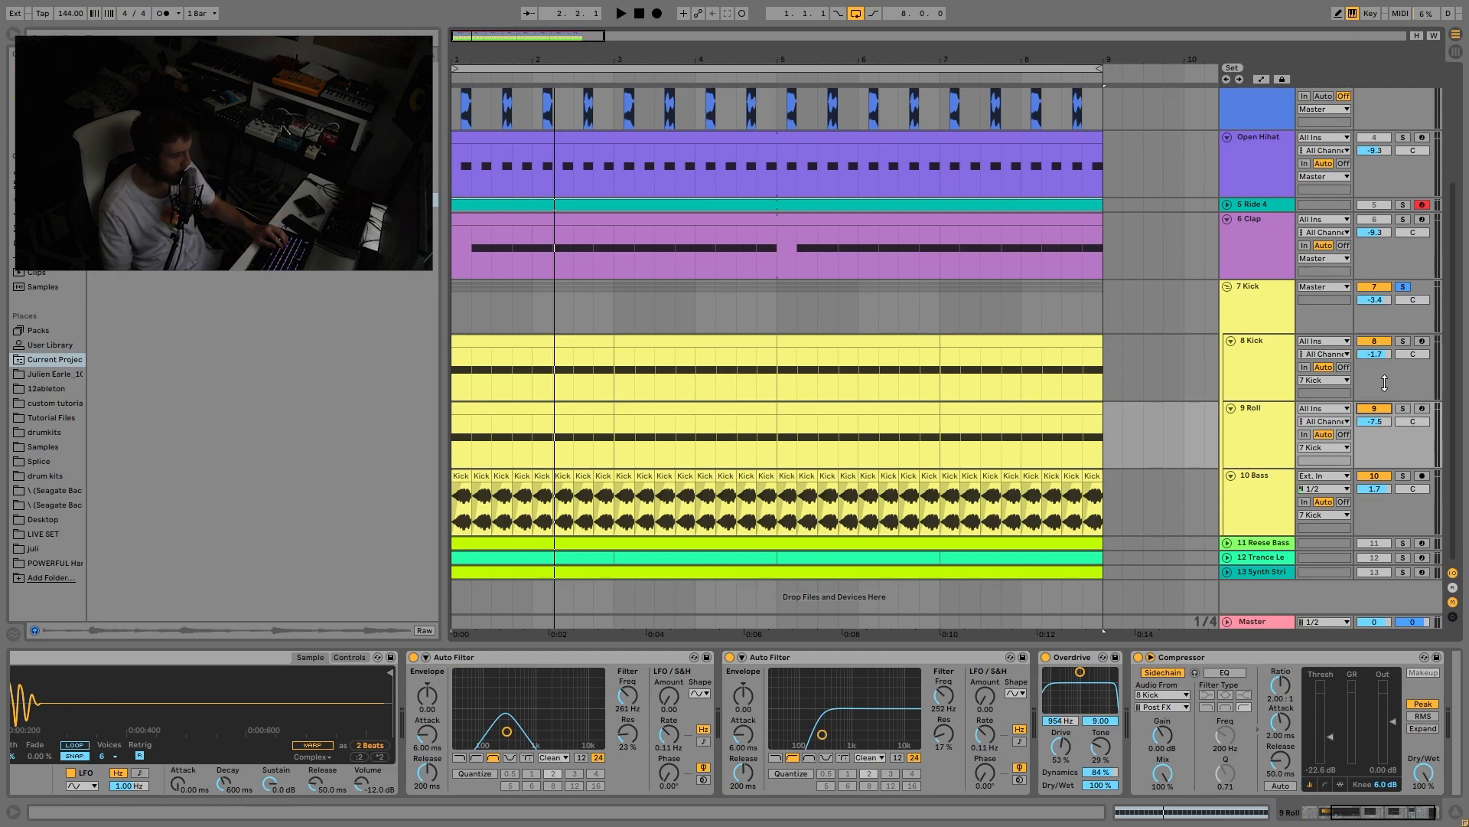
Step: Unsolo the Kick group and play the full mix from bar 1, muting 9 Roll briefly and switching it back on
click(1402, 287)
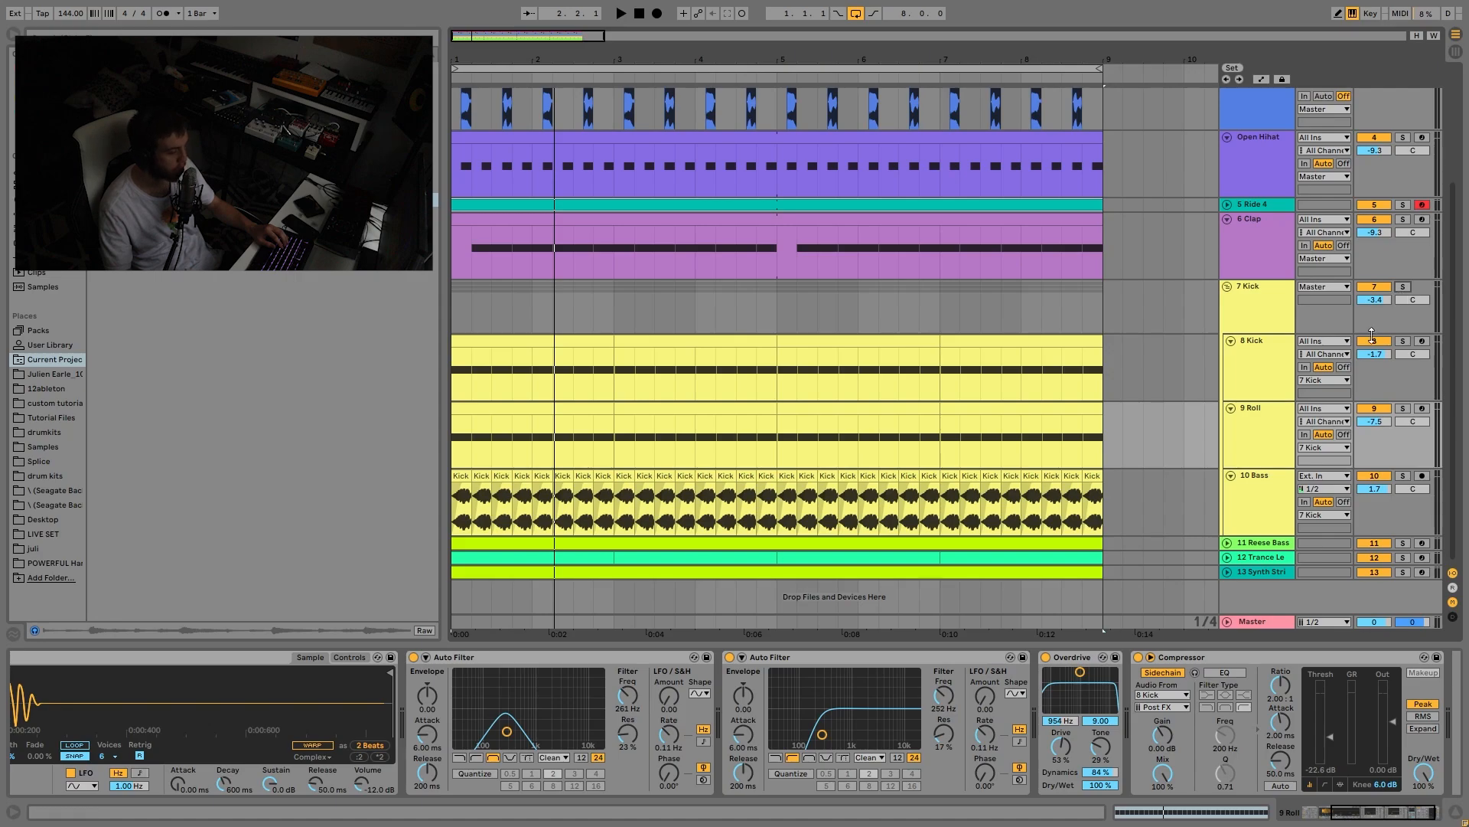
scroll(1035, 246, up, 5)
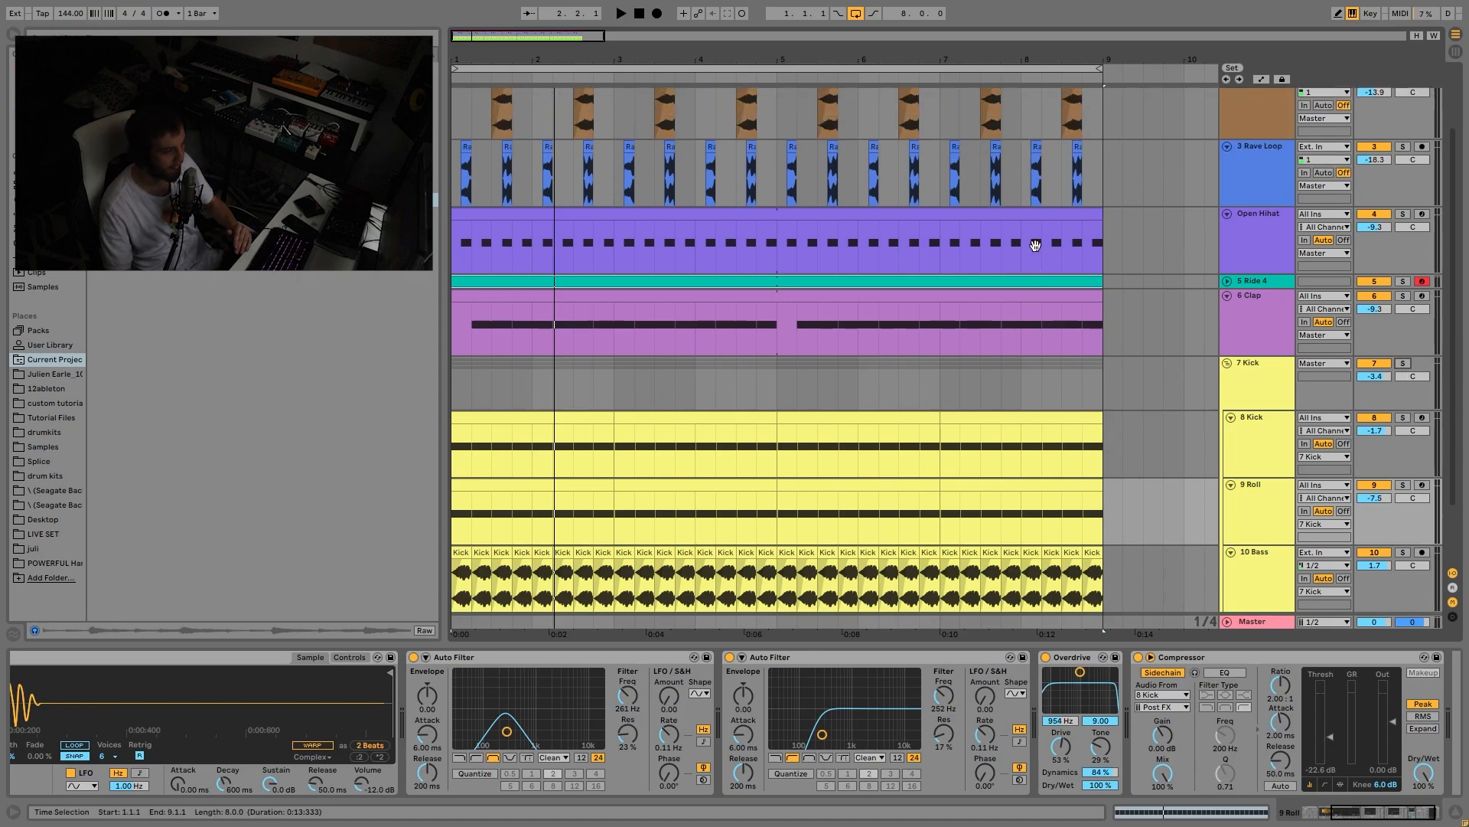
key(space)
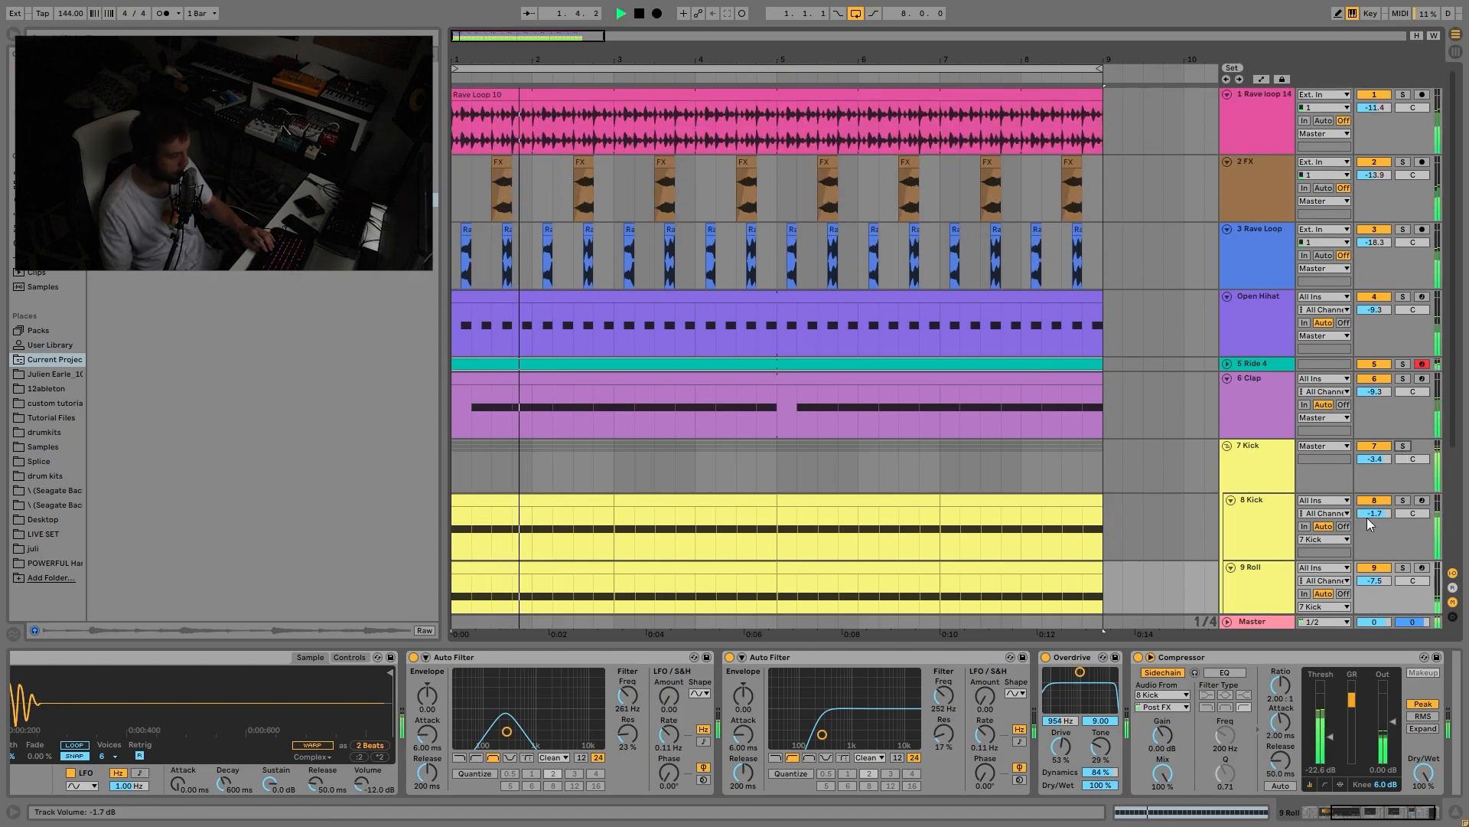
click(1361, 571)
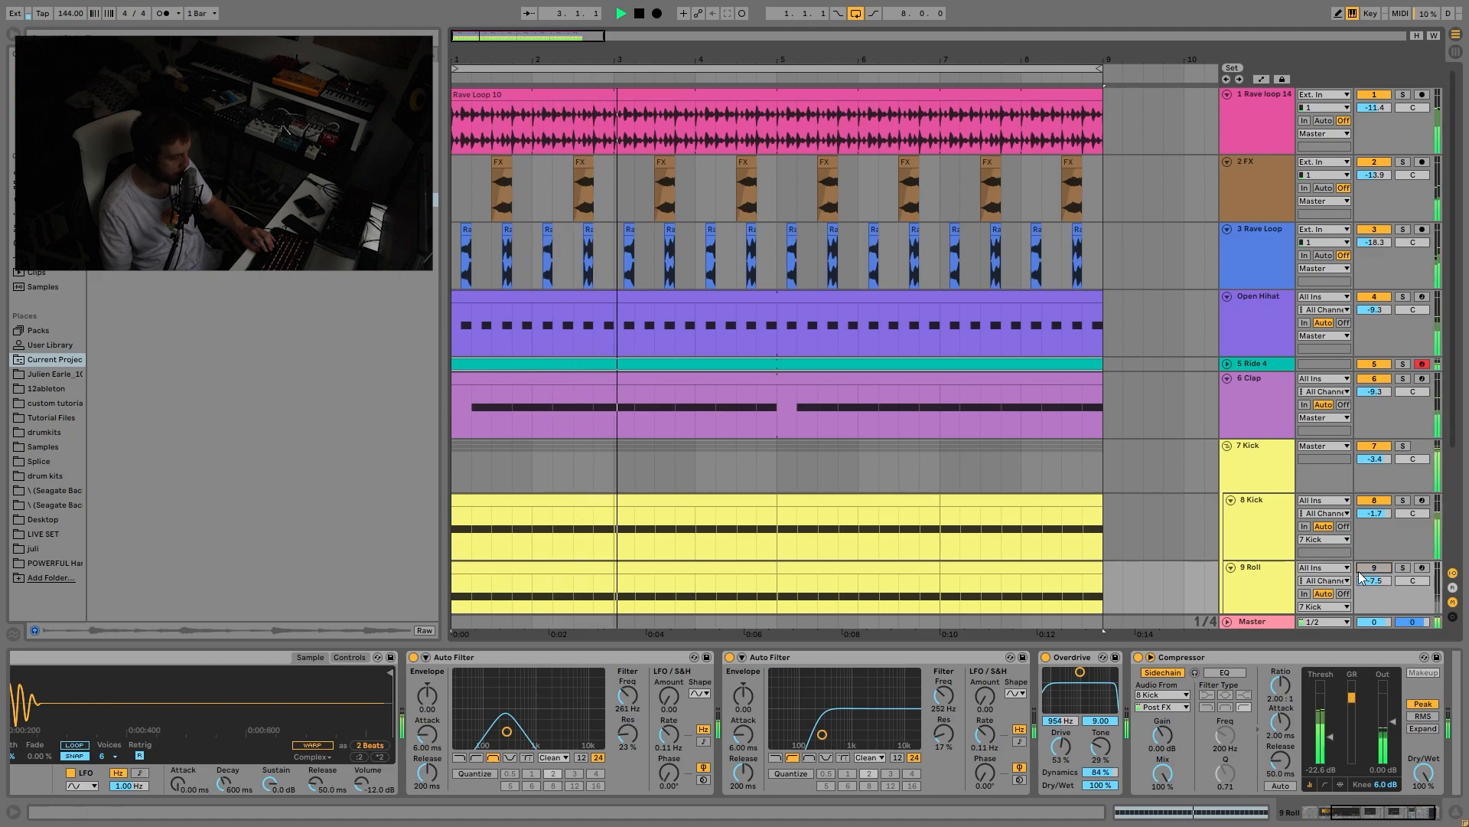
click(1361, 571)
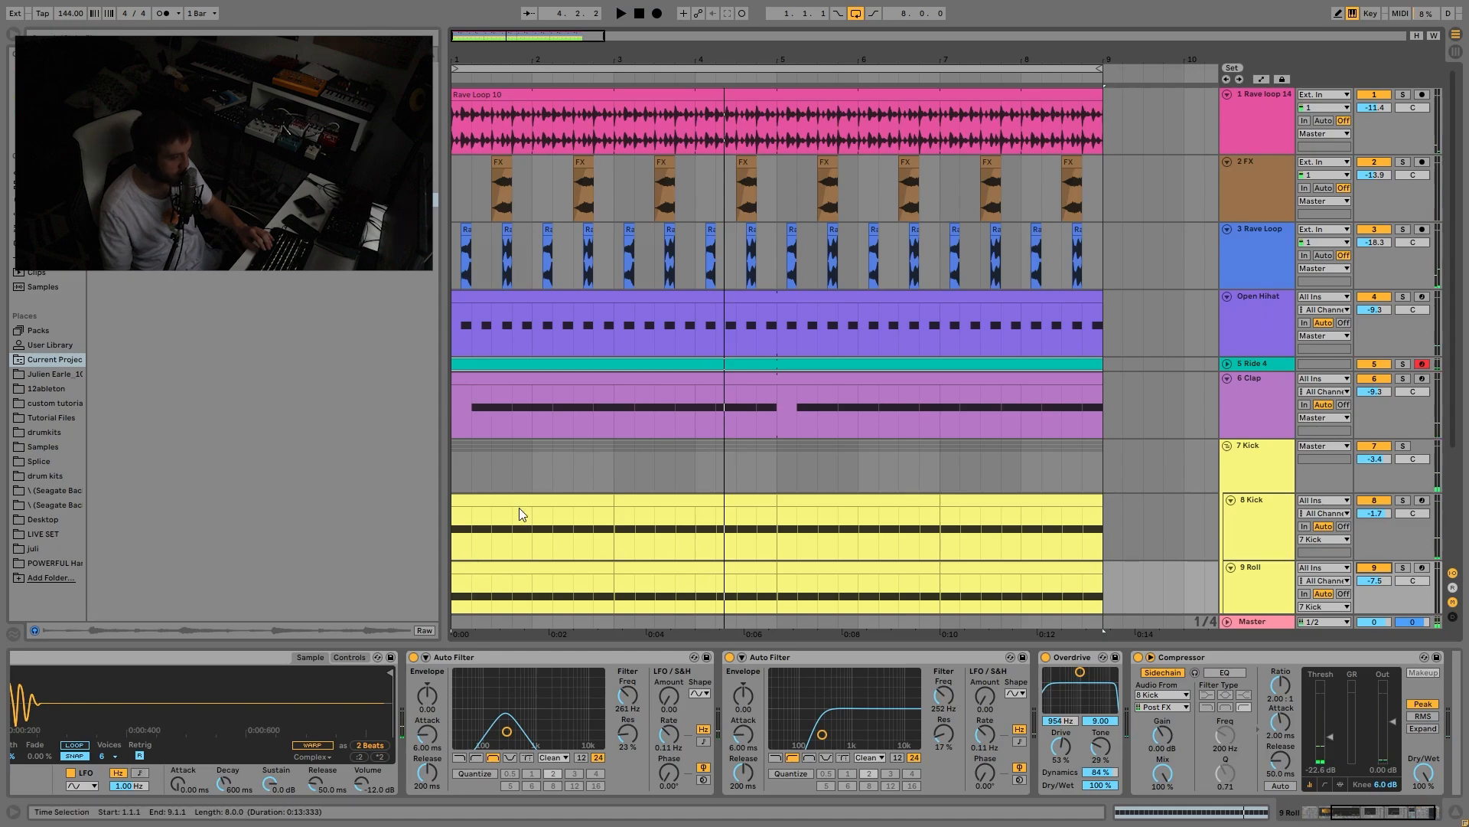
Step: Solo the 10 Bass track in the Kick group, show its Overdrive and Compressor, and play it from bar 1
scroll(1217, 448, down, 3)
scroll(912, 421, down, 2)
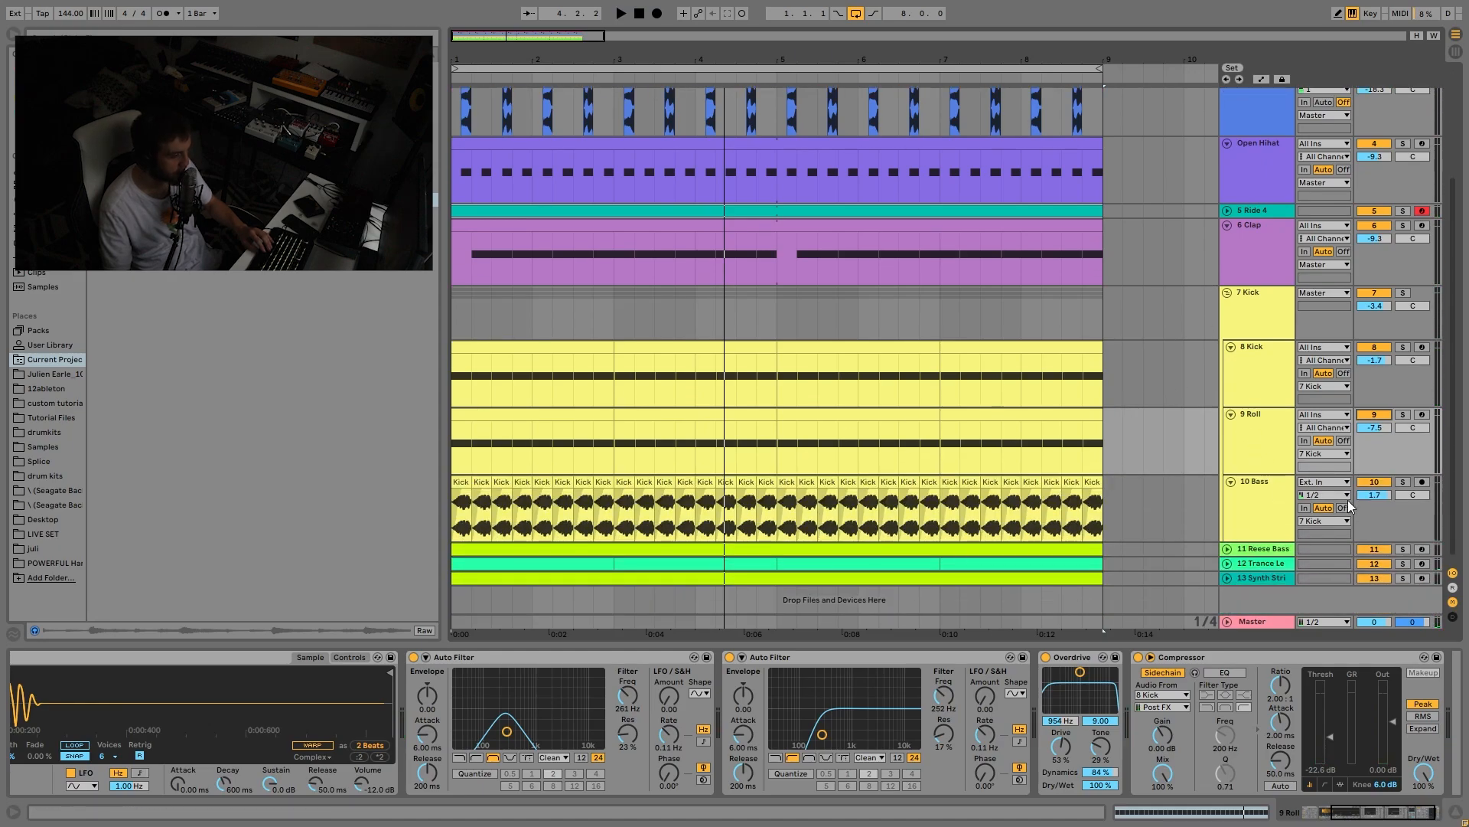
click(1405, 482)
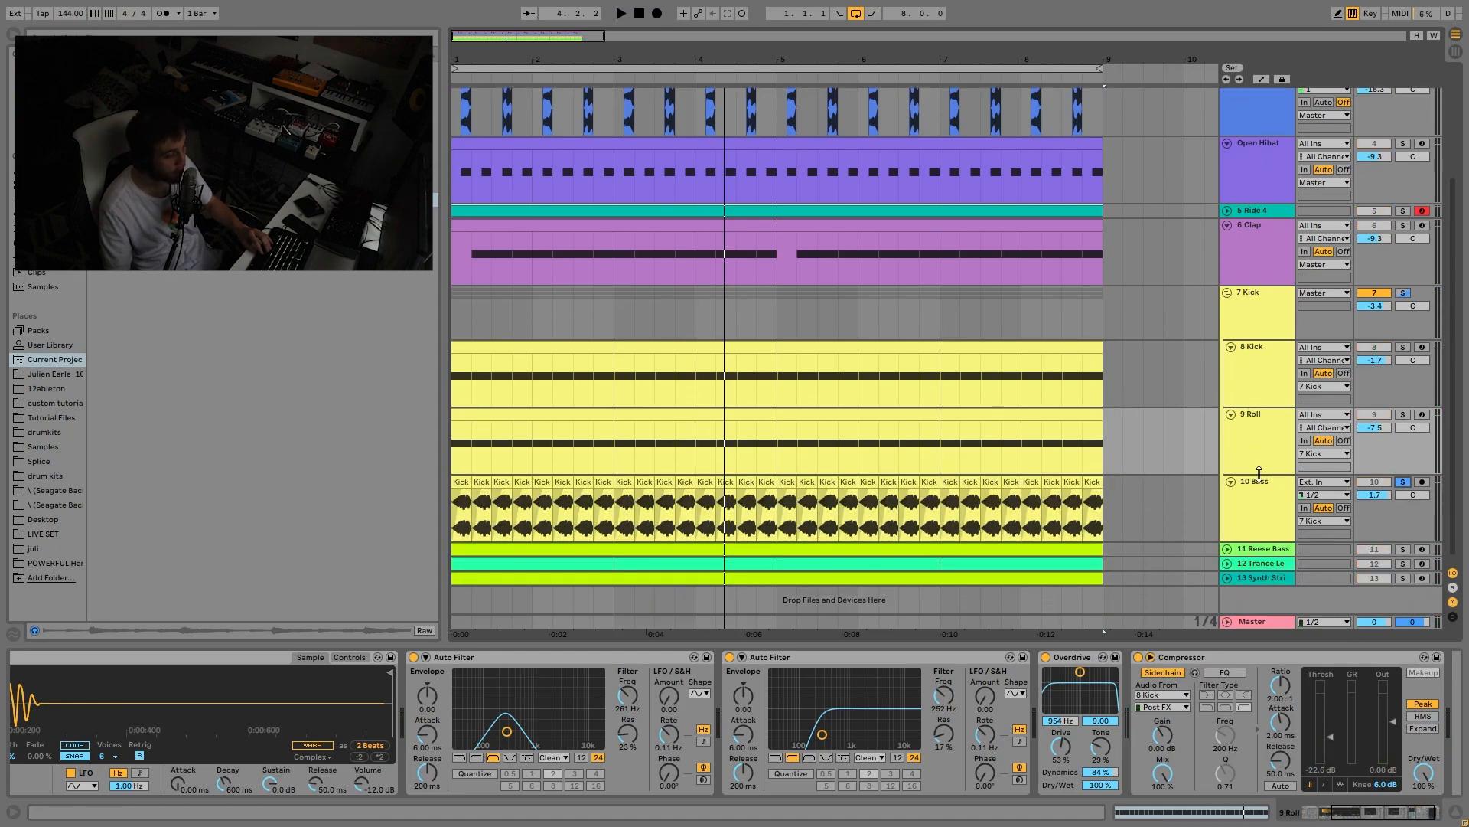
click(1259, 513)
key(space)
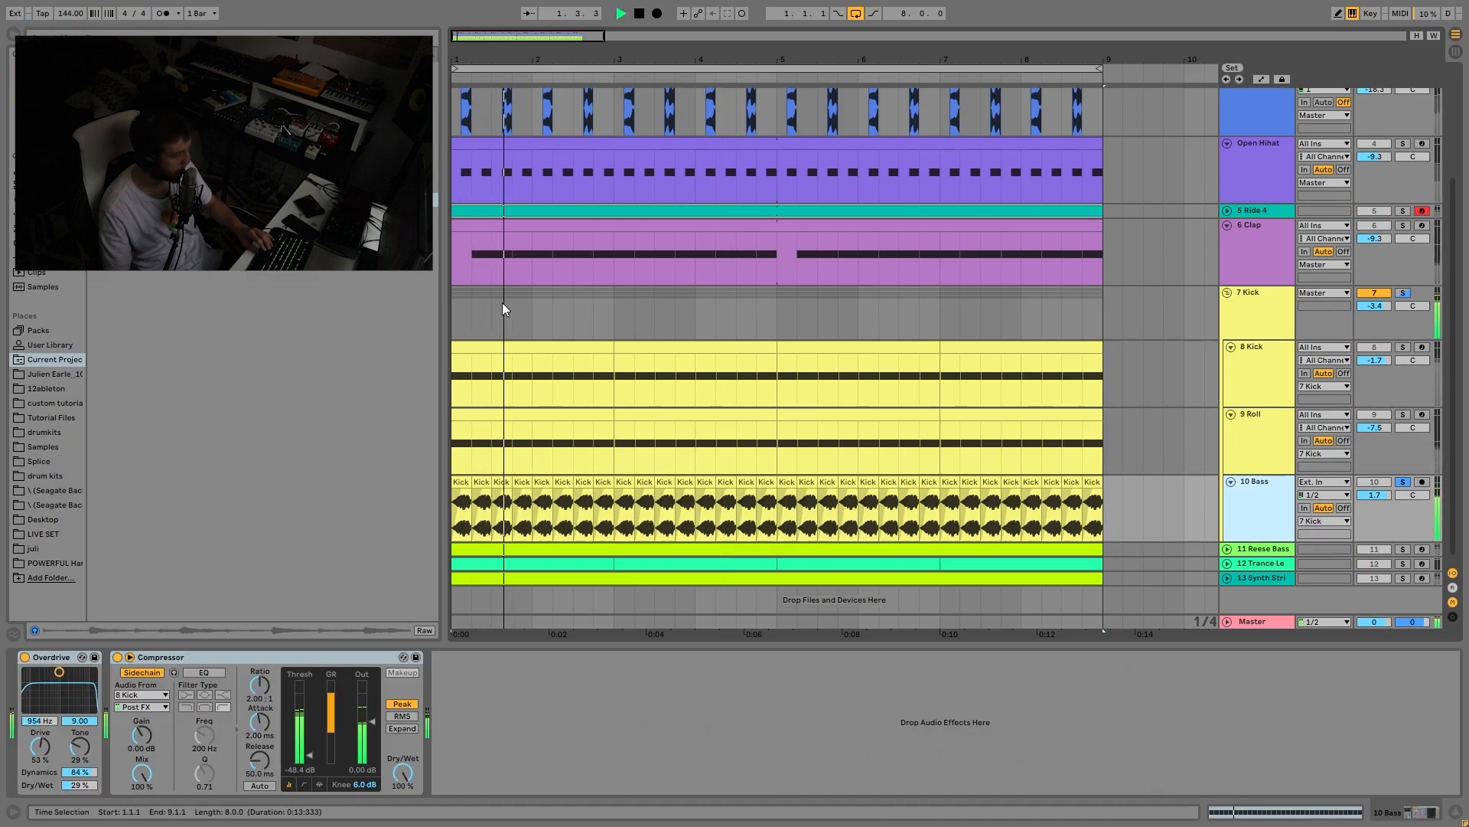
Step: Stop the playback and open the sample of the first Kick clip on the 10 Bass track
drag(487, 72, 496, 153)
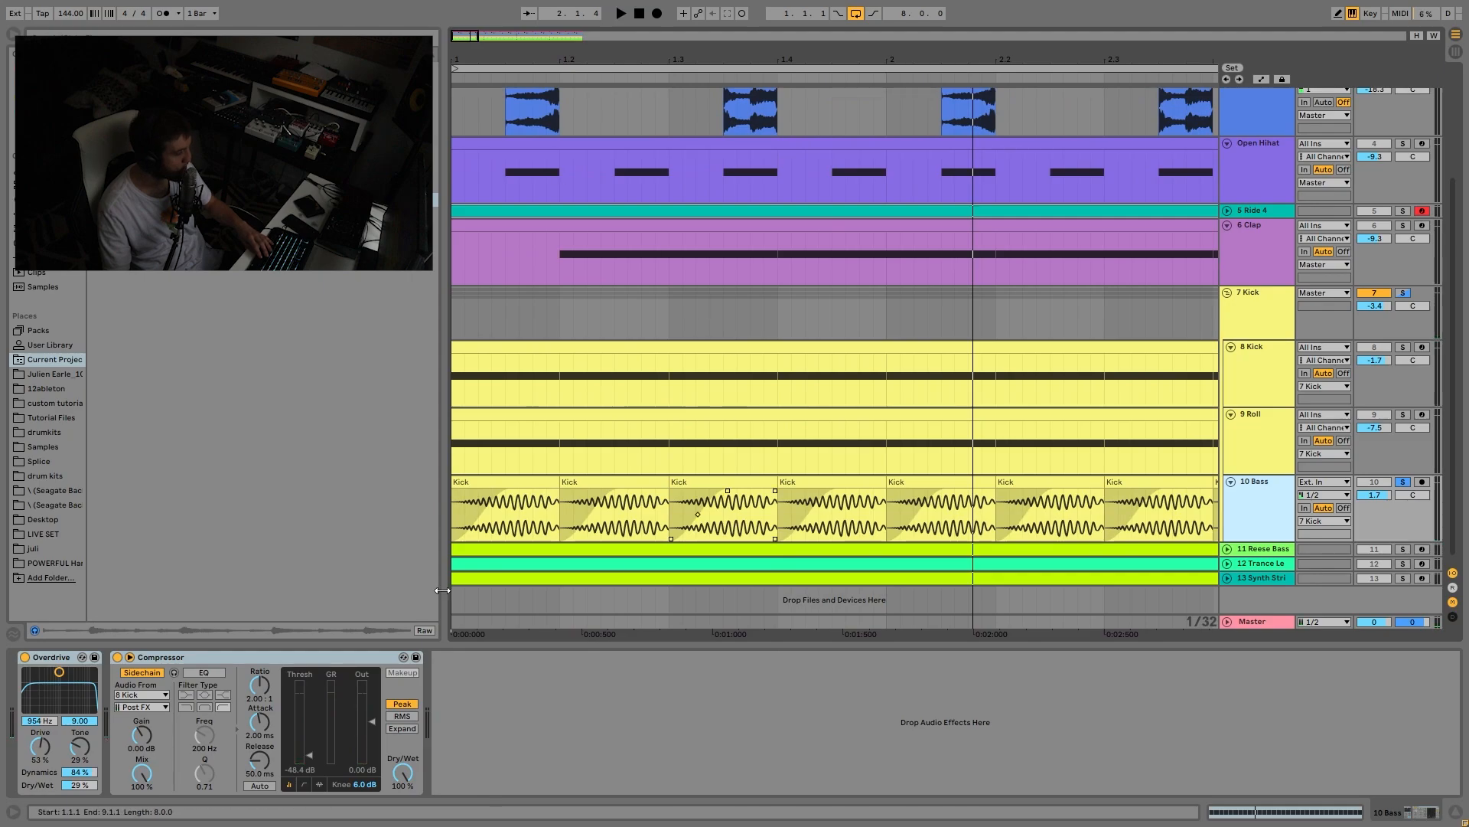
key(space)
click(471, 472)
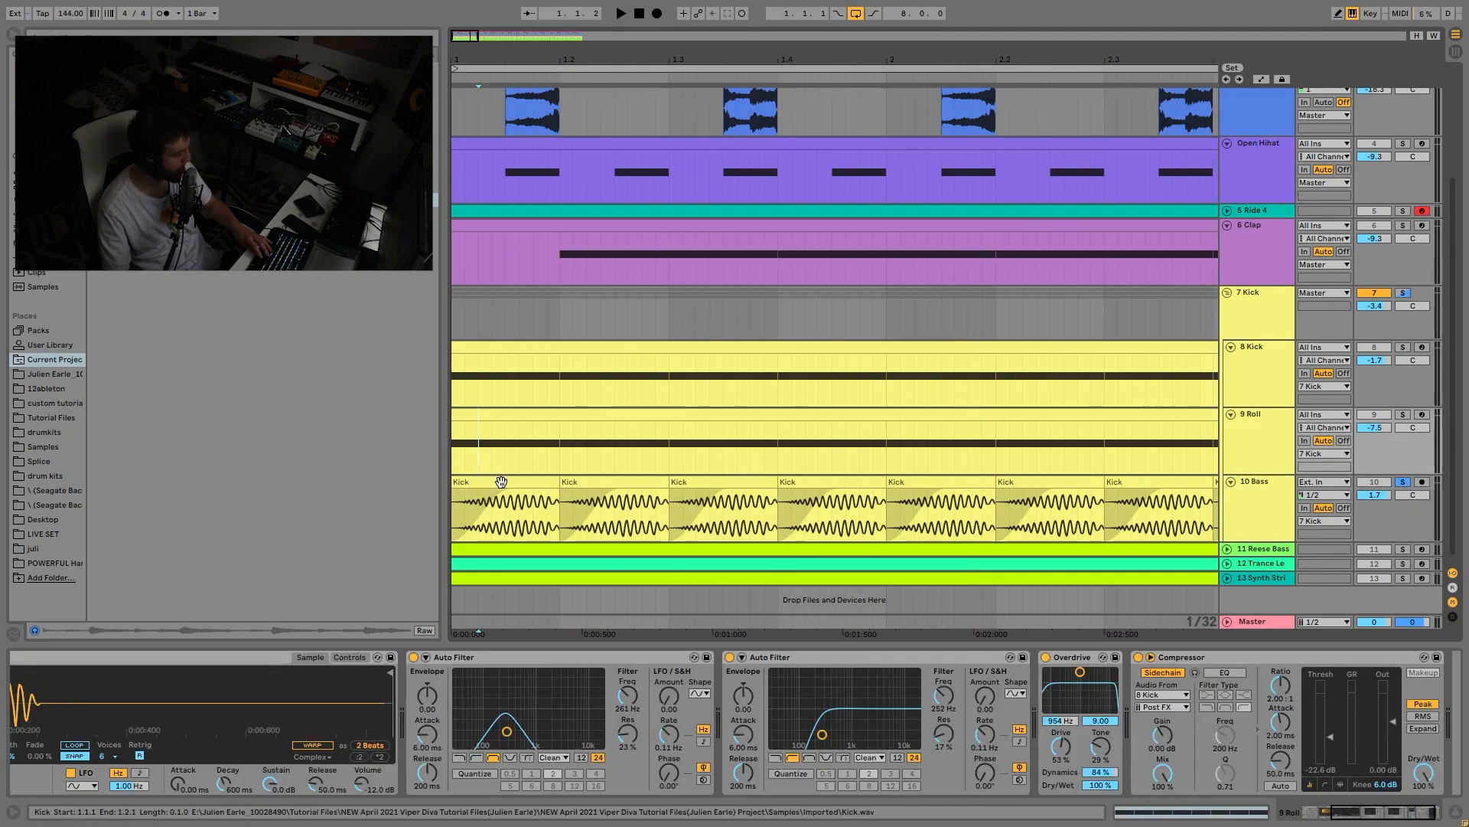
click(501, 482)
double_click(501, 482)
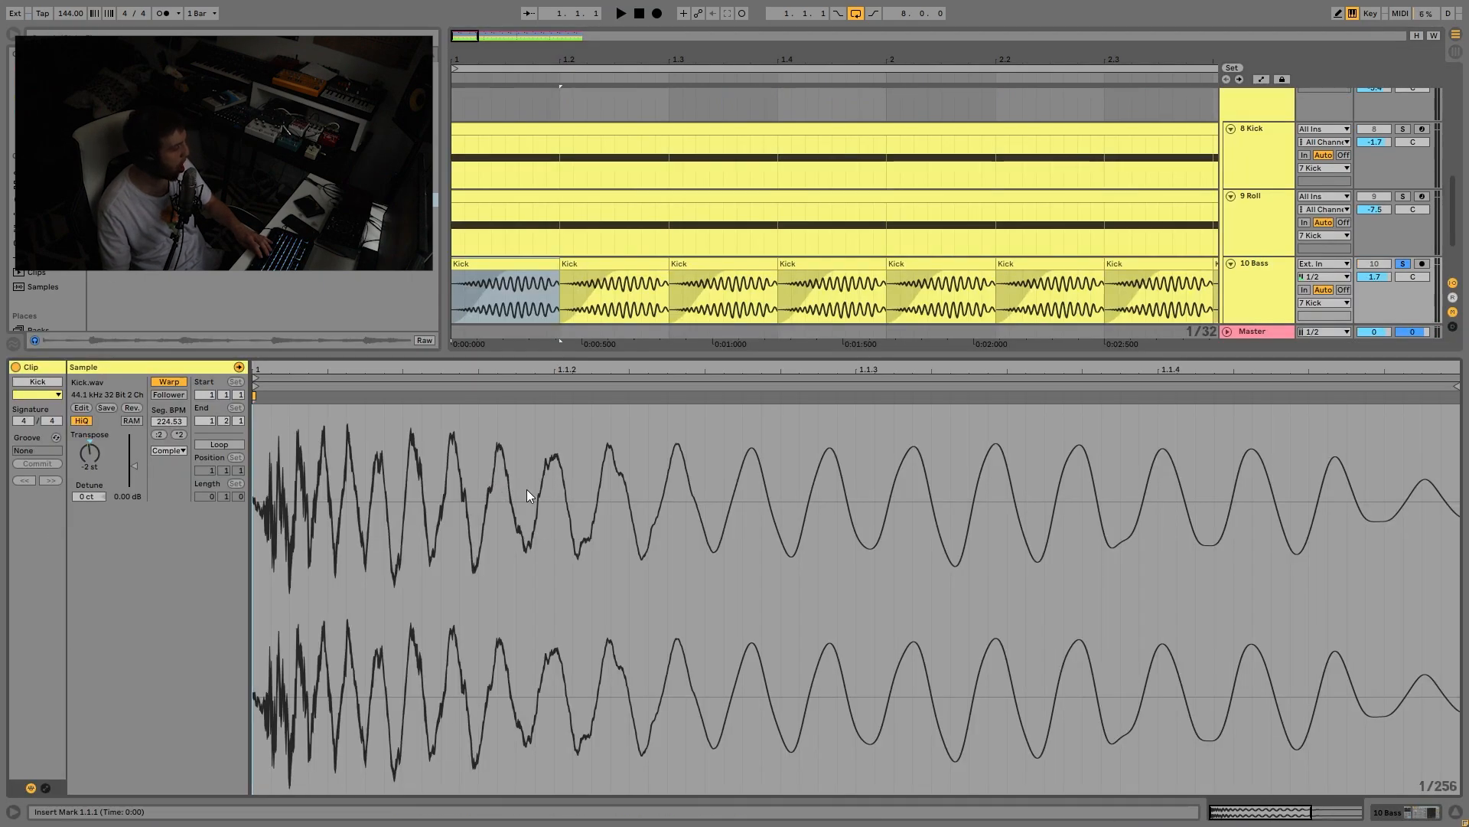
Step: Show the 10 Bass track's Overdrive and Compressor again, keeping its first Kick clip selected
click(1250, 297)
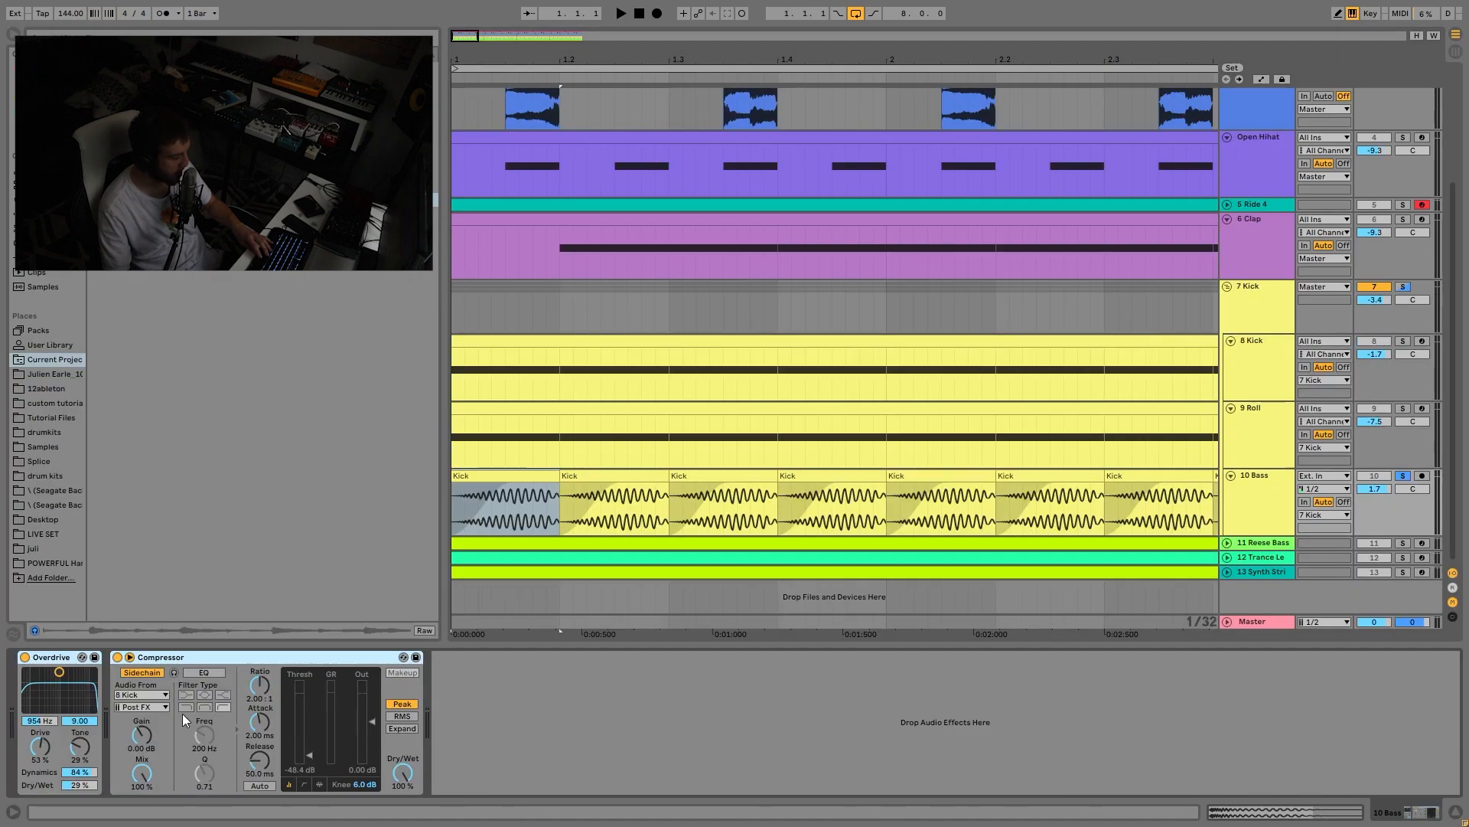
right_click(520, 472)
key(Escape)
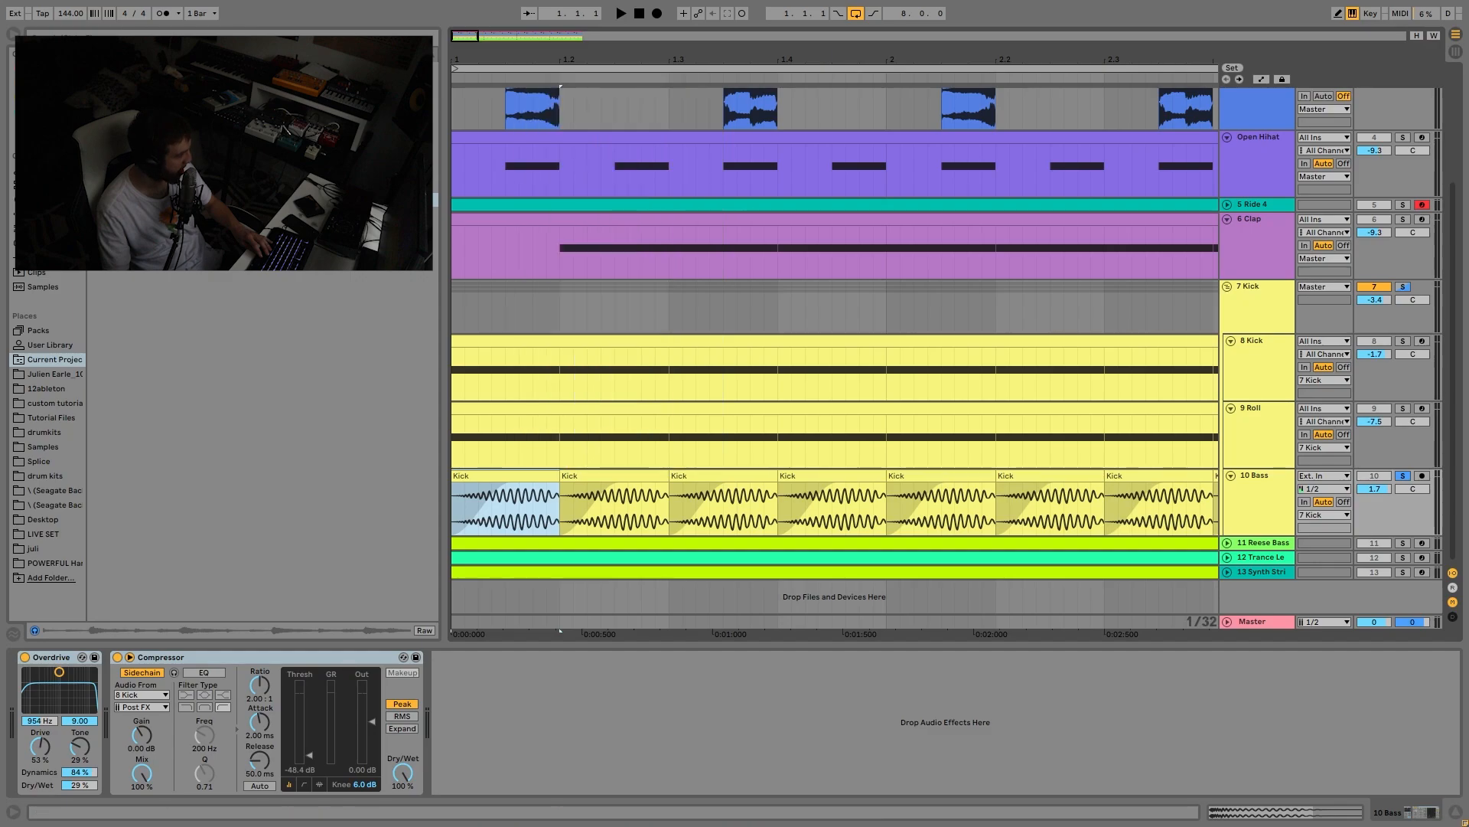
click(229, 170)
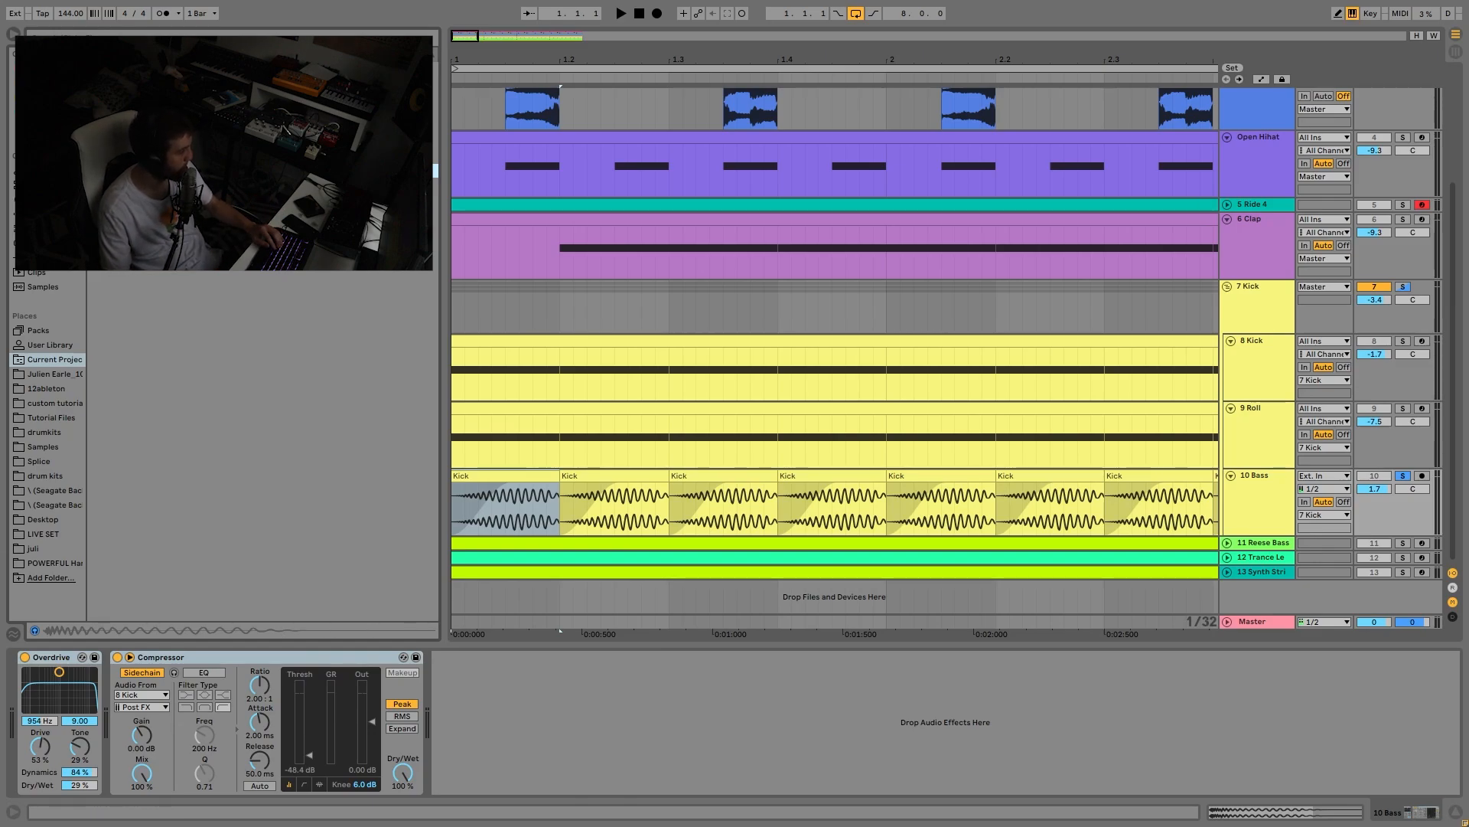
Step: Reopen the first Kick clip's sample, inspect its waveform through to the tail, and return to the 10 Bass effects
double_click(553, 475)
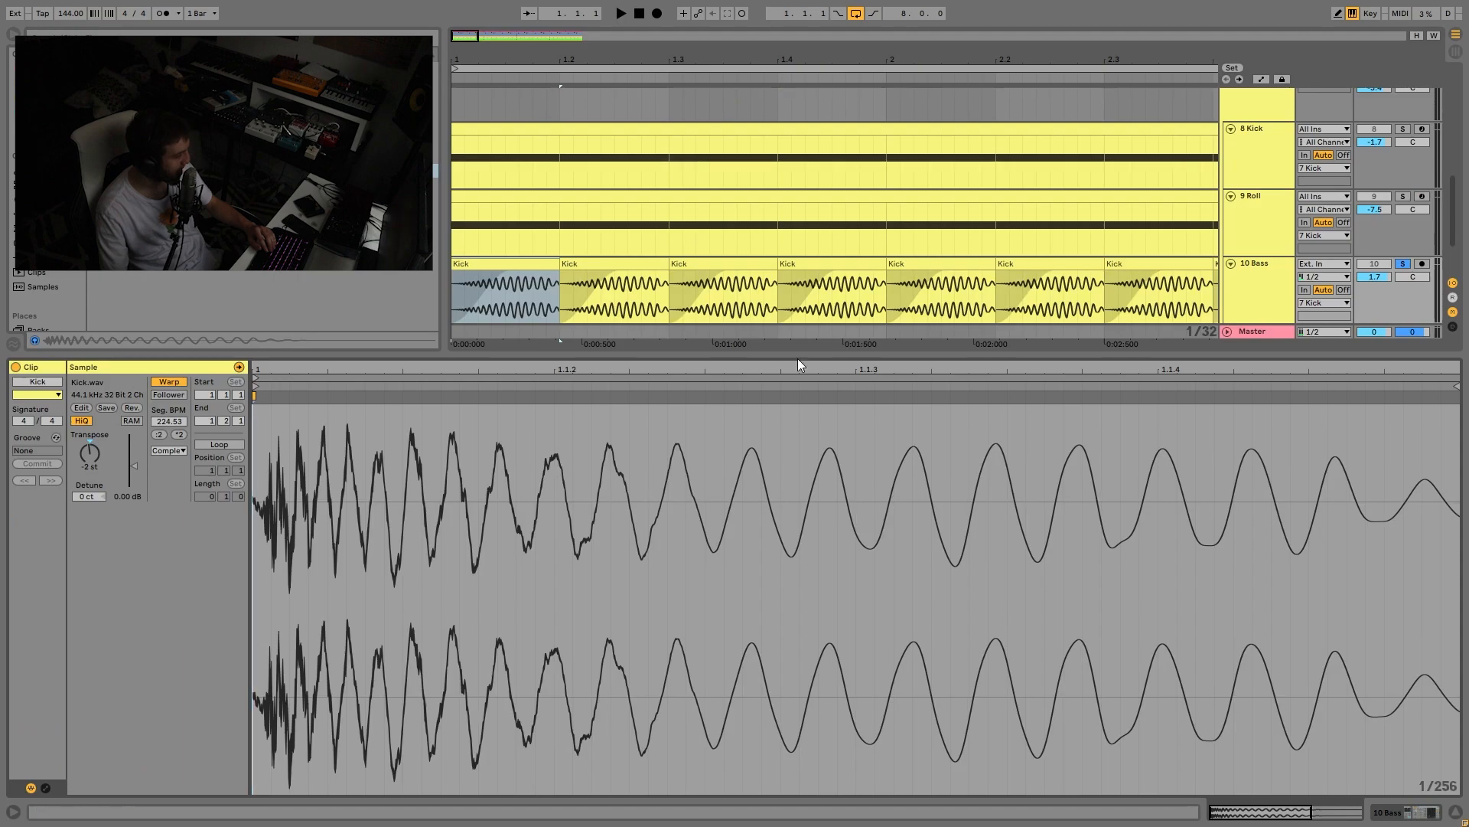
drag(842, 367, 842, 355)
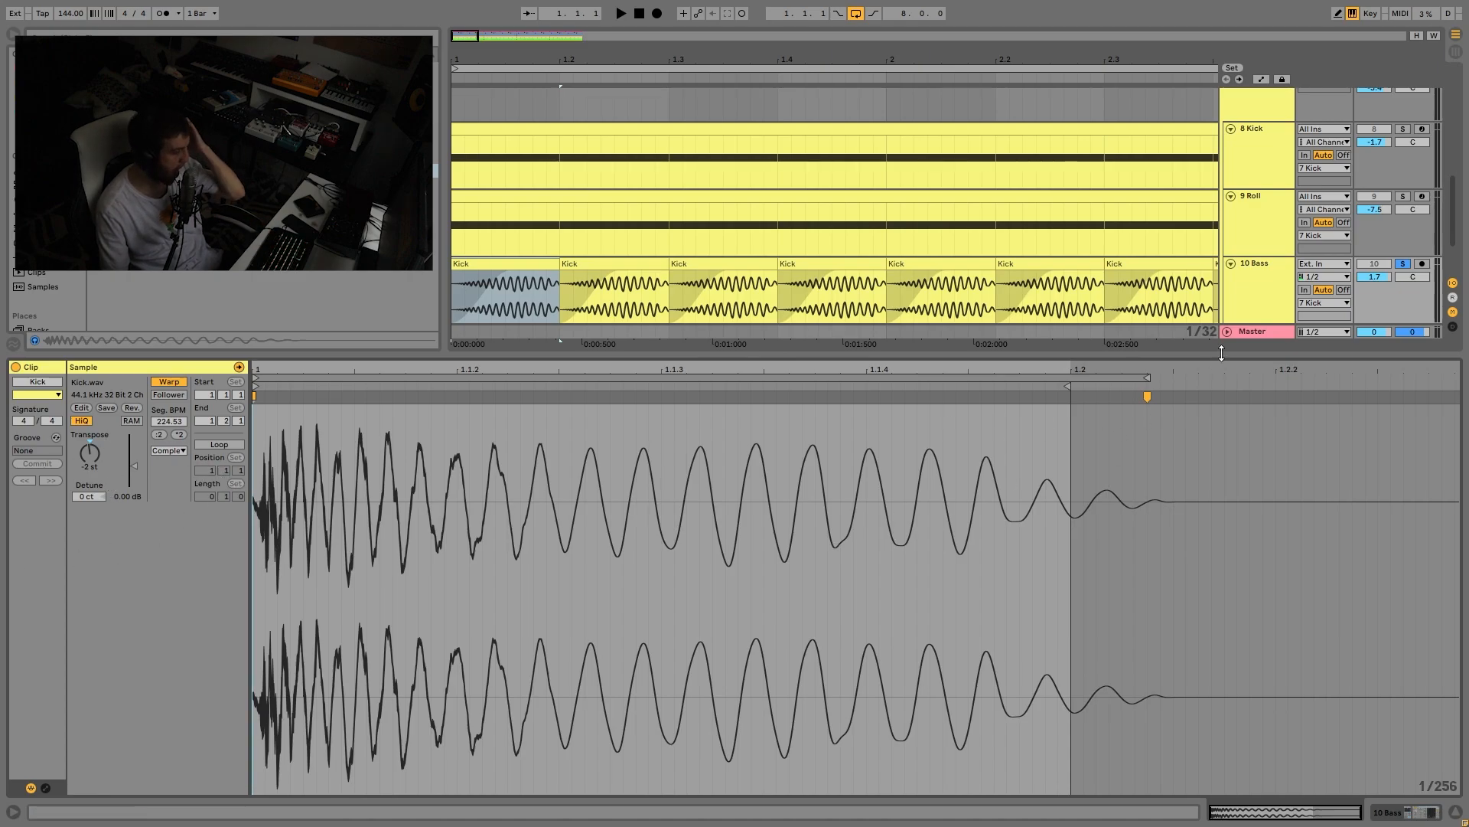
click(1256, 285)
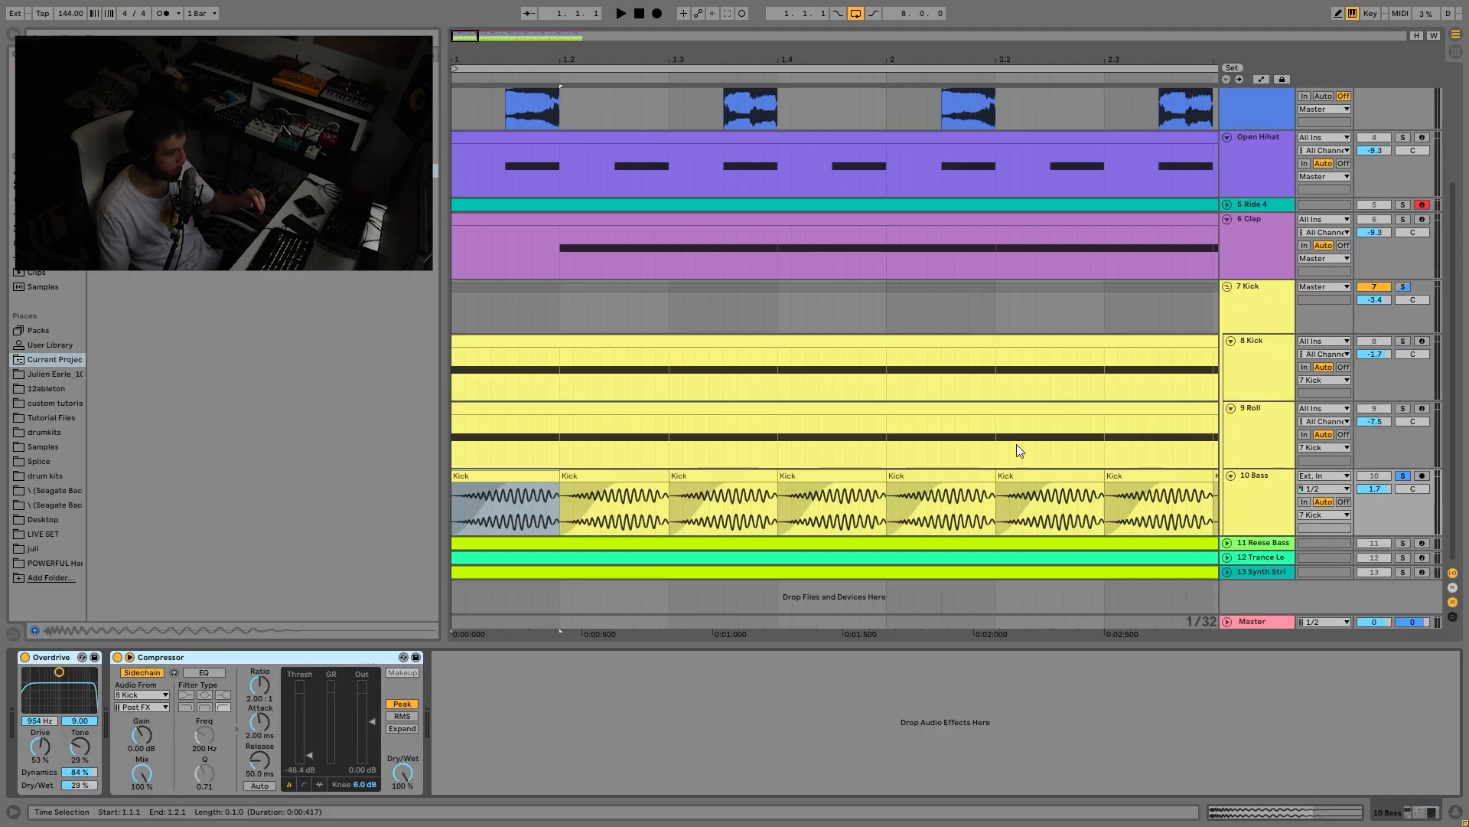
Step: Play the first Kick clip on 10 Bass without its fade-in, restore the fade-in and play it again for comparison
click(534, 477)
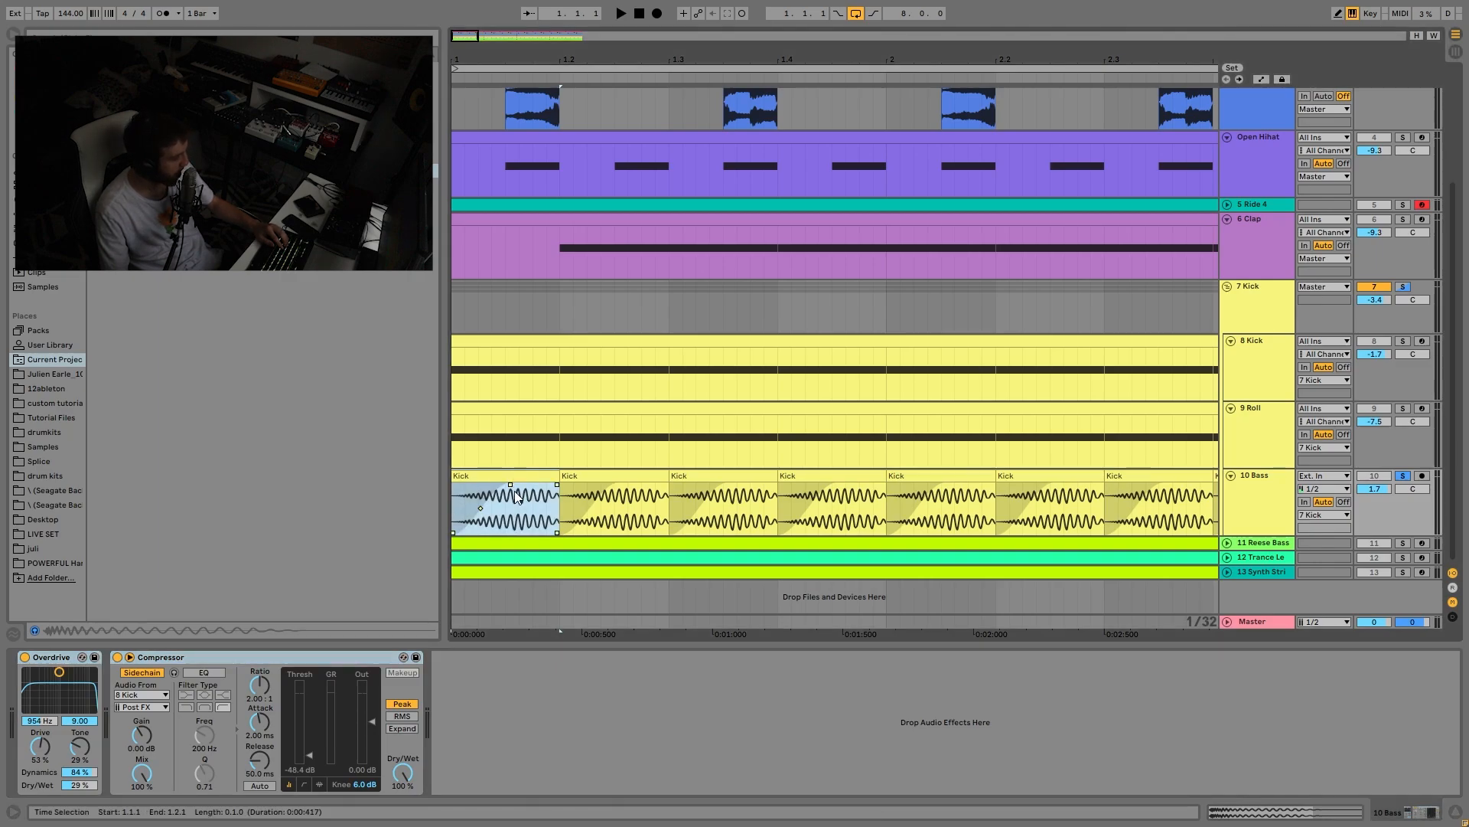
click(494, 480)
key(space)
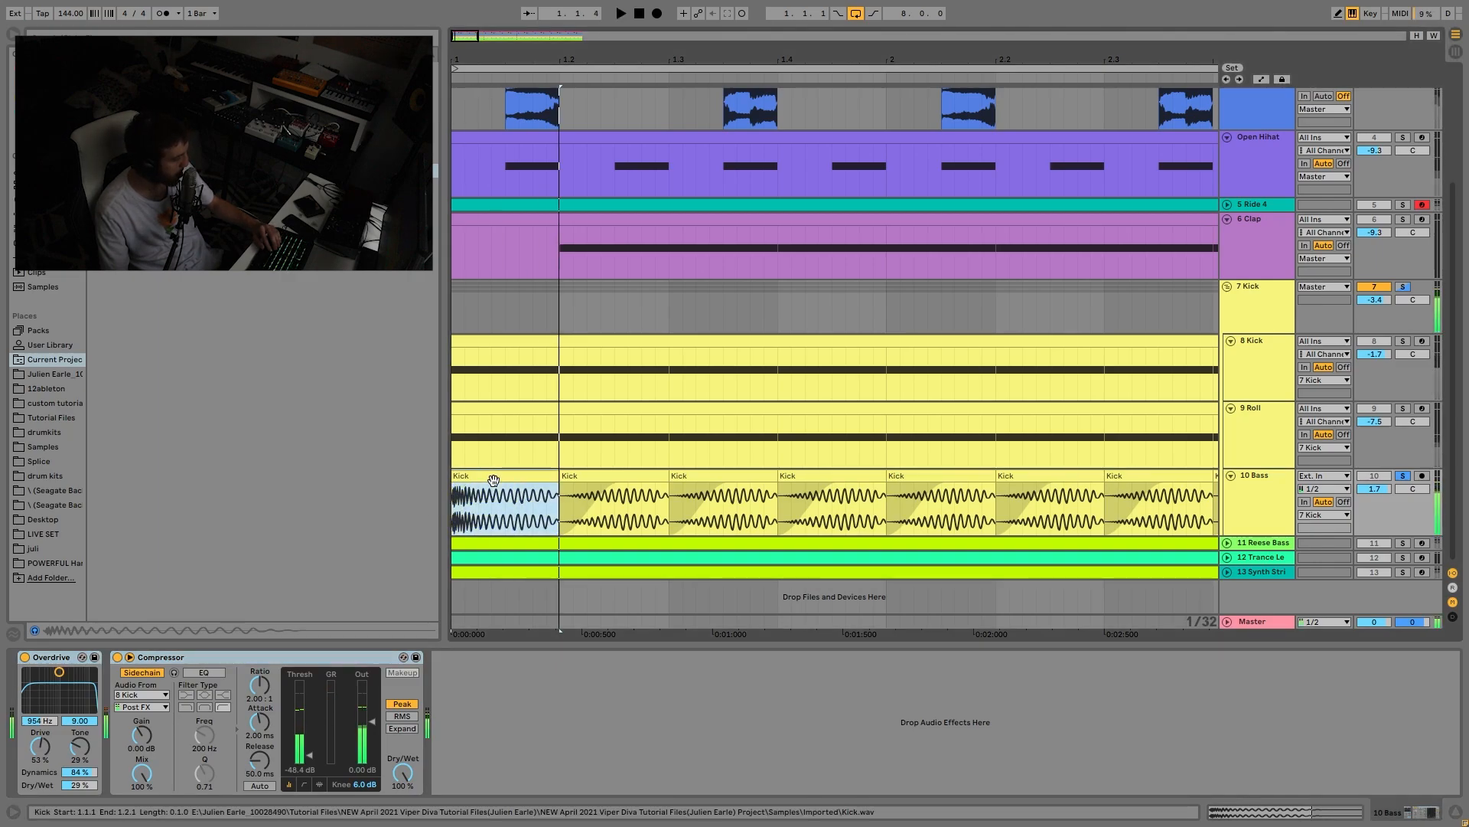
drag(555, 522, 459, 523)
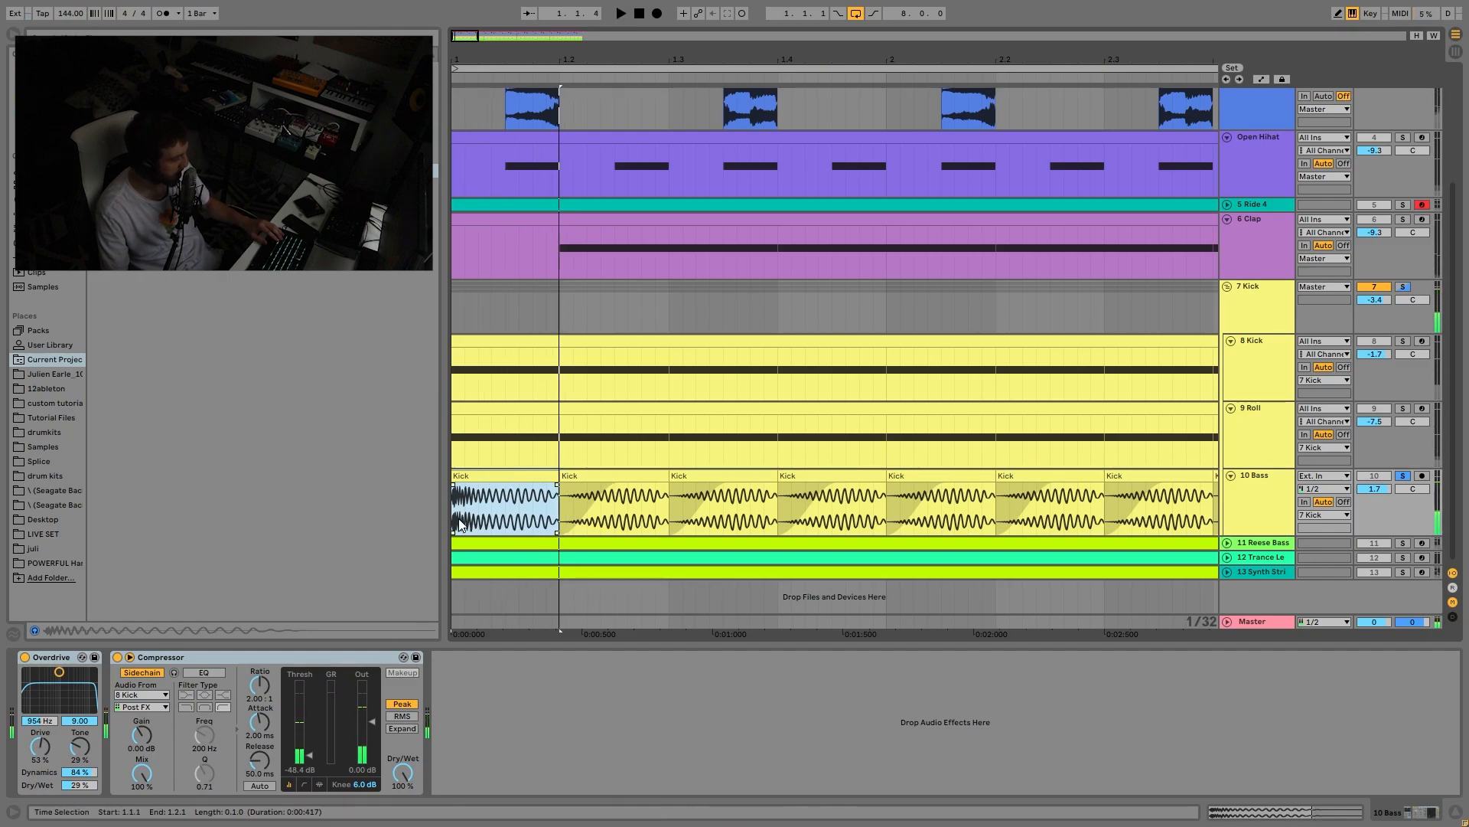
key(space)
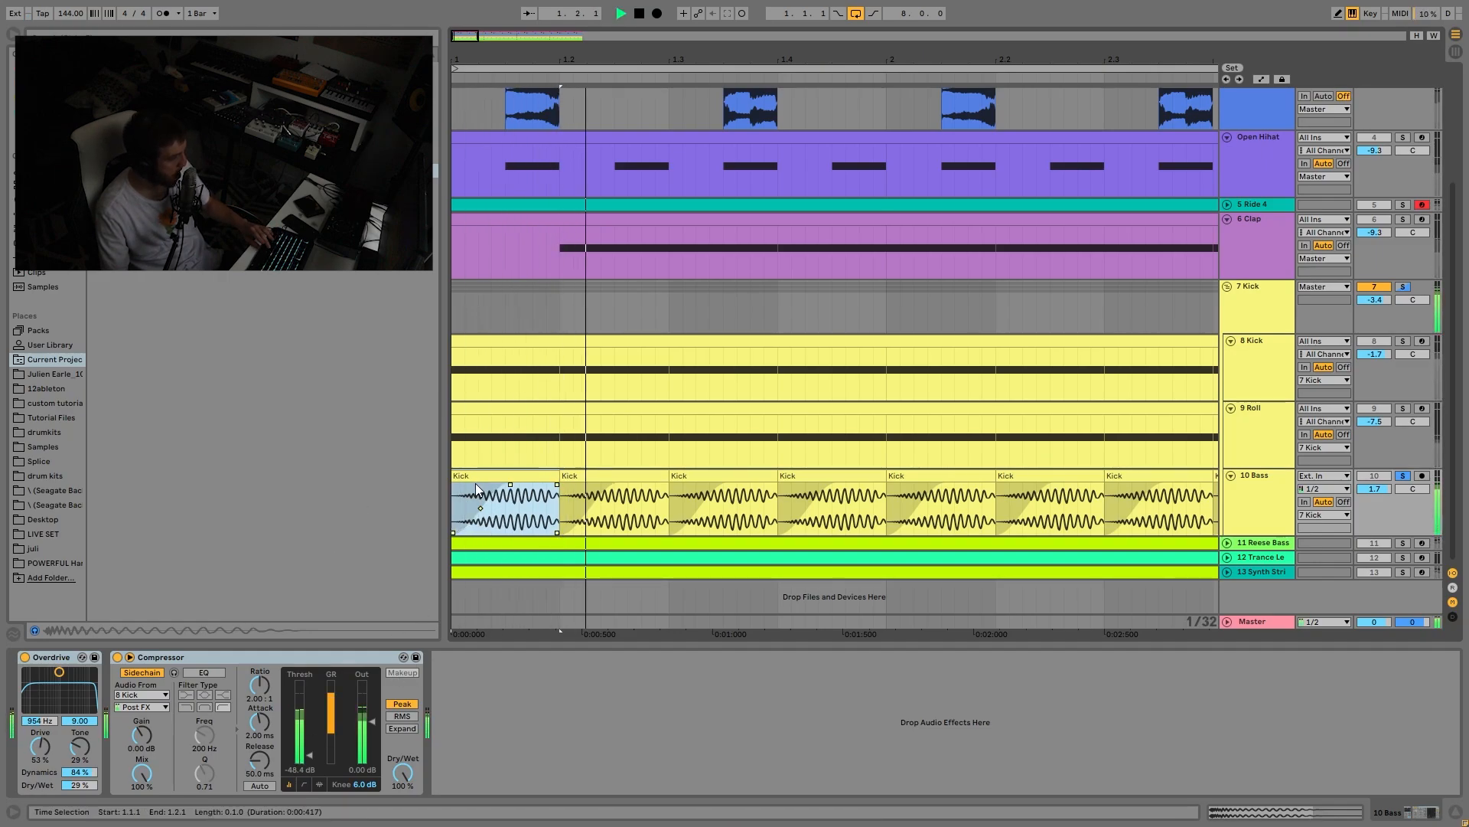
Step: Play the soloed 10 Bass track repeatedly to hear it through its Overdrive and sidechained Compressor
key(space)
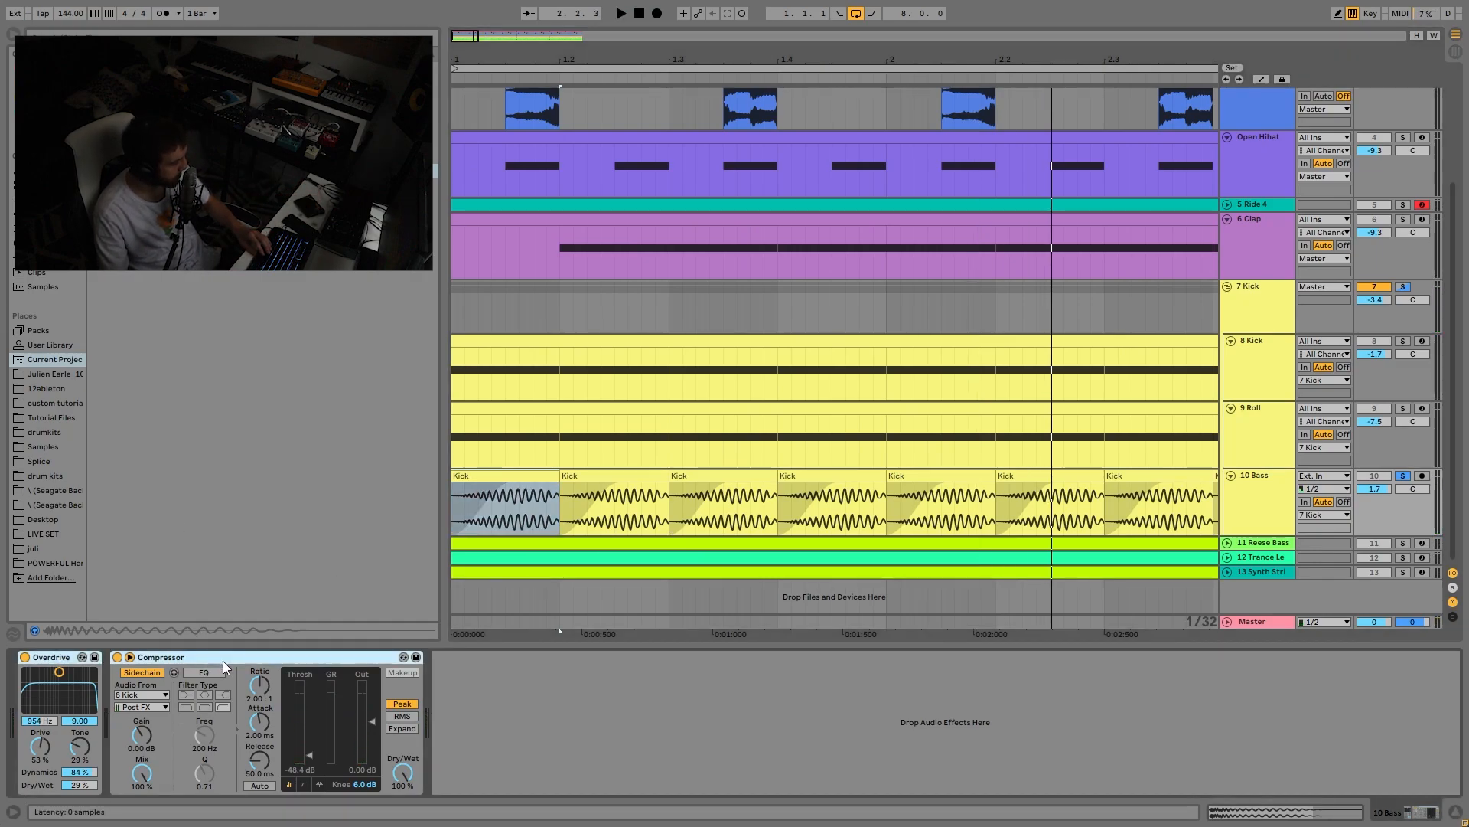
key(space)
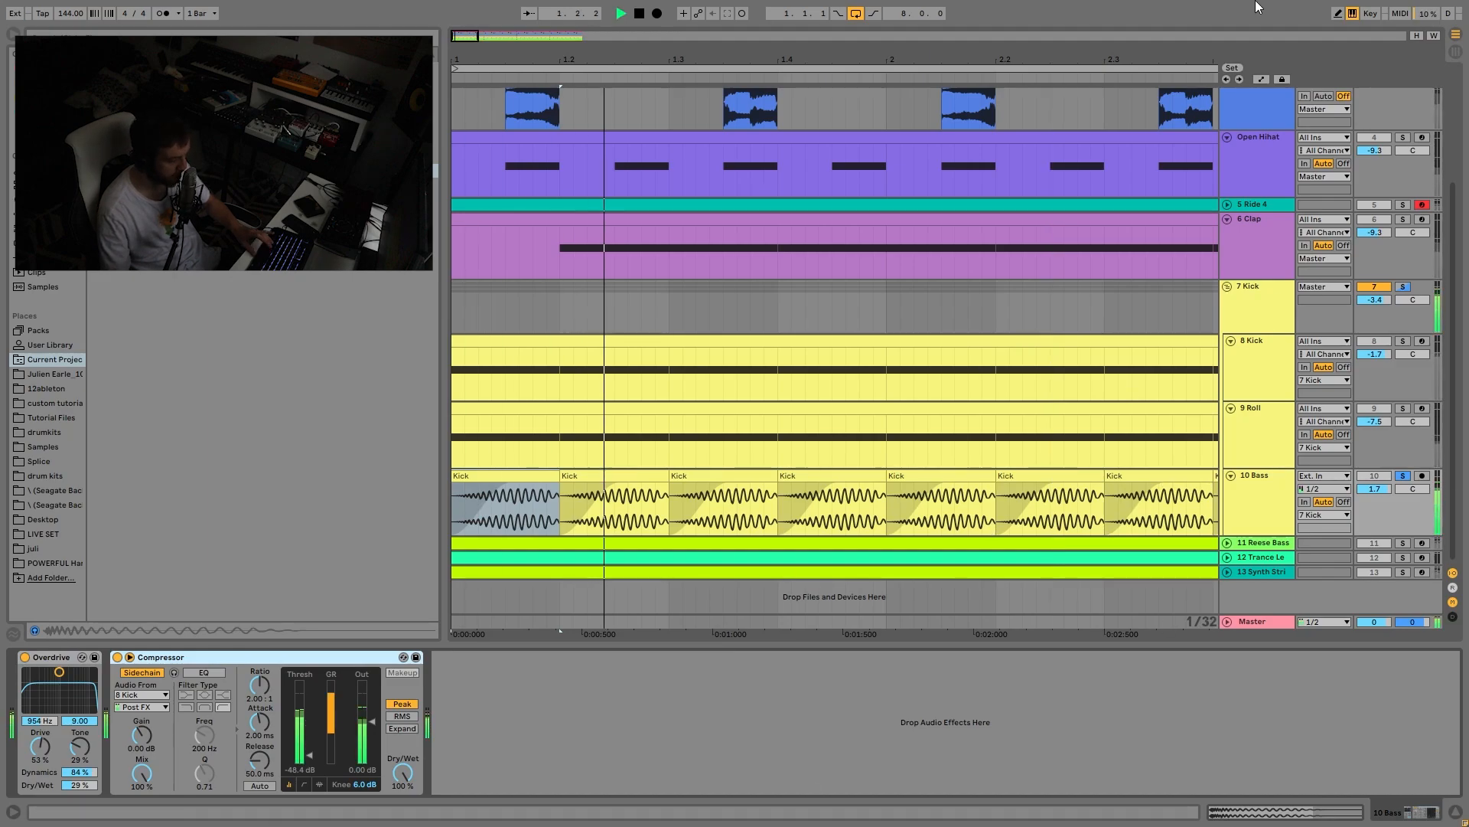
key(space)
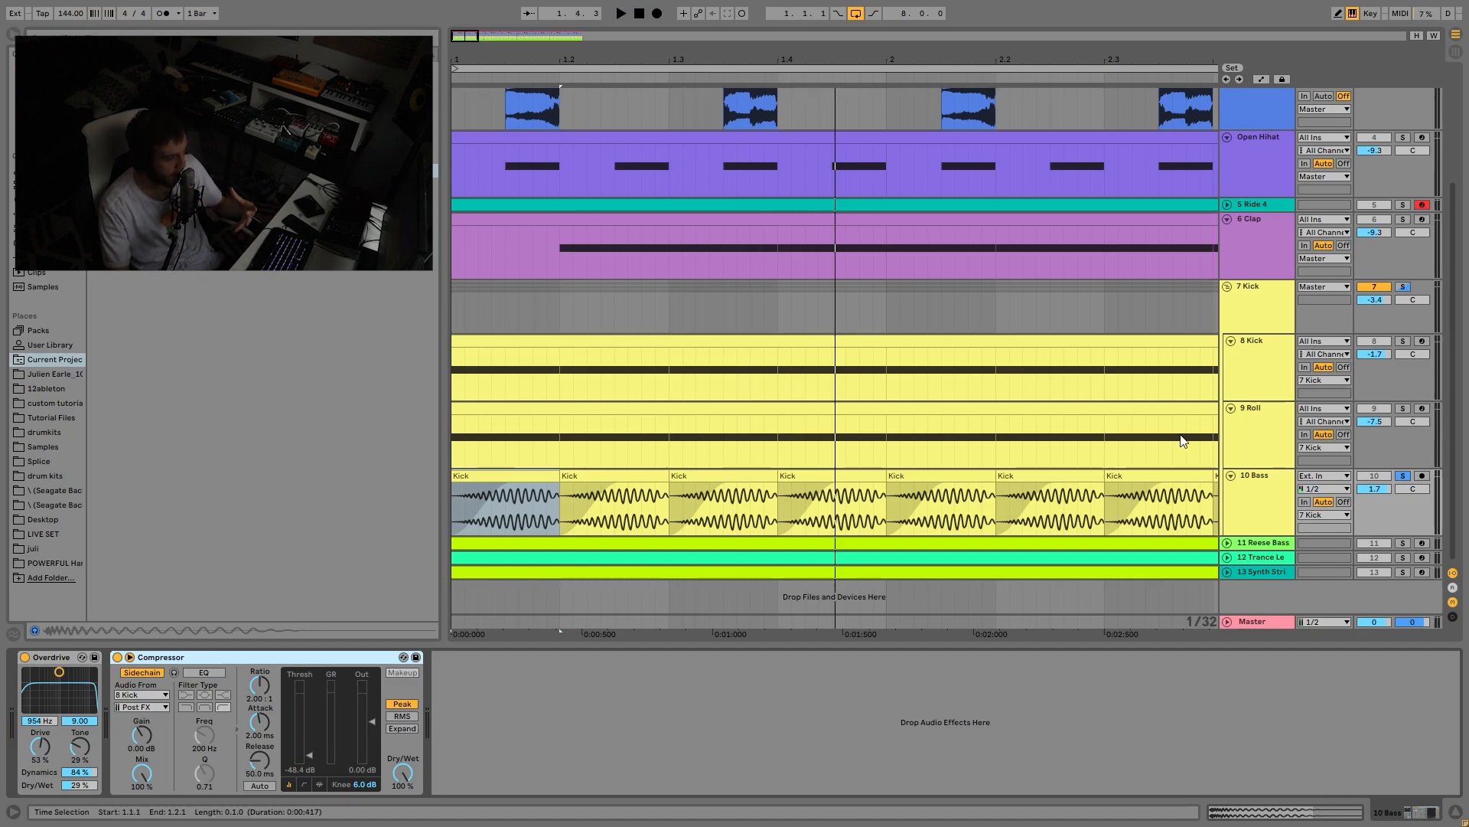
key(space)
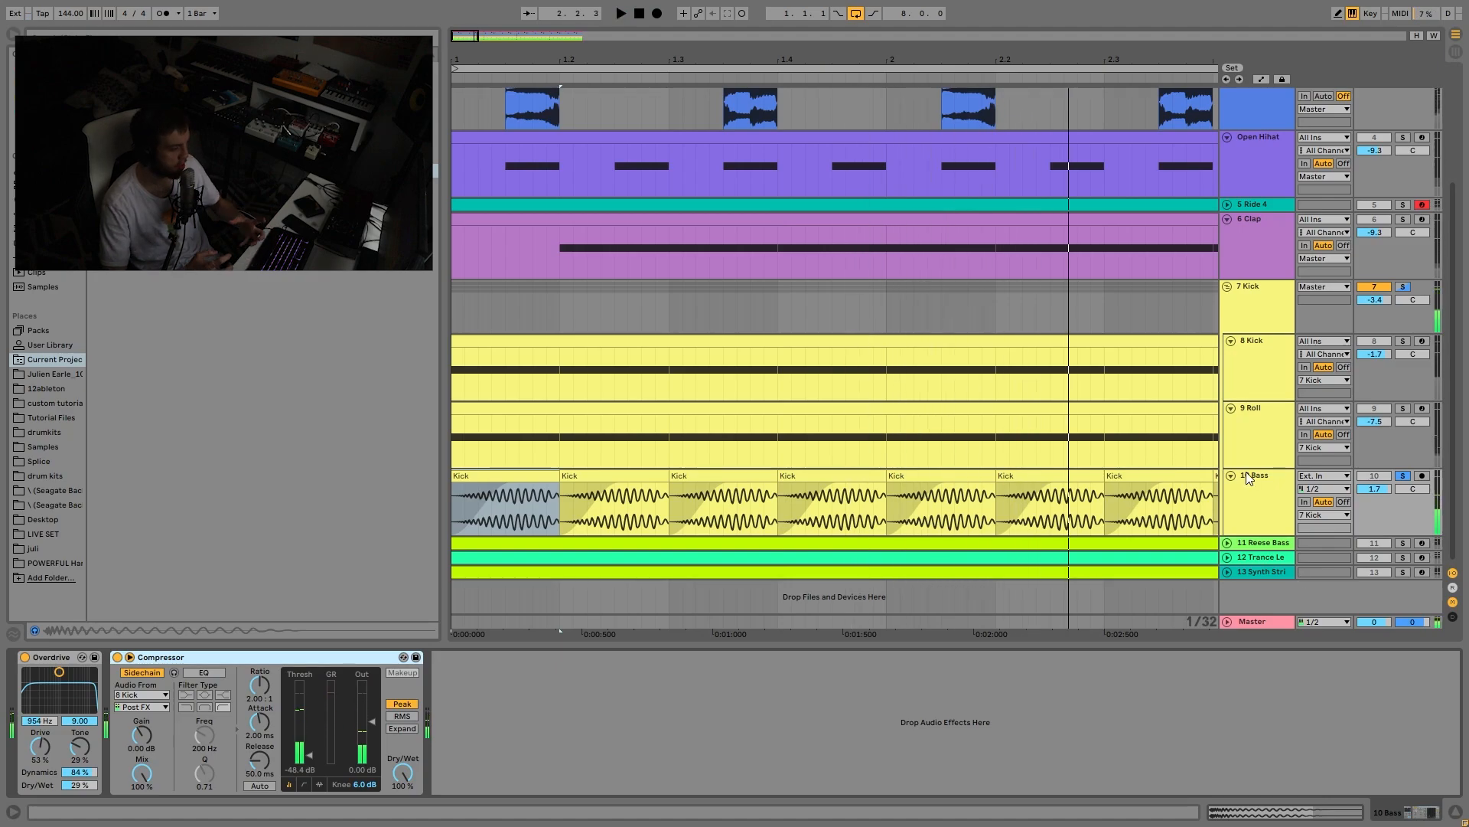
key(space)
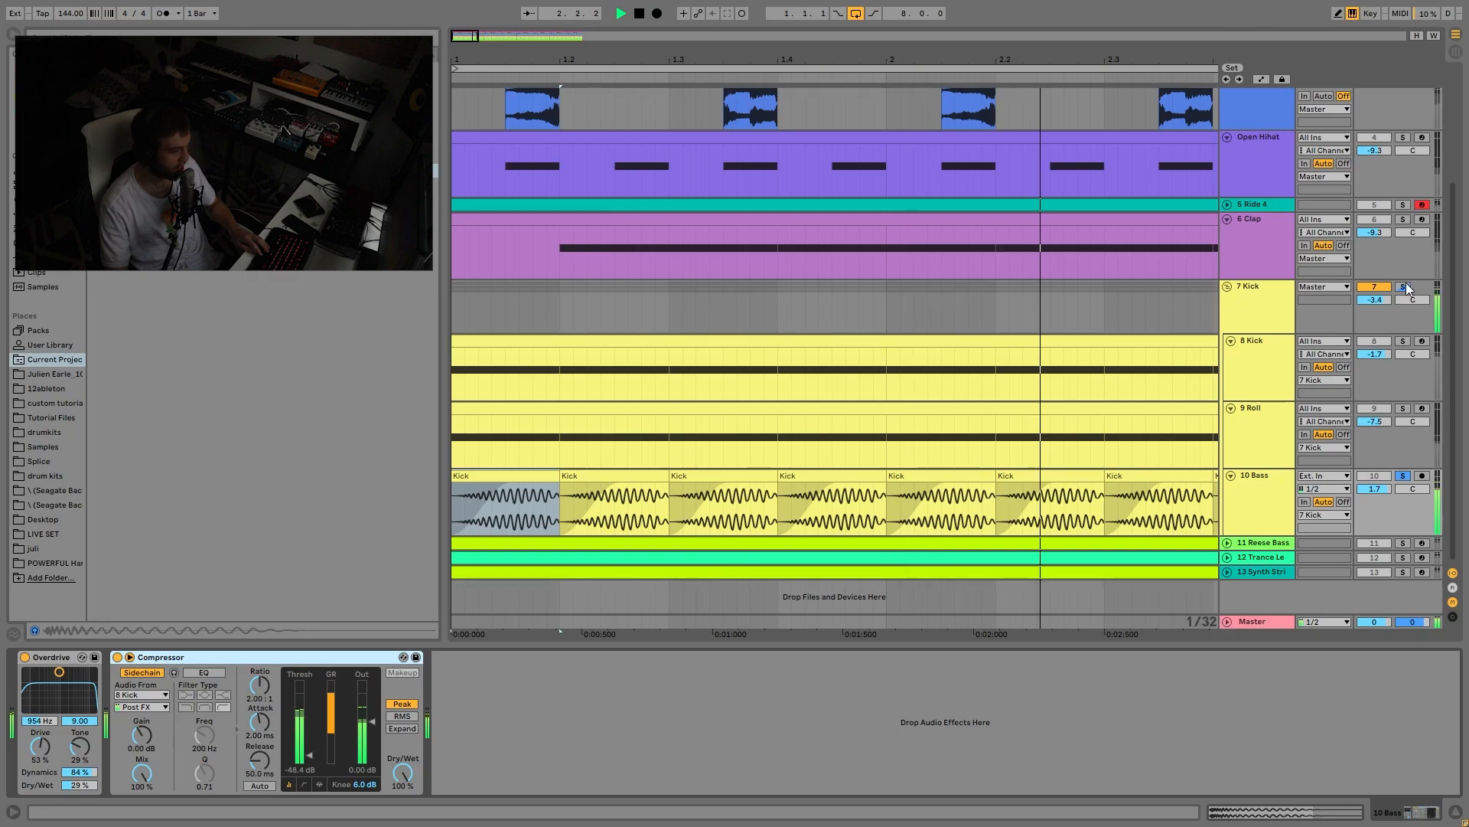
Step: Play the whole 7 Kick group with its effects shown, bypassing its Saturator and re-enabling it for comparison
click(1276, 298)
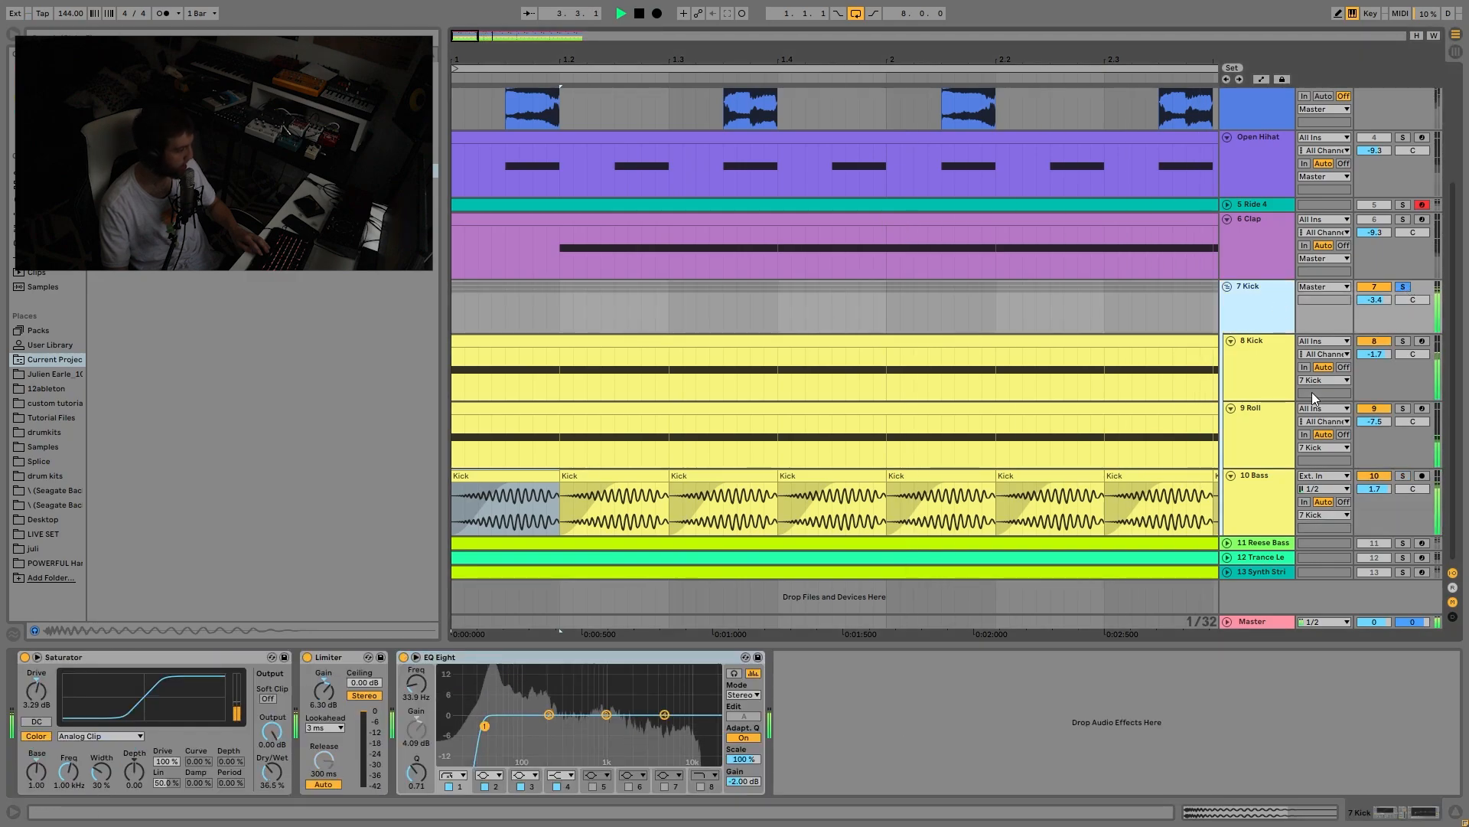
key(space)
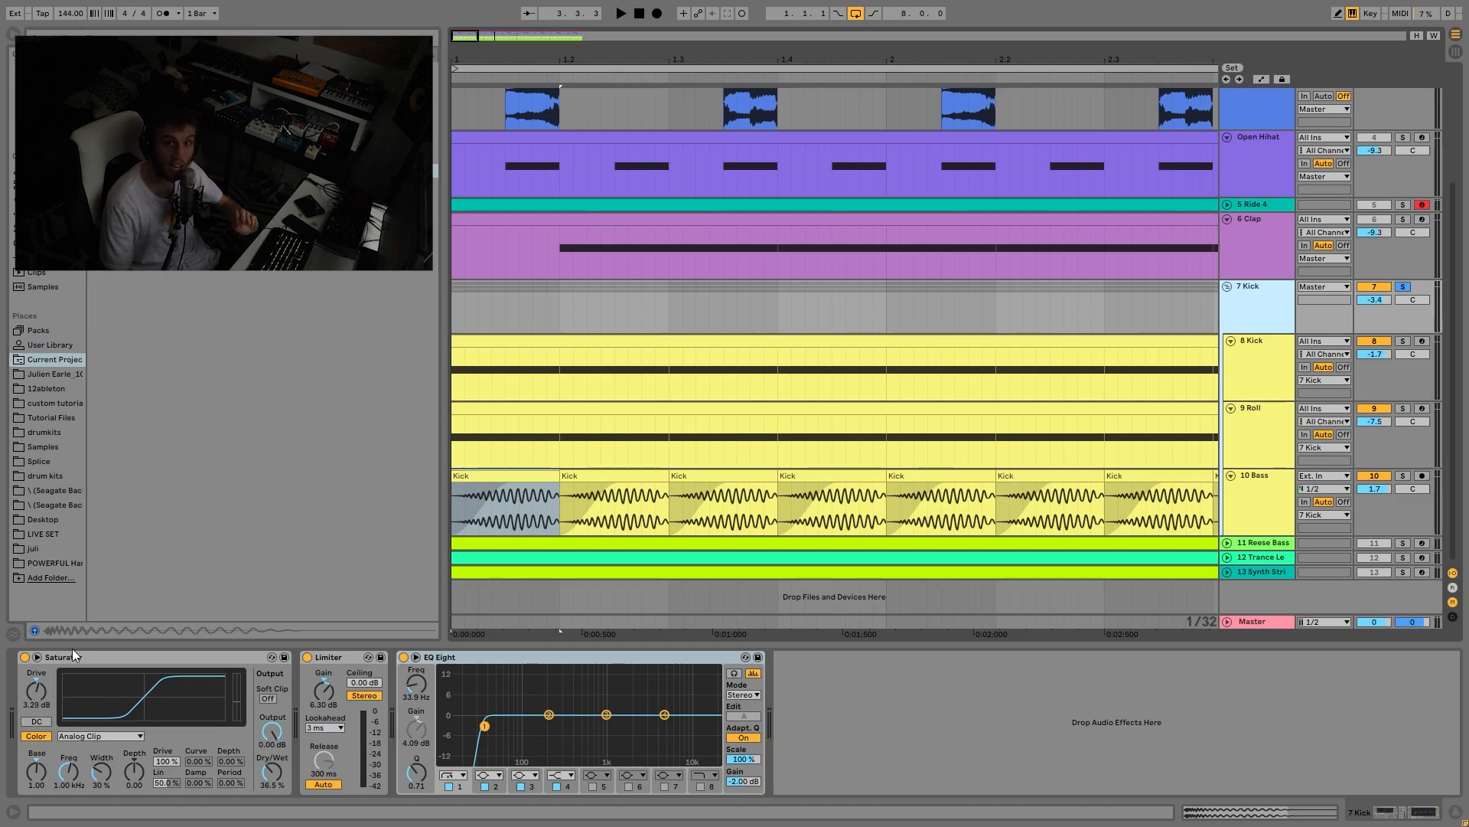
key(space)
click(25, 657)
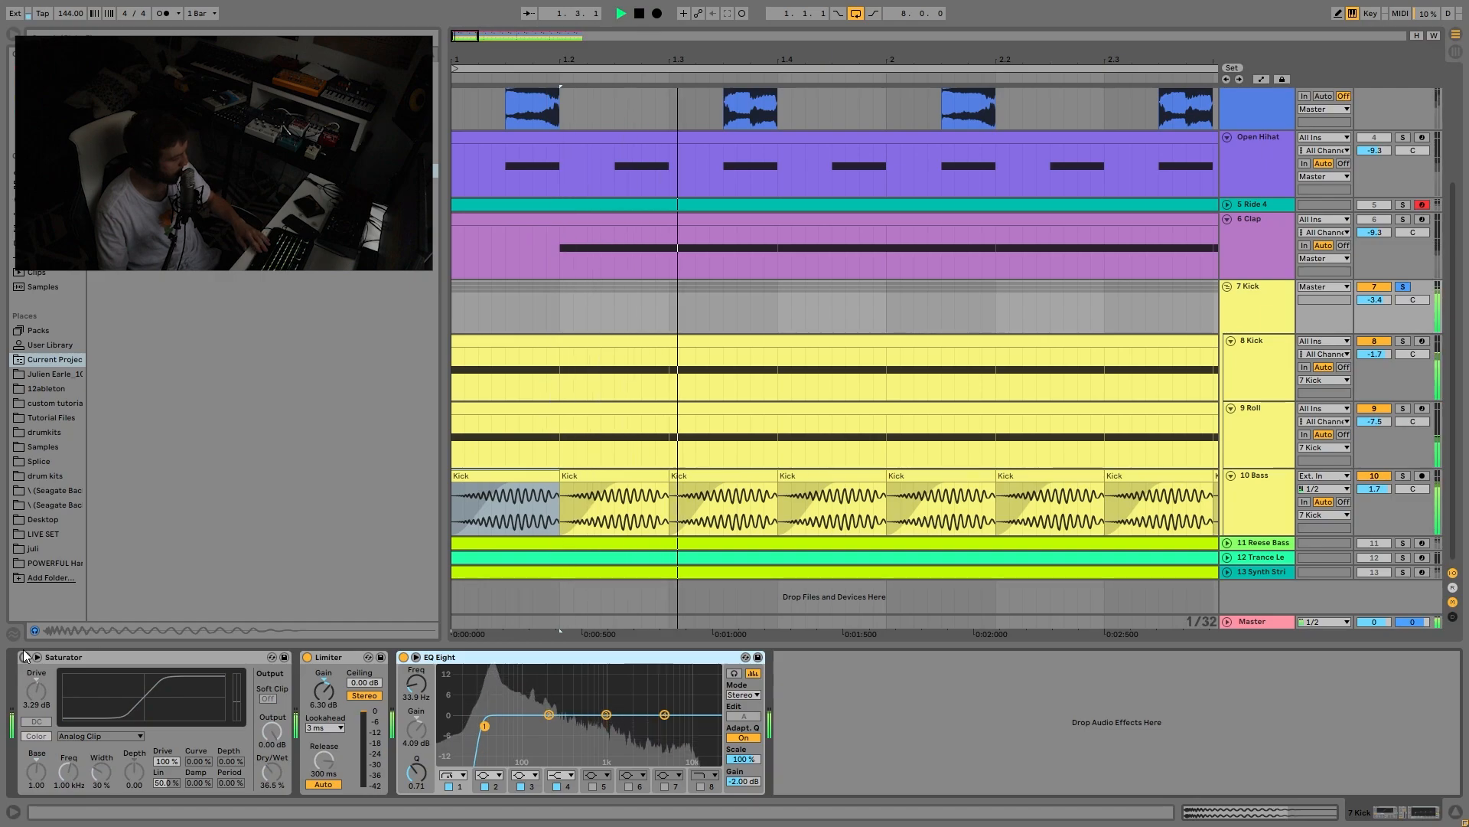
click(25, 656)
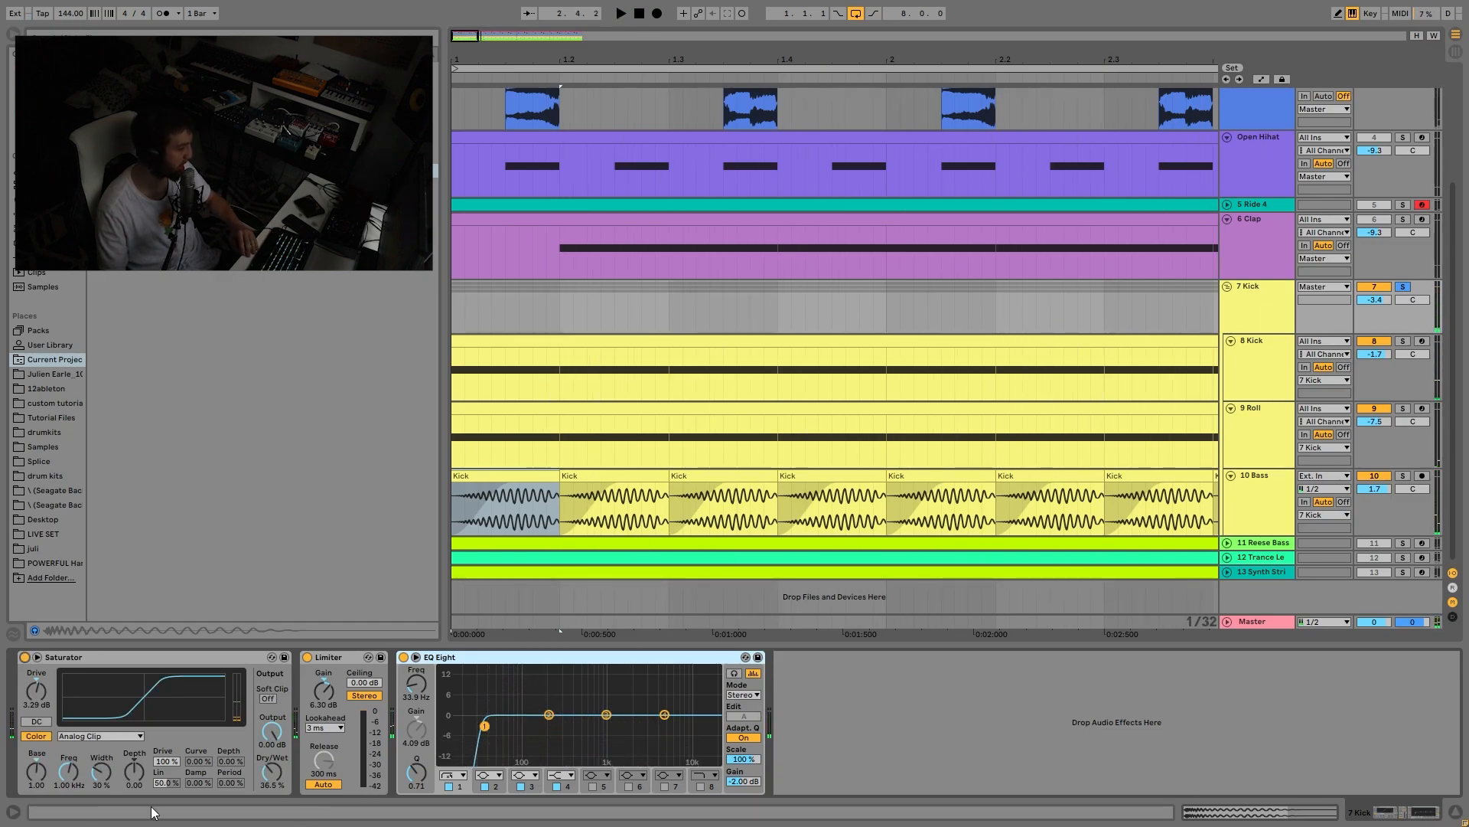
Step: Play the 7 Kick group with its Limiter bypassed, re-enable the Limiter to compare, and stop playback
click(307, 657)
key(space)
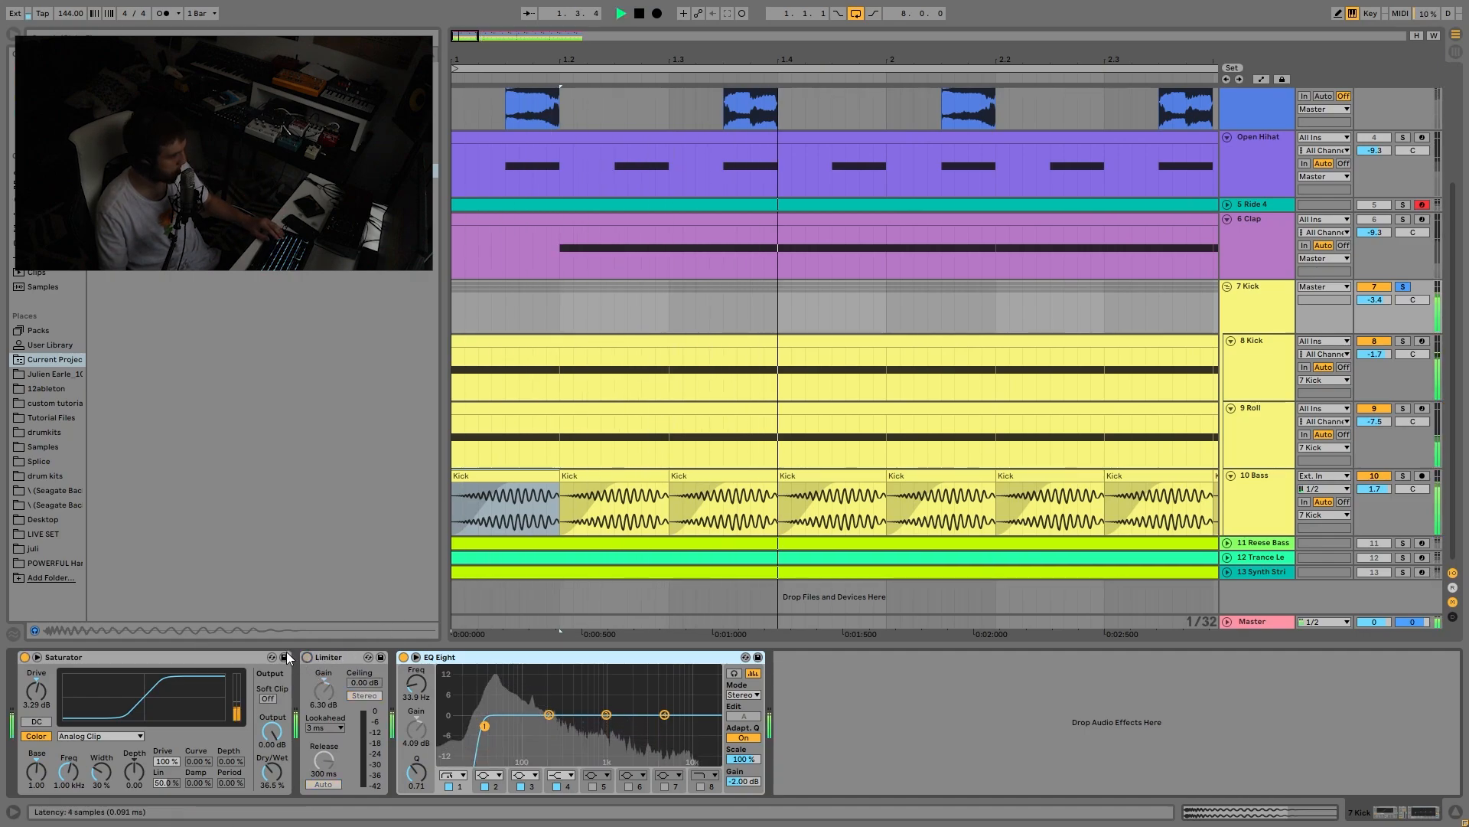
click(307, 656)
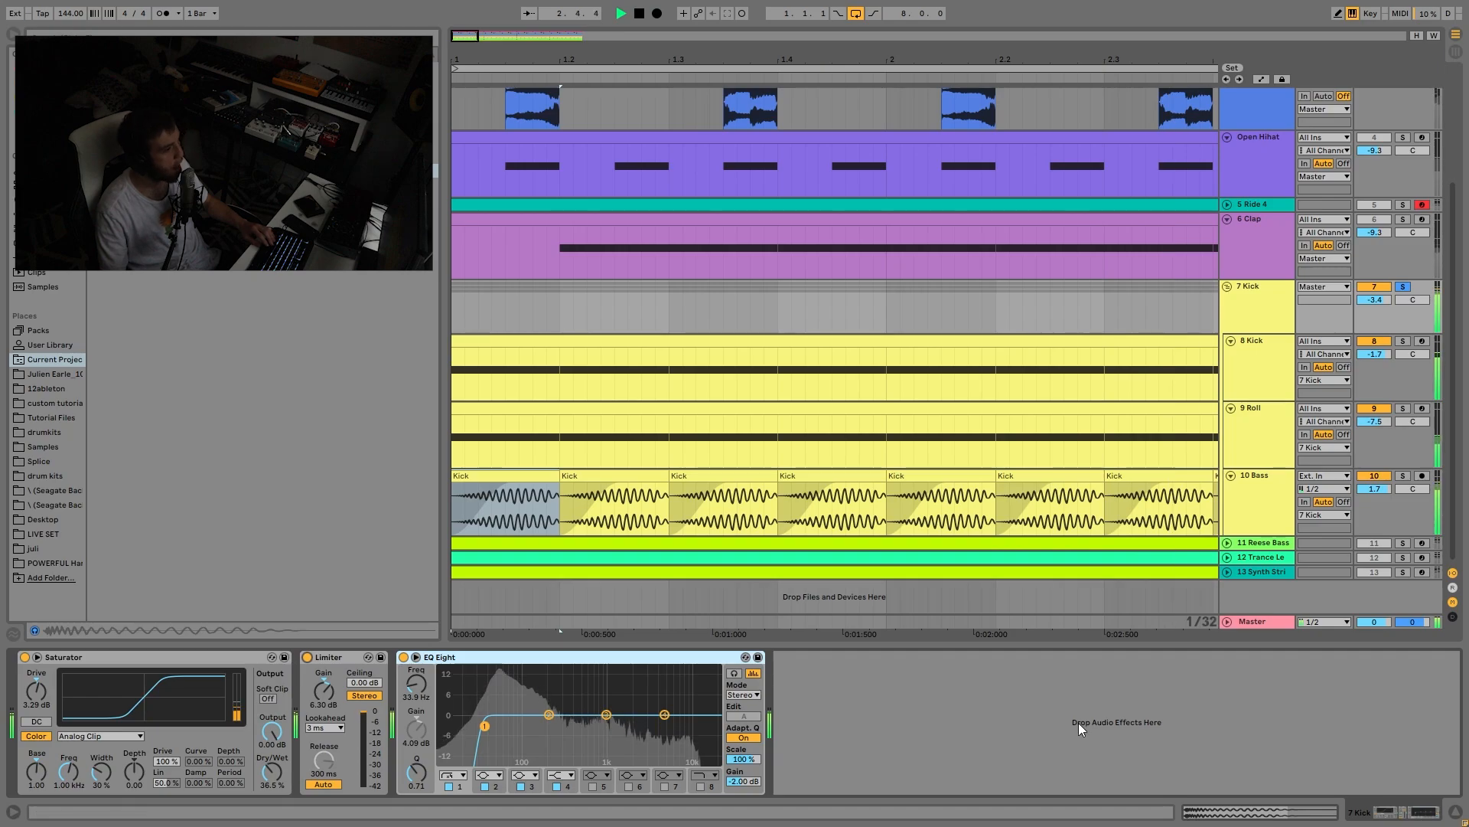
key(space)
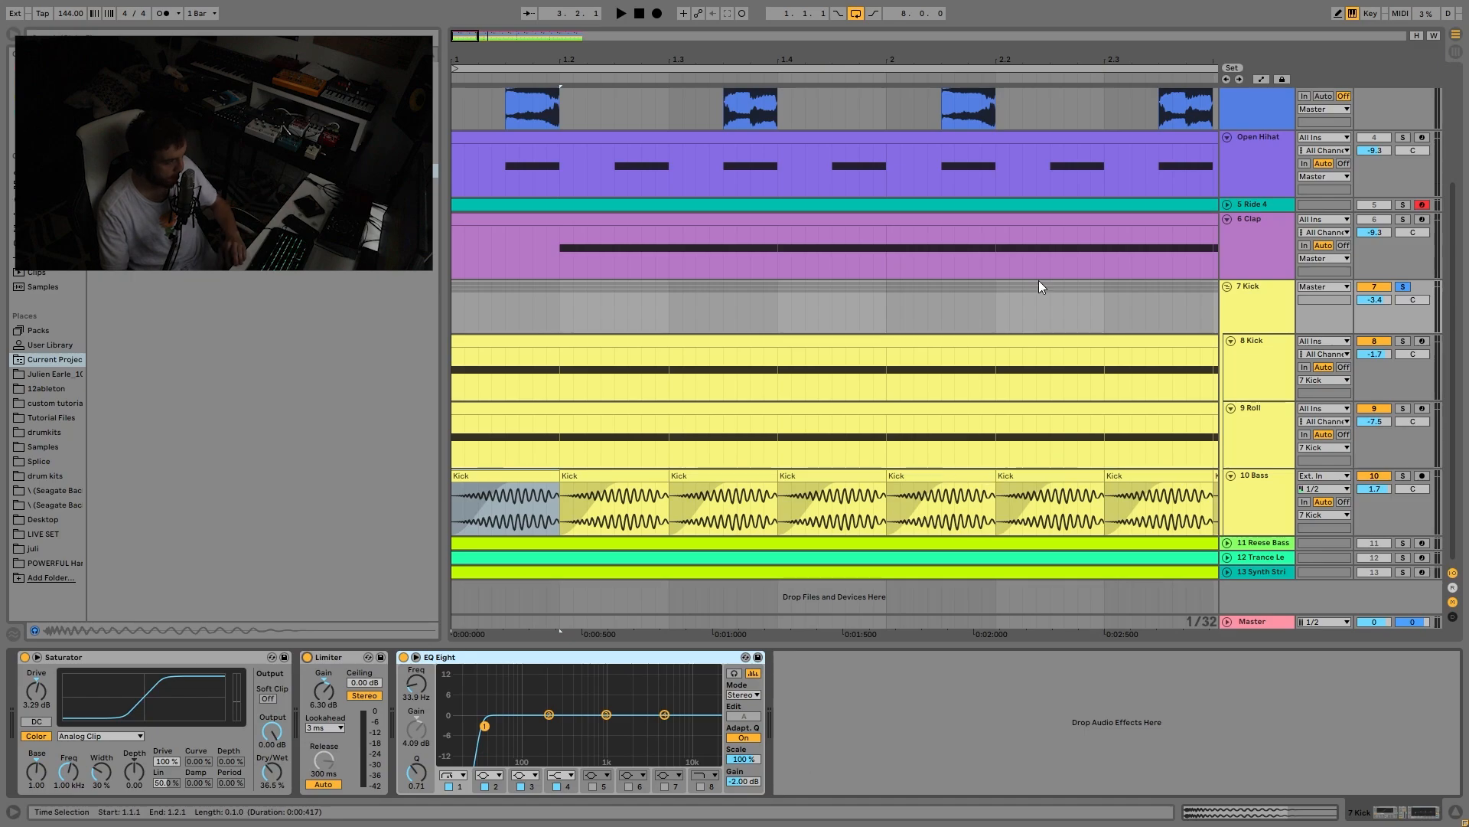
Step: Solo and play the 11 Reese Bass track, open its MIDI clip to follow the notes, and stop playback
click(1400, 546)
click(1402, 544)
key(space)
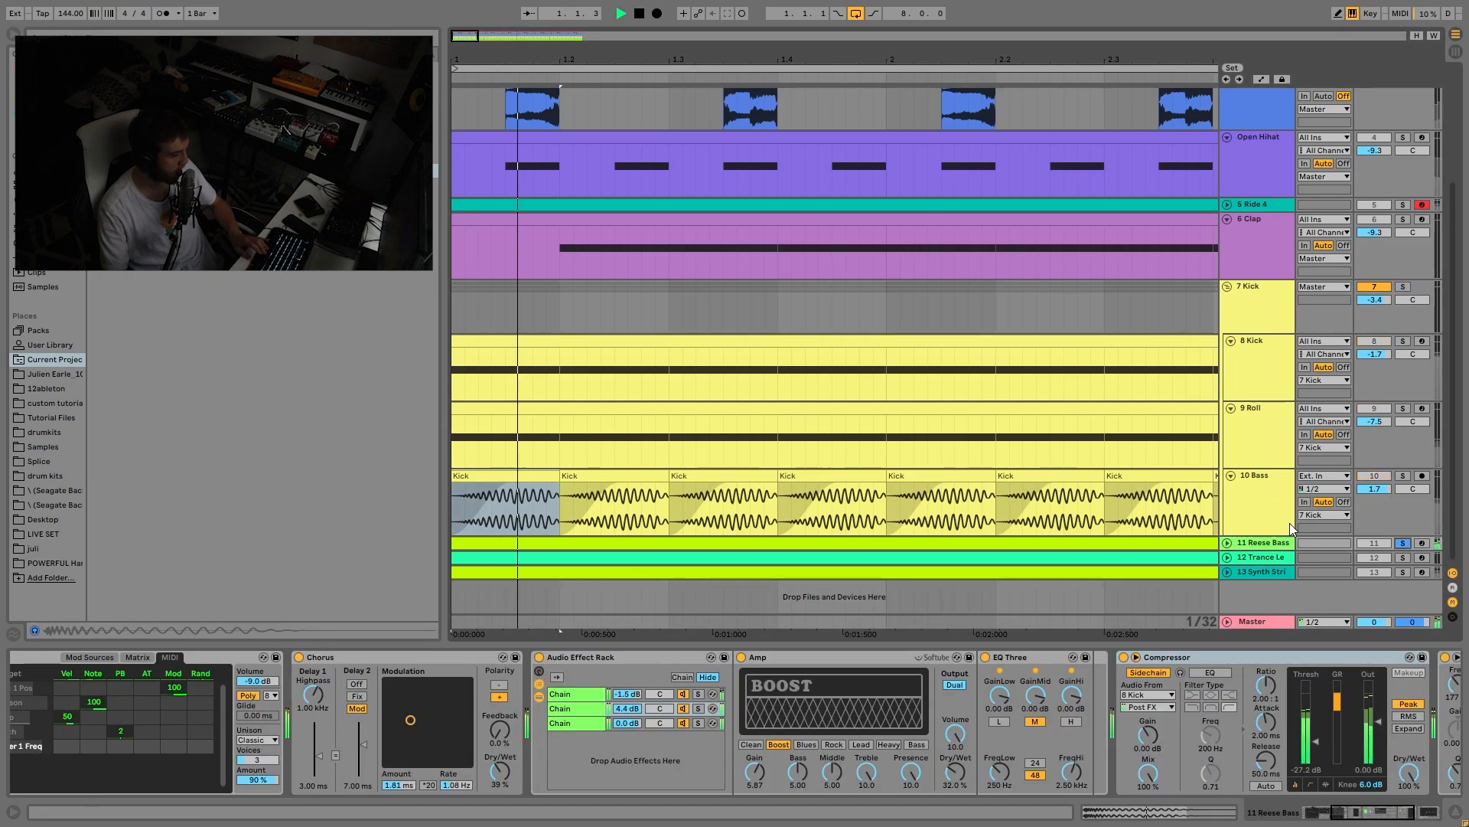
double_click(1152, 547)
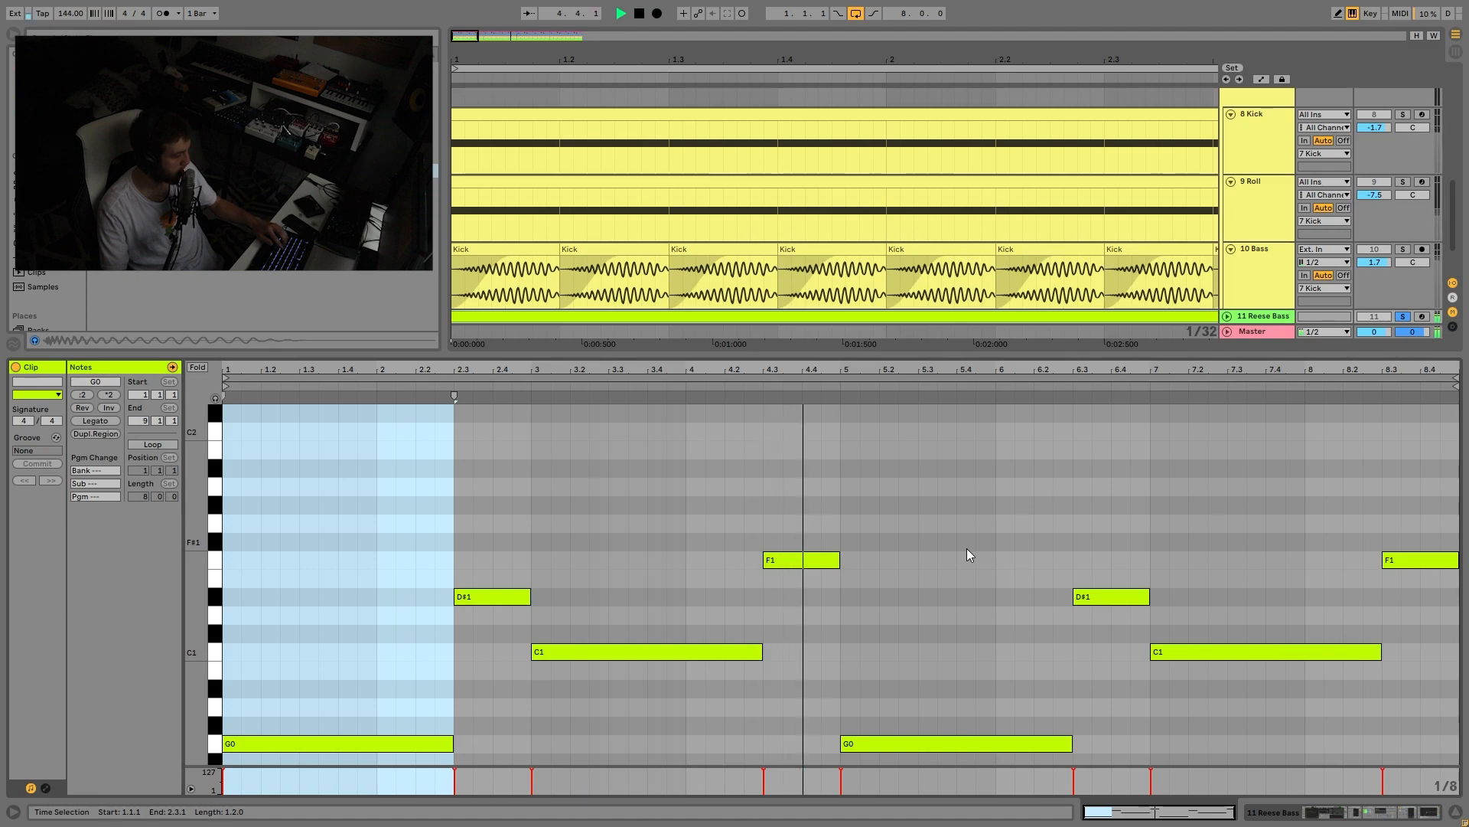
key(space)
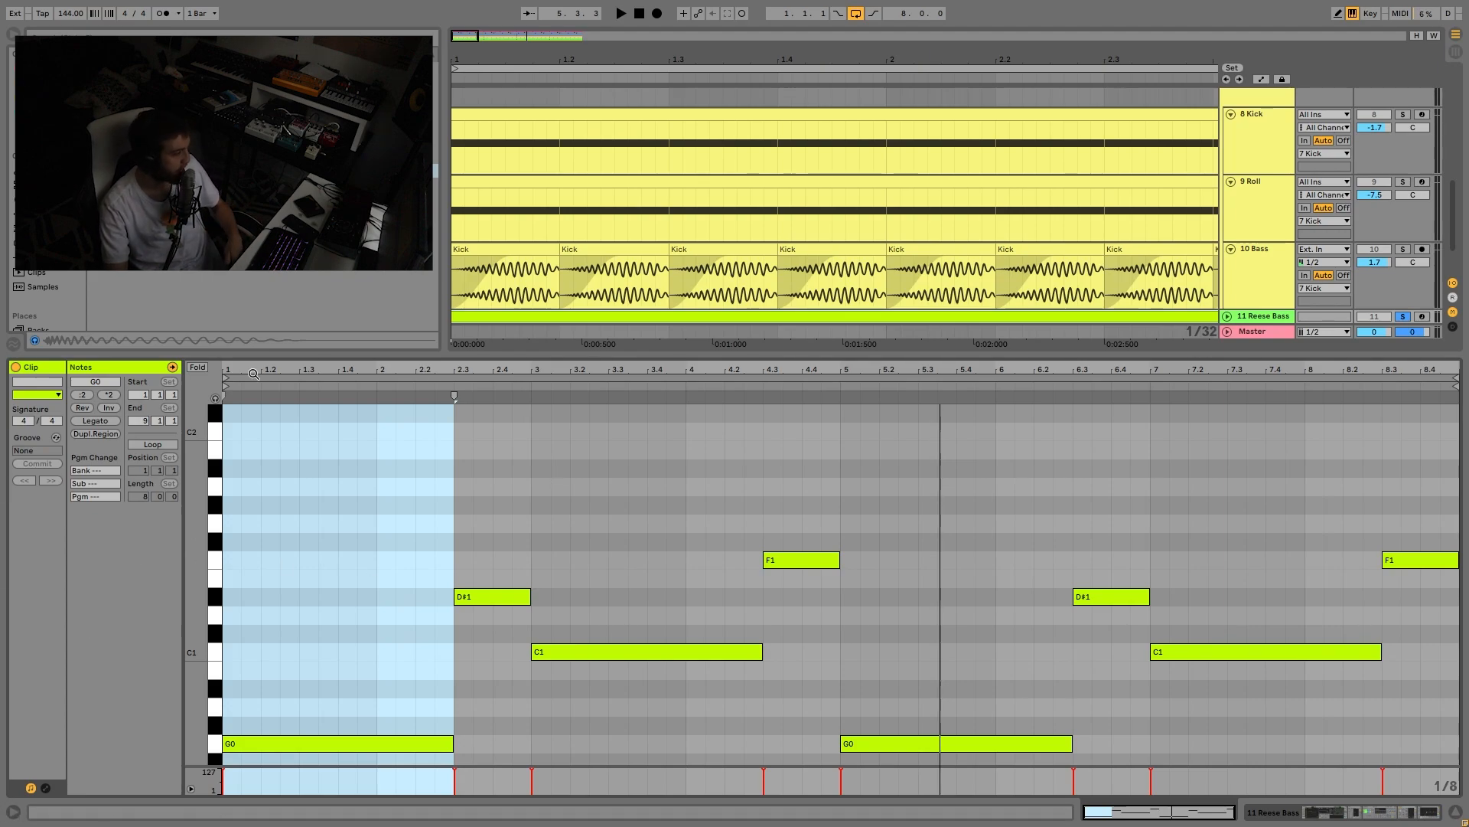
Step: Turn on note preview in the Reese Bass clip and audition its opening G0, D#1, C1 and F1 notes
click(215, 398)
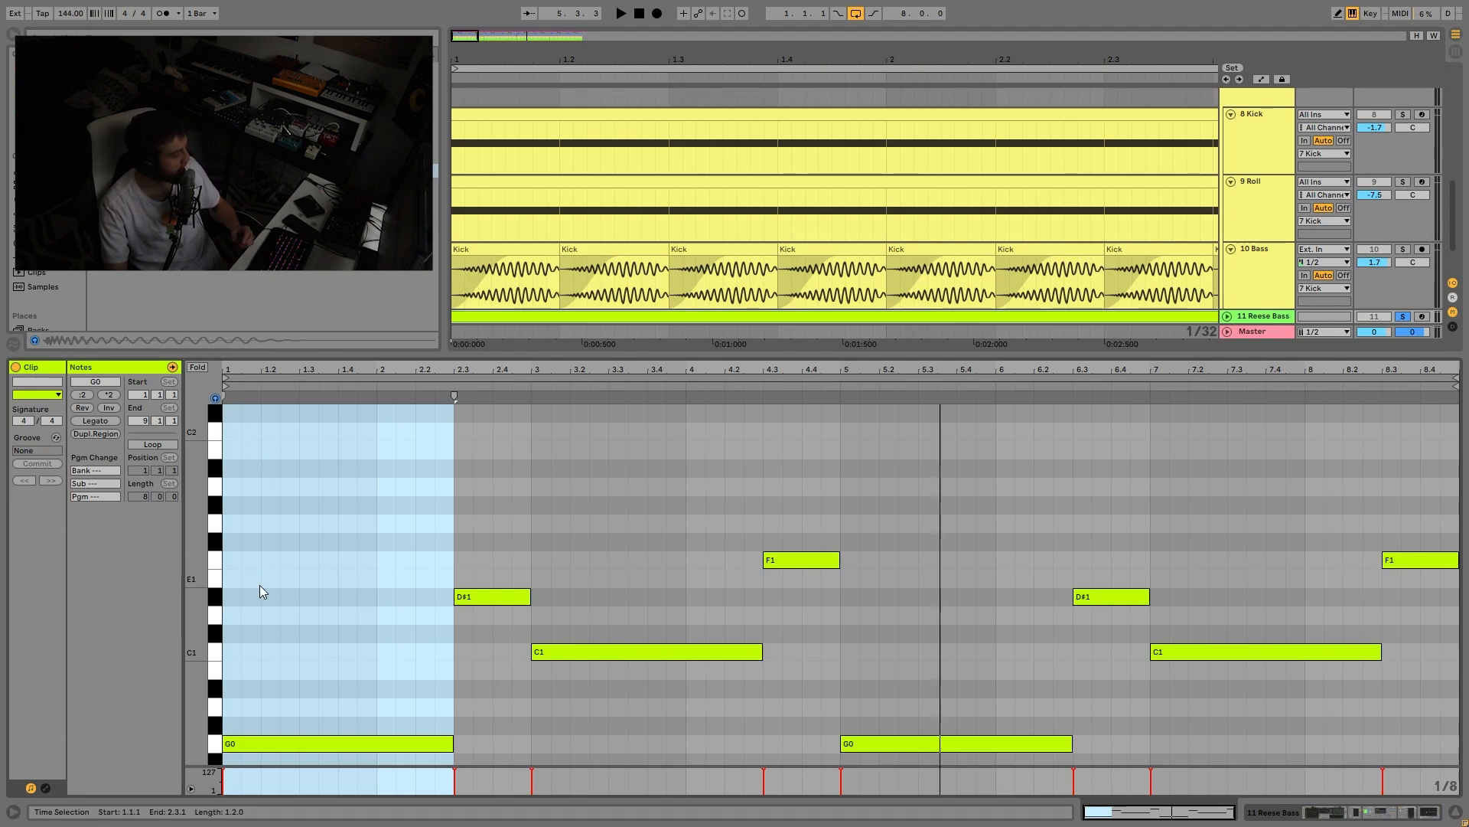
drag(289, 593, 262, 747)
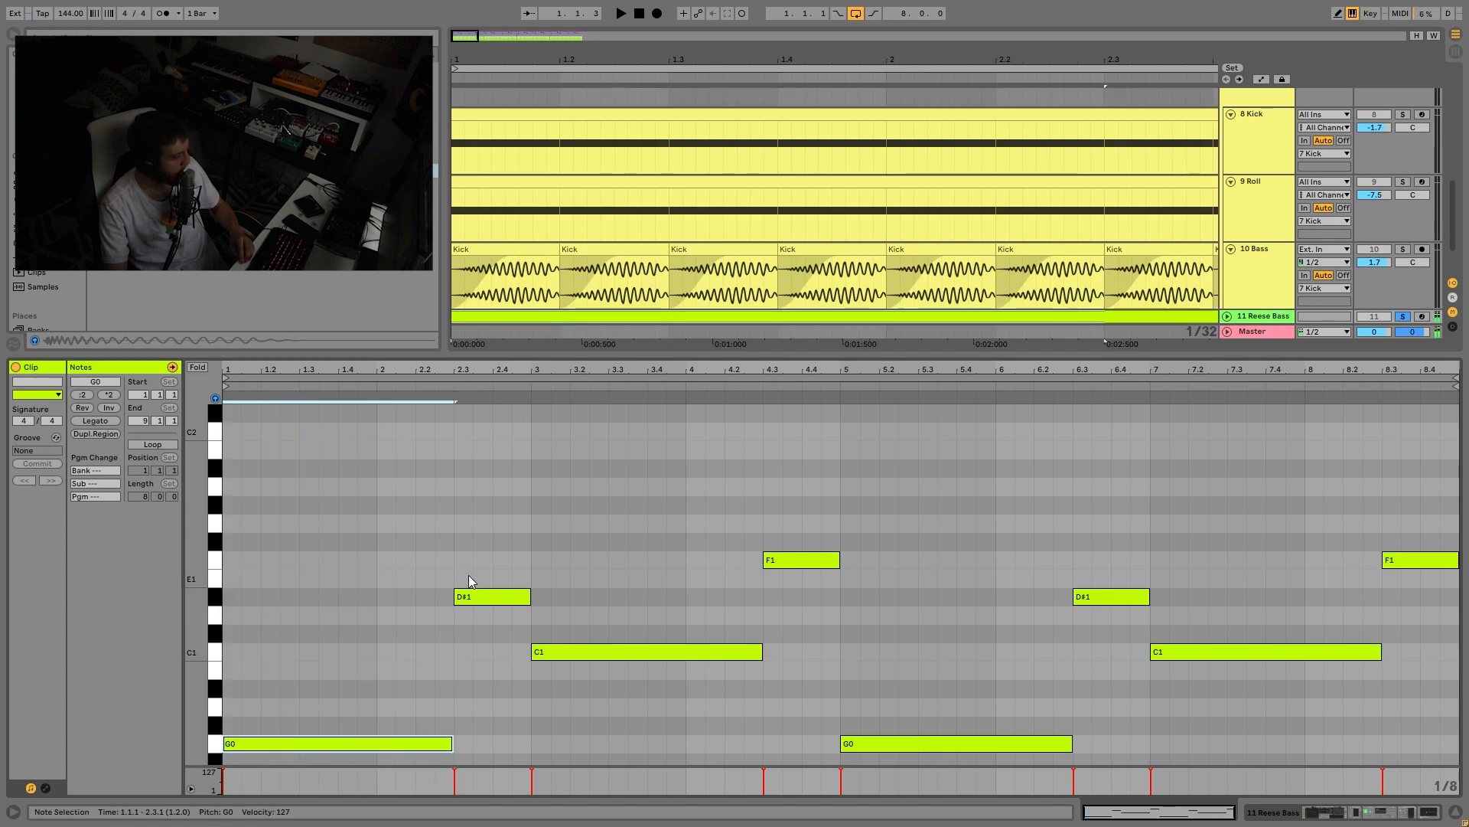
drag(472, 562, 483, 733)
drag(369, 561, 341, 760)
drag(511, 523, 467, 687)
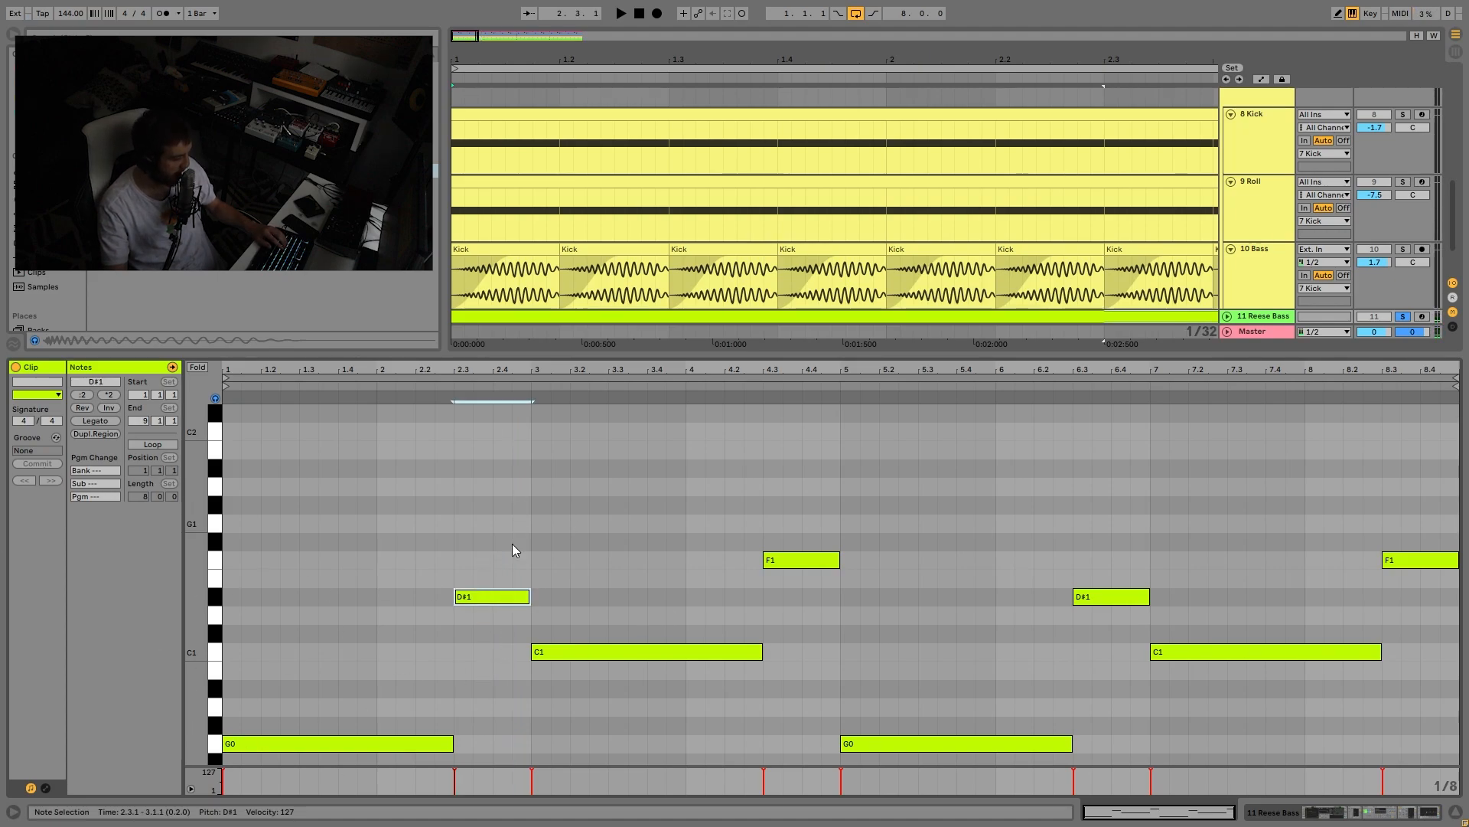
click(646, 591)
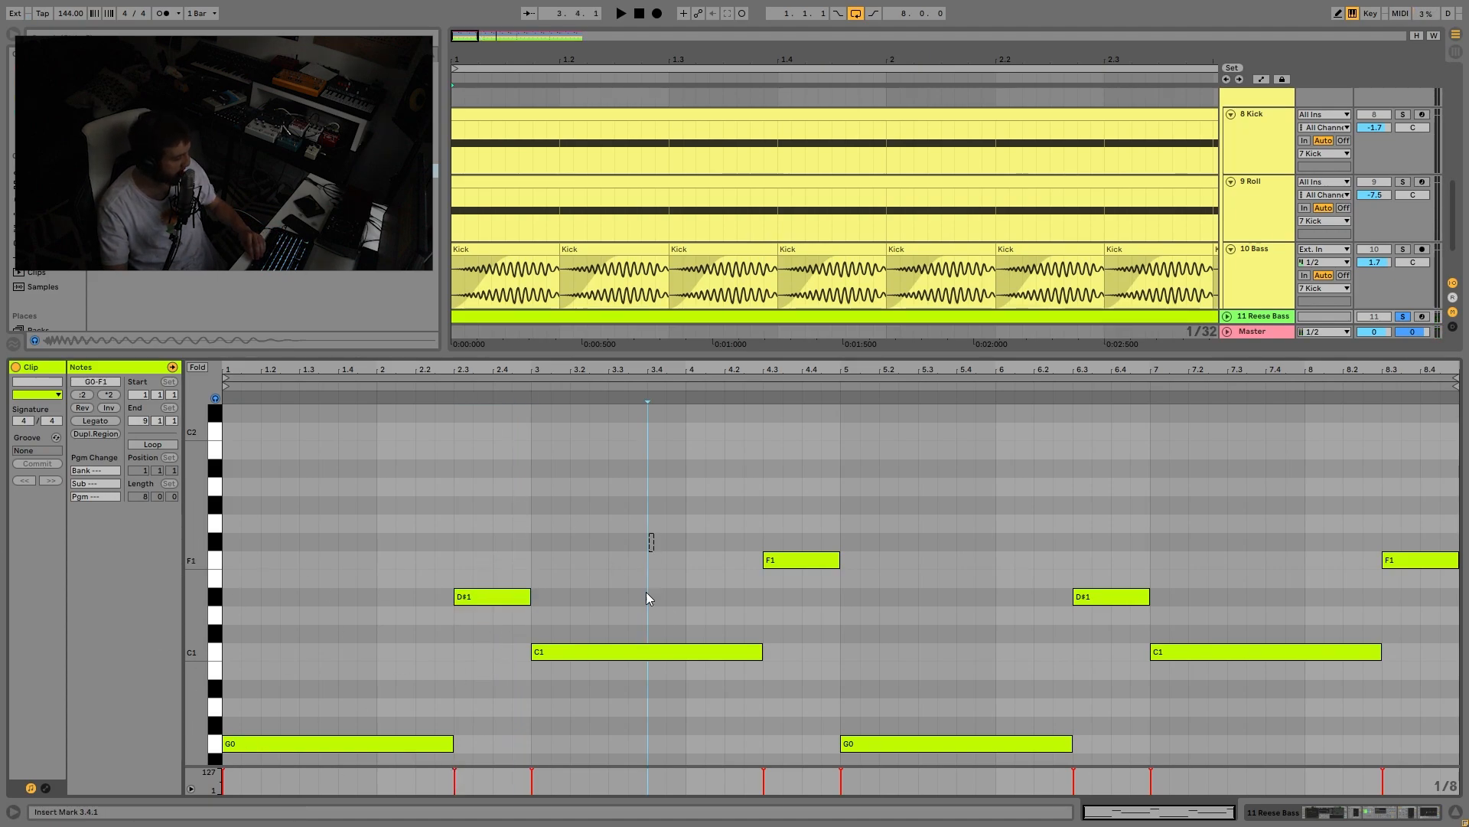
click(660, 651)
drag(355, 645, 340, 758)
drag(494, 548, 490, 660)
drag(623, 577, 664, 756)
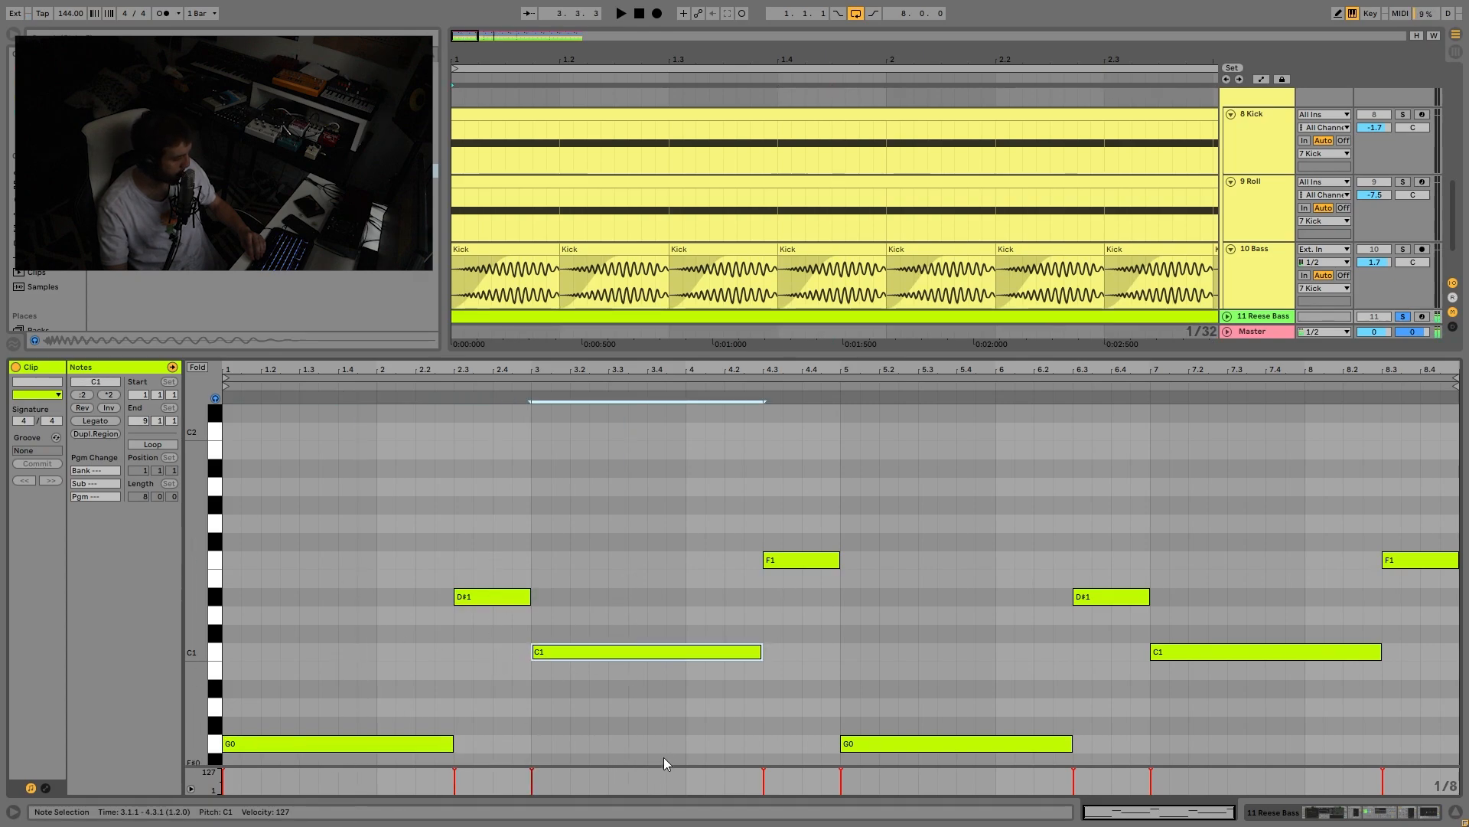
click(804, 626)
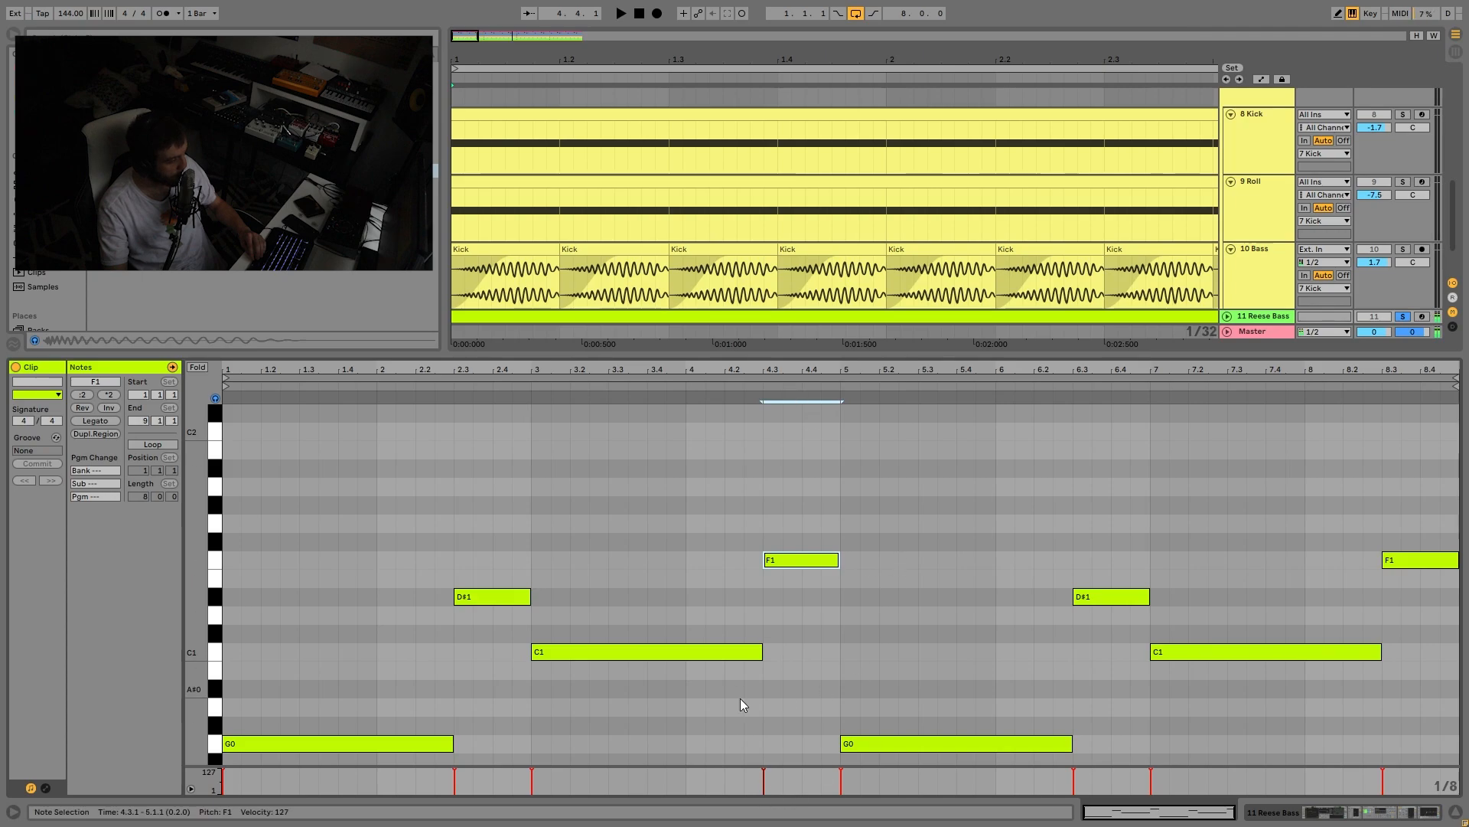
Step: Transpose the Reese Bass clip's F1 note at 4.3 down to A#0
click(813, 565)
key(Down)
key(Down)
key(Down)
key(Down)
key(Down)
key(Down)
key(Down)
key(Down)
key(Down)
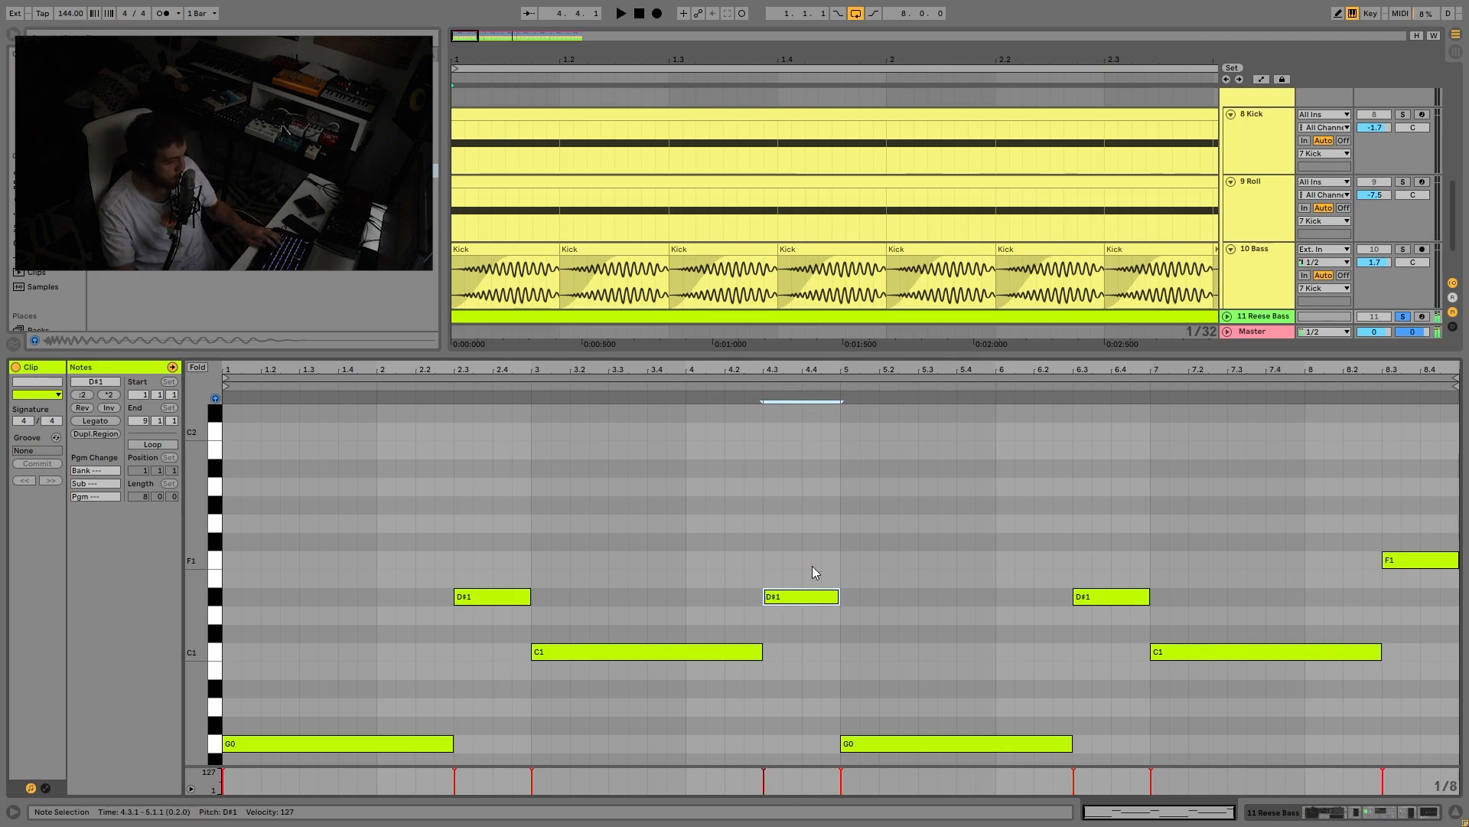
key(Up)
key(Up)
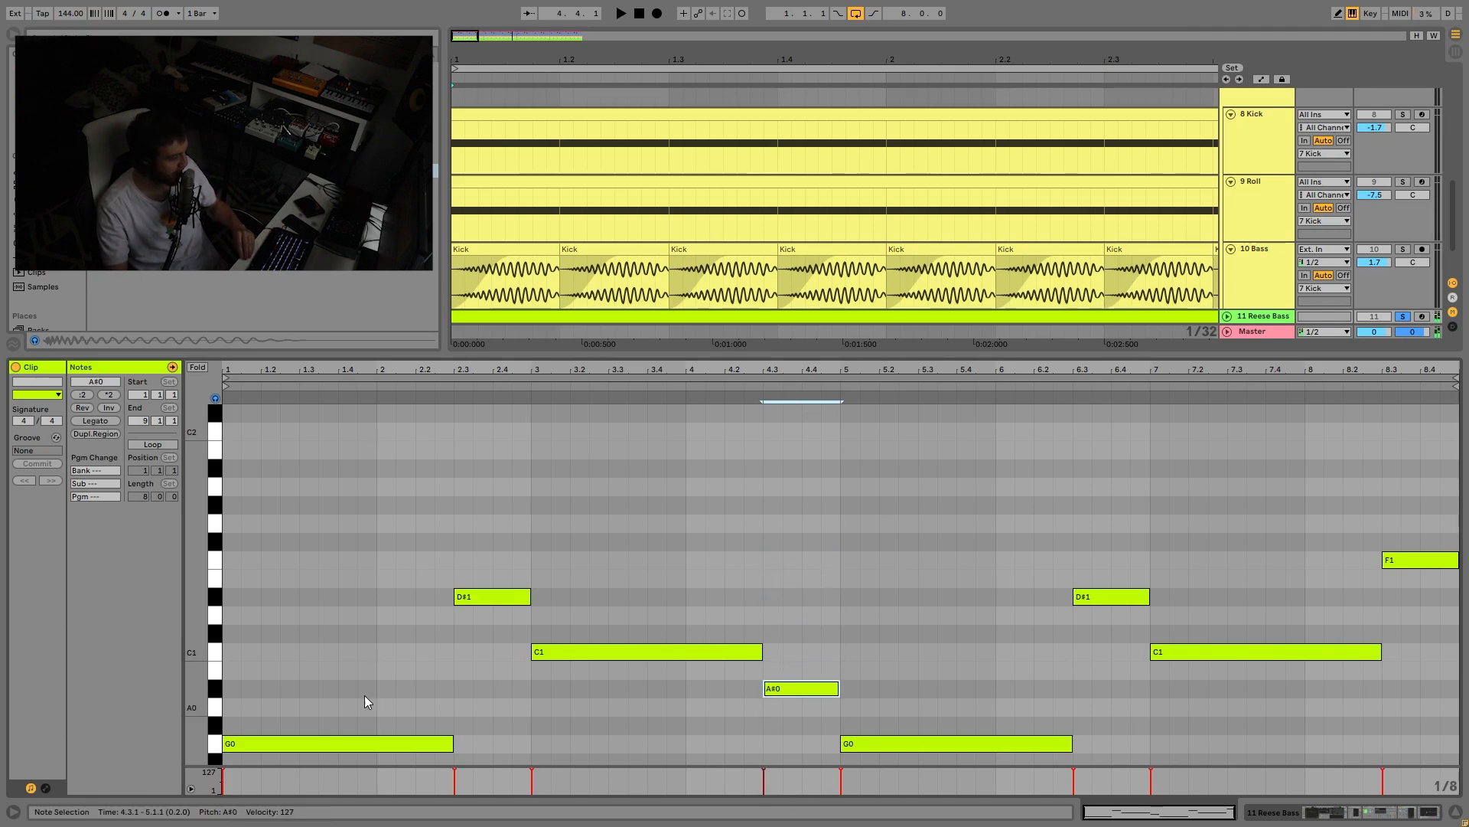
Step: Audition the bass notes from the start through the second G0, then move the A#0 note back to F1
click(410, 743)
click(492, 597)
click(646, 651)
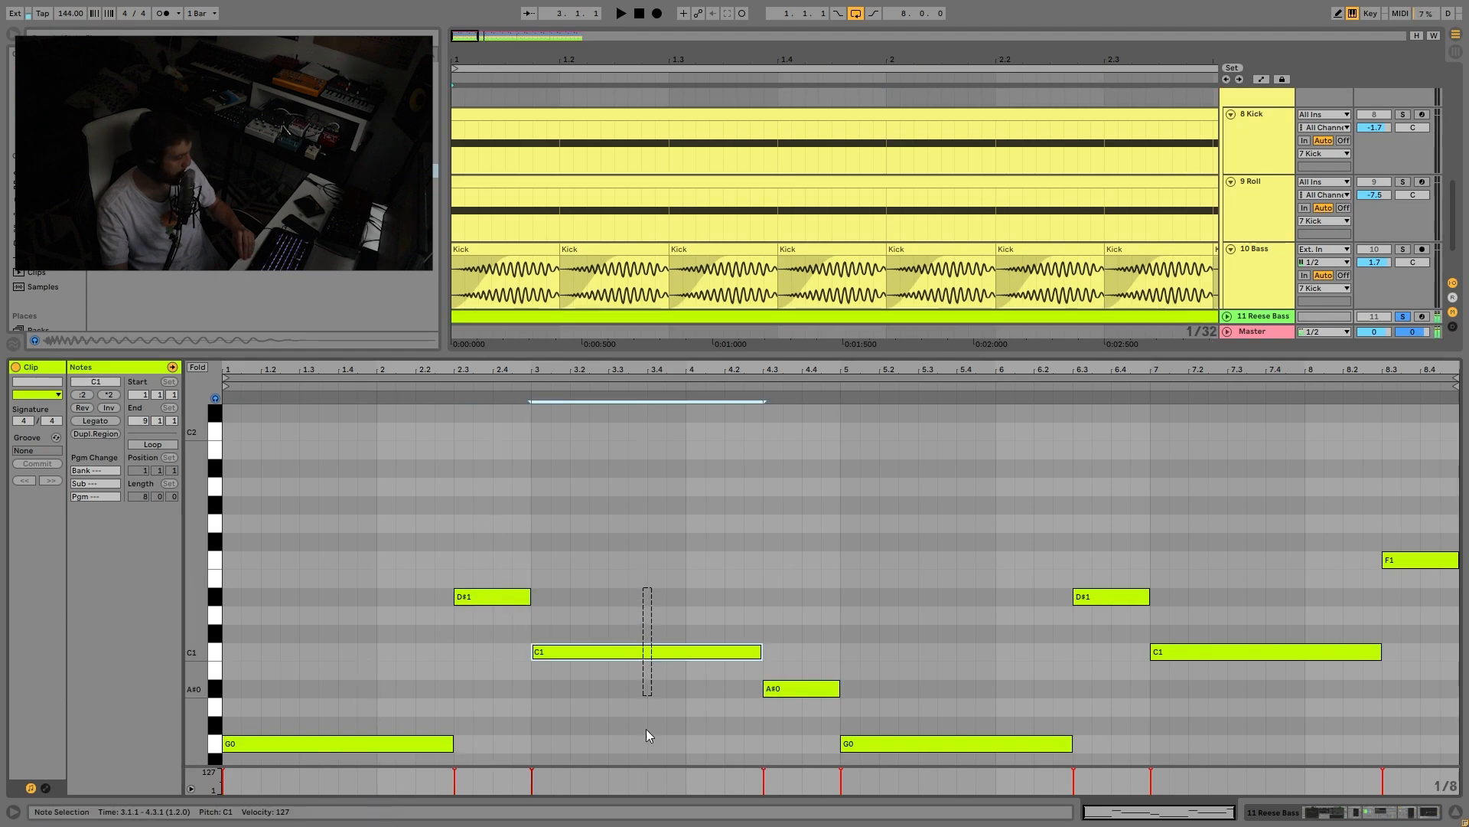
click(912, 744)
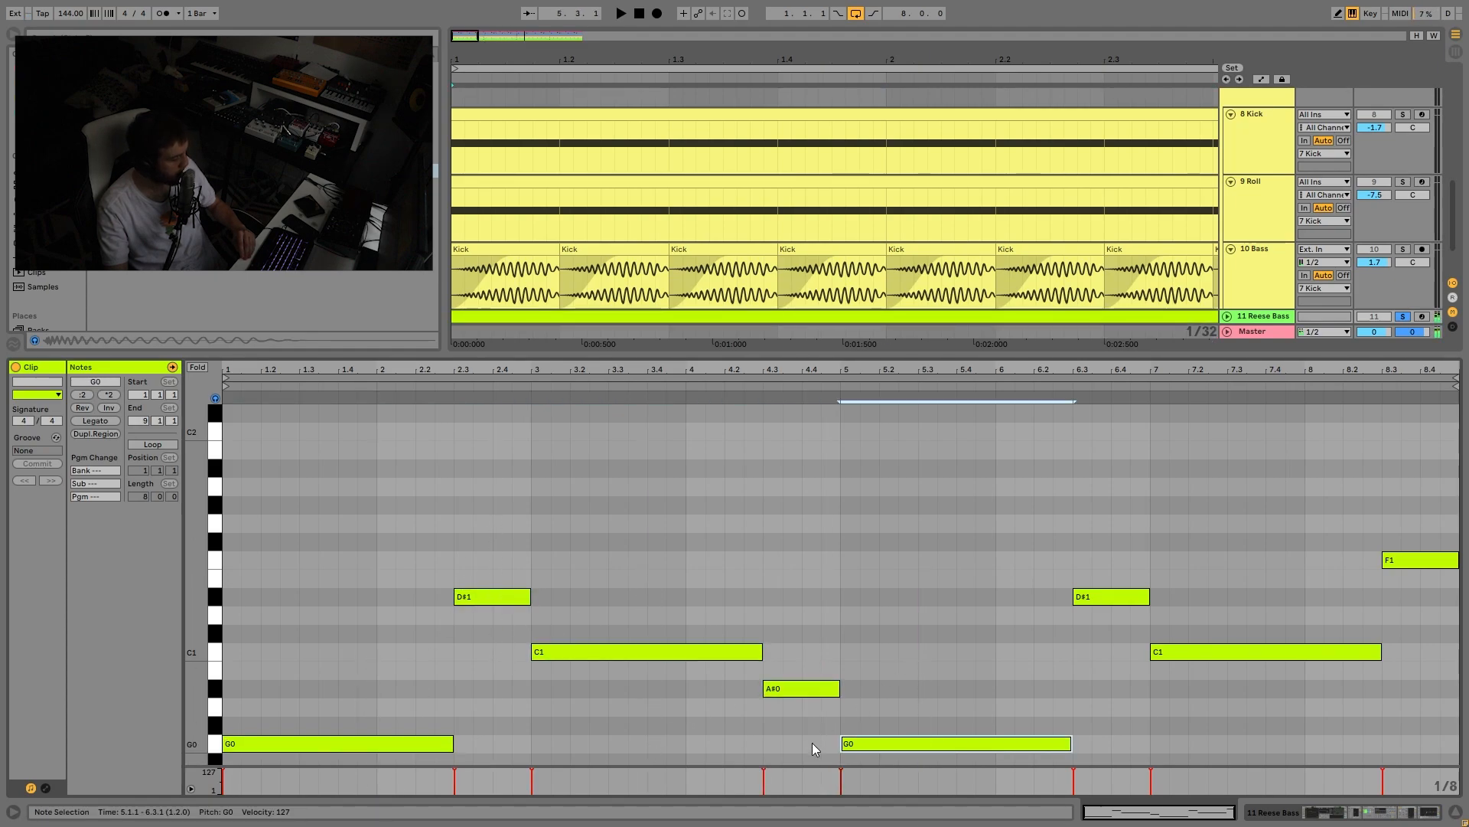
drag(801, 694, 806, 661)
drag(810, 568, 803, 560)
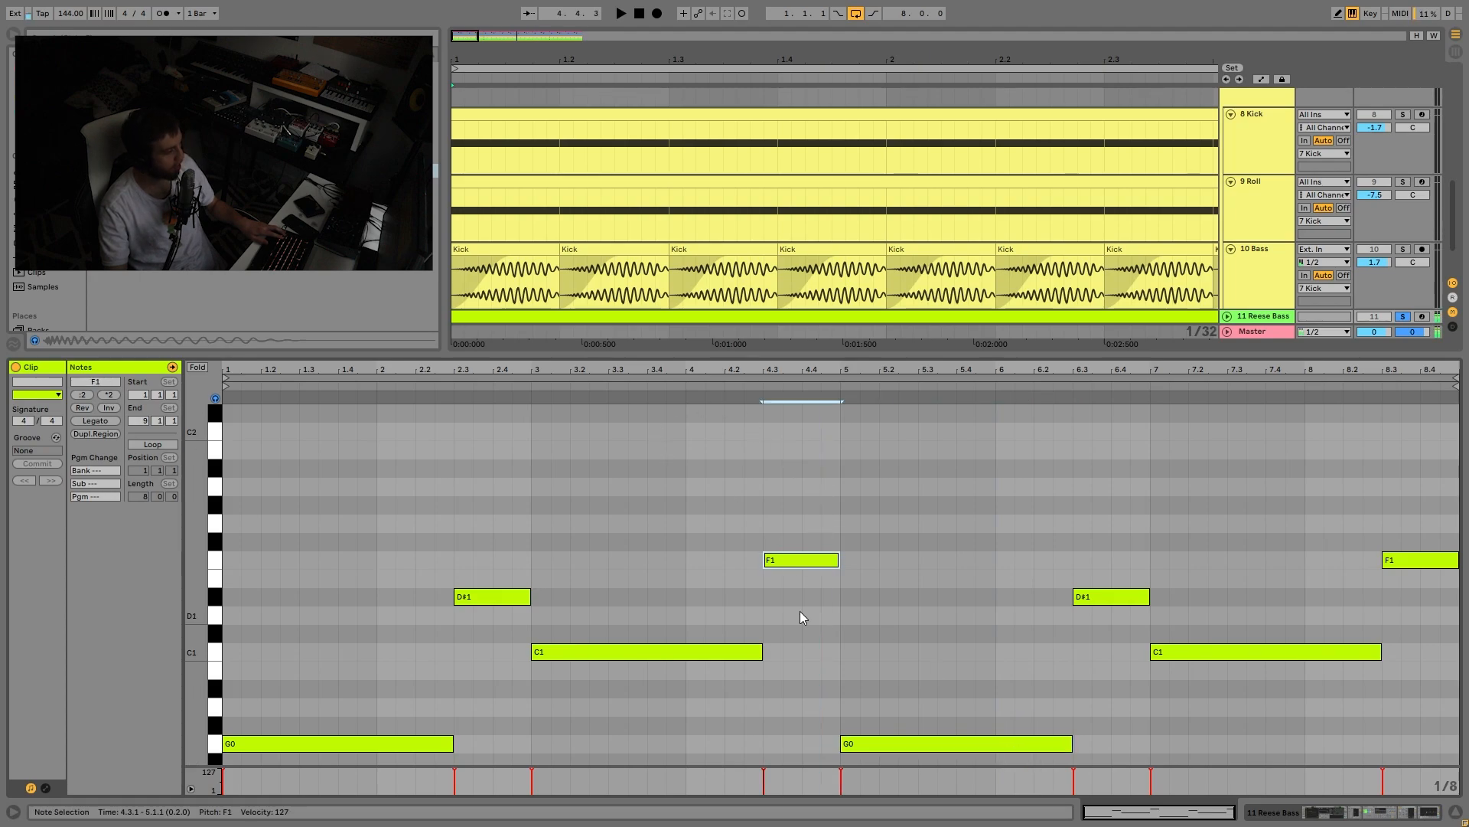
Step: Try the F1 note at 4.3 an octave lower at F0, audition it against the following G0, and raise it back
key(shift+Down)
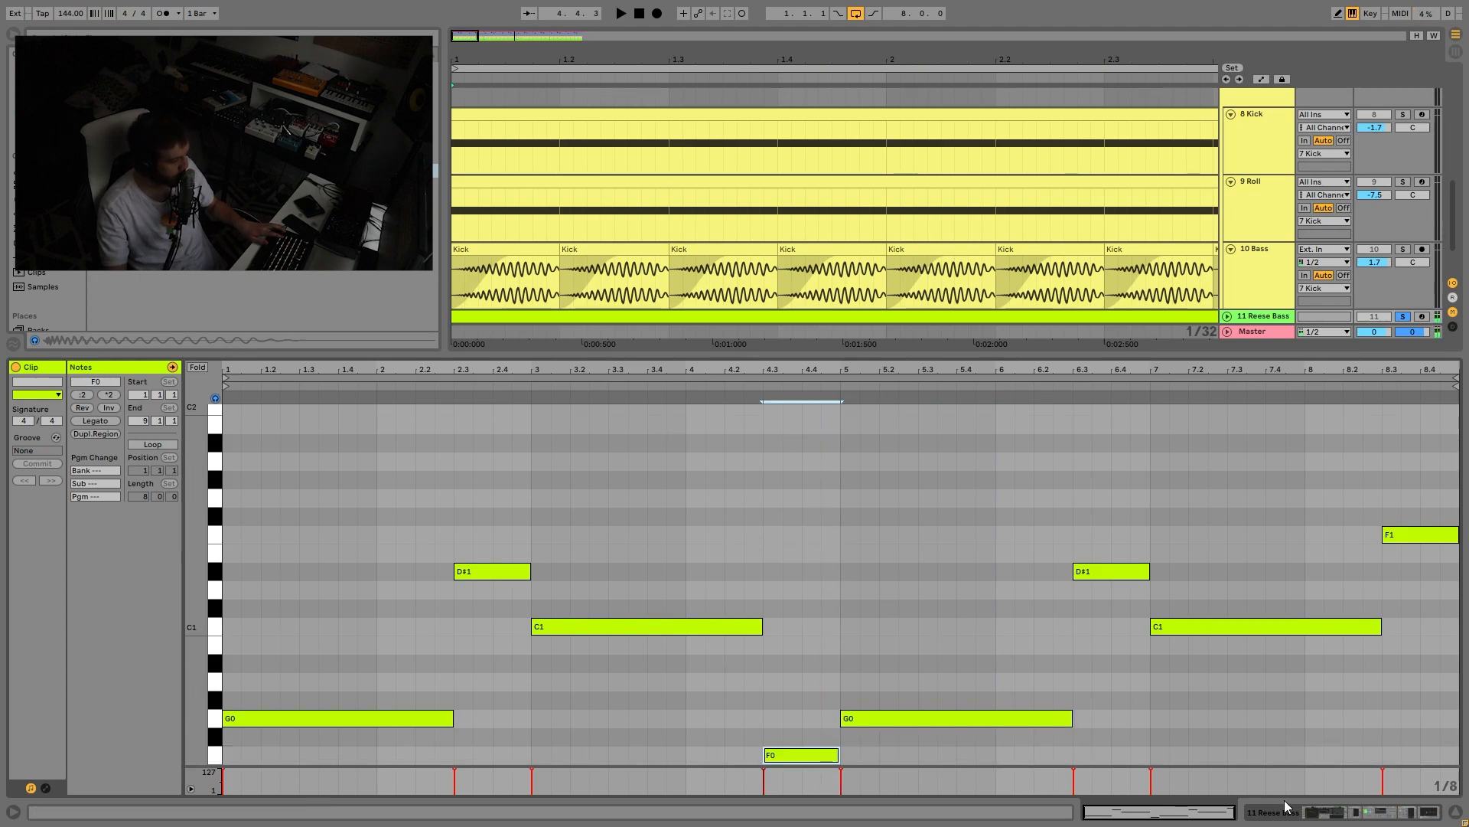
key(alt+Right)
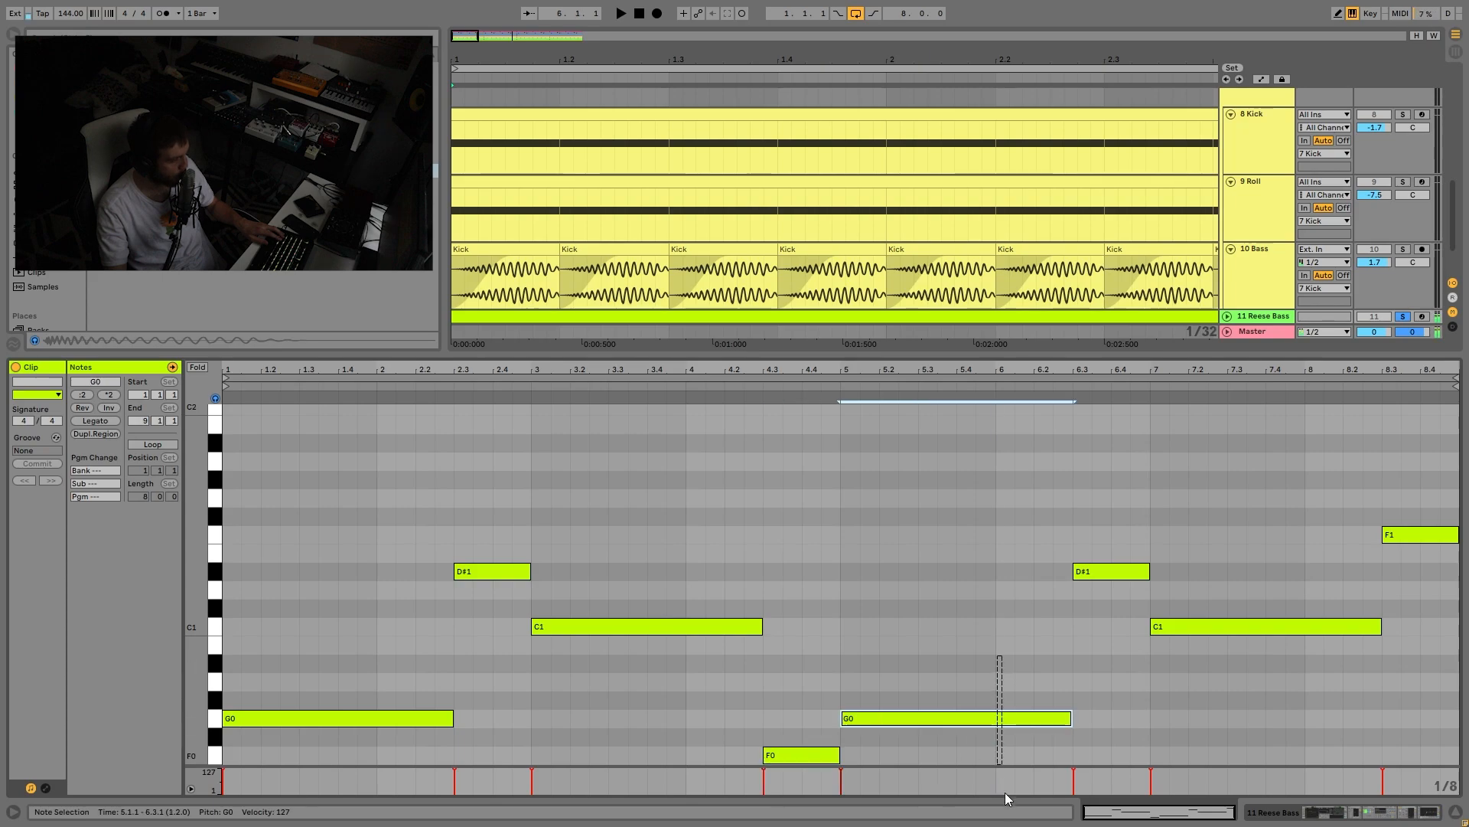
key(alt+Left)
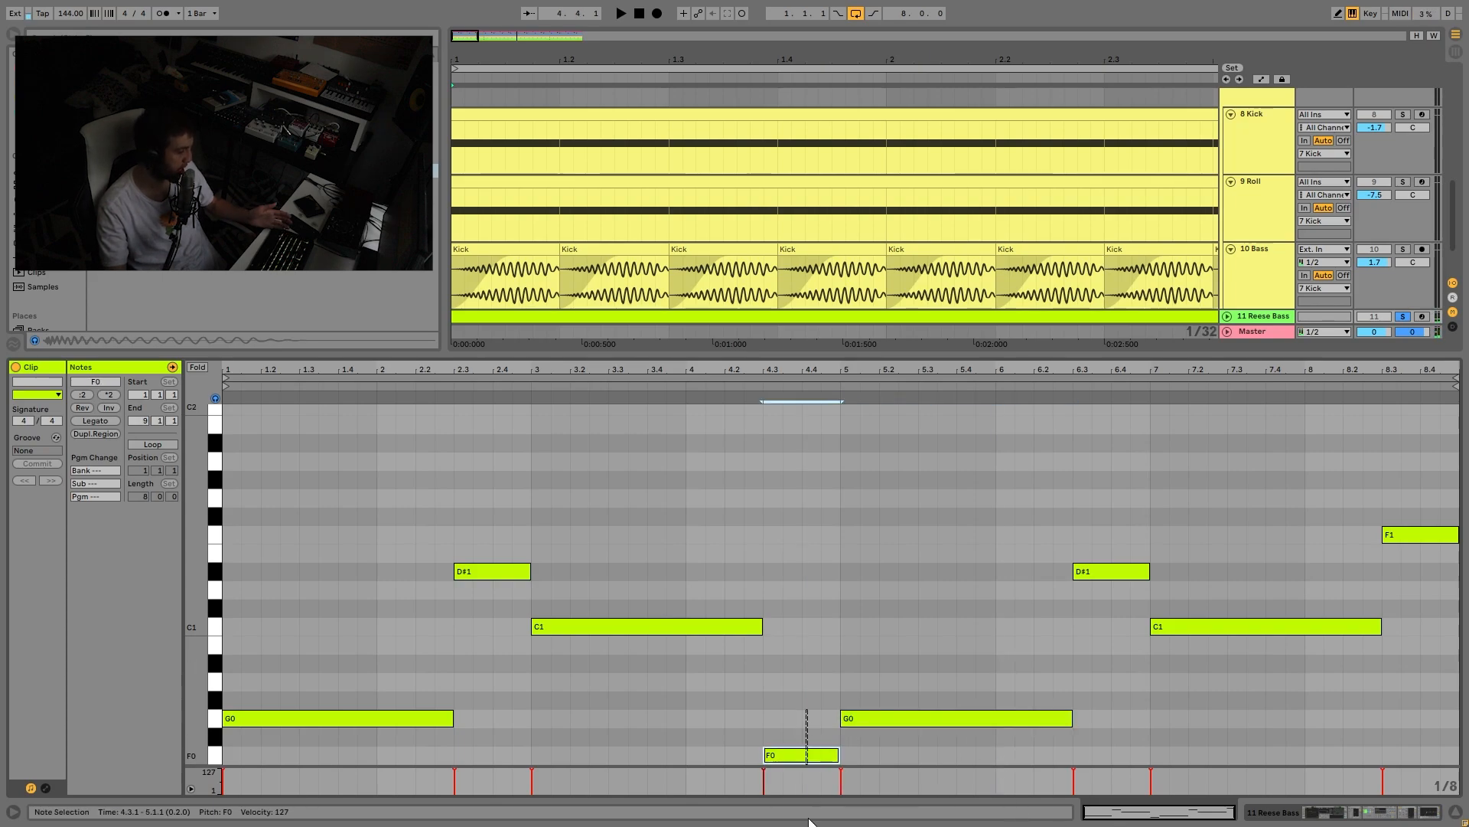
key(shift+Up)
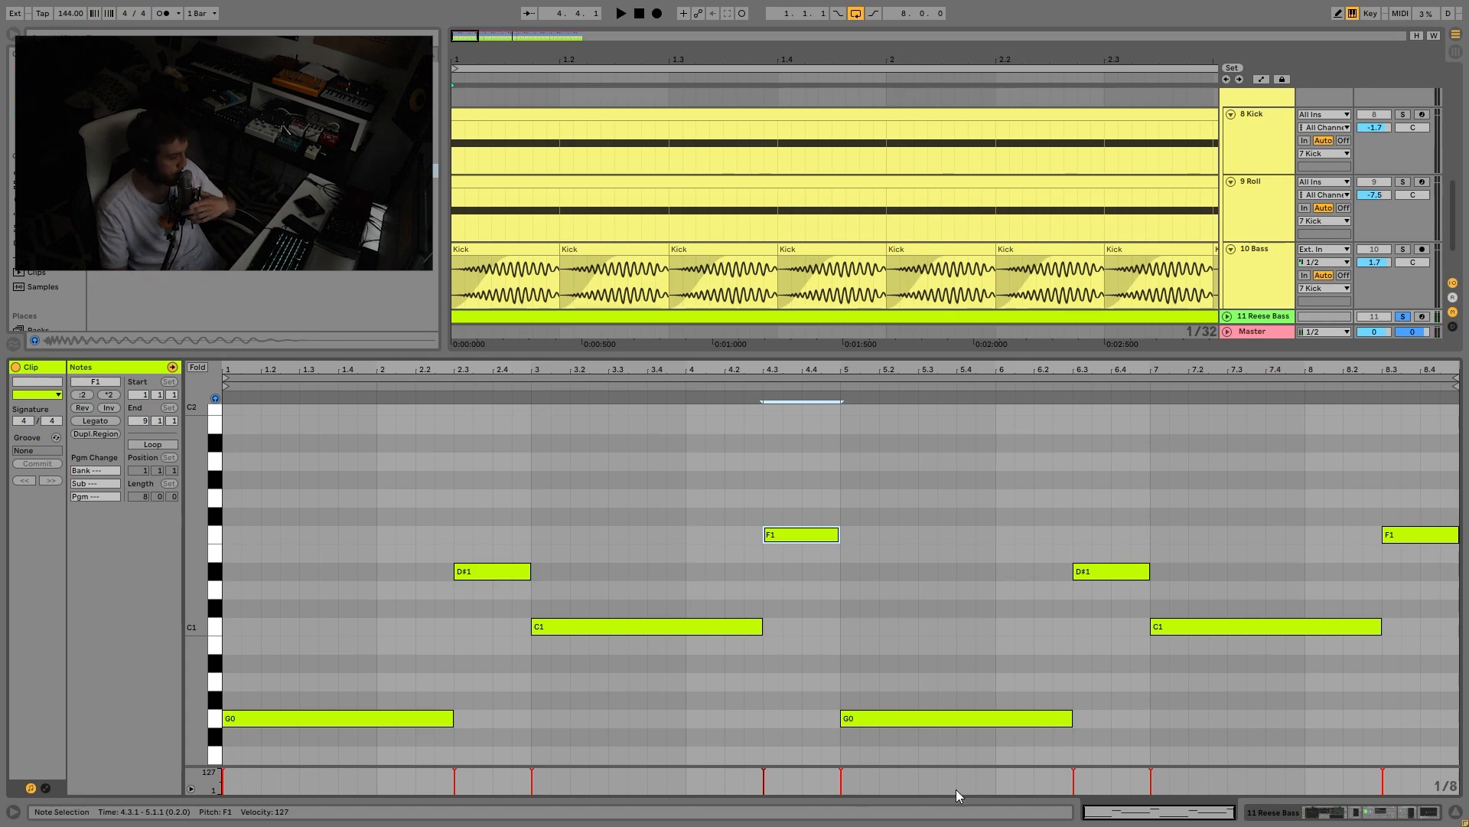
Step: Play the Reese Bass, then stop and show its Wavetable synth with the Amp envelope and second oscillator settings
key(space)
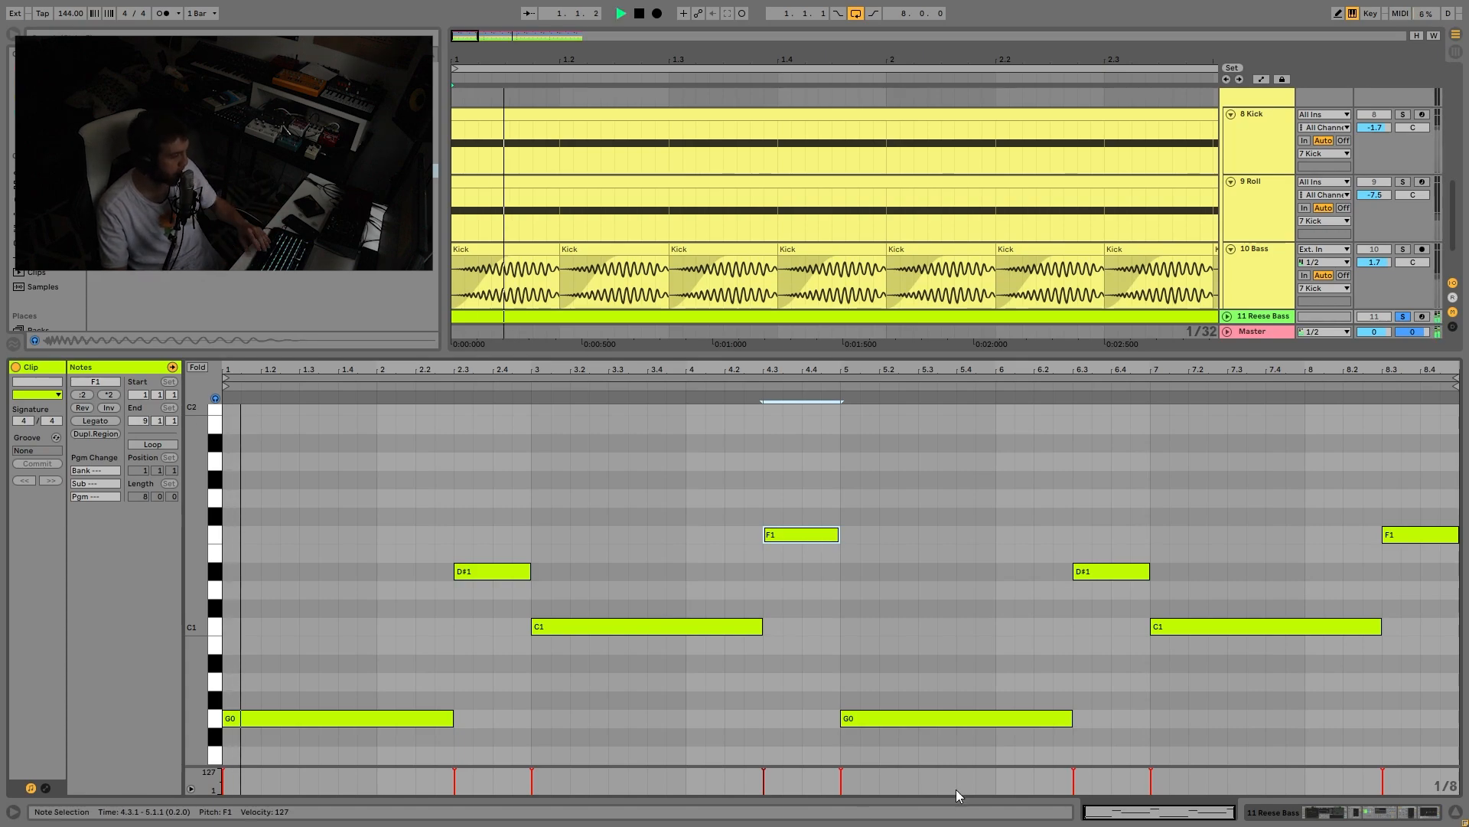
click(1265, 314)
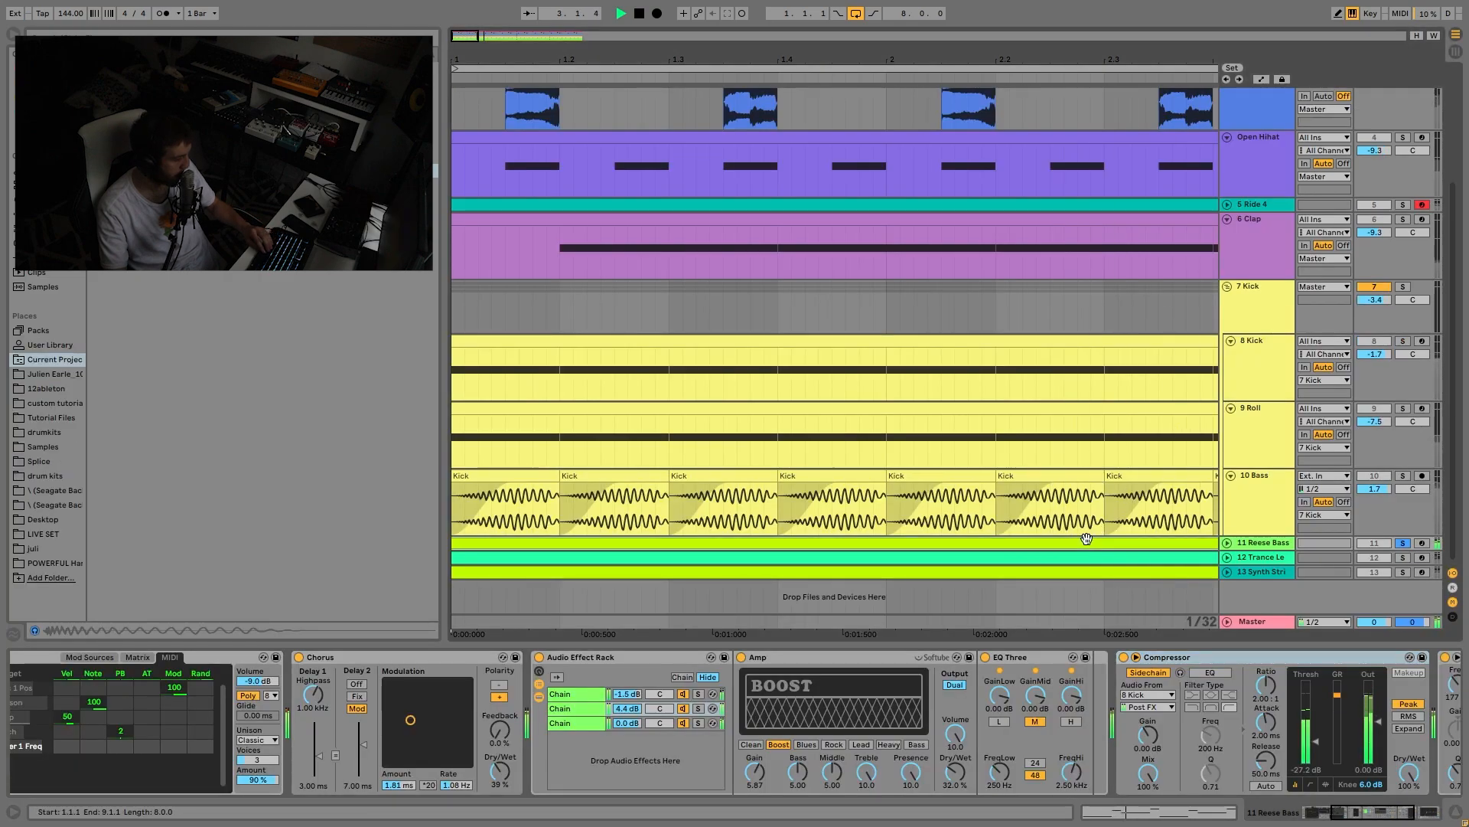
drag(1353, 819, 1324, 819)
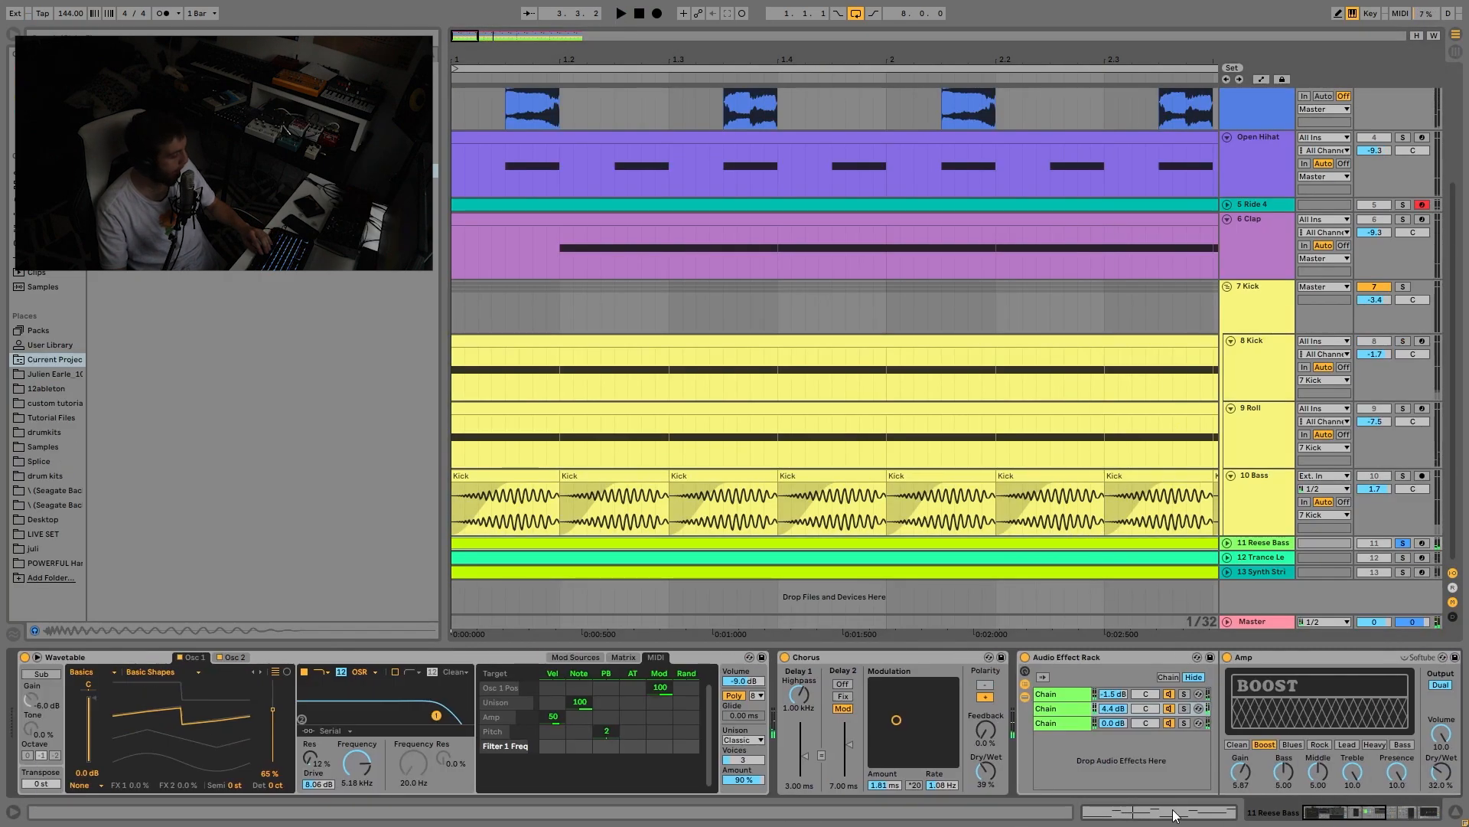
click(576, 657)
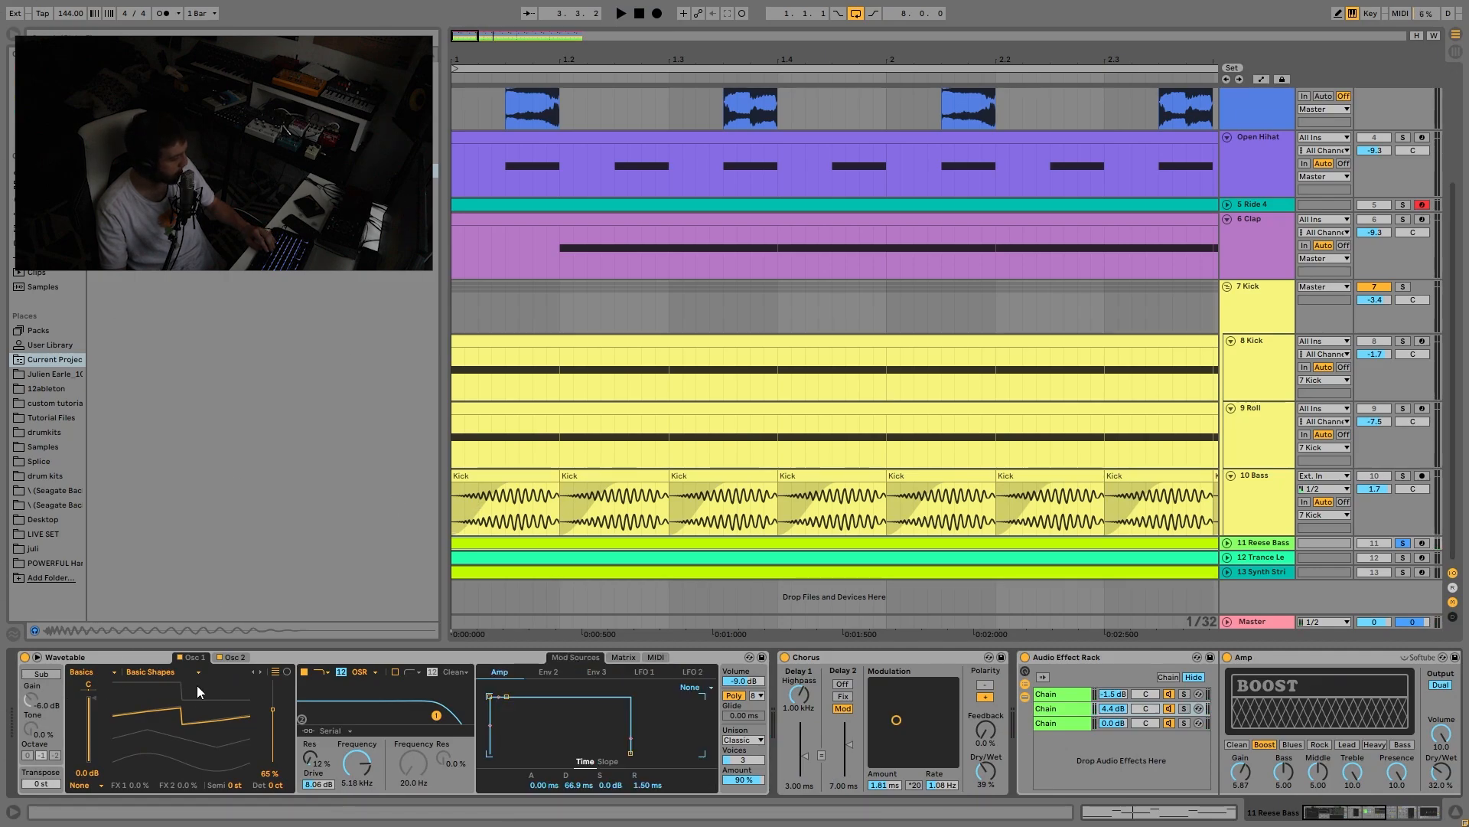
click(243, 656)
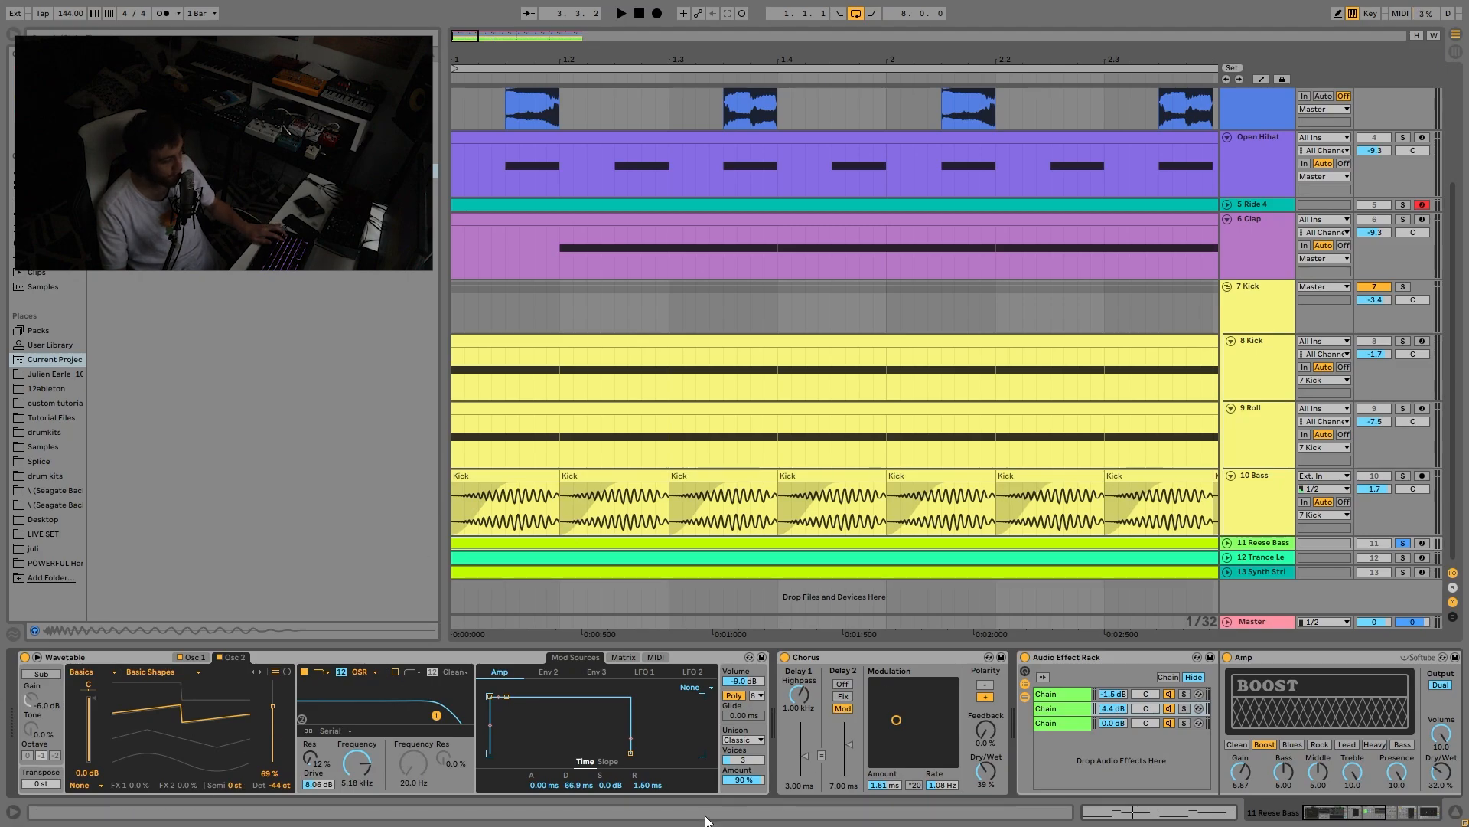
Step: Show the Reese Bass effects chain through to the sidechained Compressor and briefly audition the bass
scroll(637, 741, right, 8)
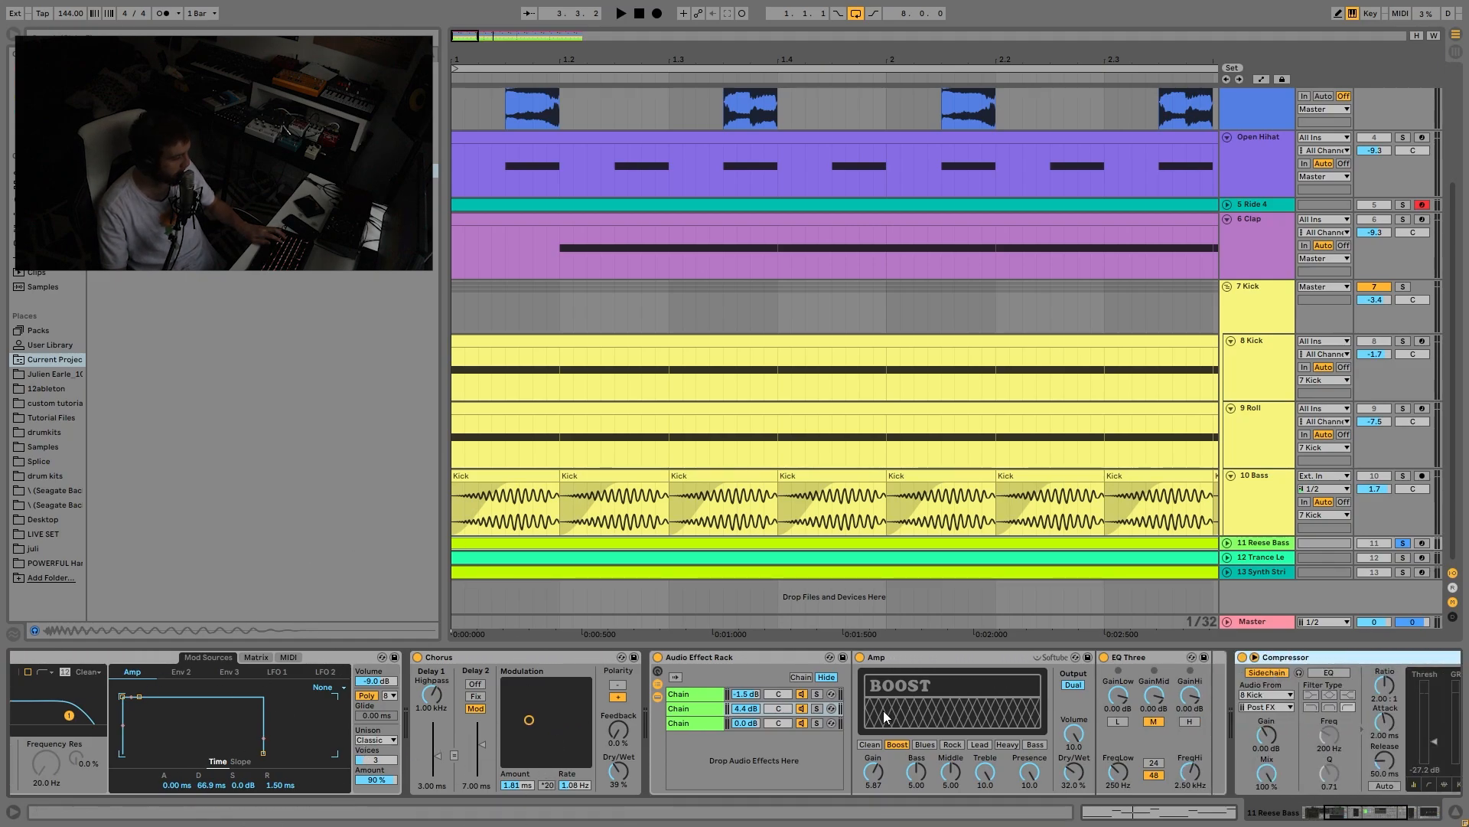
scroll(688, 724, right, 4)
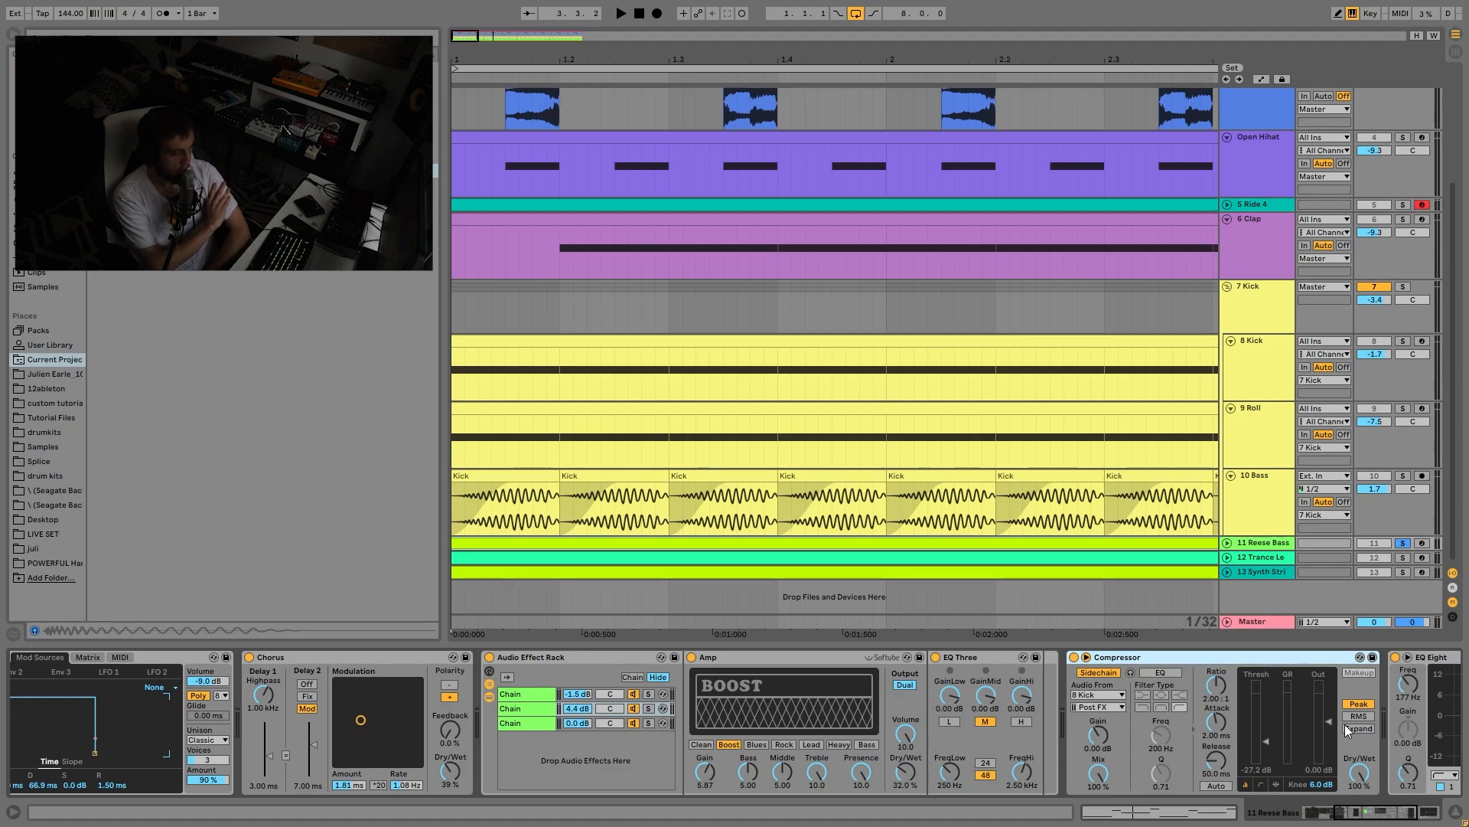
key(space)
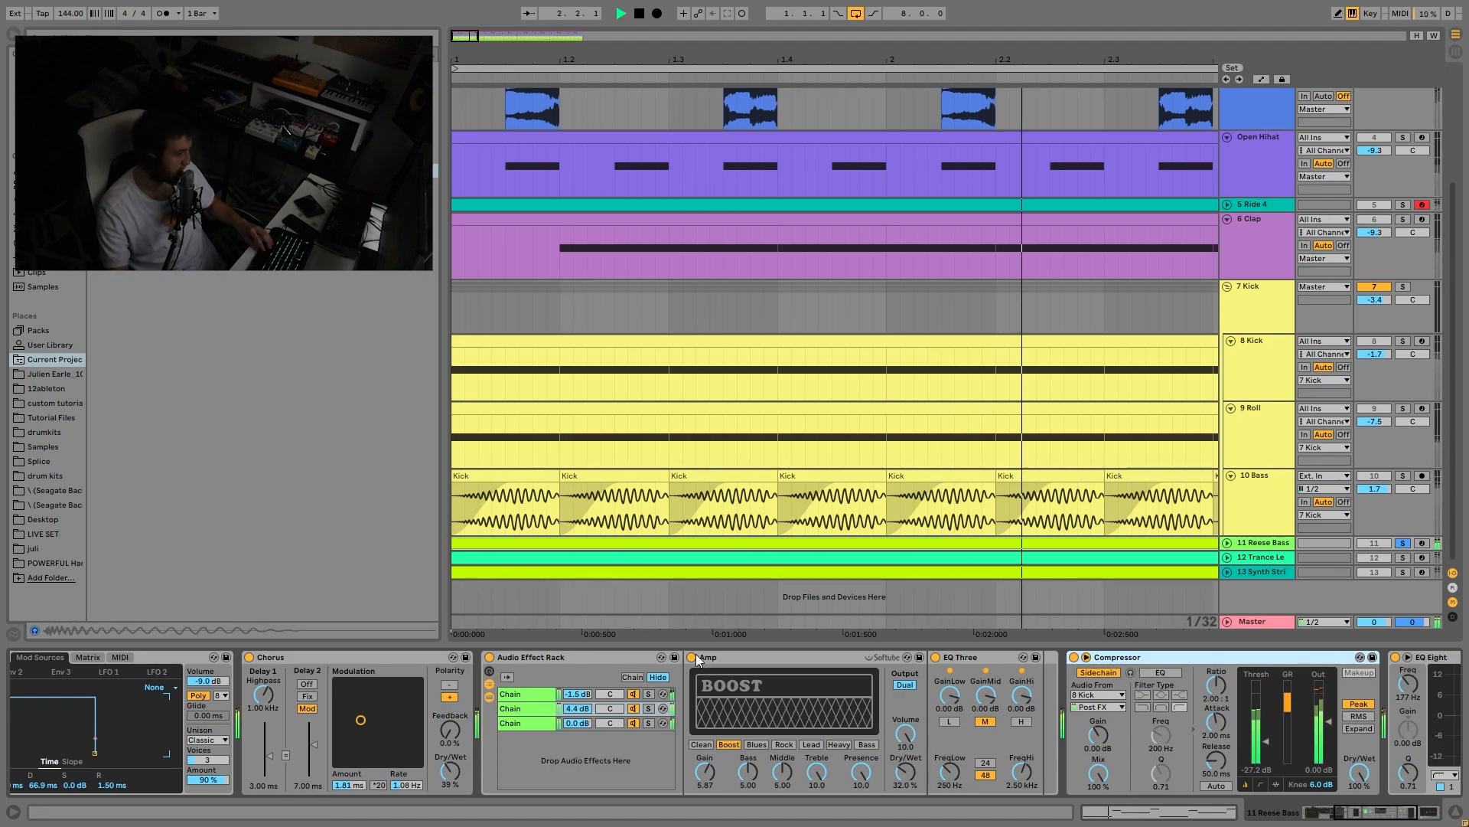
key(space)
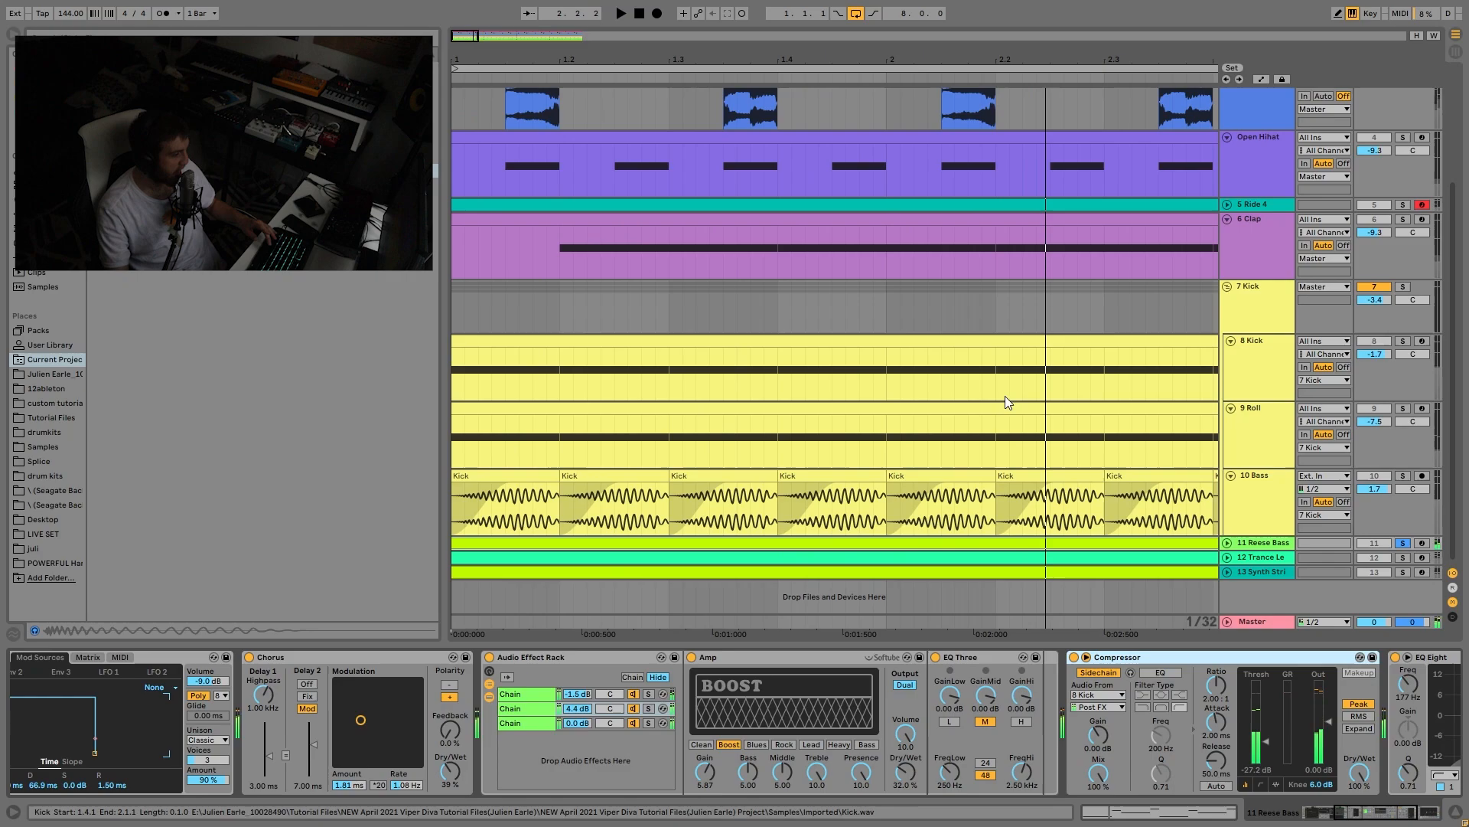
Step: Solo the Kick group alongside the Reese Bass, audition both together, and remove the group's solo
click(1405, 287)
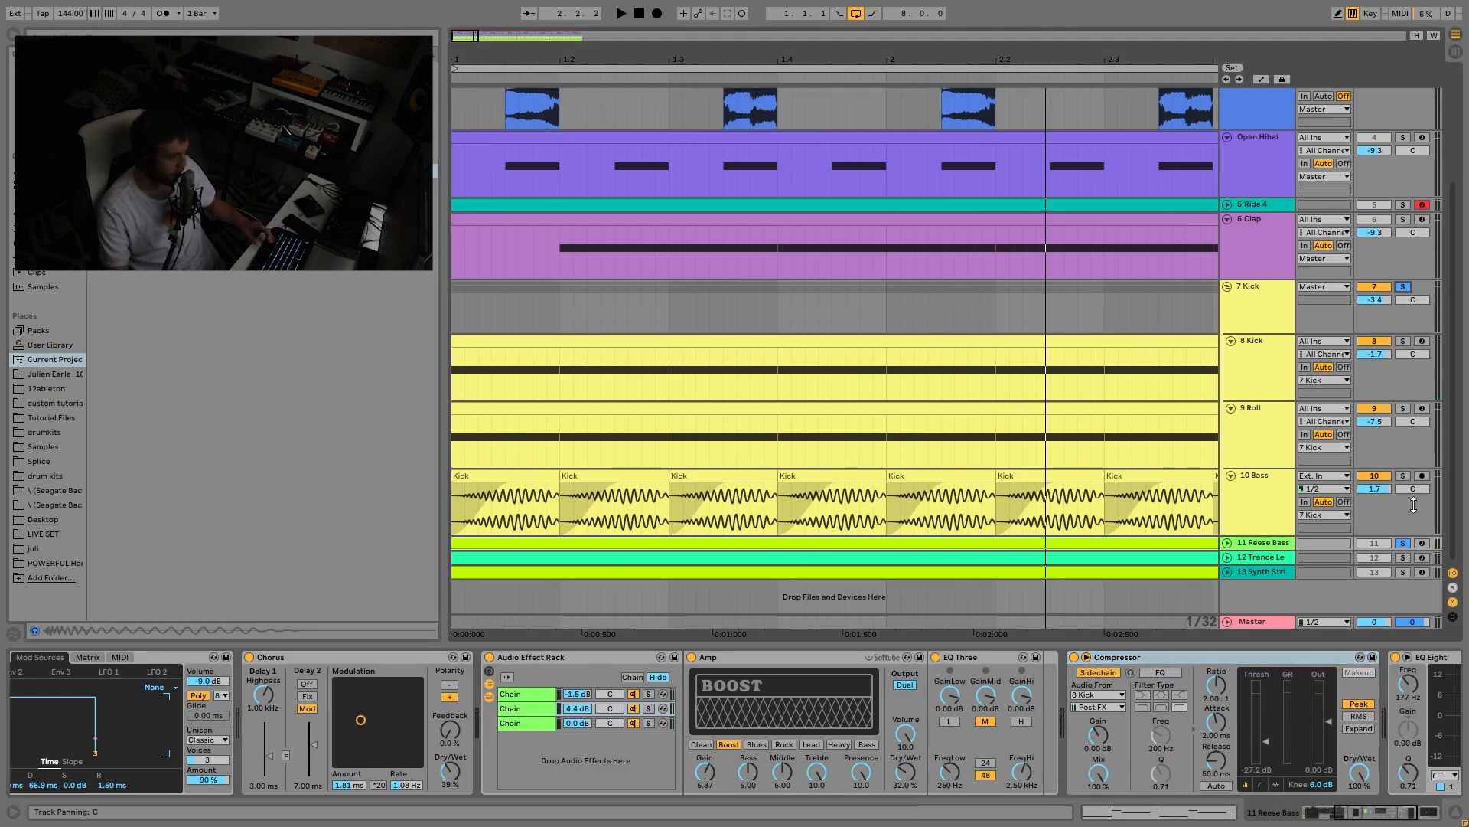
key(space)
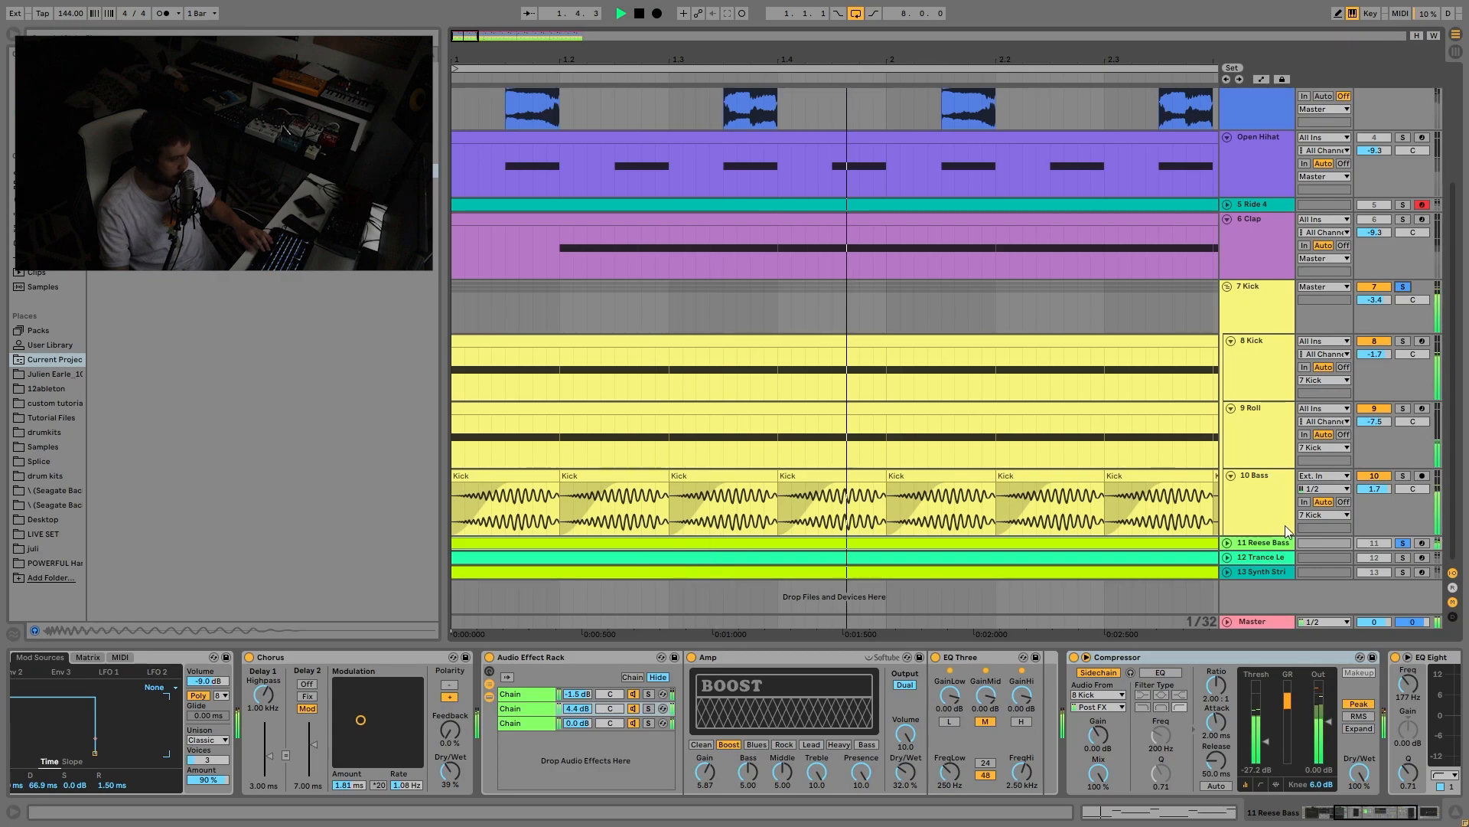
key(space)
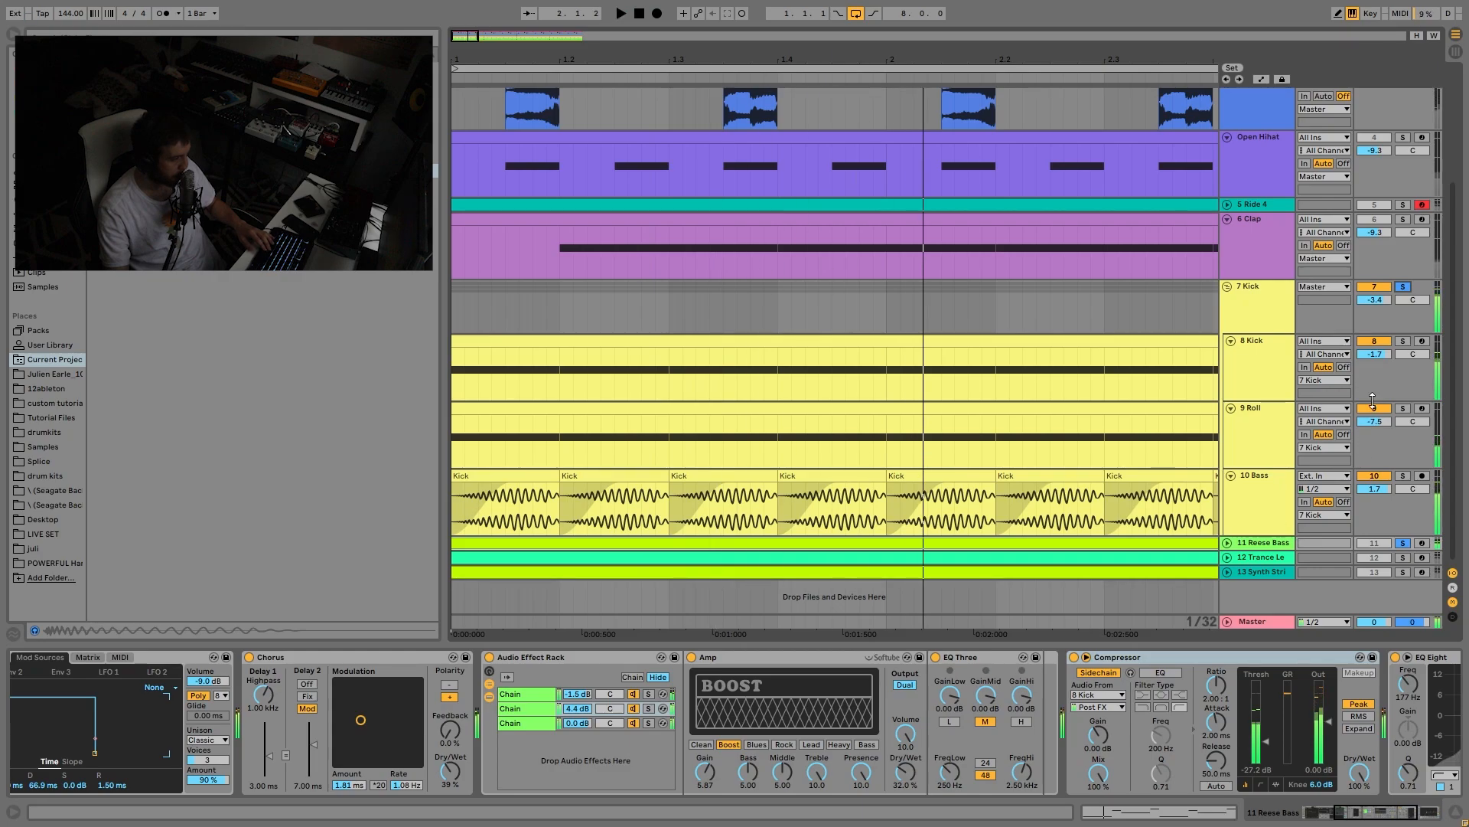
click(1406, 286)
Step: Solo and audition the three chains of the Audio Effect Rack in turn: Saturator, Amp, and the low-band EQ Three
scroll(352, 681, right, 3)
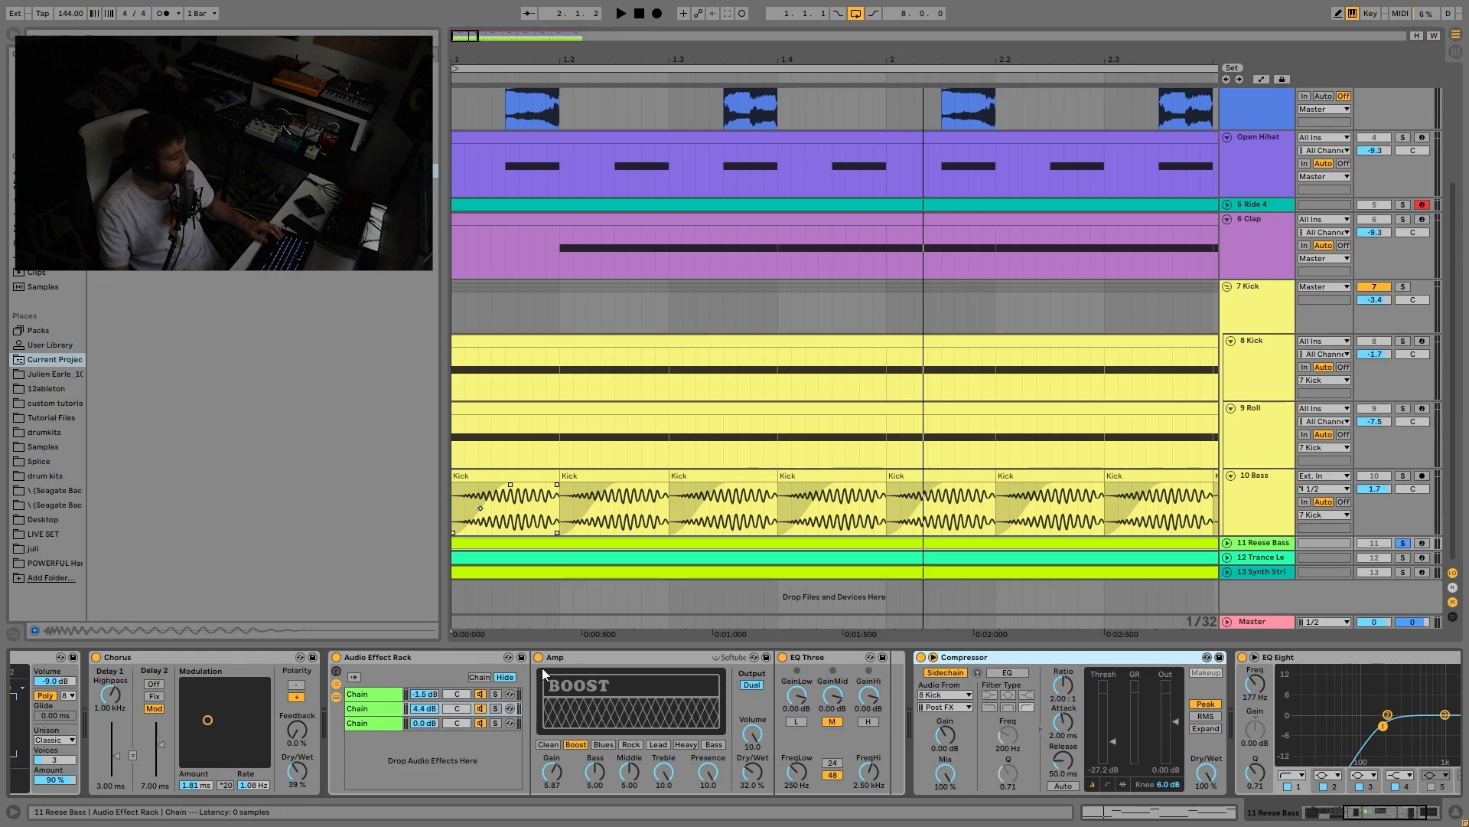
click(495, 696)
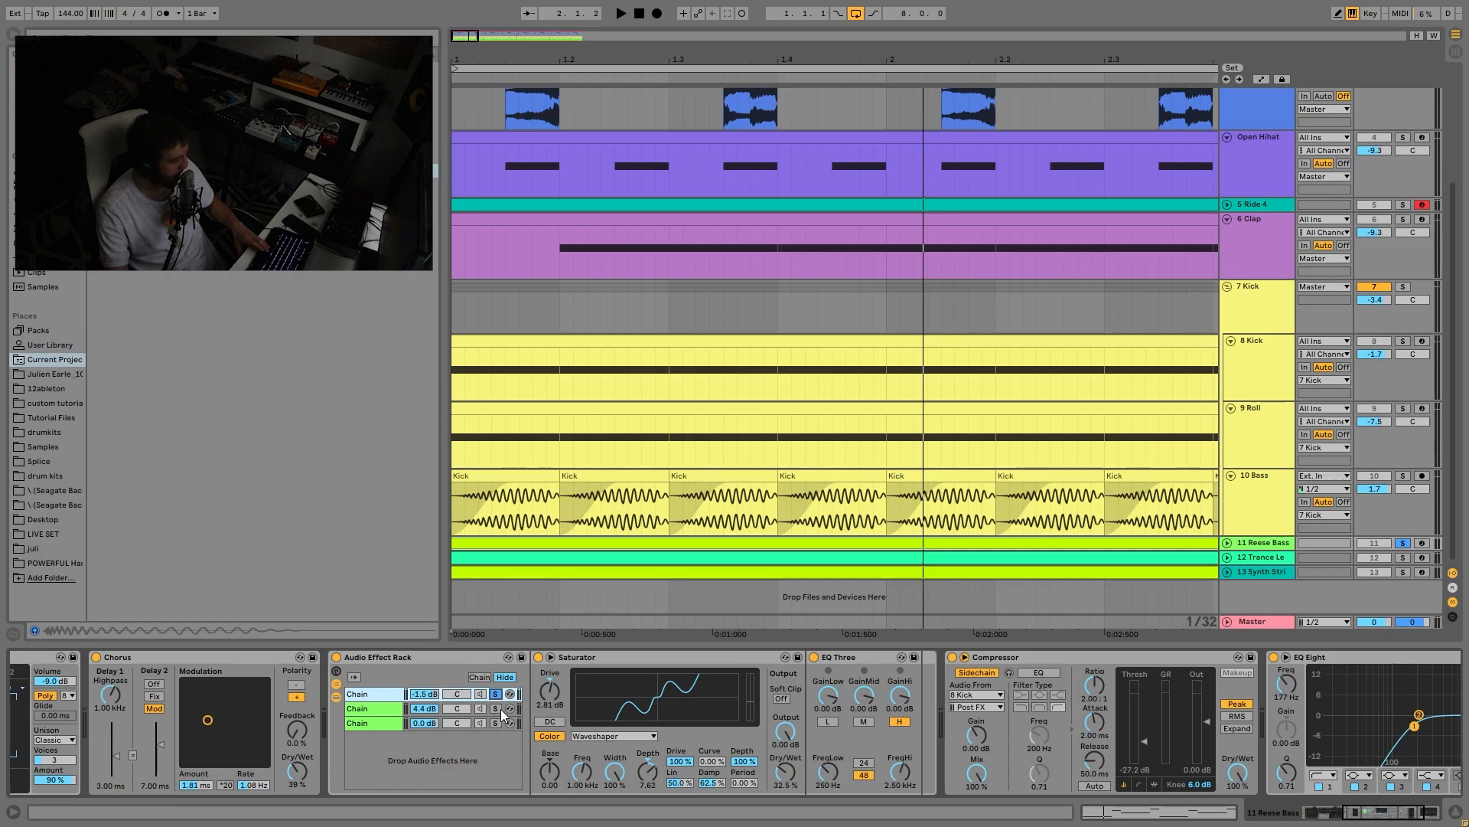
key(space)
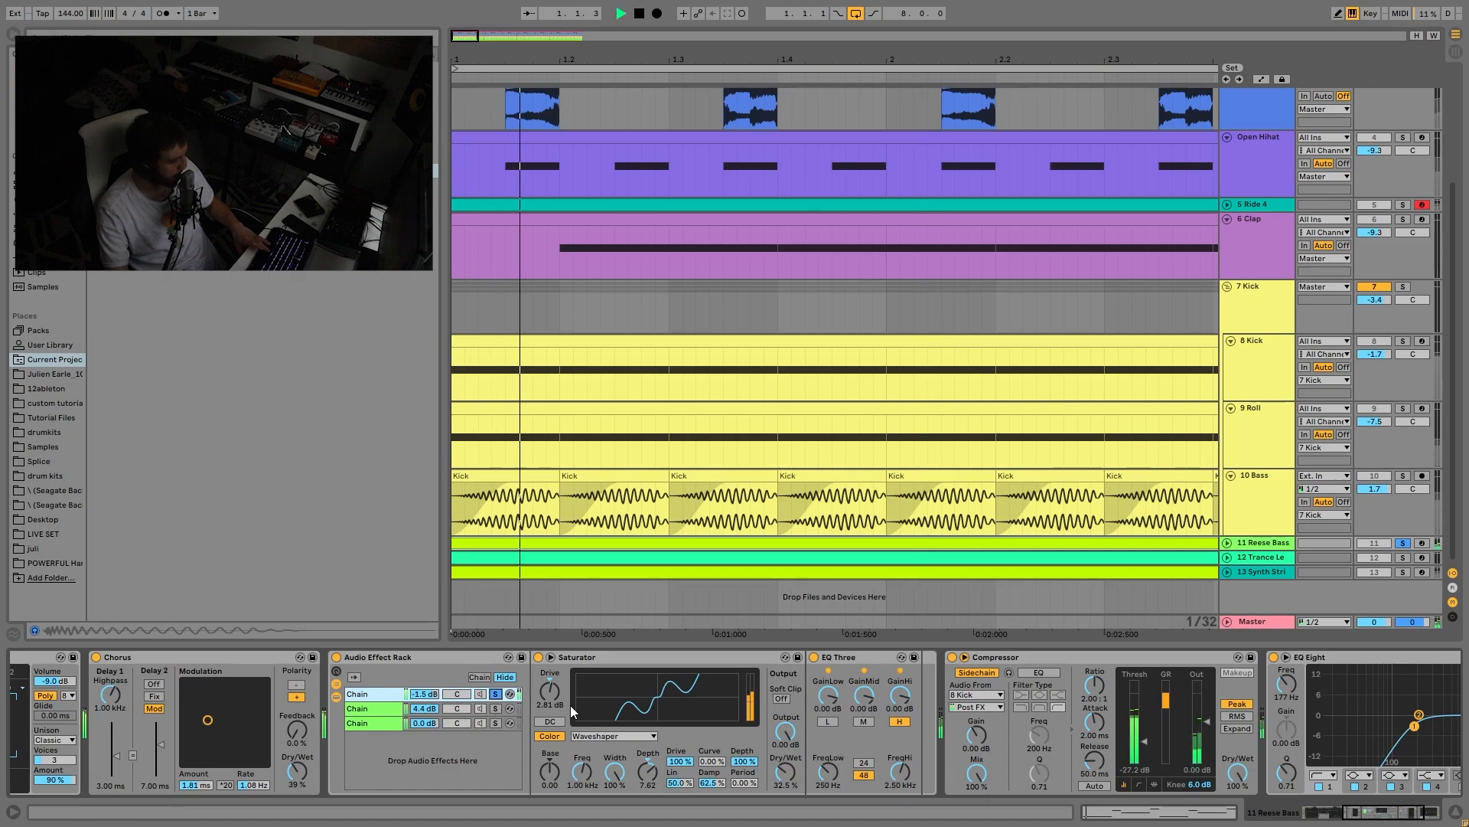
click(503, 713)
key(space)
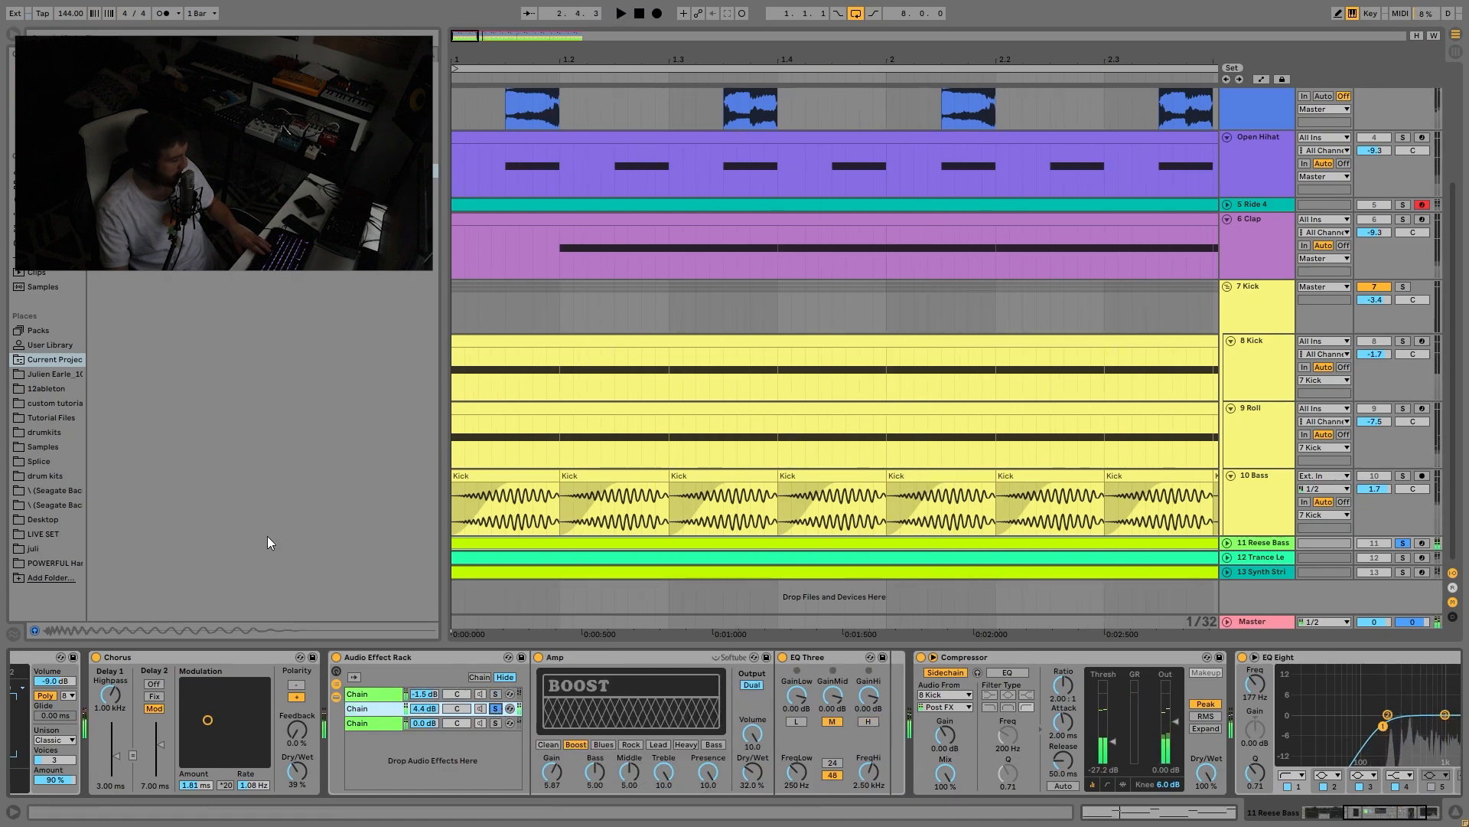
click(495, 723)
key(space)
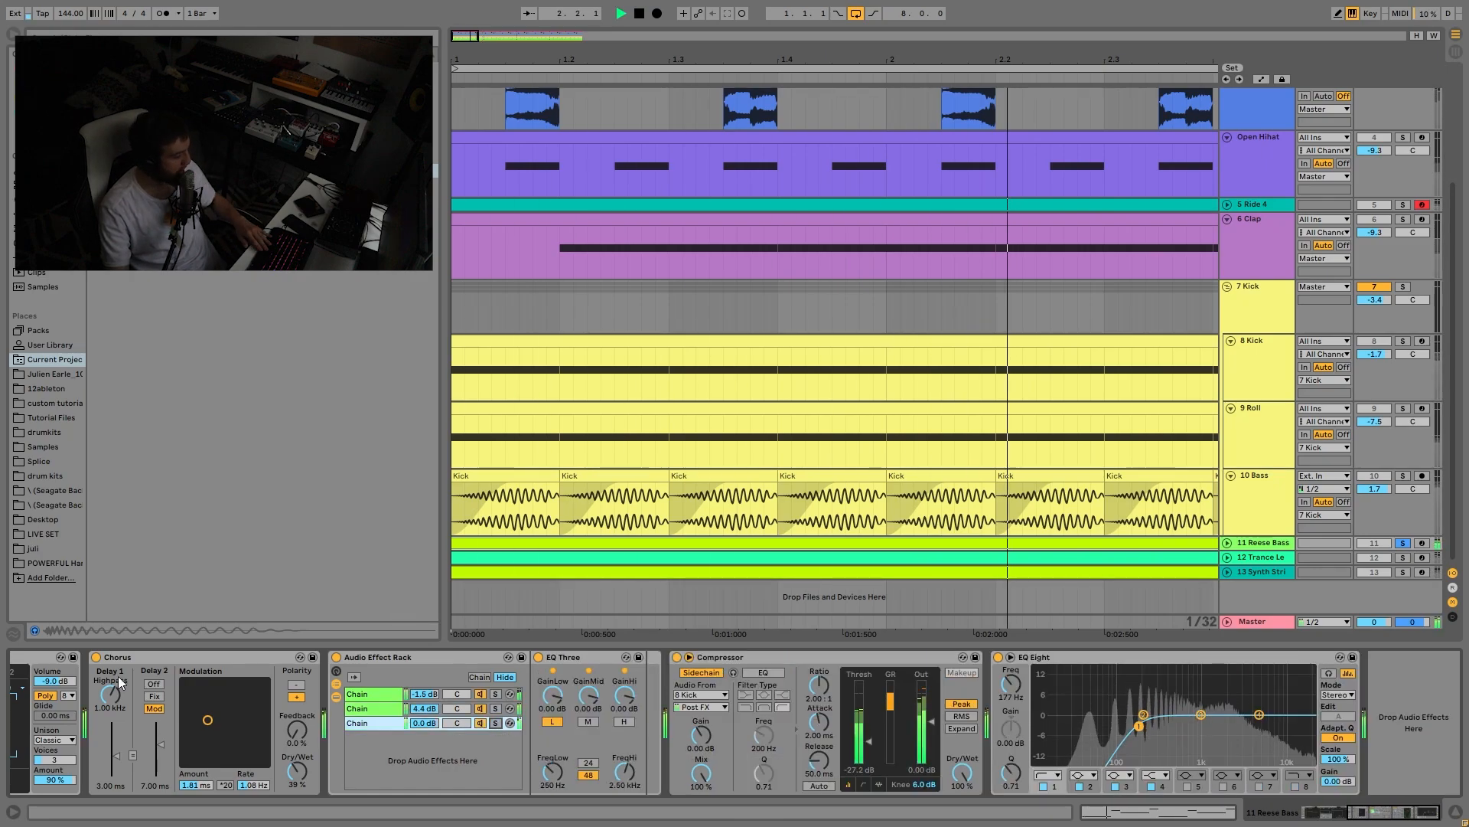
key(space)
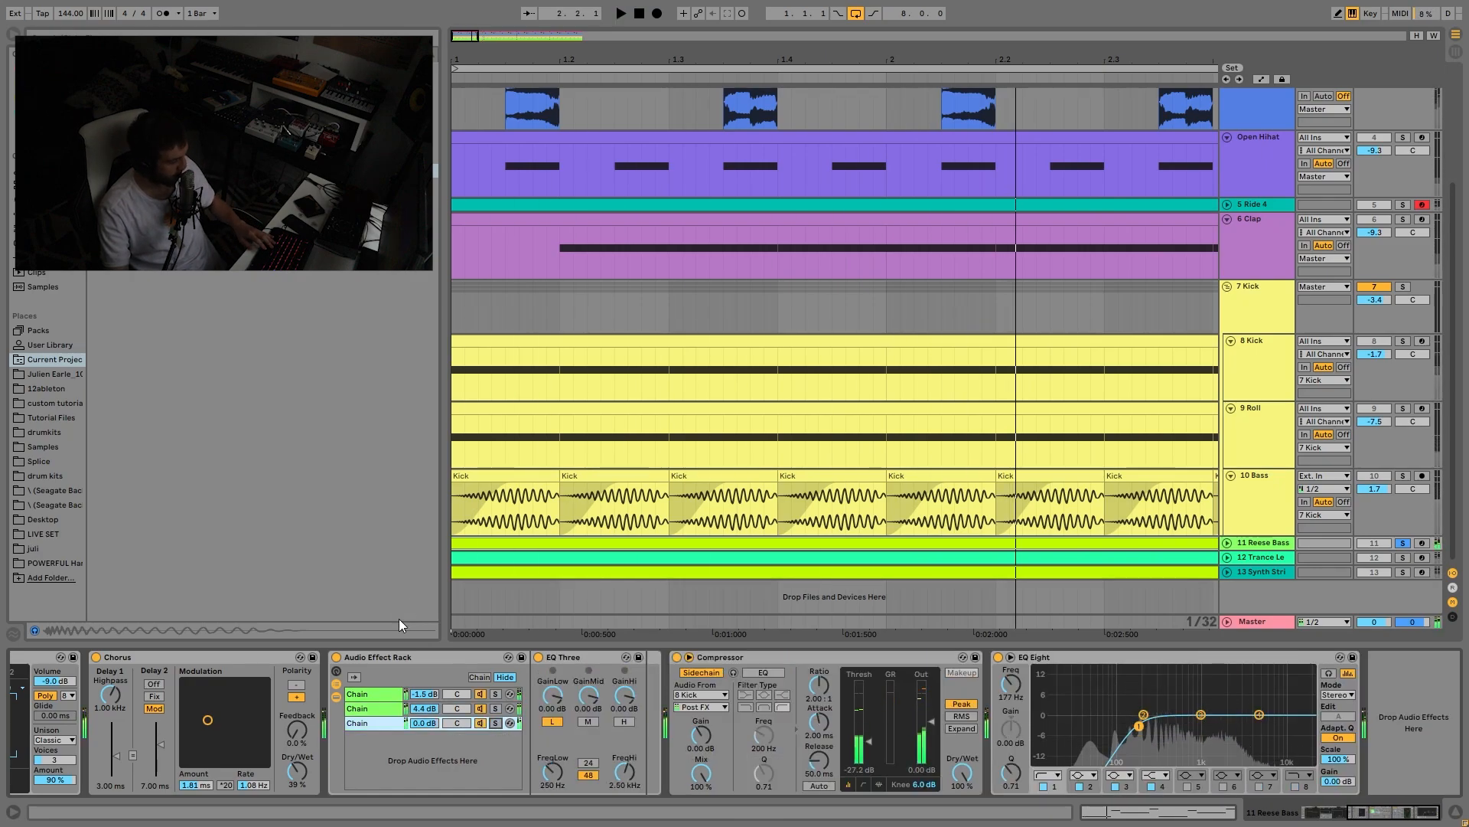
Step: Bypass the Reese Bass's Audio Effect Rack during playback, re-enable it to compare the sound, and stop
click(335, 657)
key(space)
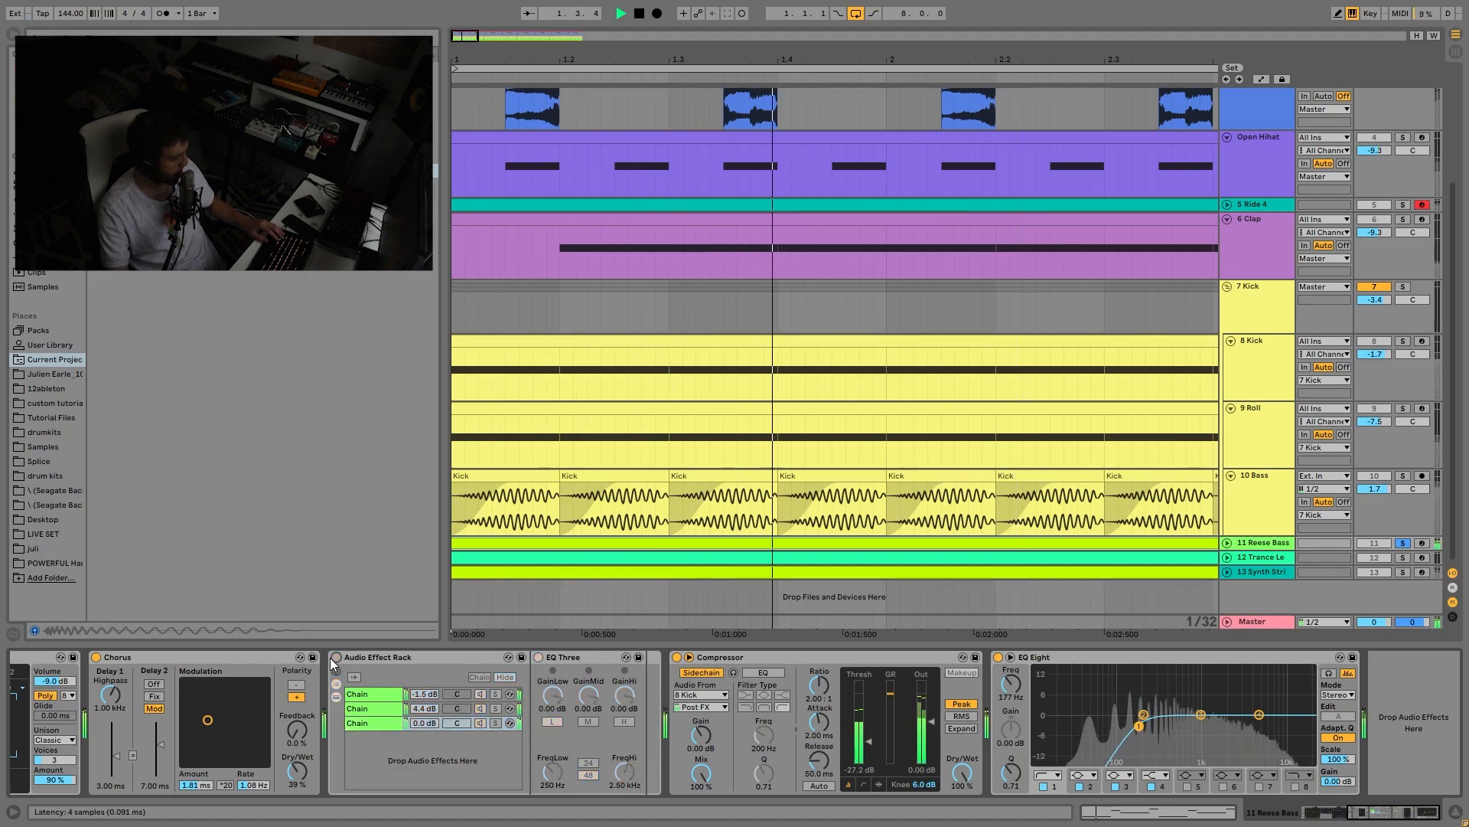
click(334, 658)
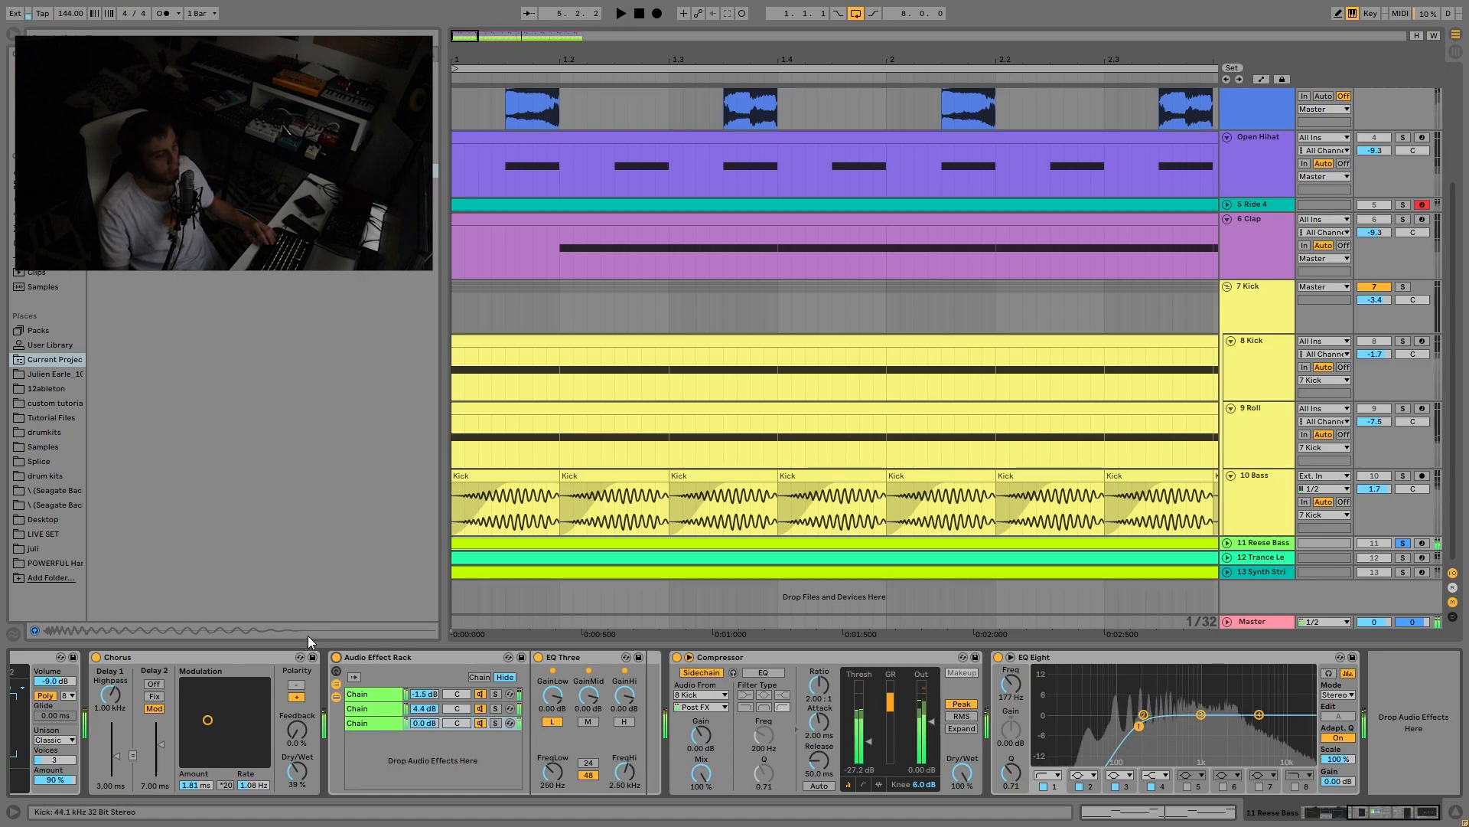
key(space)
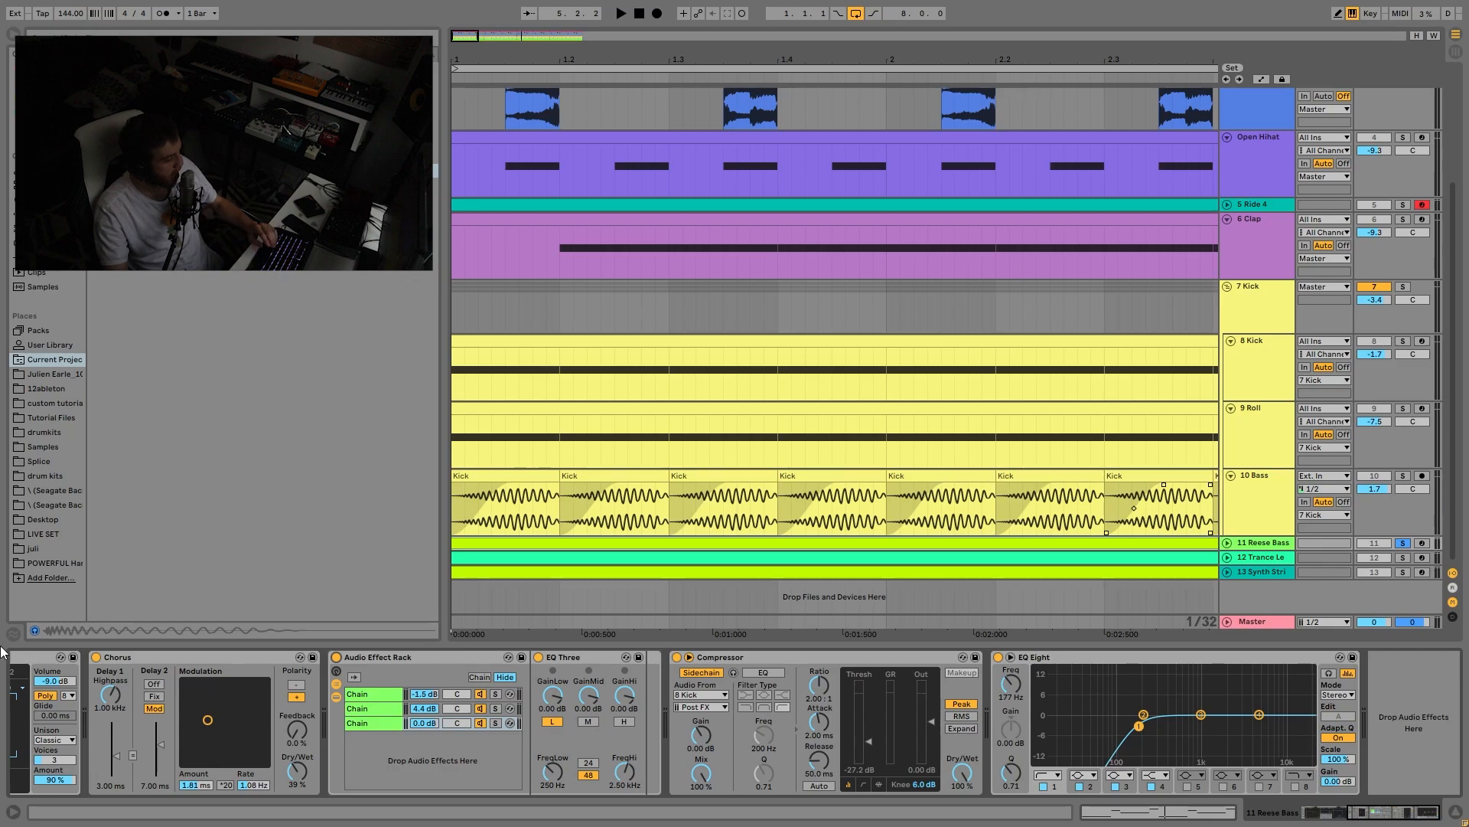
Step: Show the devices of the rack's Amp, Saturator and low-band chains, briefly playing the bass in between
click(350, 715)
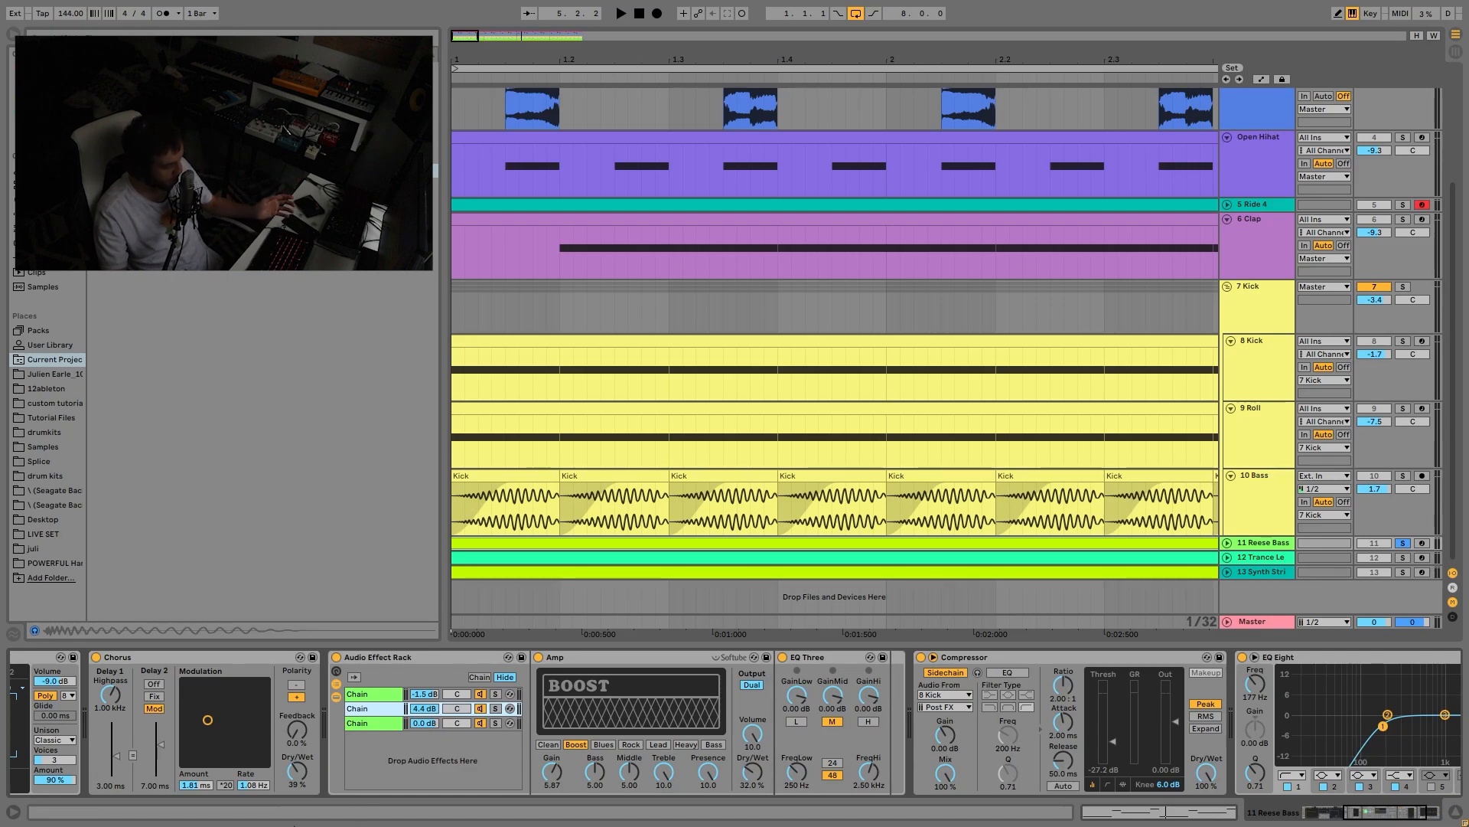
key(space)
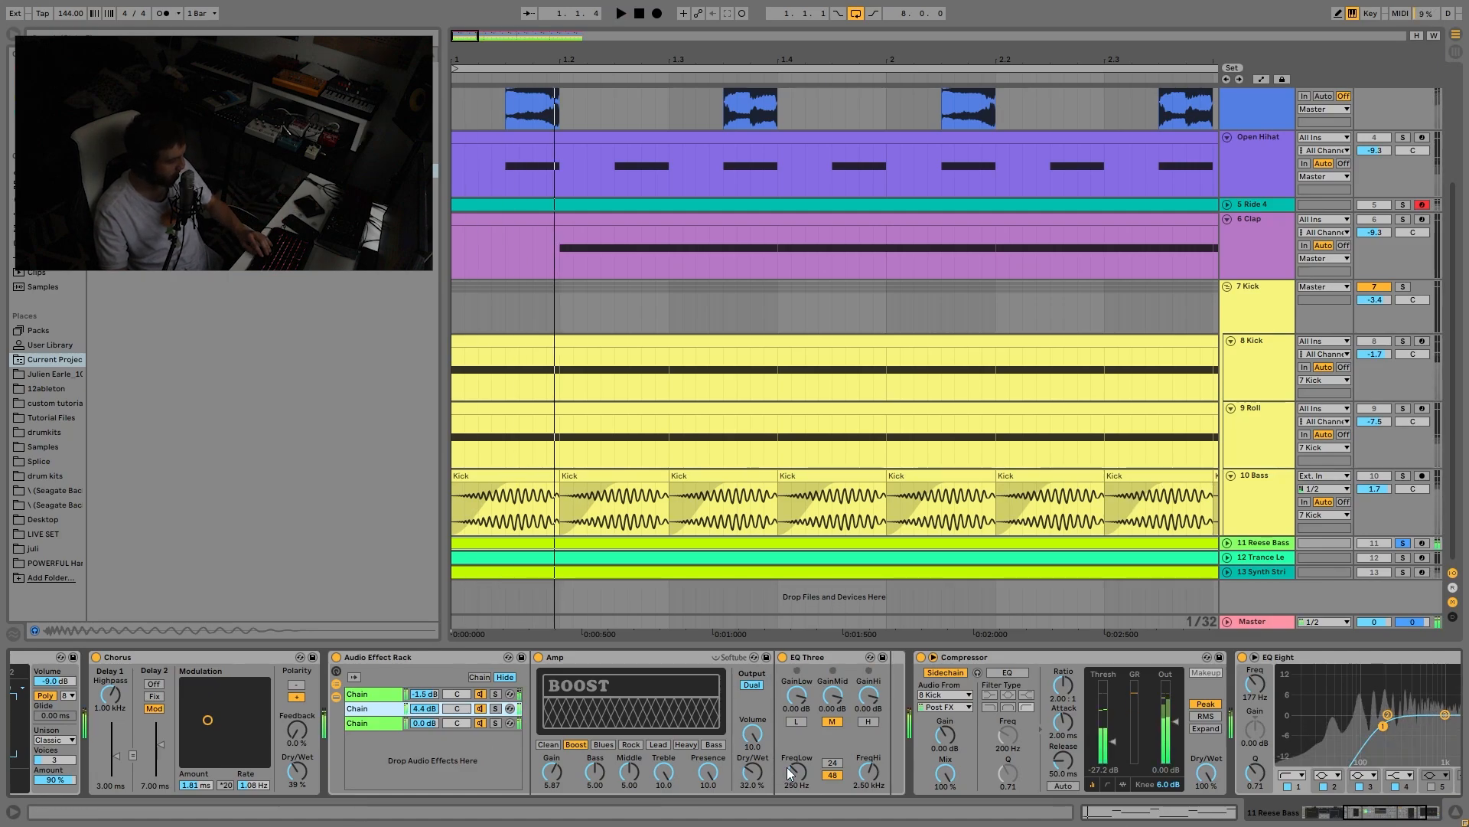
click(384, 694)
click(390, 724)
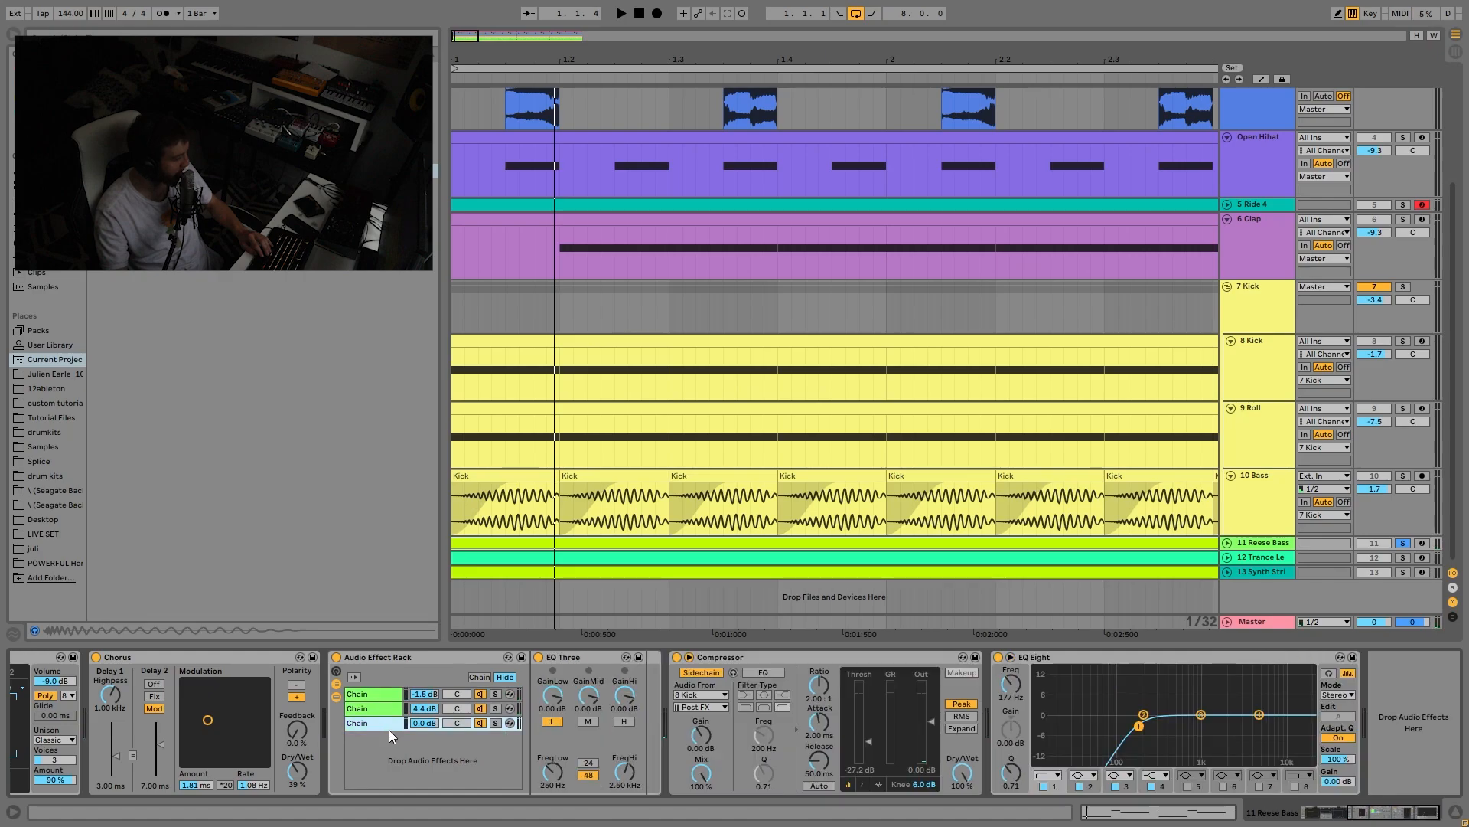
Step: Audition the bass with the Audio Effect Rack switched off, and again with it switched back on
click(337, 658)
key(space)
key(space)
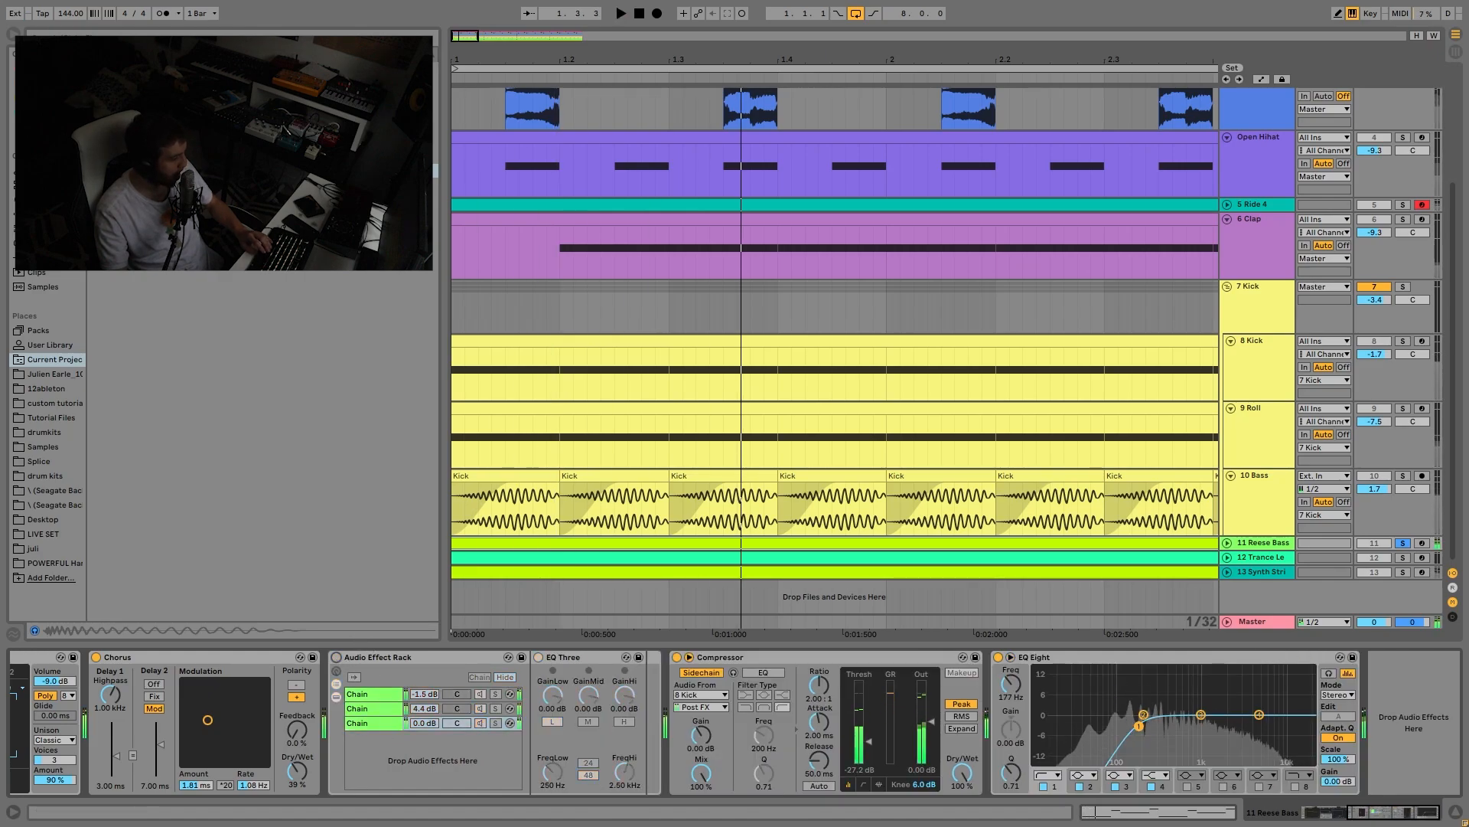
click(336, 656)
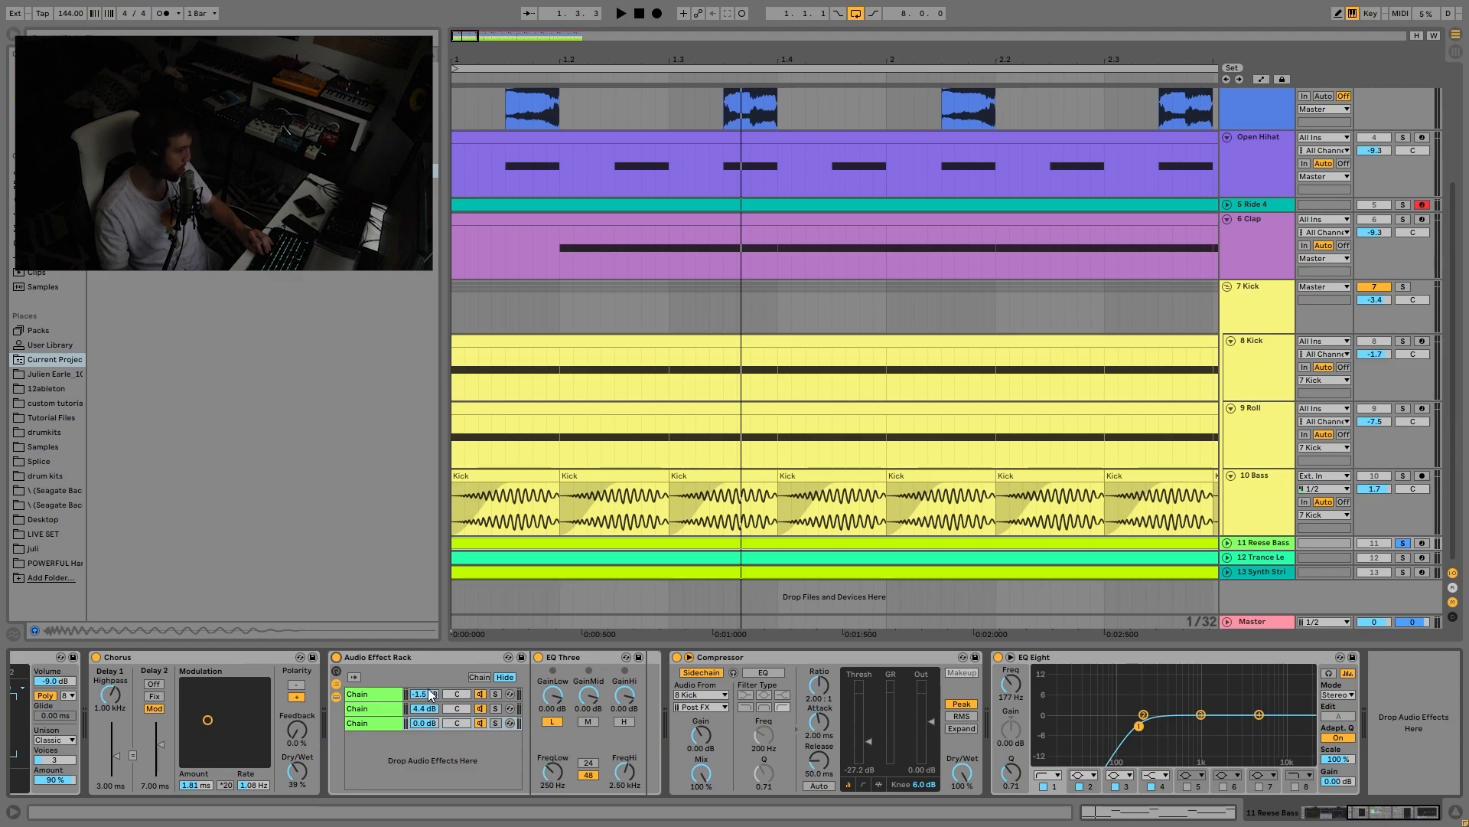
key(space)
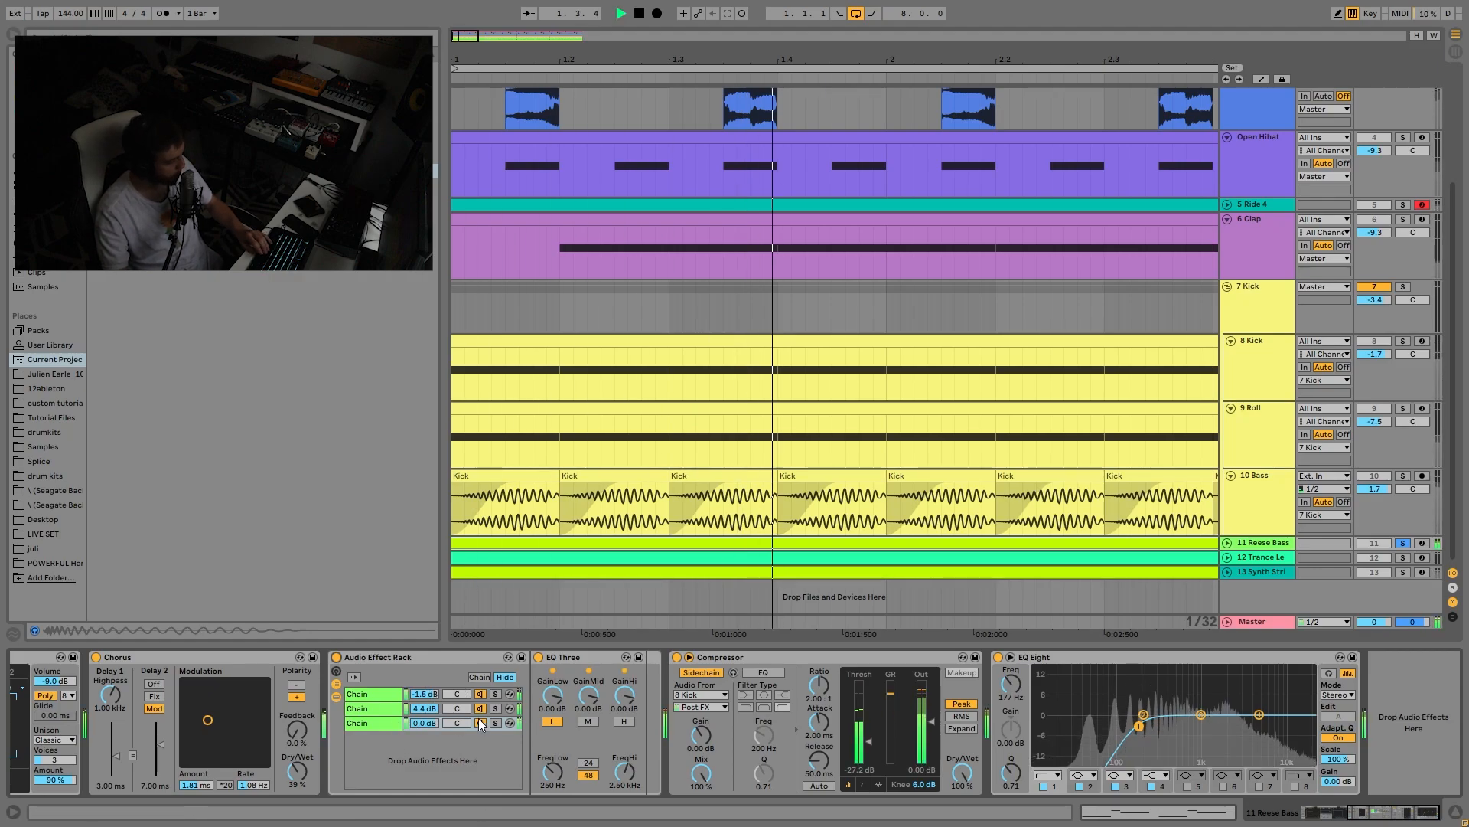
key(space)
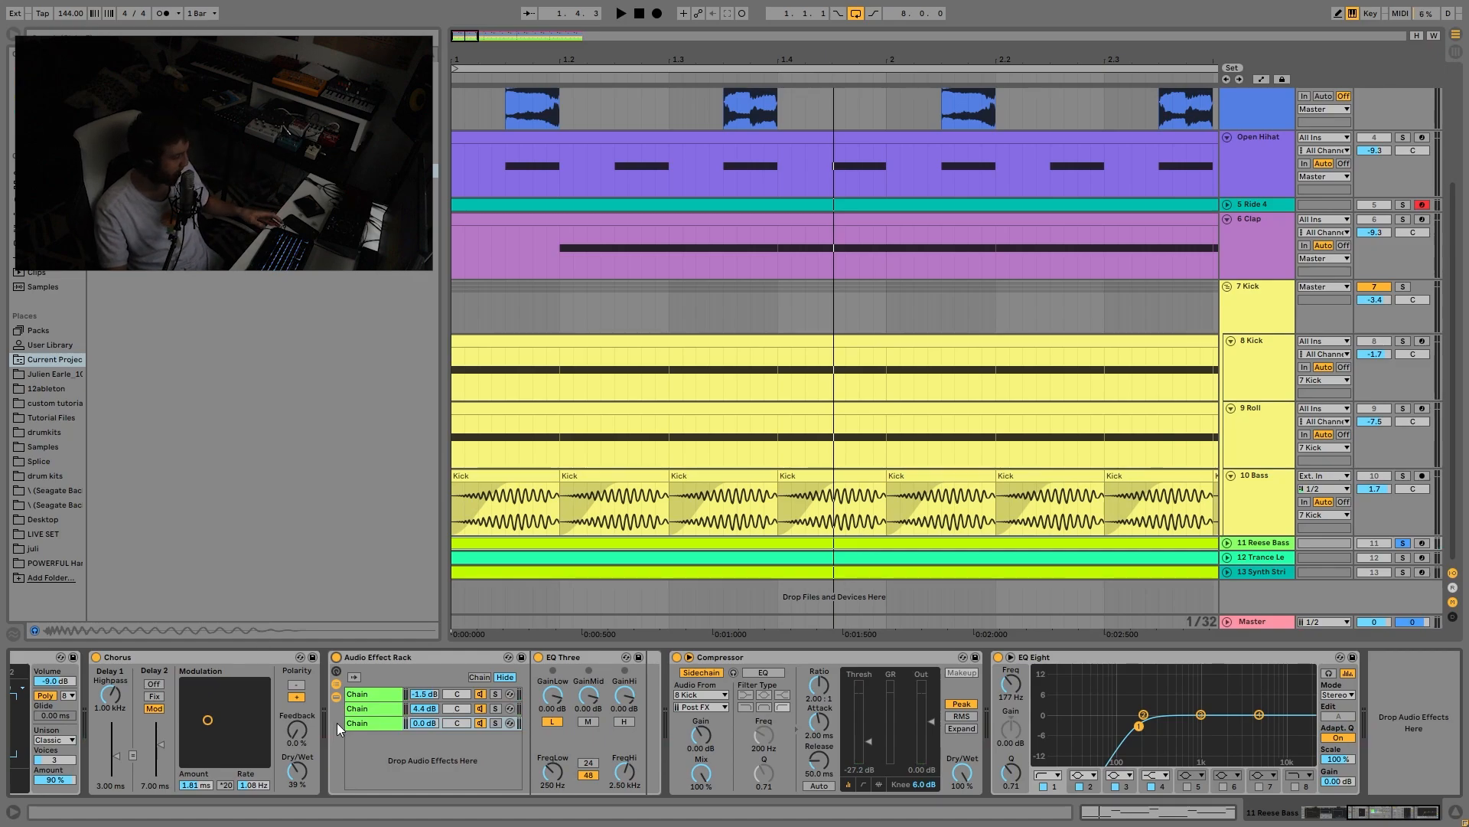
Step: Show the rack's Amp and Saturator chains, audition the bass, and show the Compressor and EQ Eight that follow
click(365, 723)
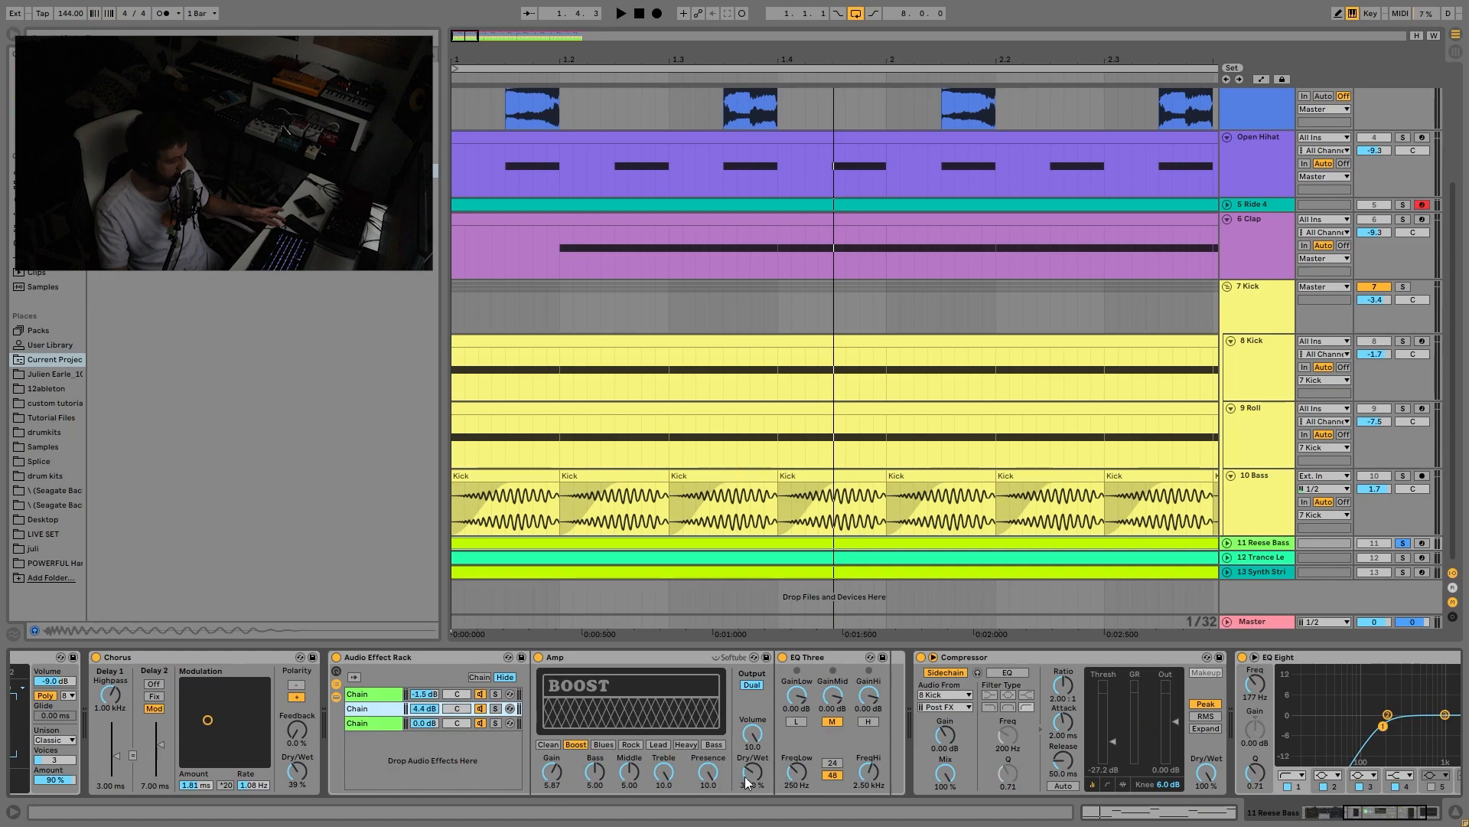
click(398, 695)
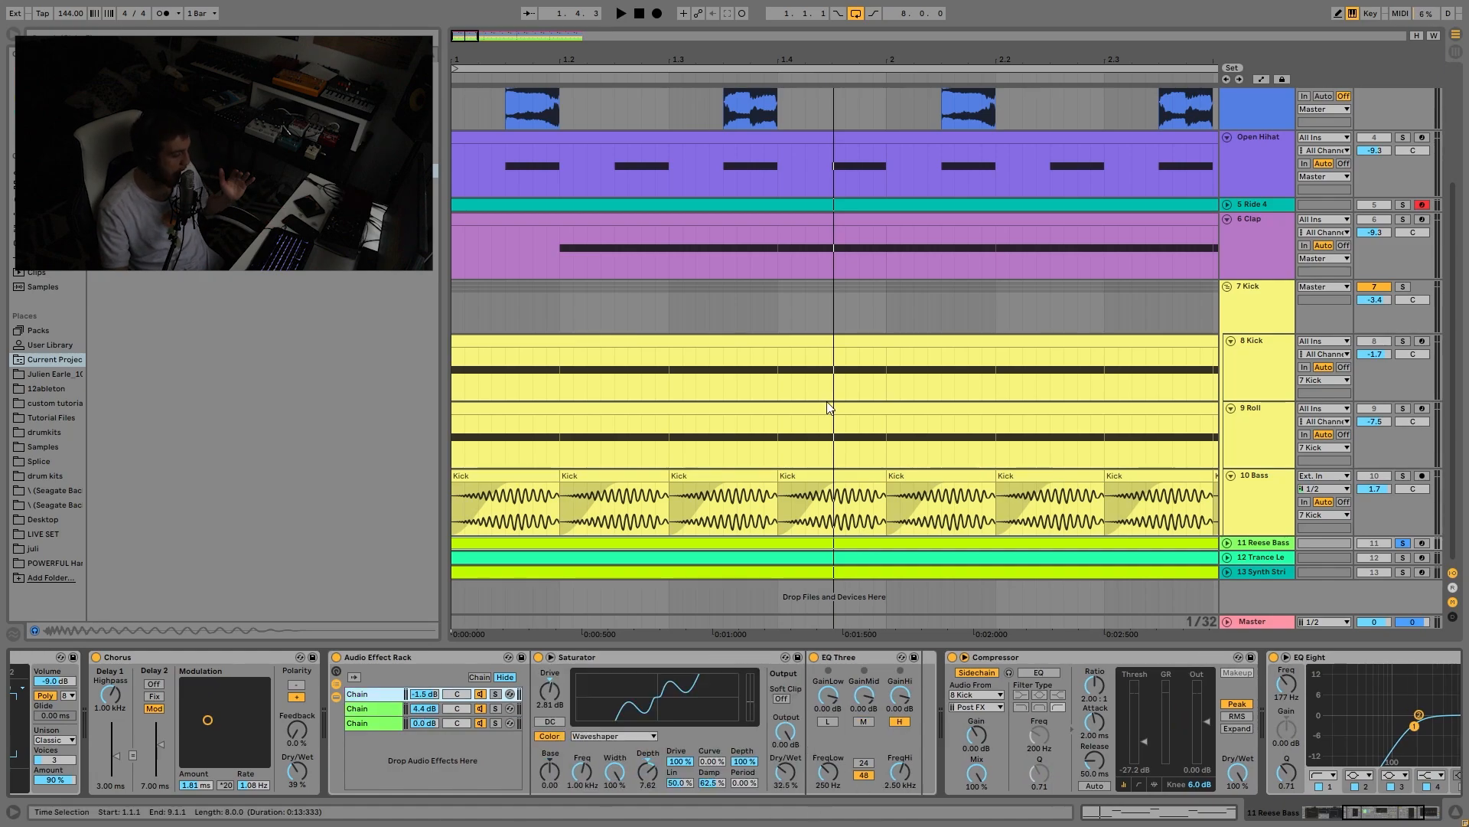
key(space)
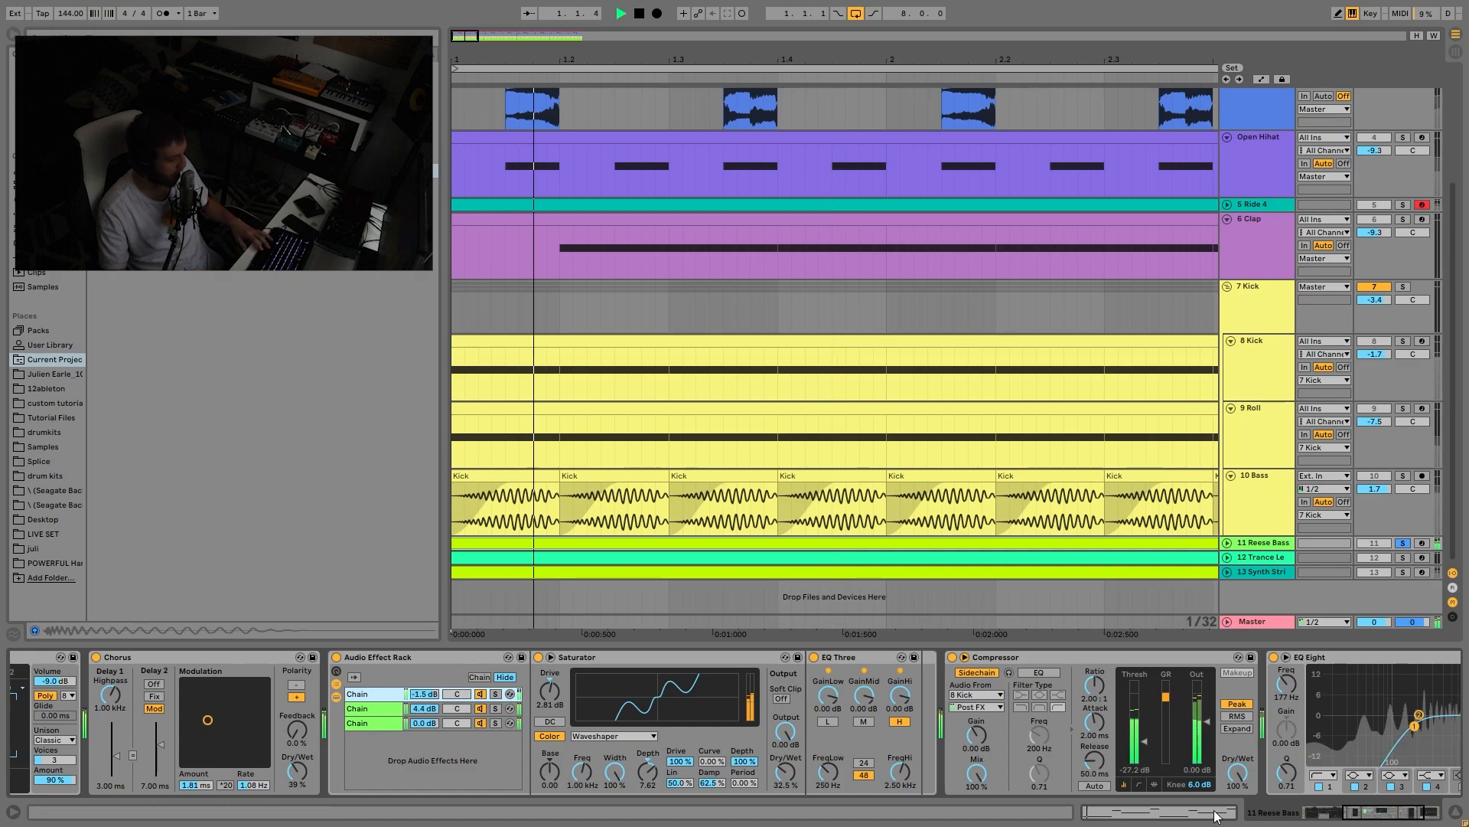
key(space)
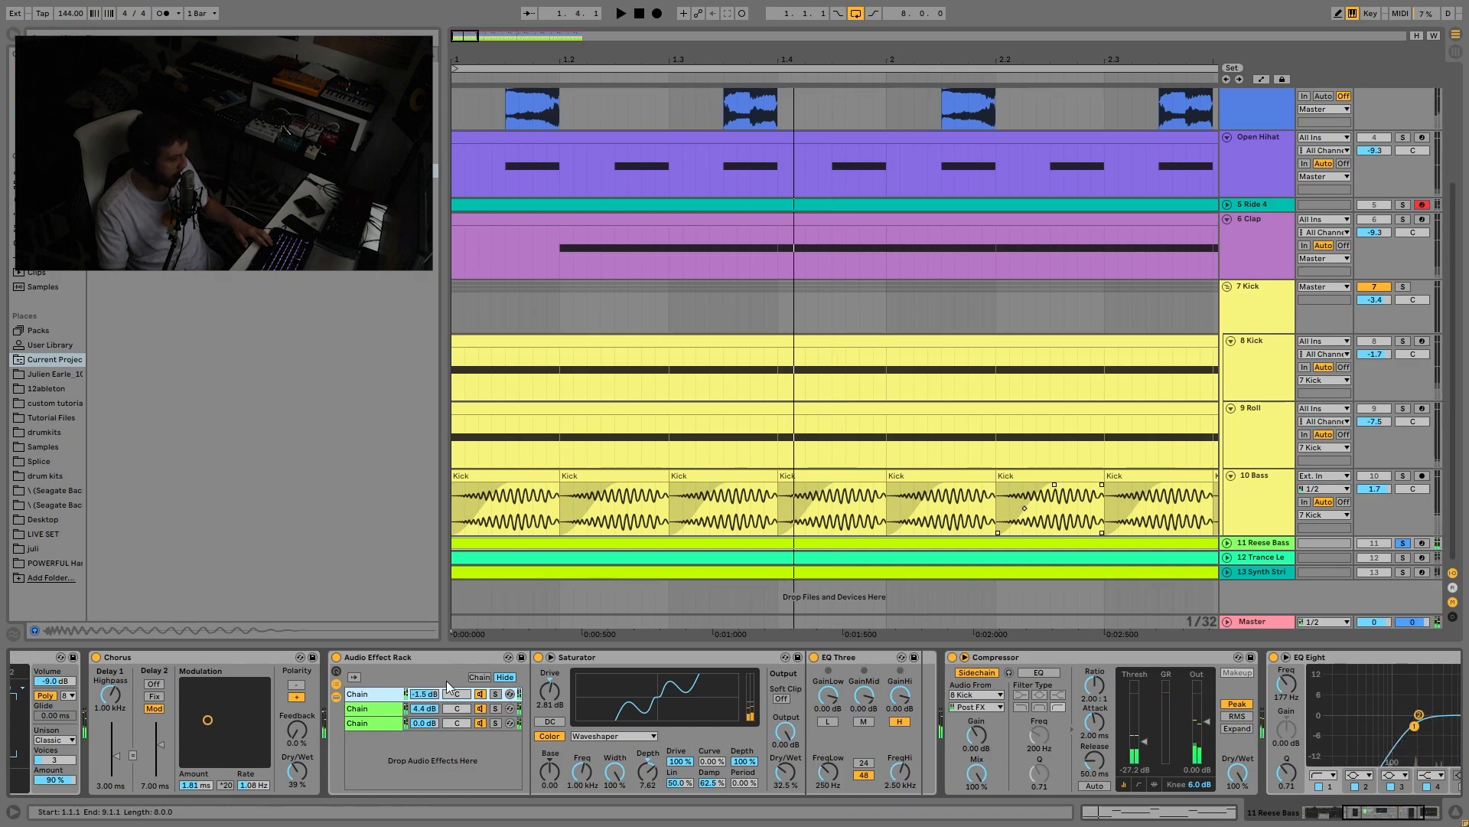
scroll(805, 771, right, 5)
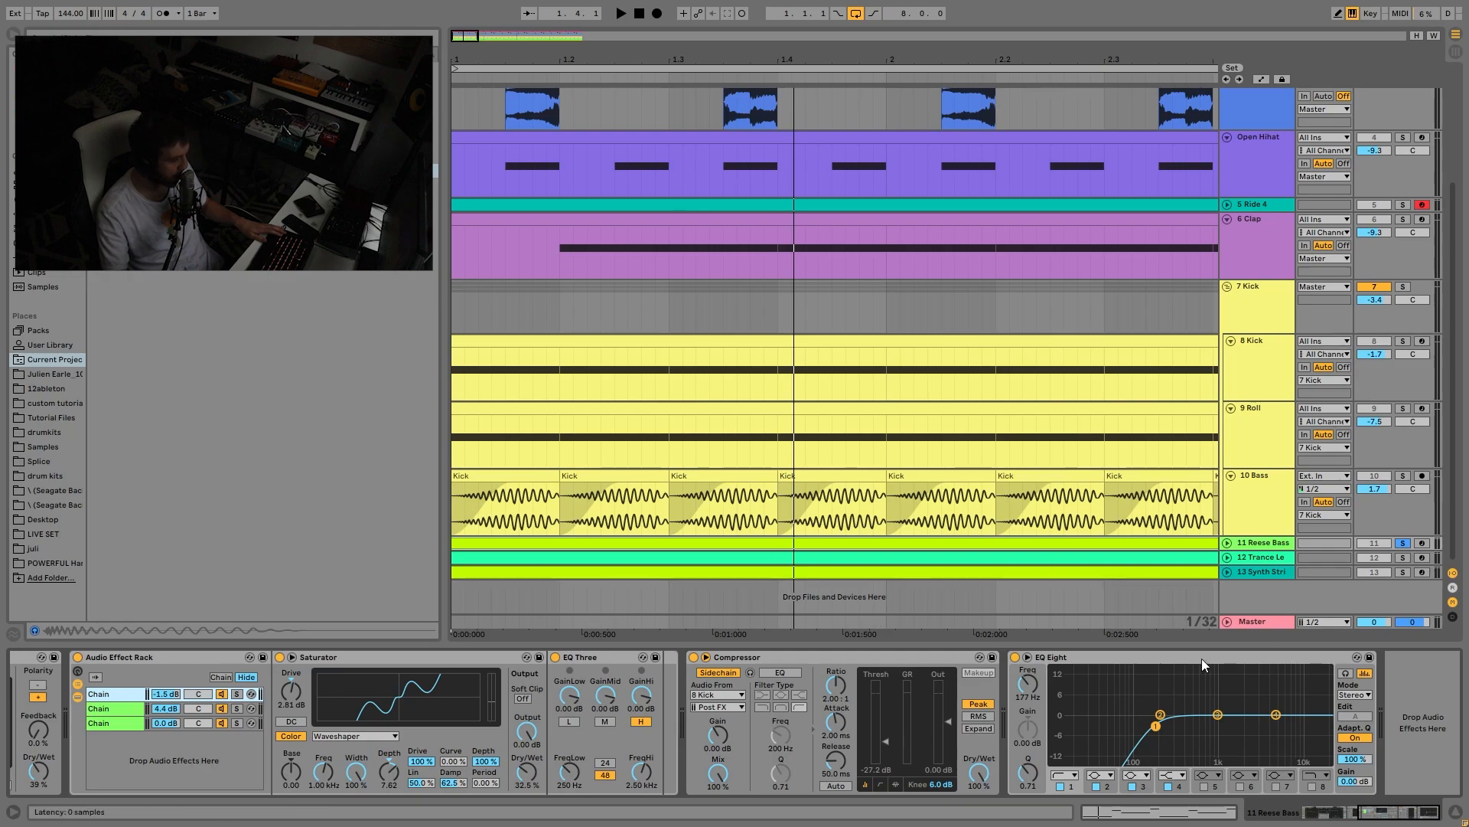
Step: Play the track with Trance Lead soloed in place of the Reese Bass, and unfold the Trance Lead track
ctrl+click(1402, 558)
key(space)
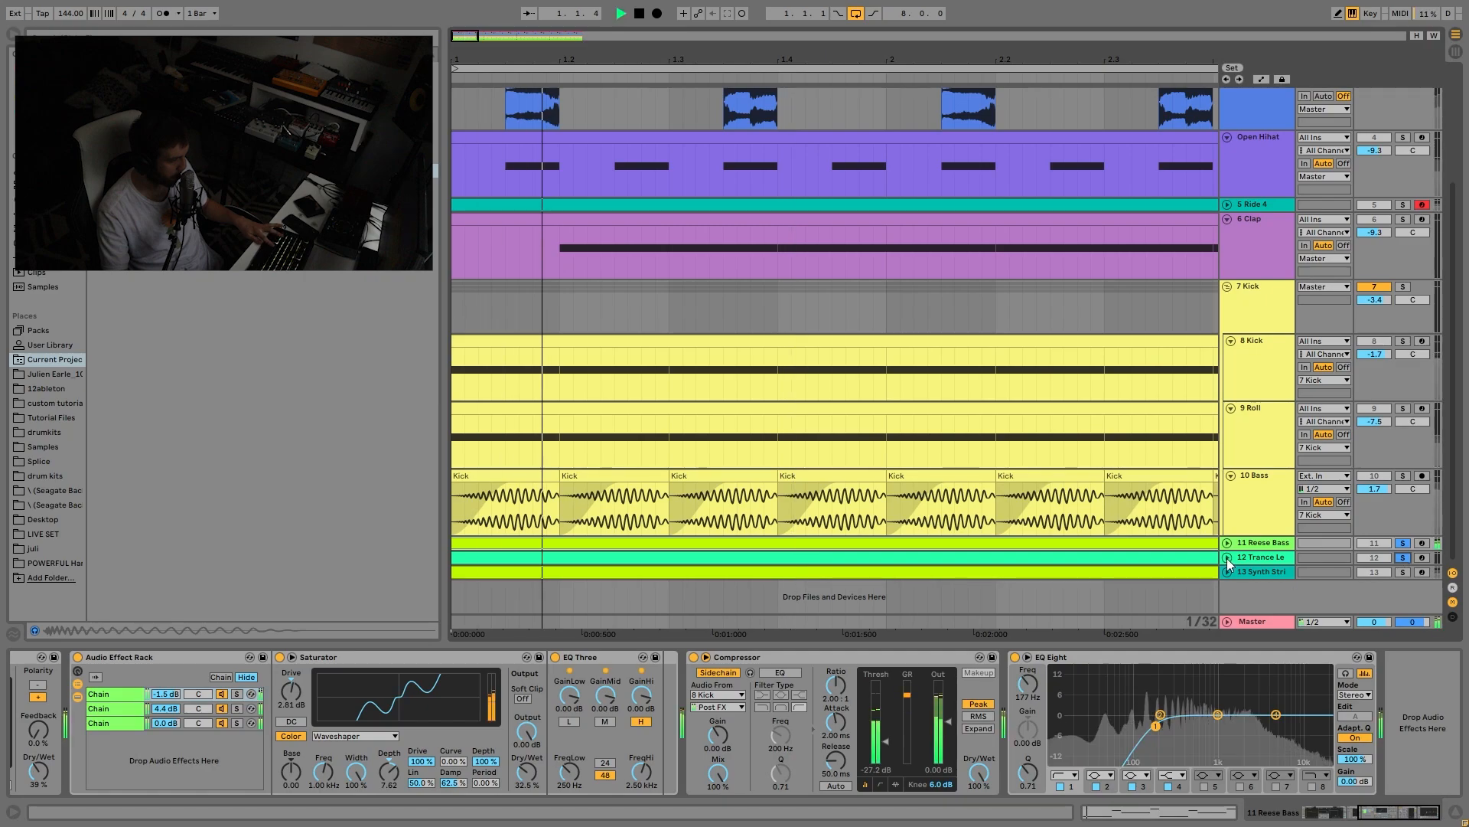
click(1227, 558)
click(1271, 564)
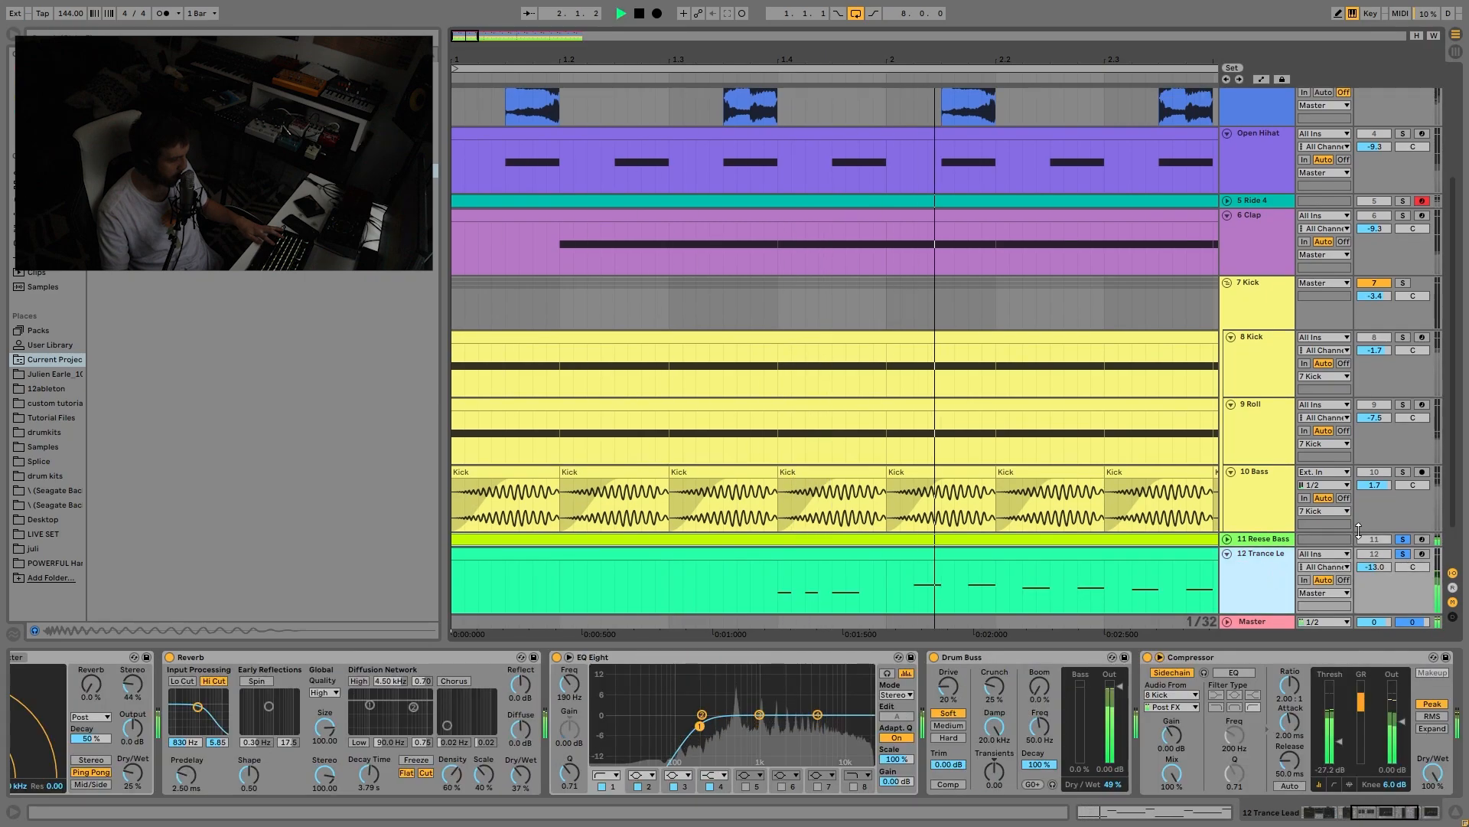
ctrl+click(1403, 539)
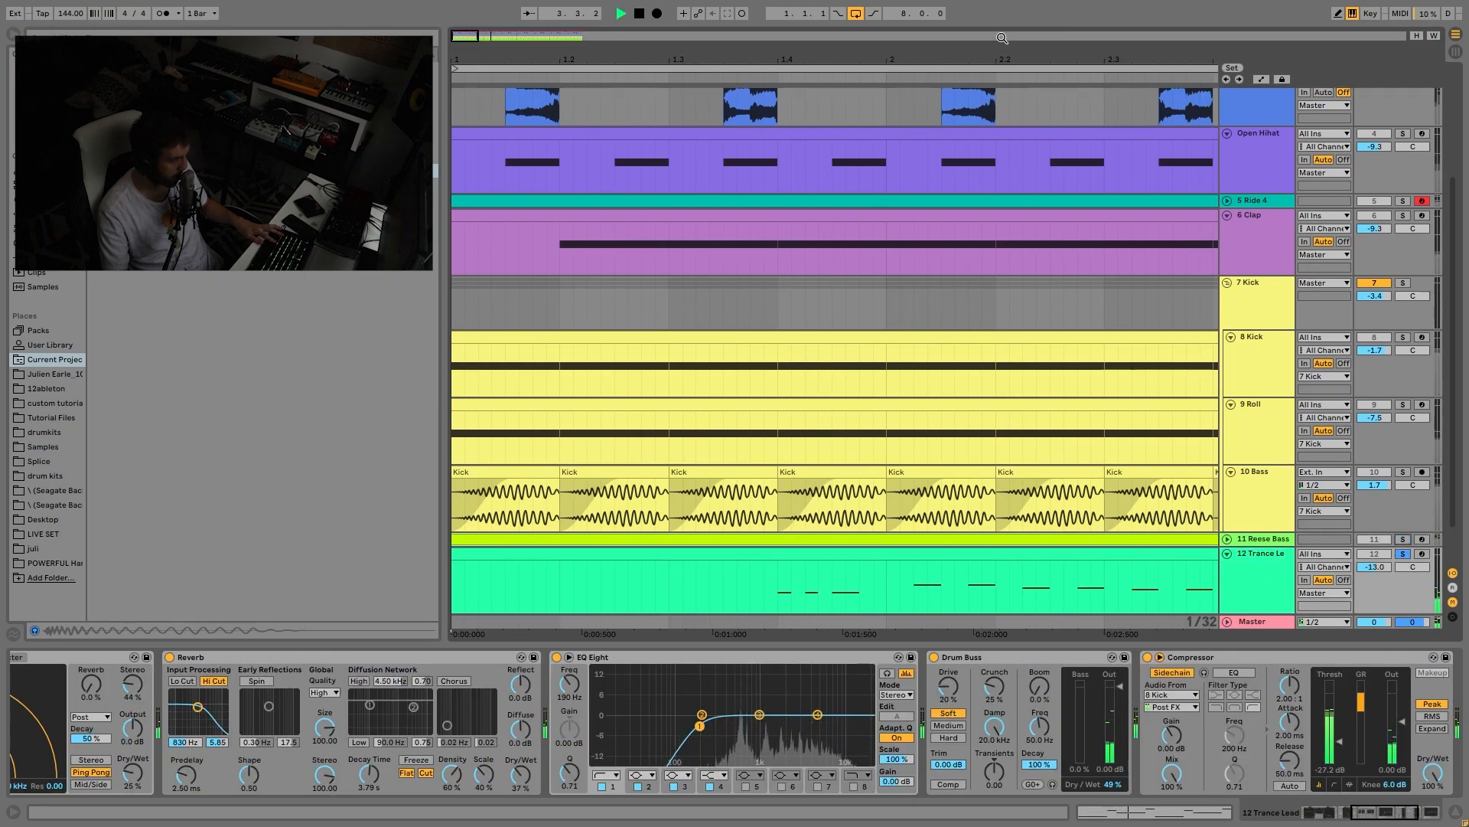
Step: Consolidate the Trance Lead clips from bar 1 to bar 9 into one clip, stop playback and open its notes
key(w)
key(minus)
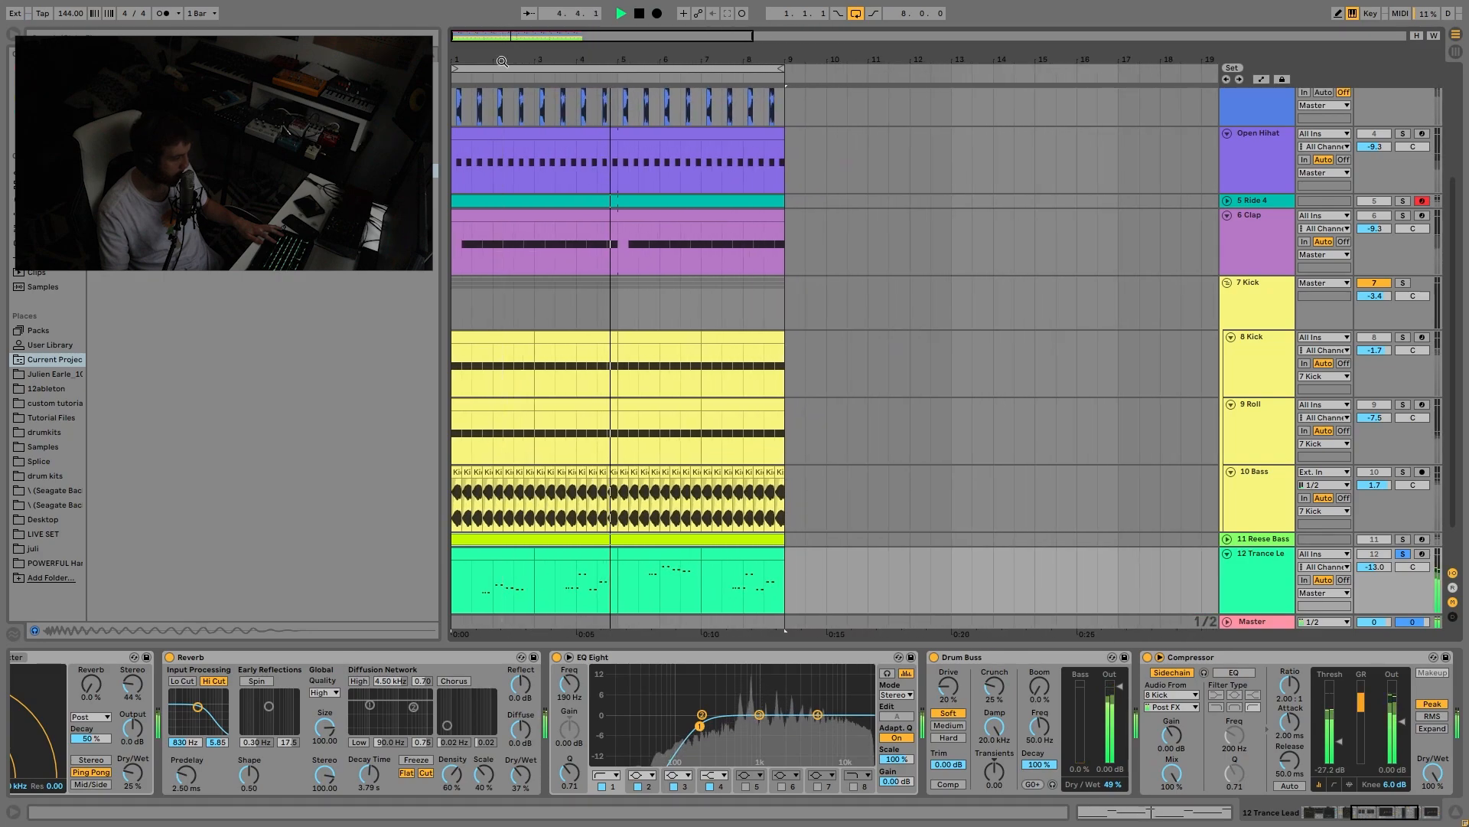
click(489, 561)
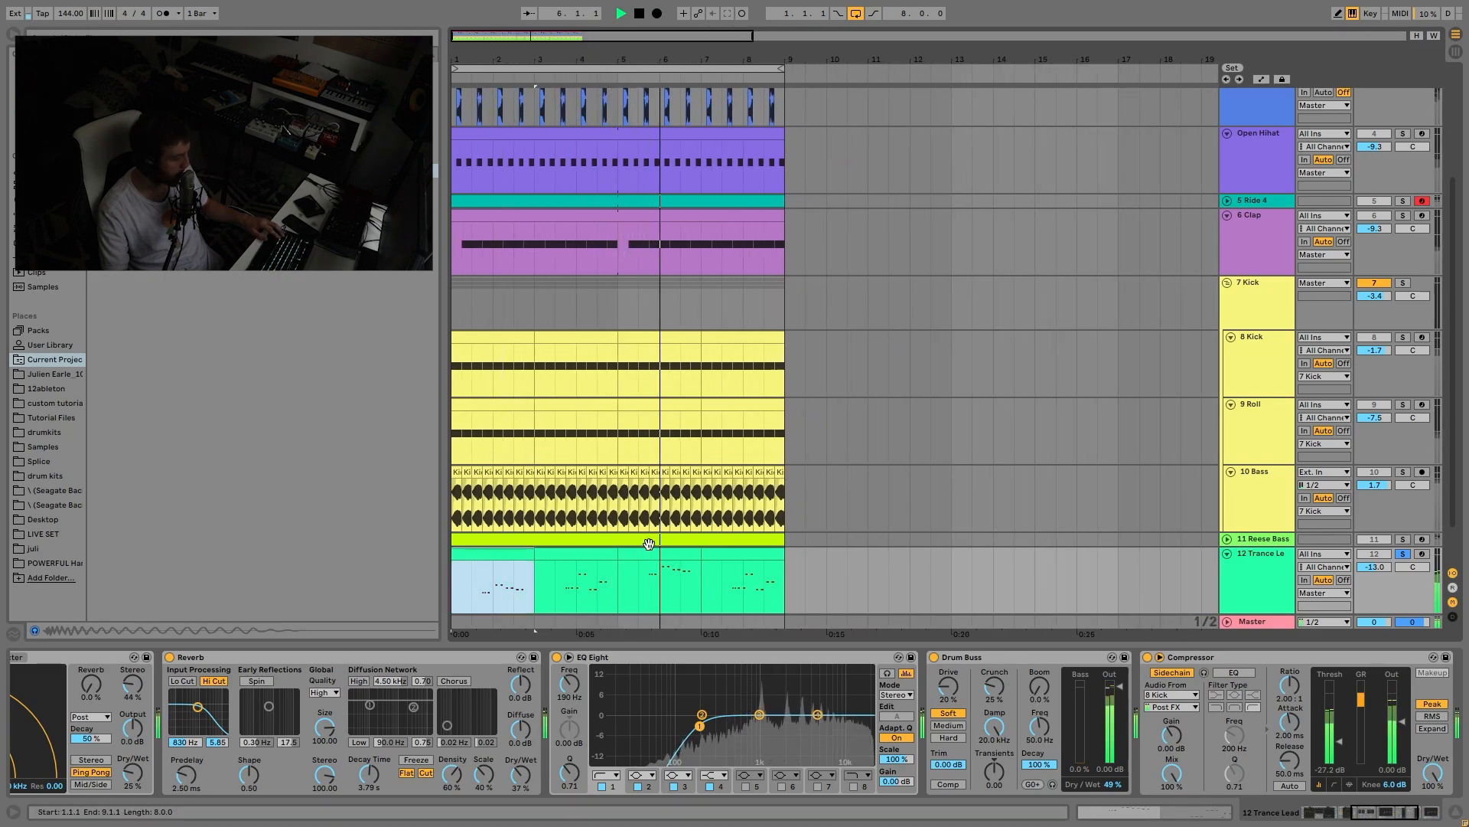
shift+click(730, 557)
key(ctrl+j)
key(space)
click(695, 537)
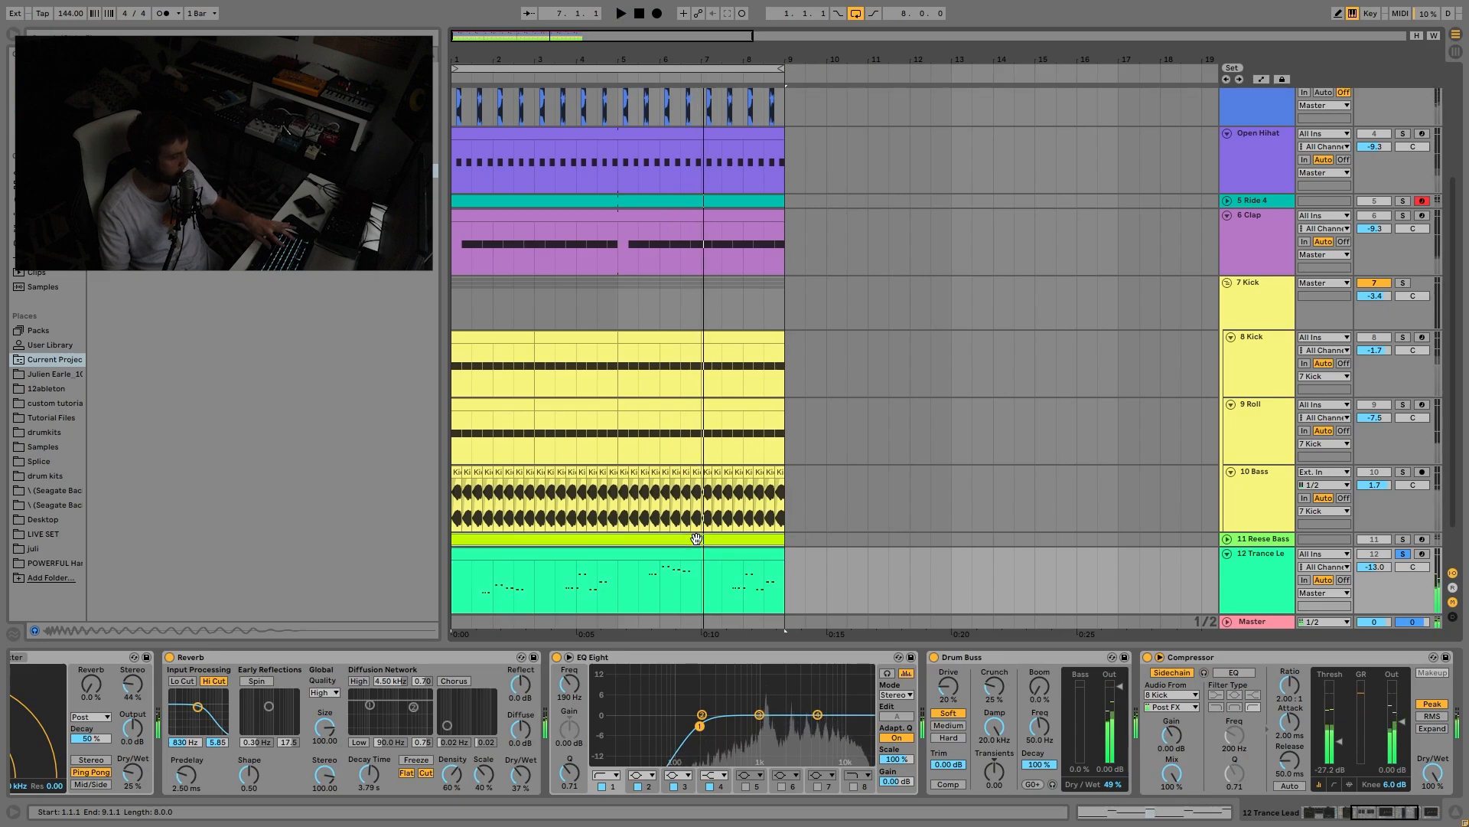
double_click(694, 559)
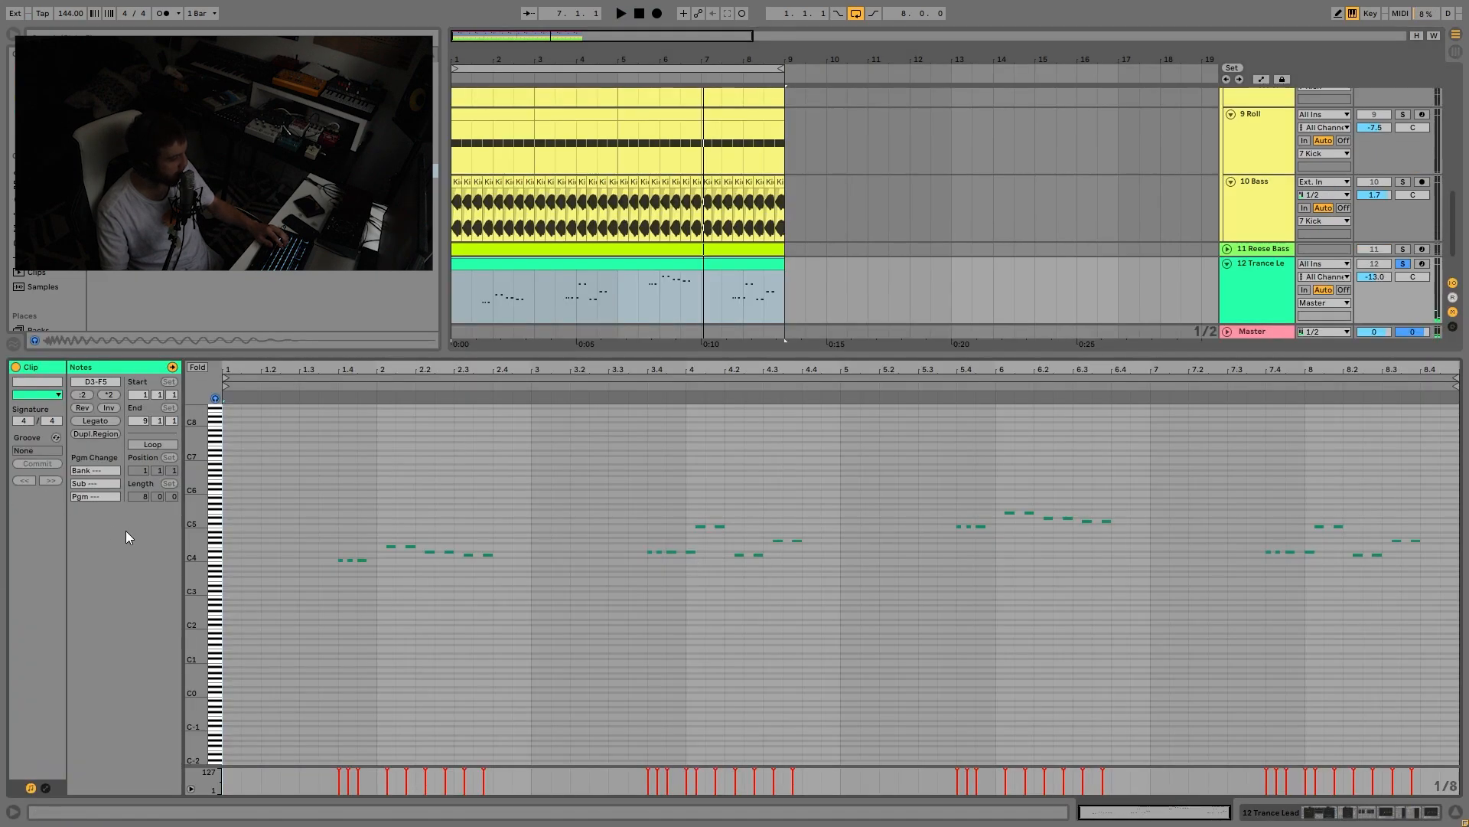
Step: Enlarge the Trance Lead notes and highlight the first phrase in bars 1 and 2, first the C4 notes, then the descending notes from F4
drag(192, 593, 202, 591)
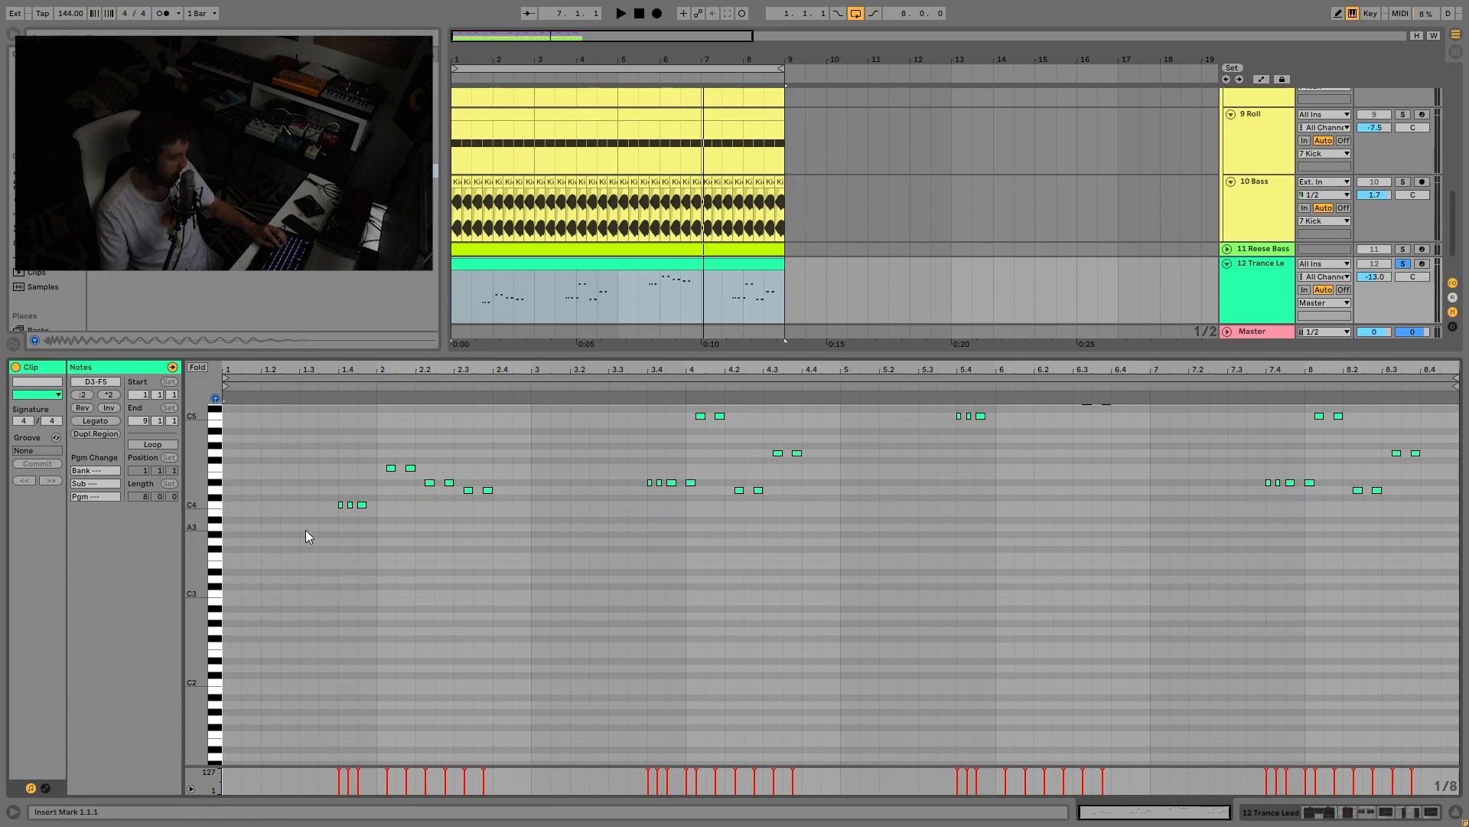
drag(306, 529, 470, 450)
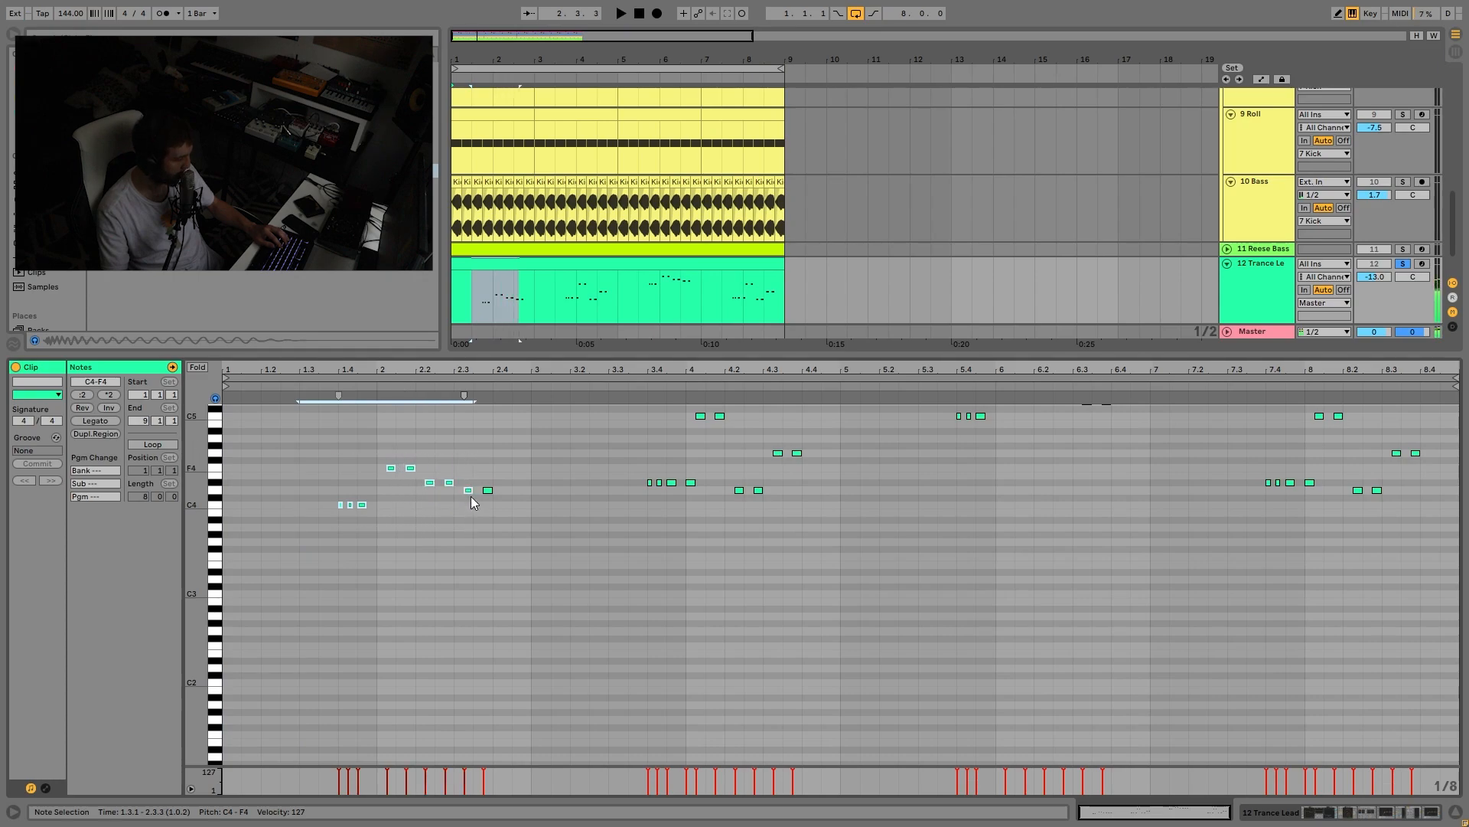
drag(335, 482, 372, 514)
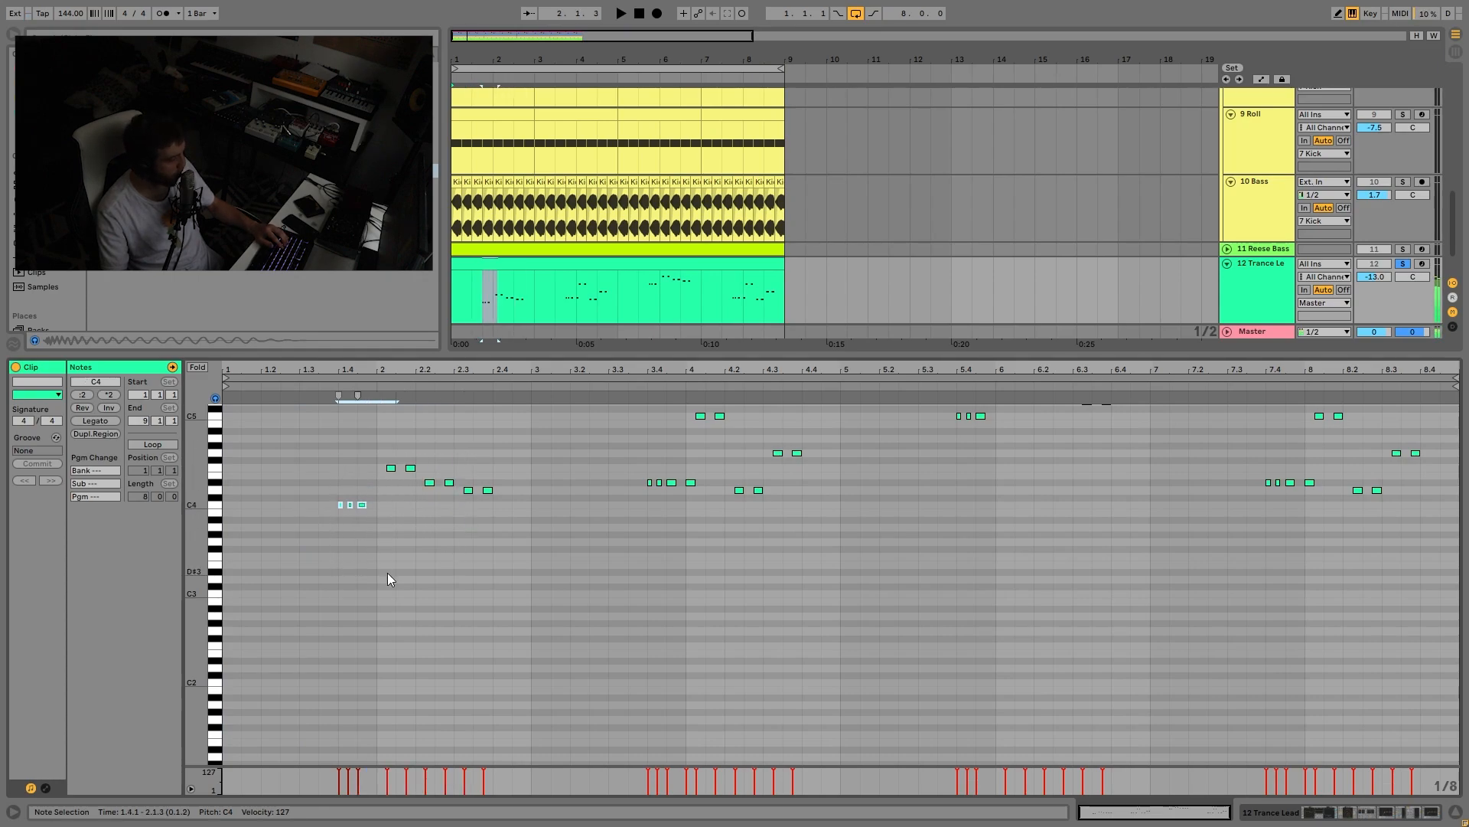
drag(383, 443, 452, 490)
click(466, 491)
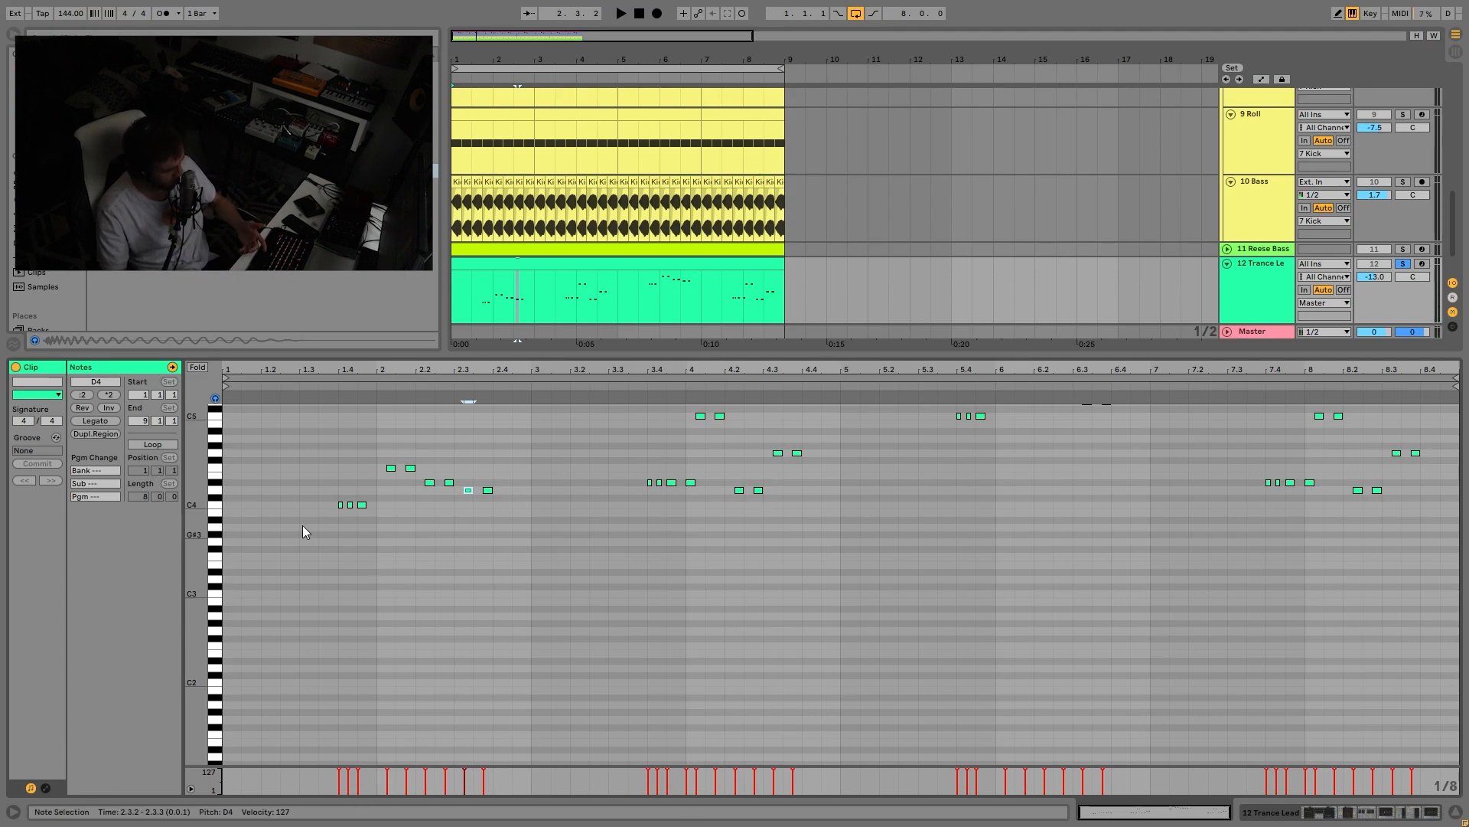
drag(327, 499, 416, 526)
drag(497, 502, 366, 463)
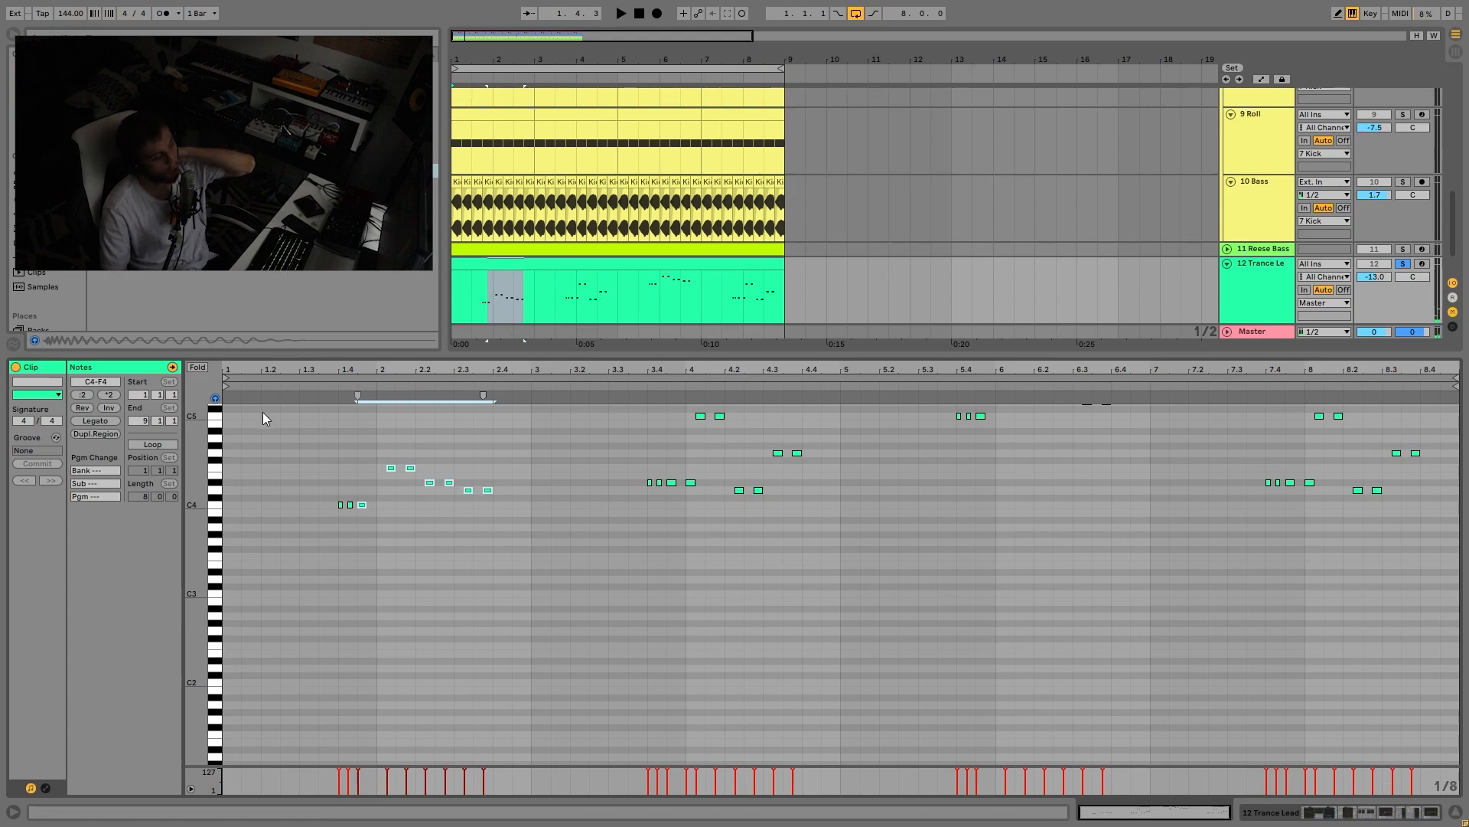
Step: Highlight the second Trance Lead phrase from bar 3.4 to 4.4, then only its two D4 notes
scroll(695, 663, up, 1)
scroll(691, 663, up, 1)
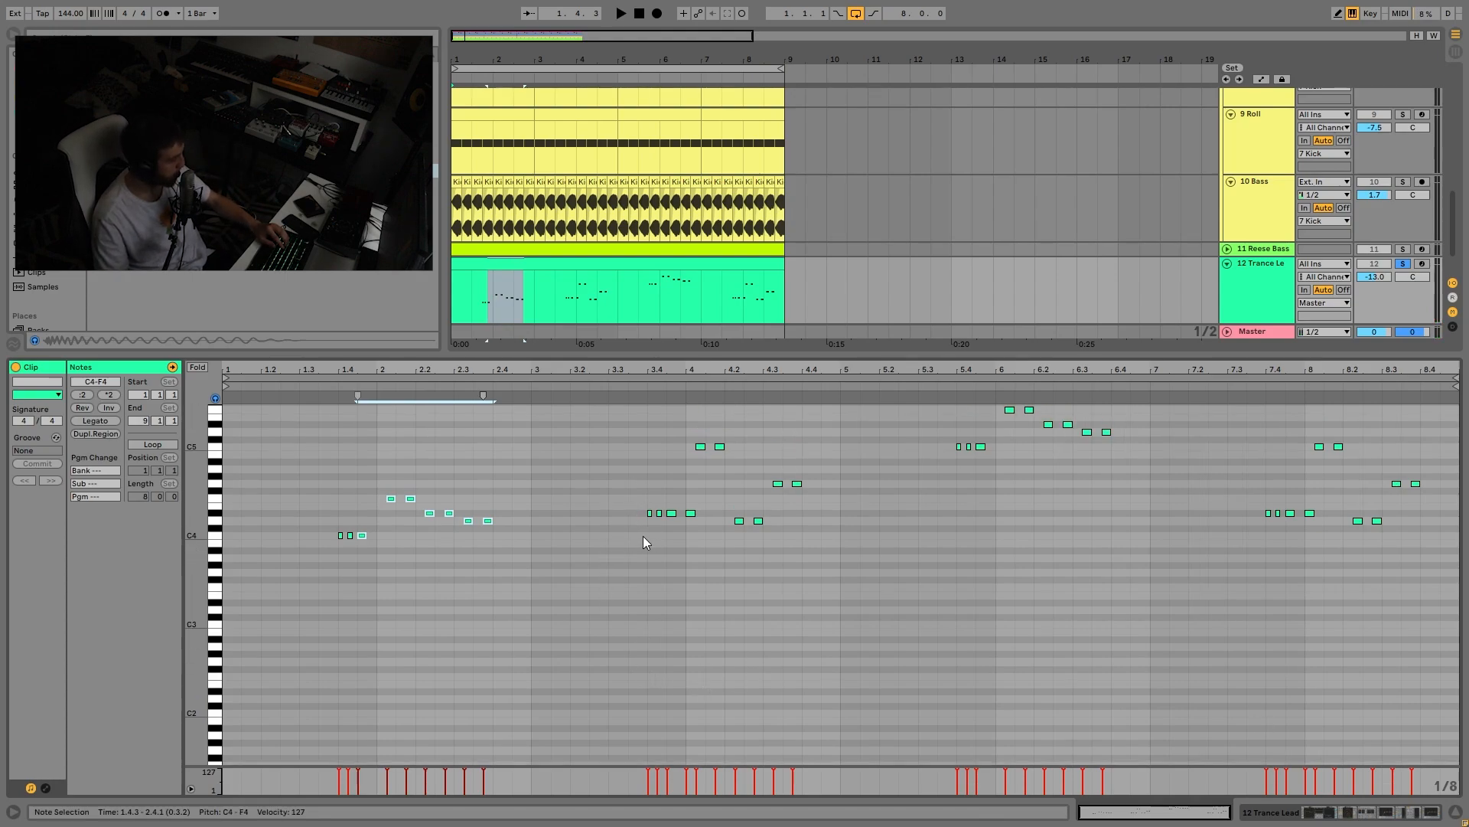
drag(643, 536, 805, 426)
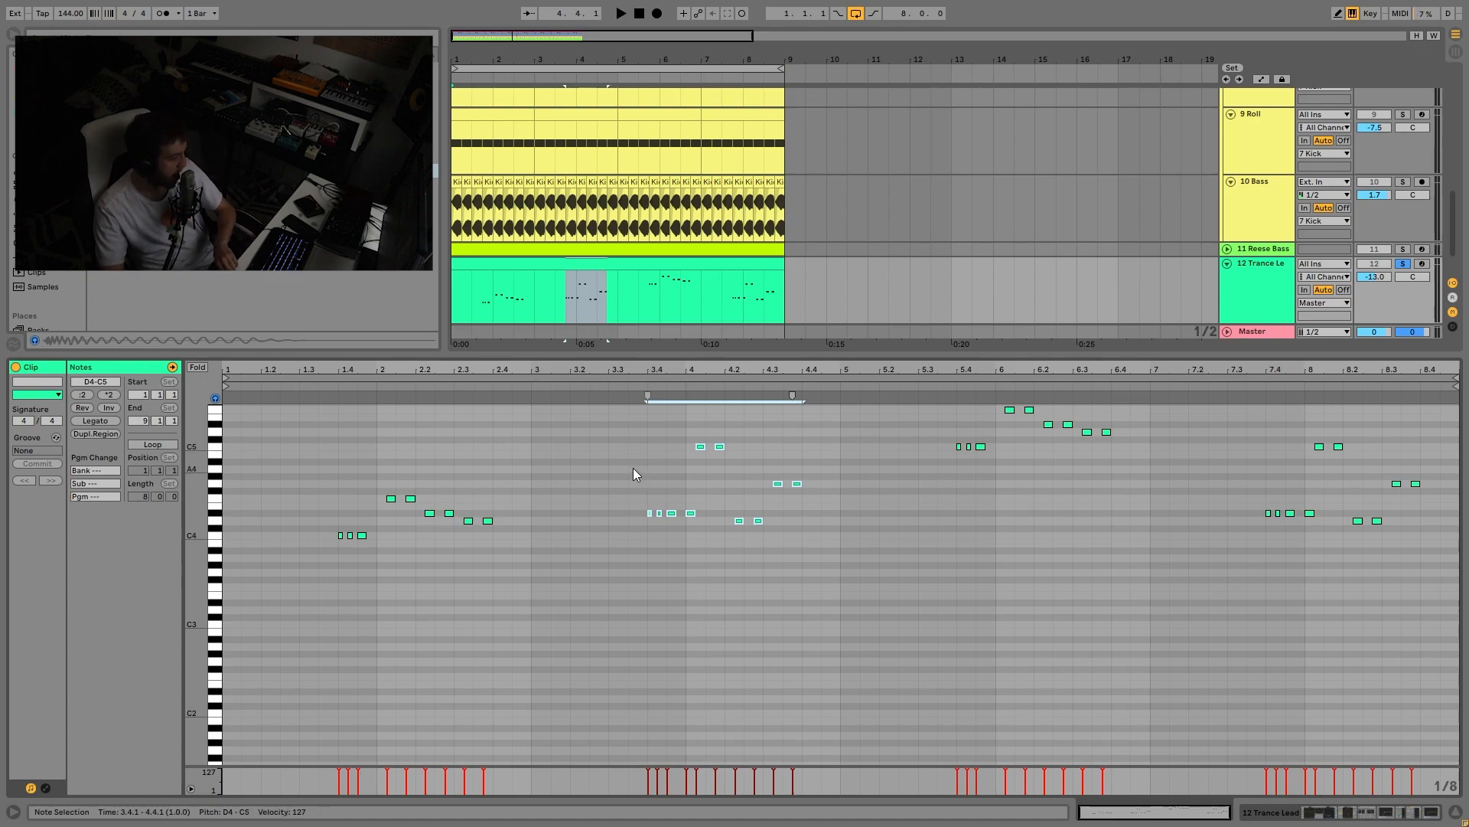
drag(635, 496, 776, 523)
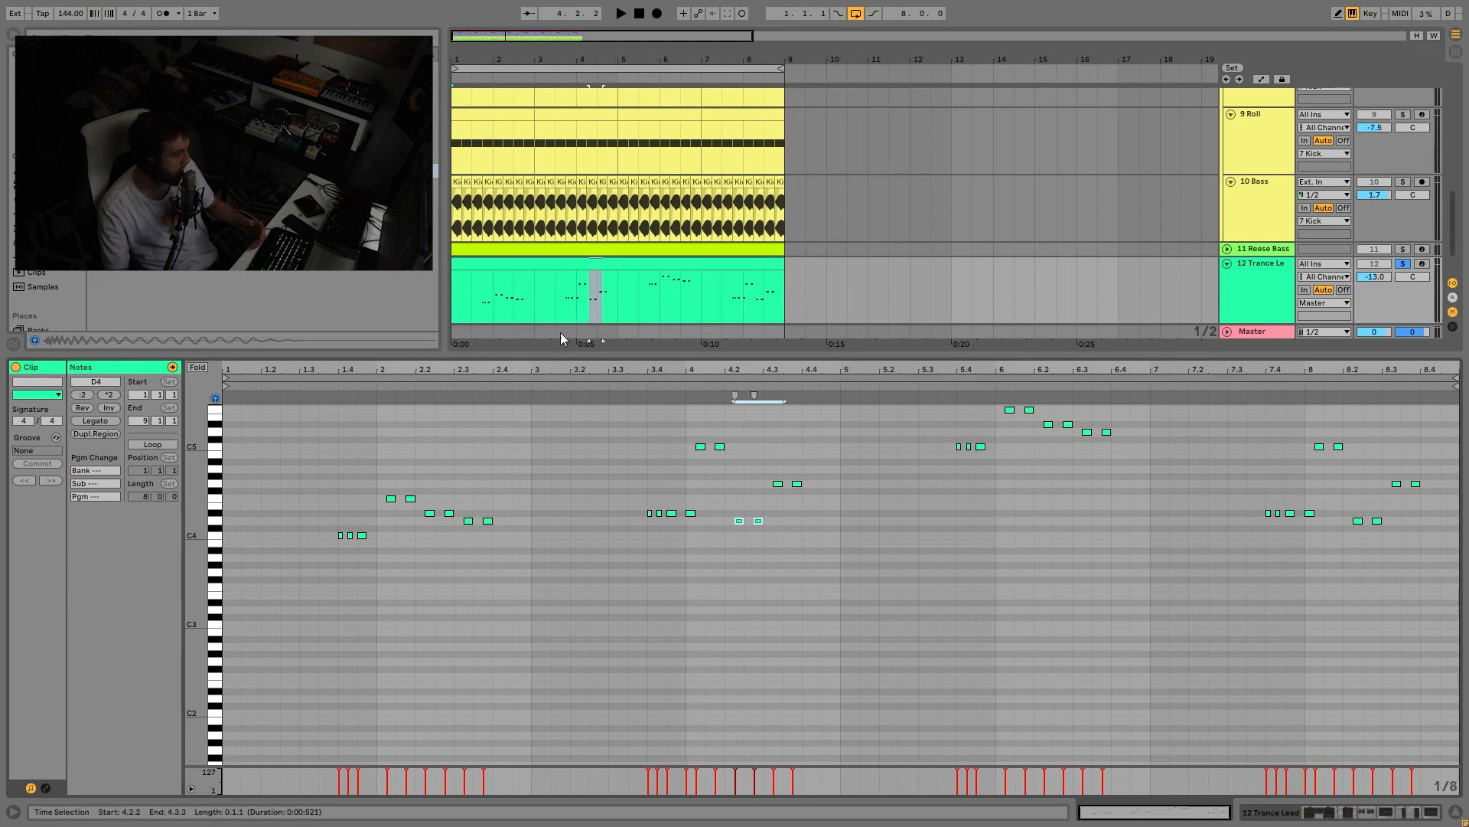
Step: Select the whole Trance Lead clip and audition its opening phrase from bar 1, playing it in short passages
click(497, 260)
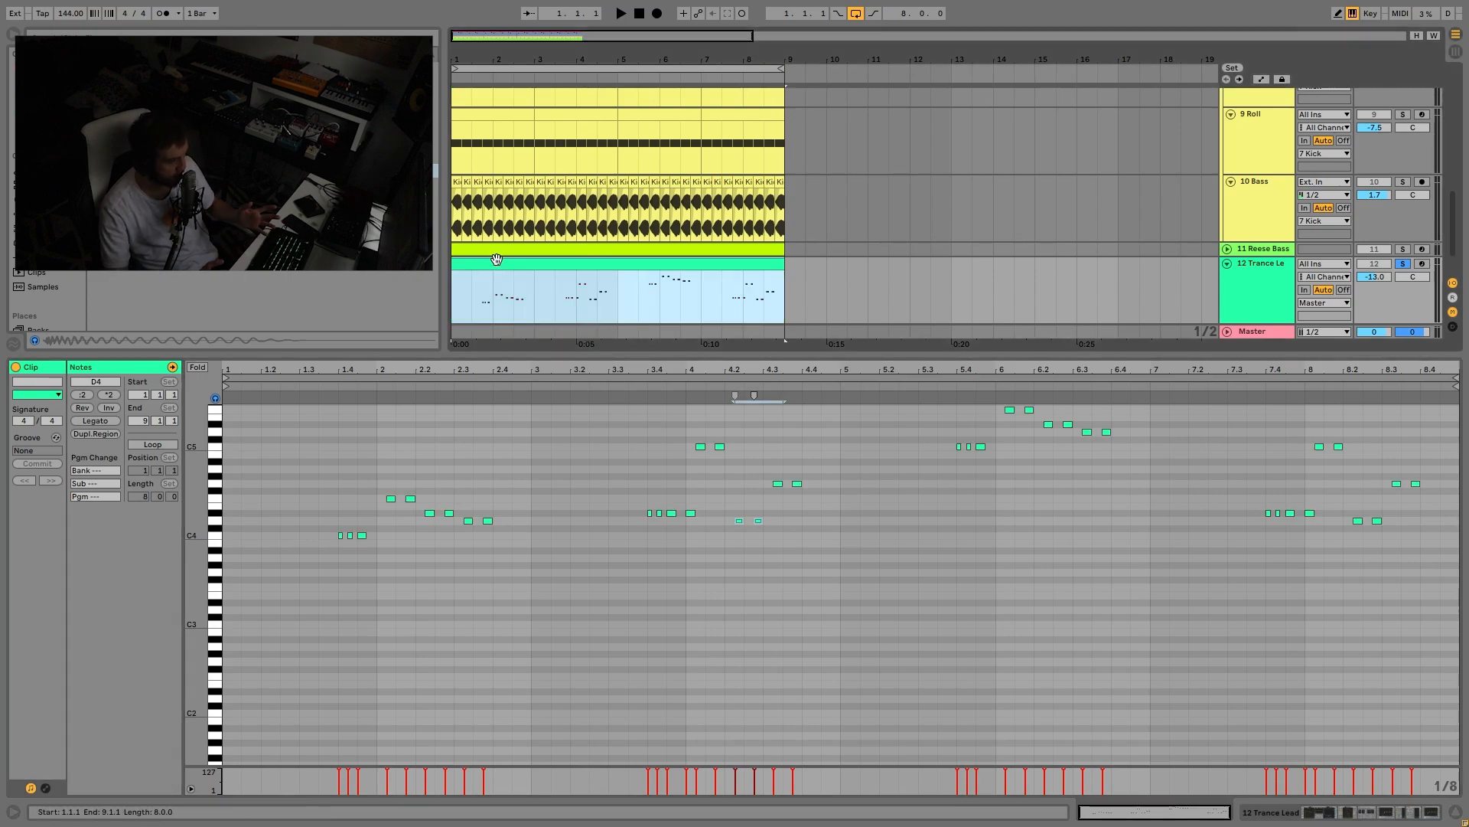
key(space)
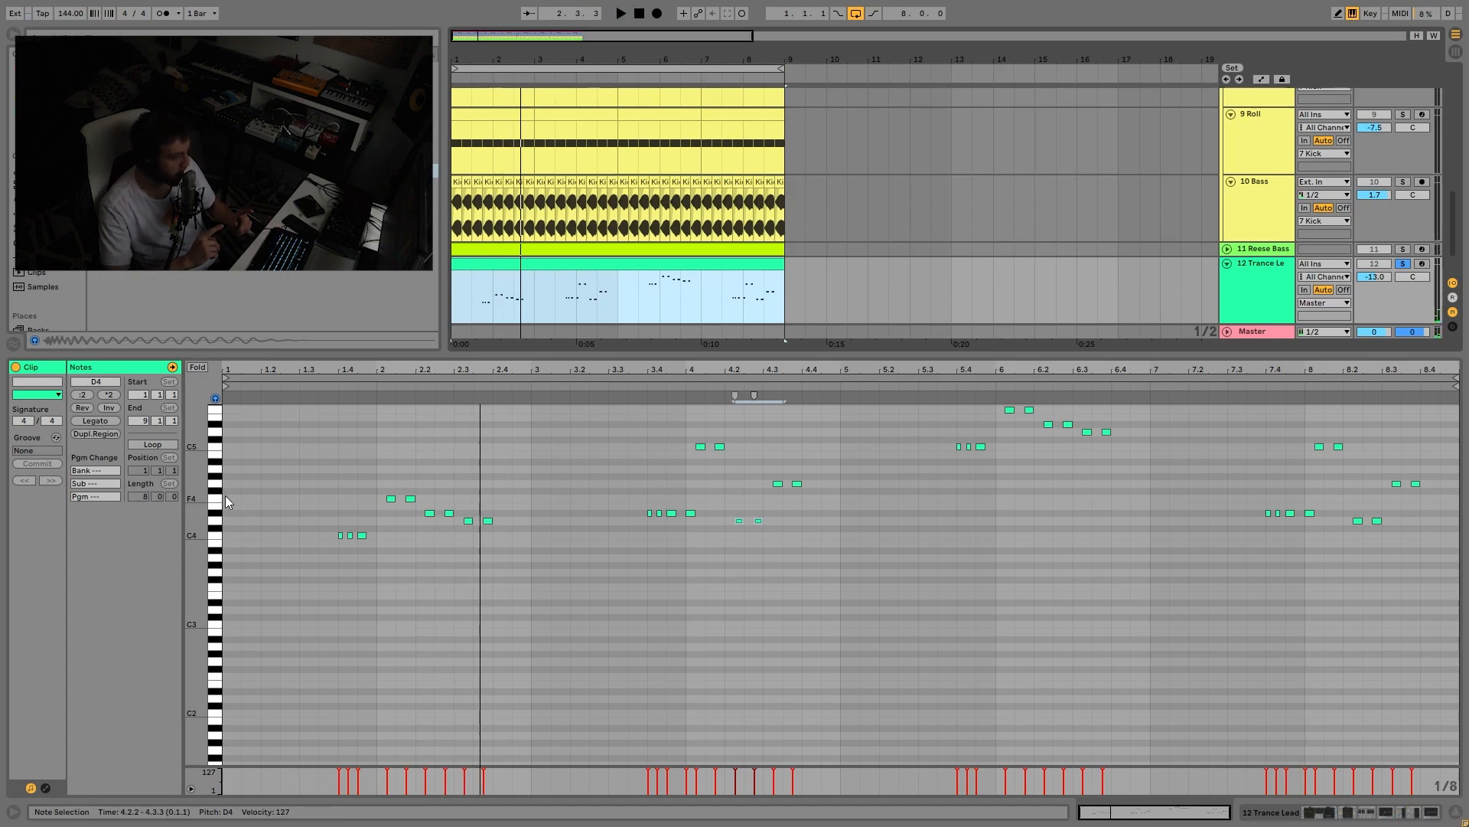
key(space)
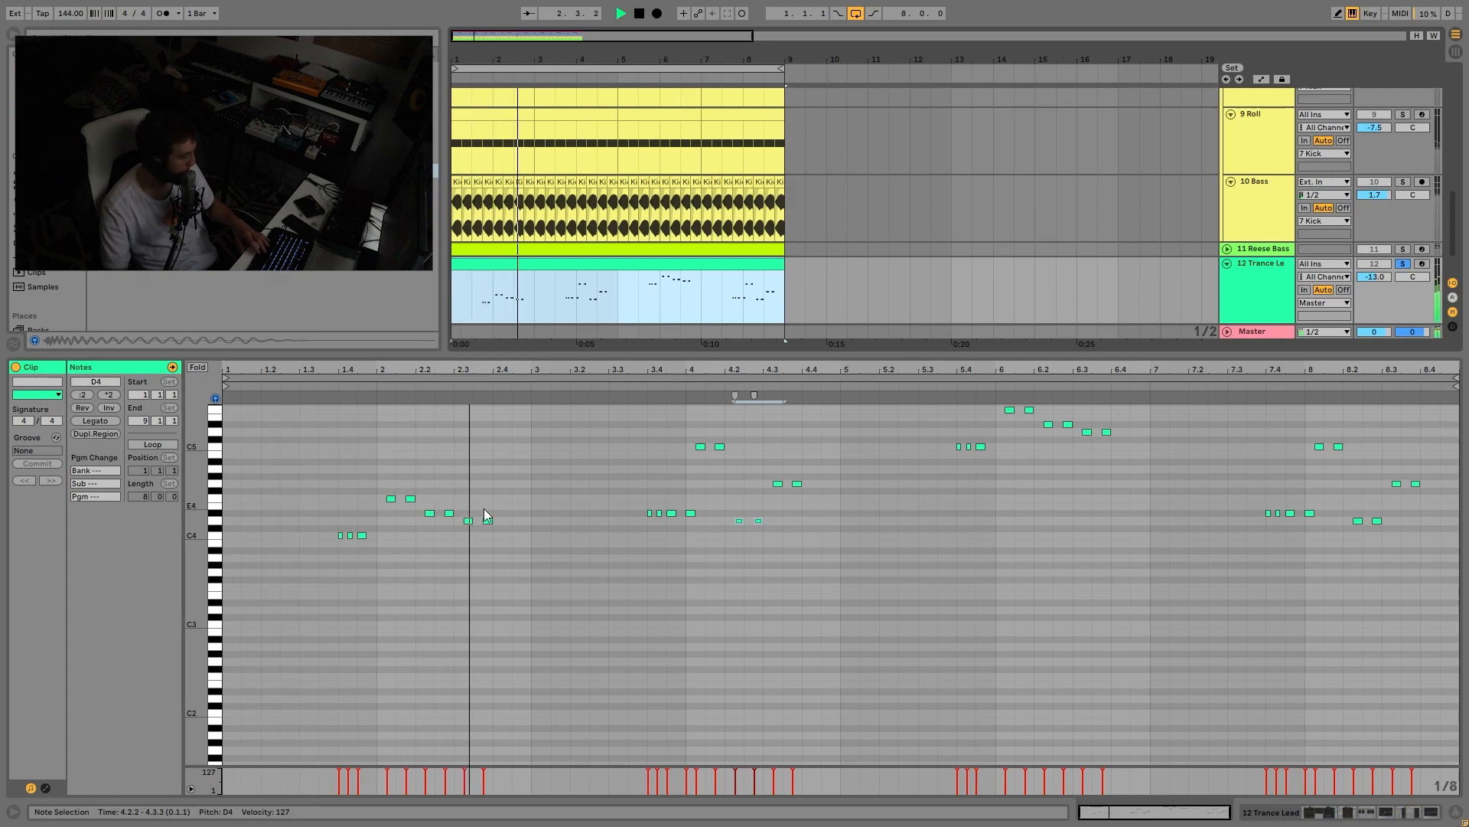
key(space)
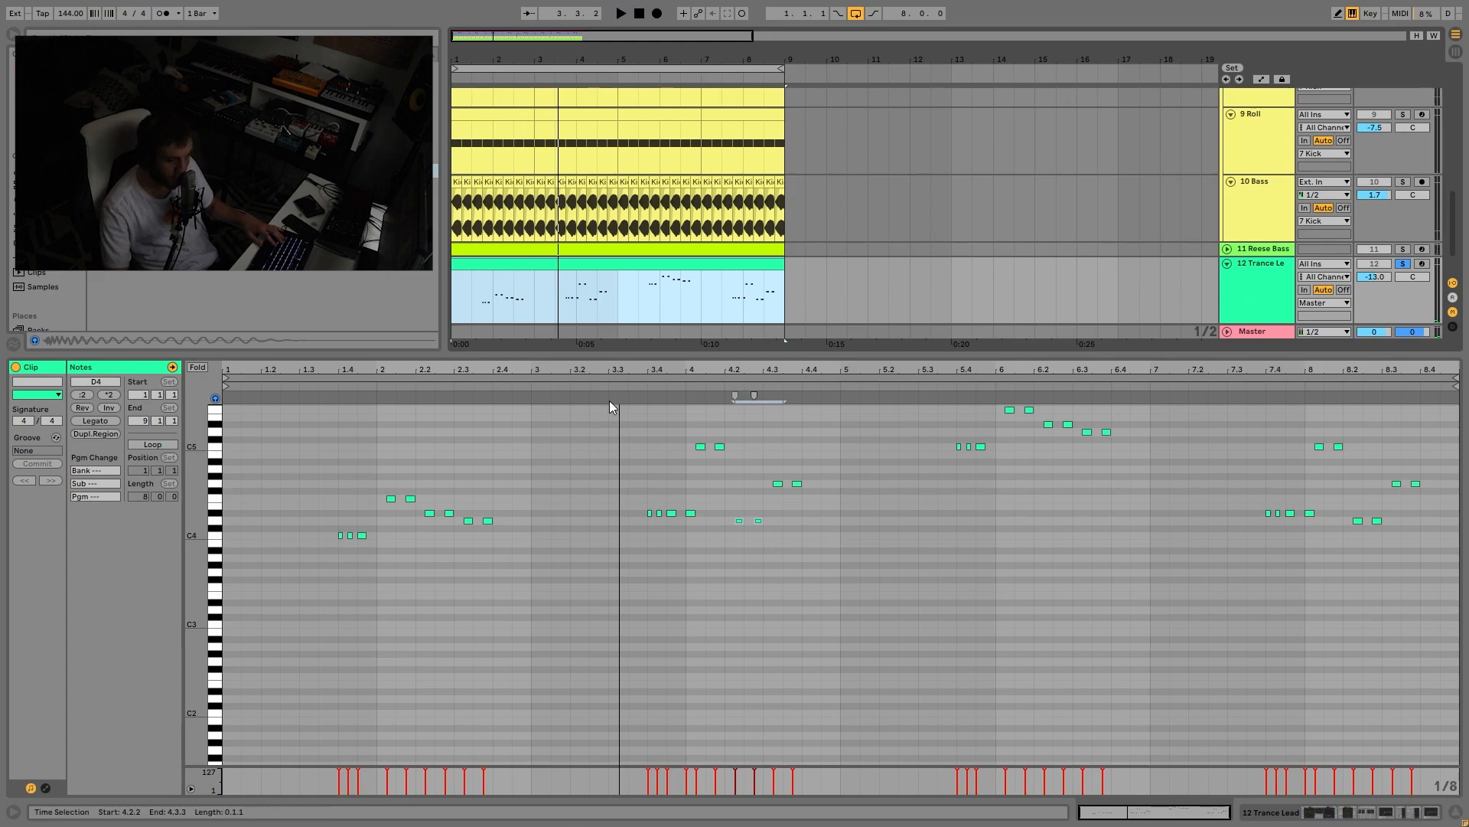
Step: Audition the Trance Lead together with the Reese Bass soloed, stop playback and take the Reese Bass out of solo
click(1402, 249)
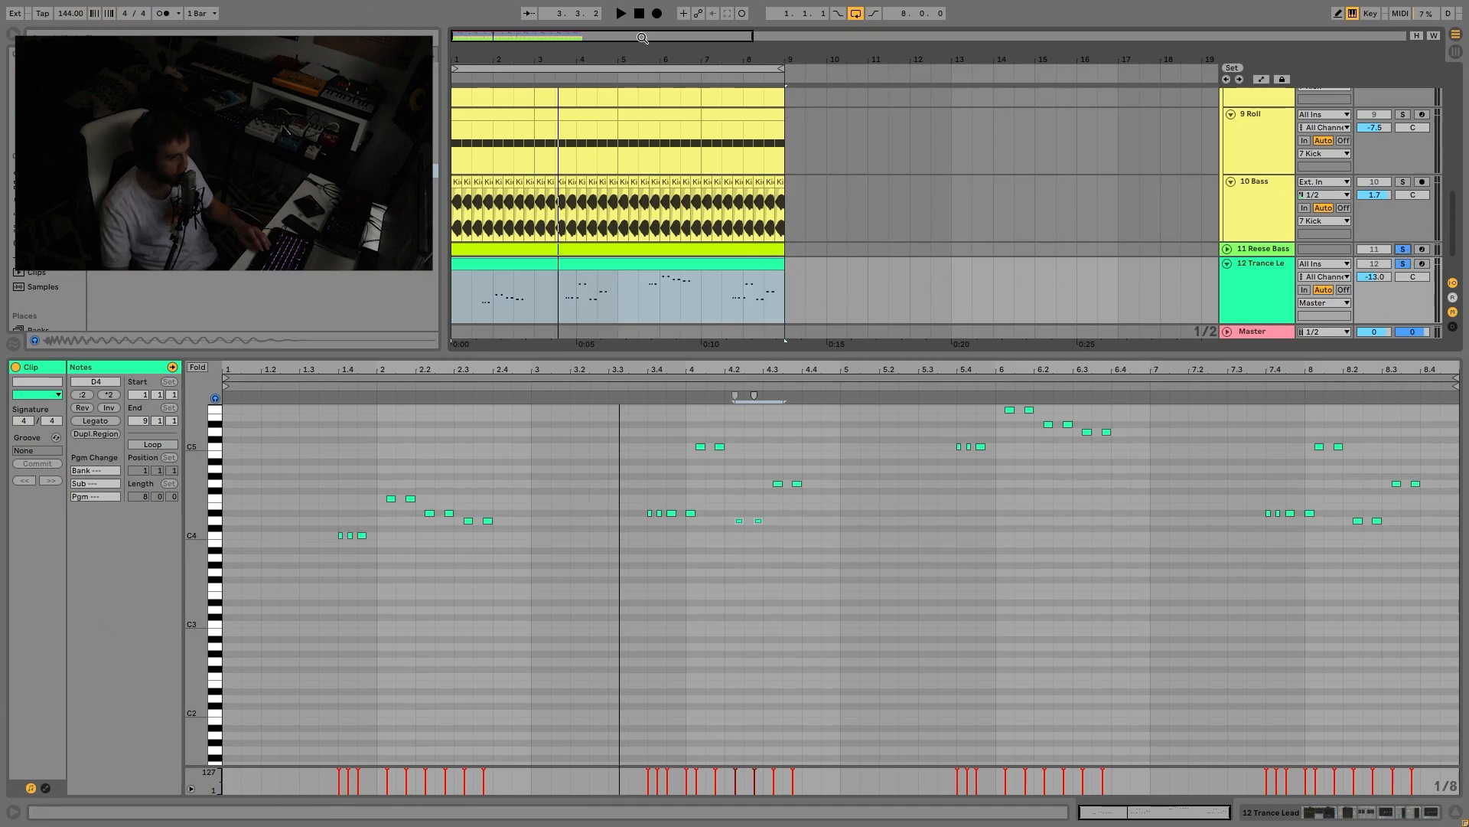
key(space)
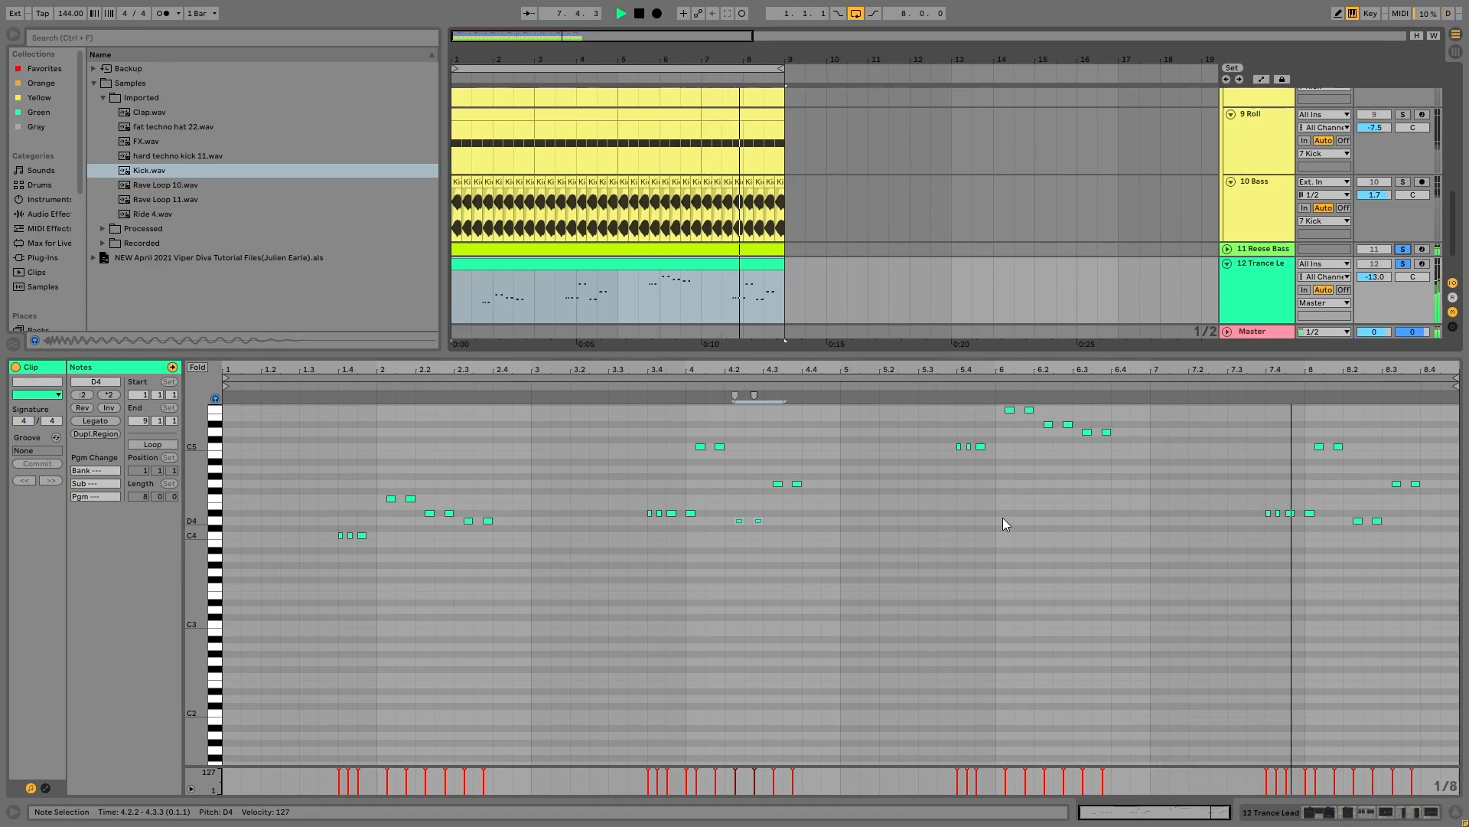
key(space)
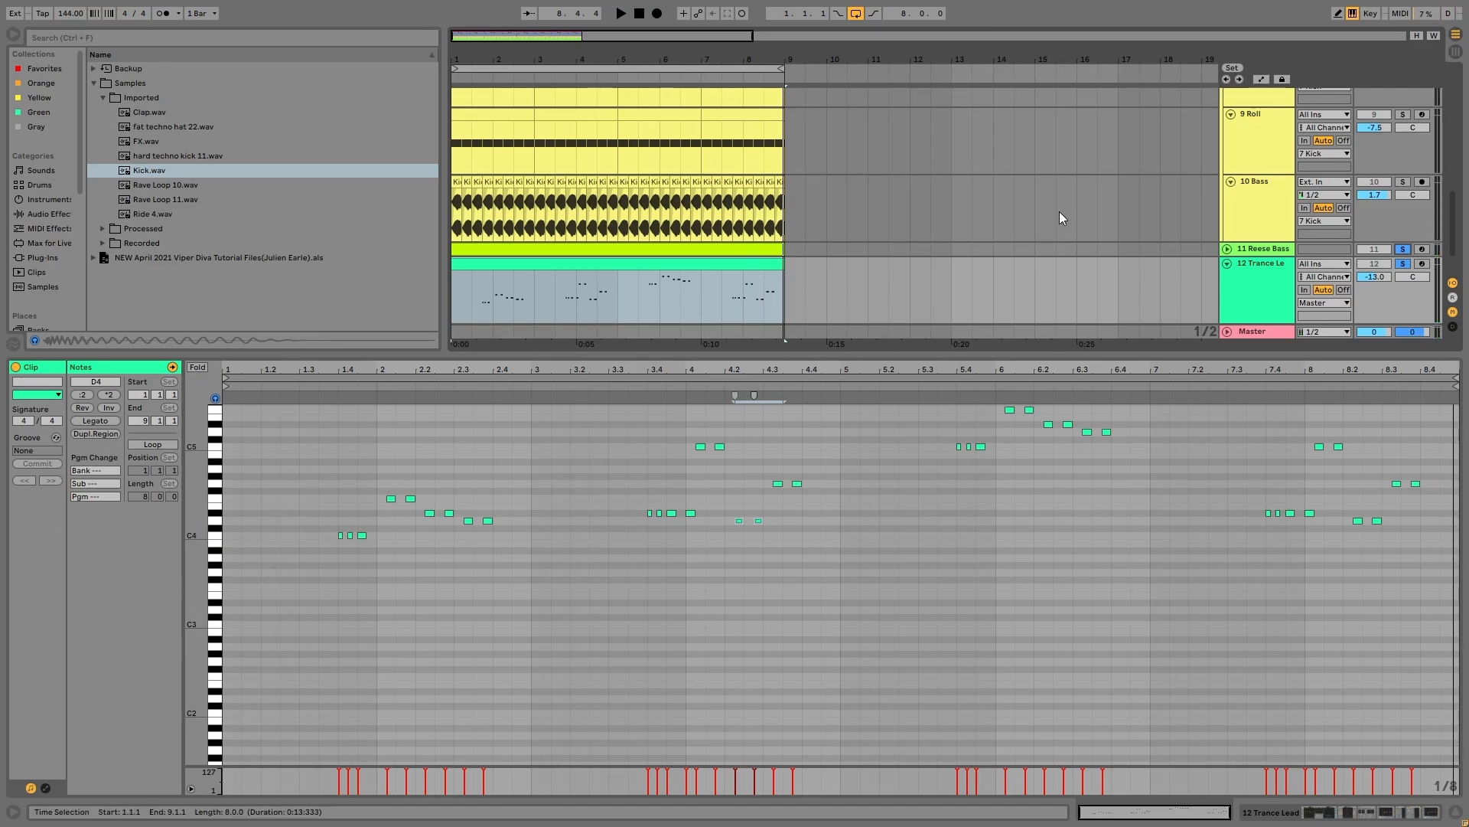
click(1404, 249)
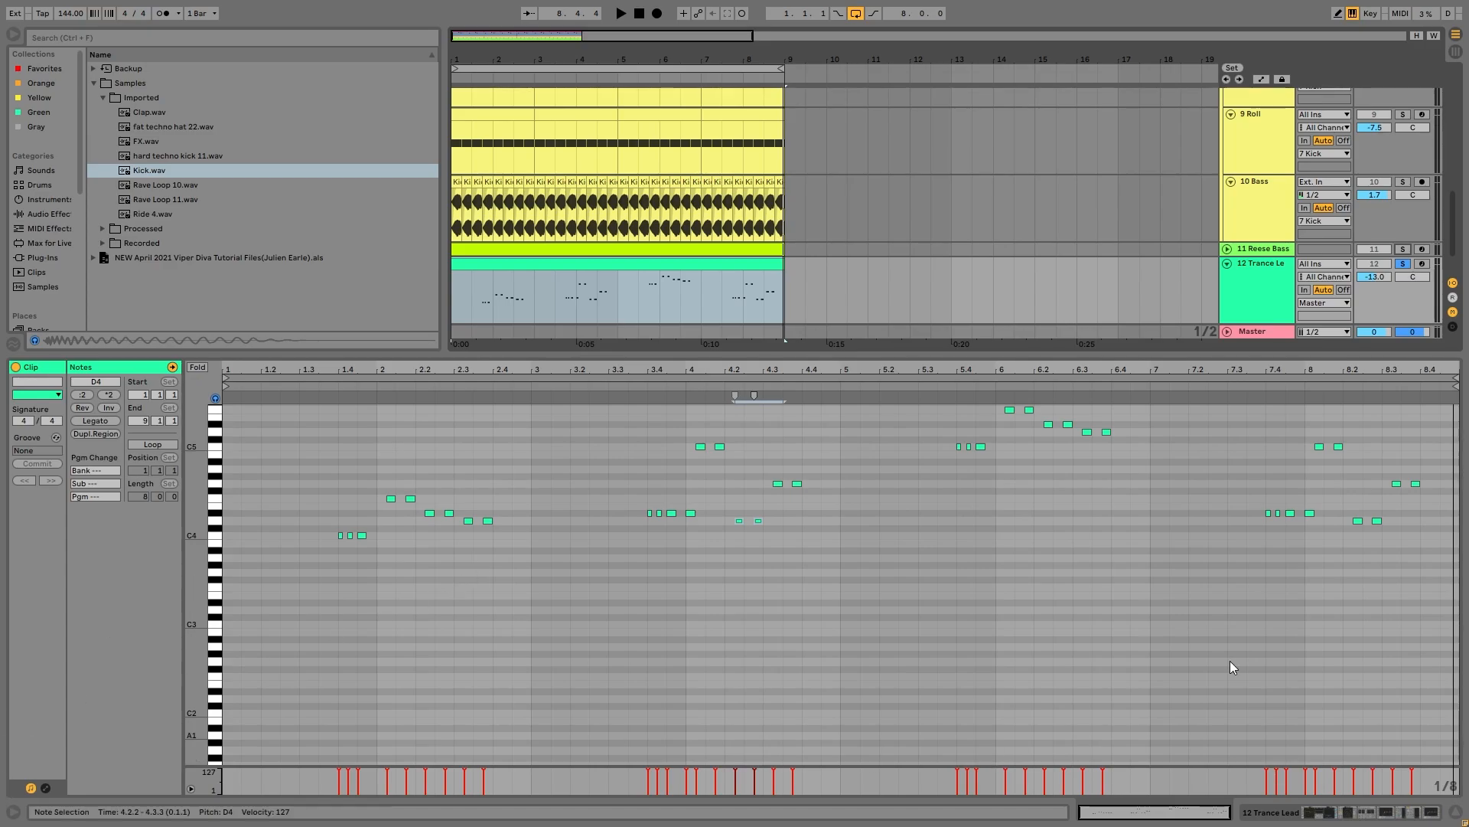
Step: Show the Trance Lead device chain from Wavetable through Echo, Reverb, EQ Eight, Drum Buss and Compressor to the final EQ Eight
click(1256, 307)
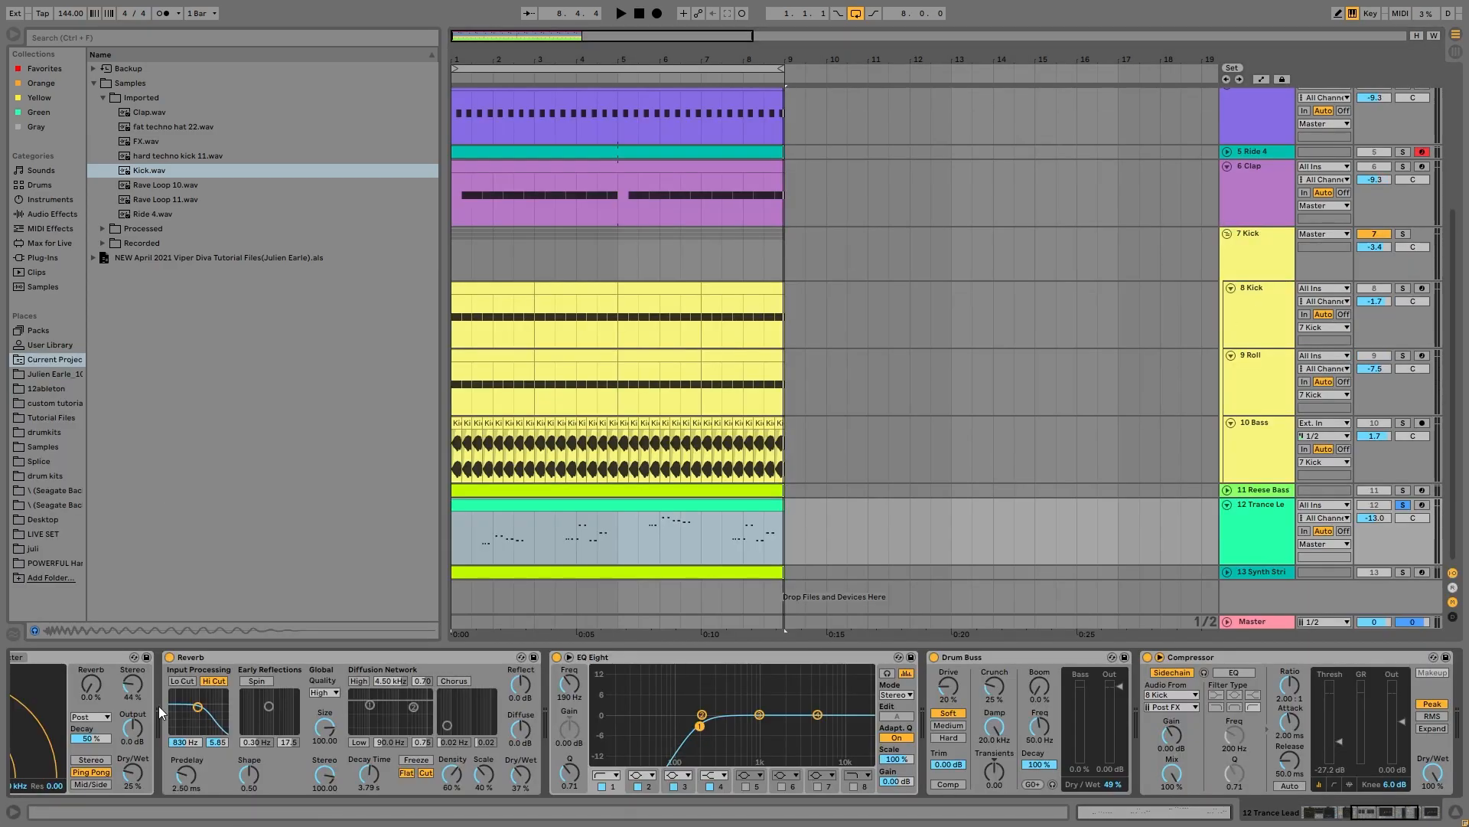
click(1335, 814)
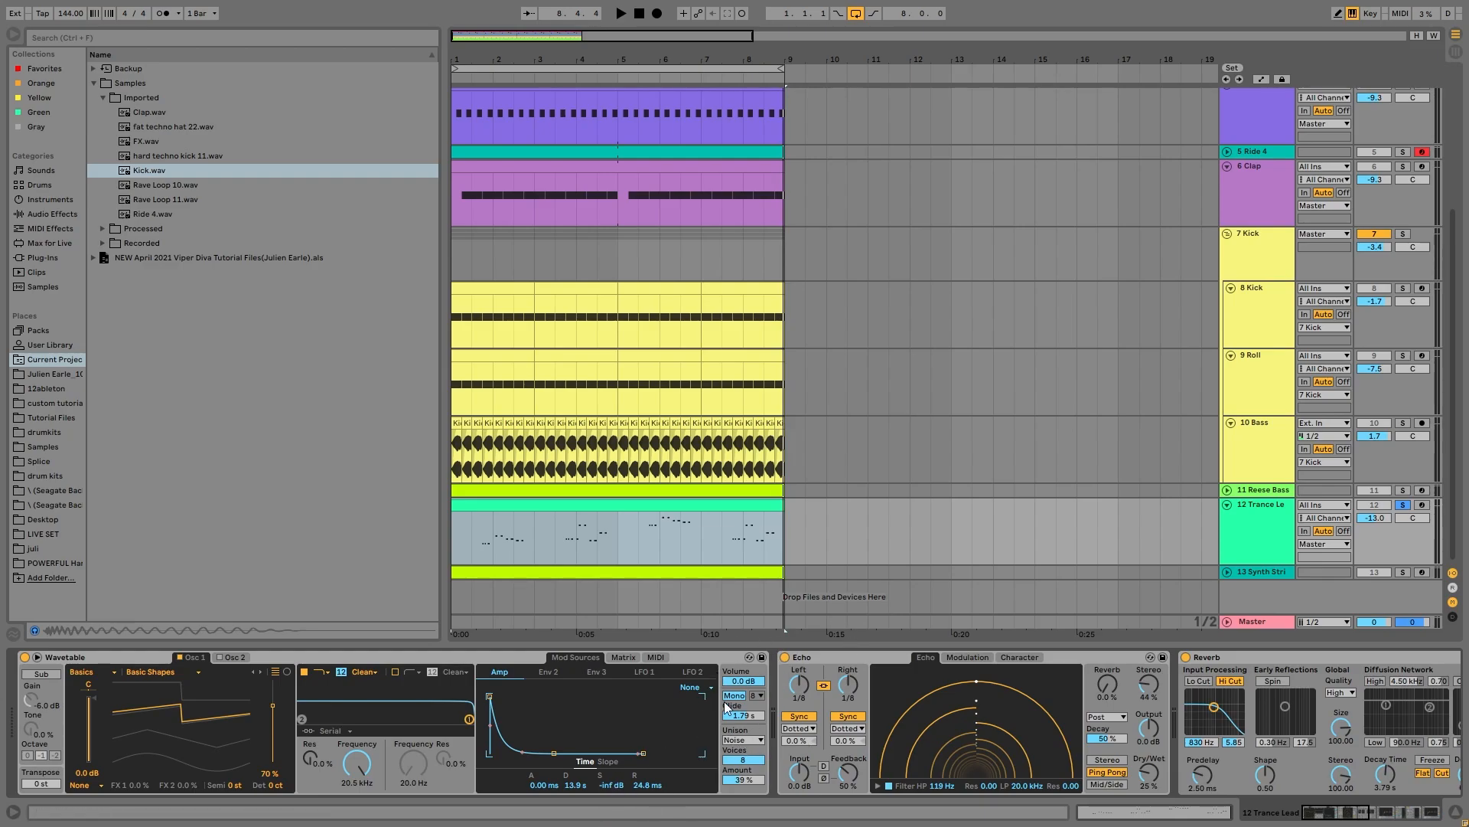
scroll(727, 719, right, 2)
scroll(727, 720, right, 4)
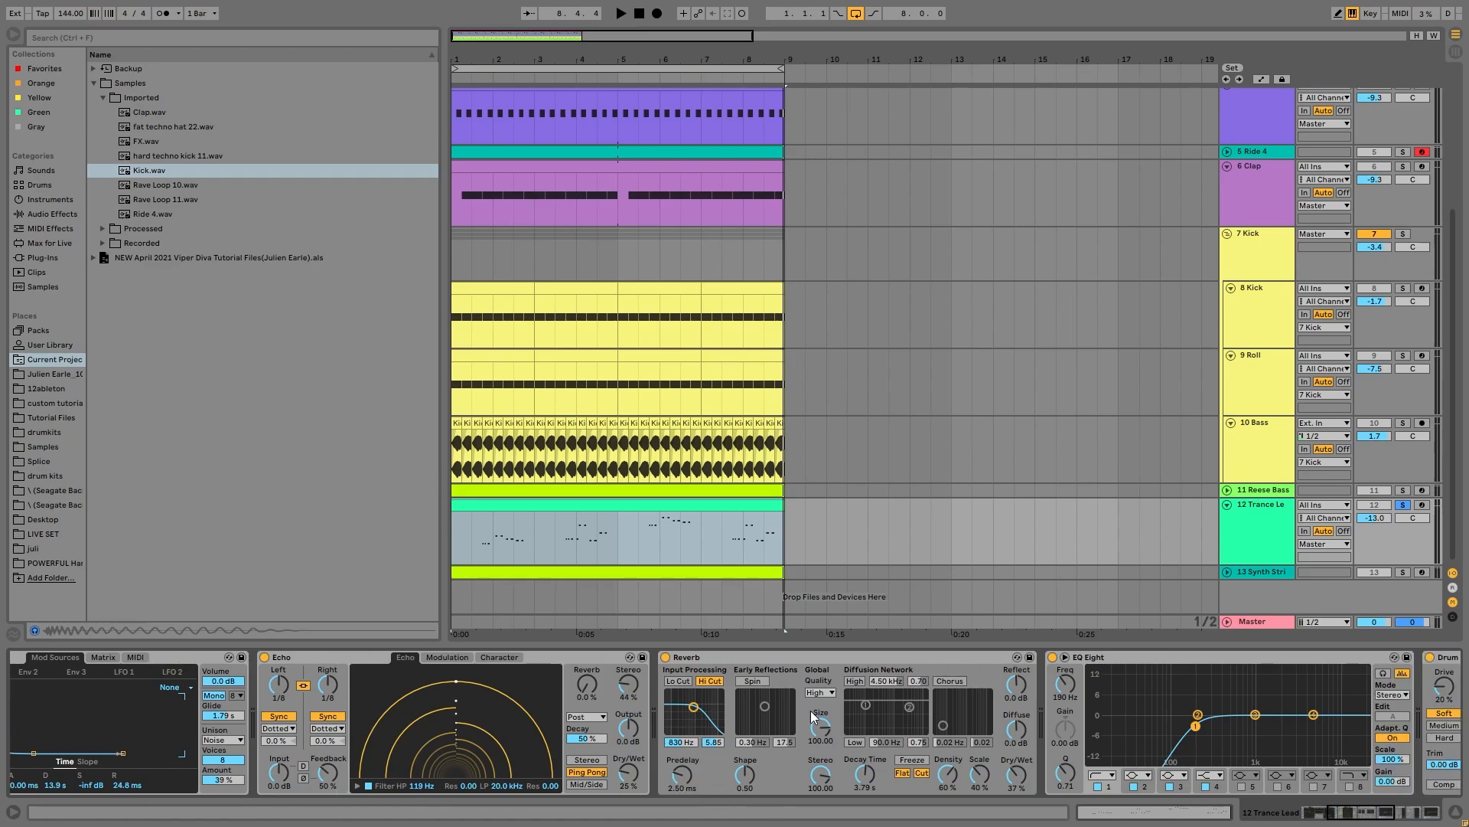
scroll(810, 710, right, 3)
scroll(815, 742, right, 4)
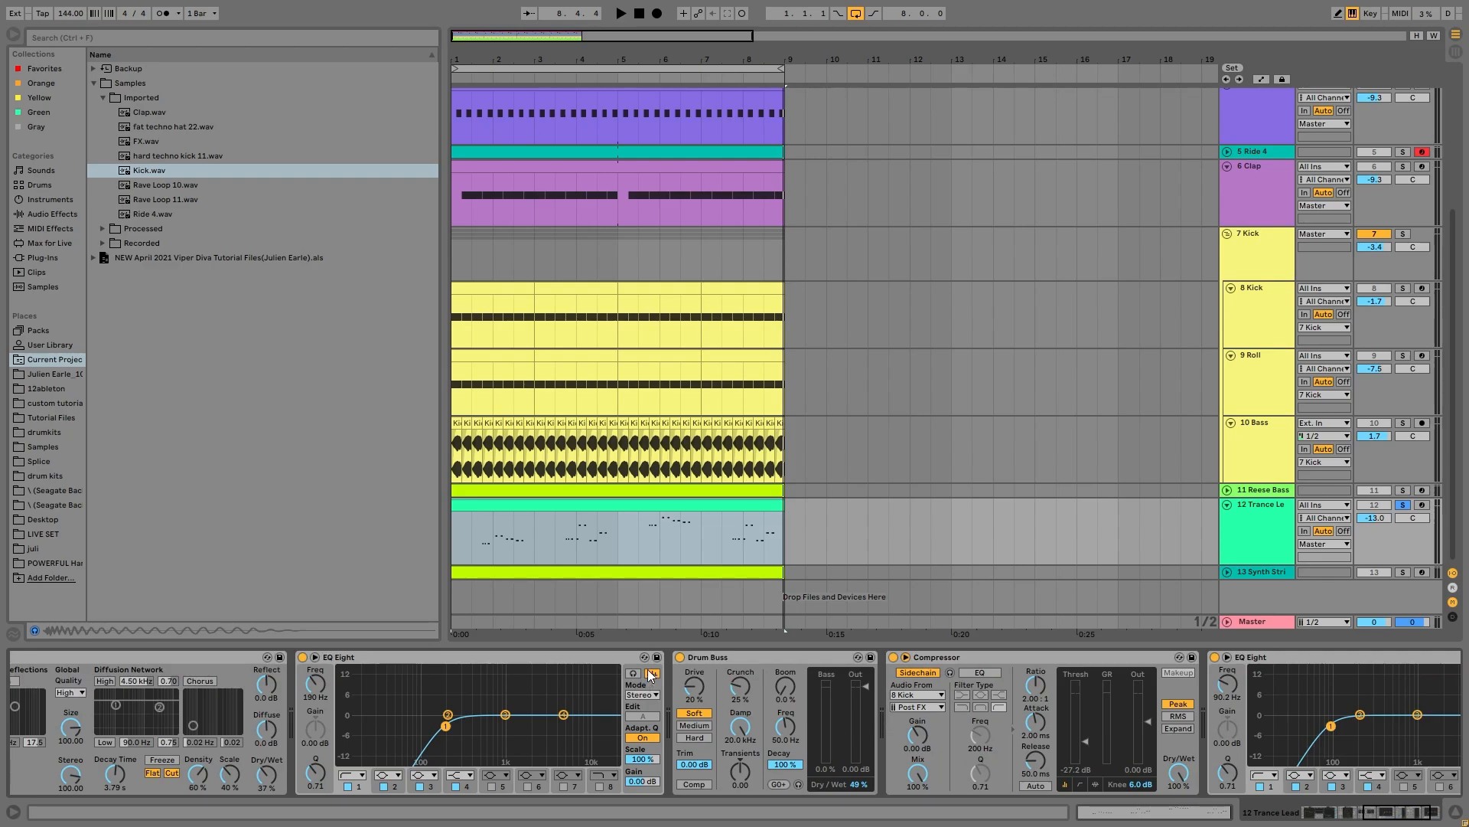
scroll(842, 727, right, 2)
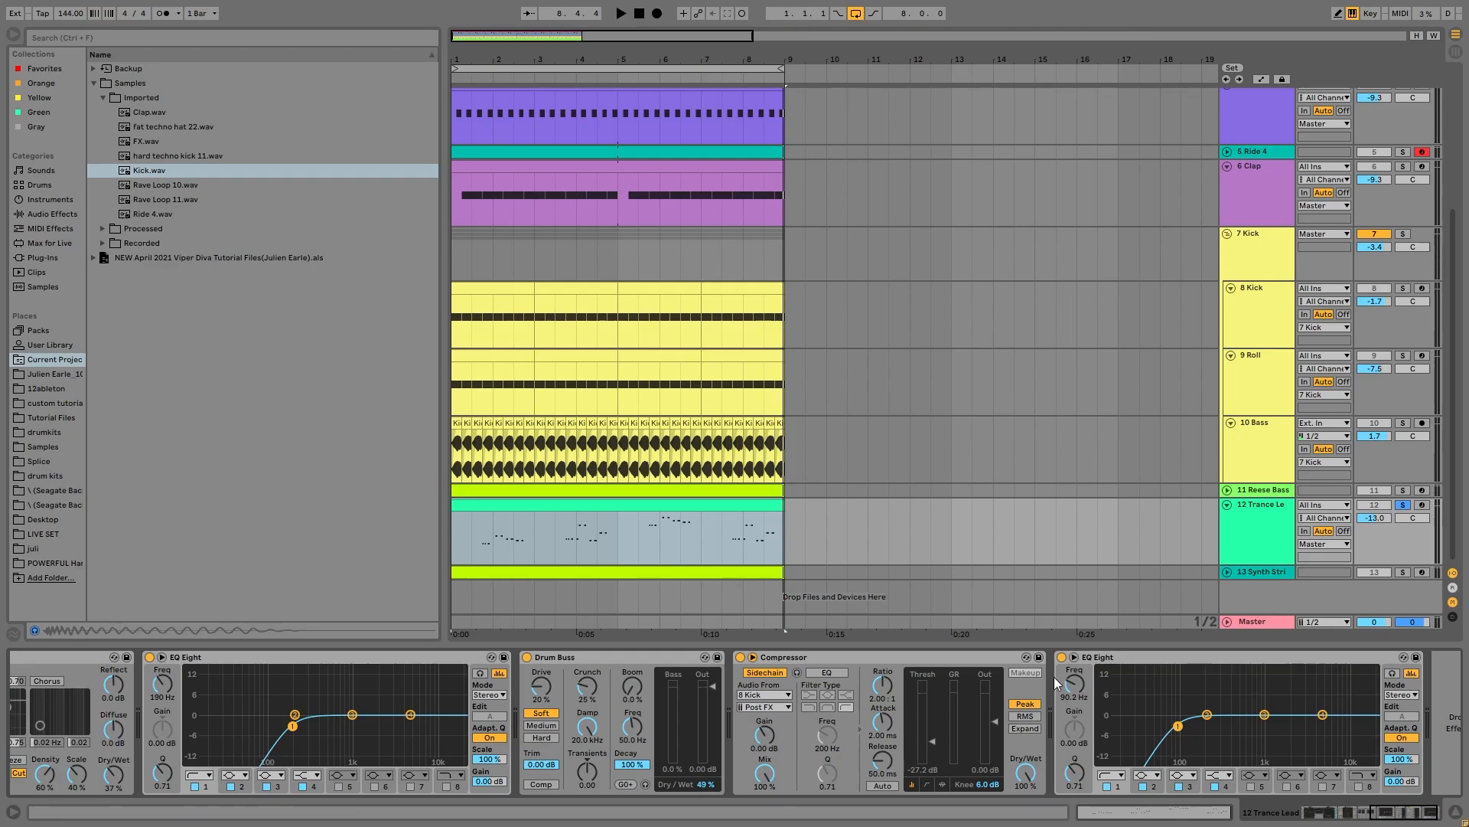
scroll(1039, 723, right, 1)
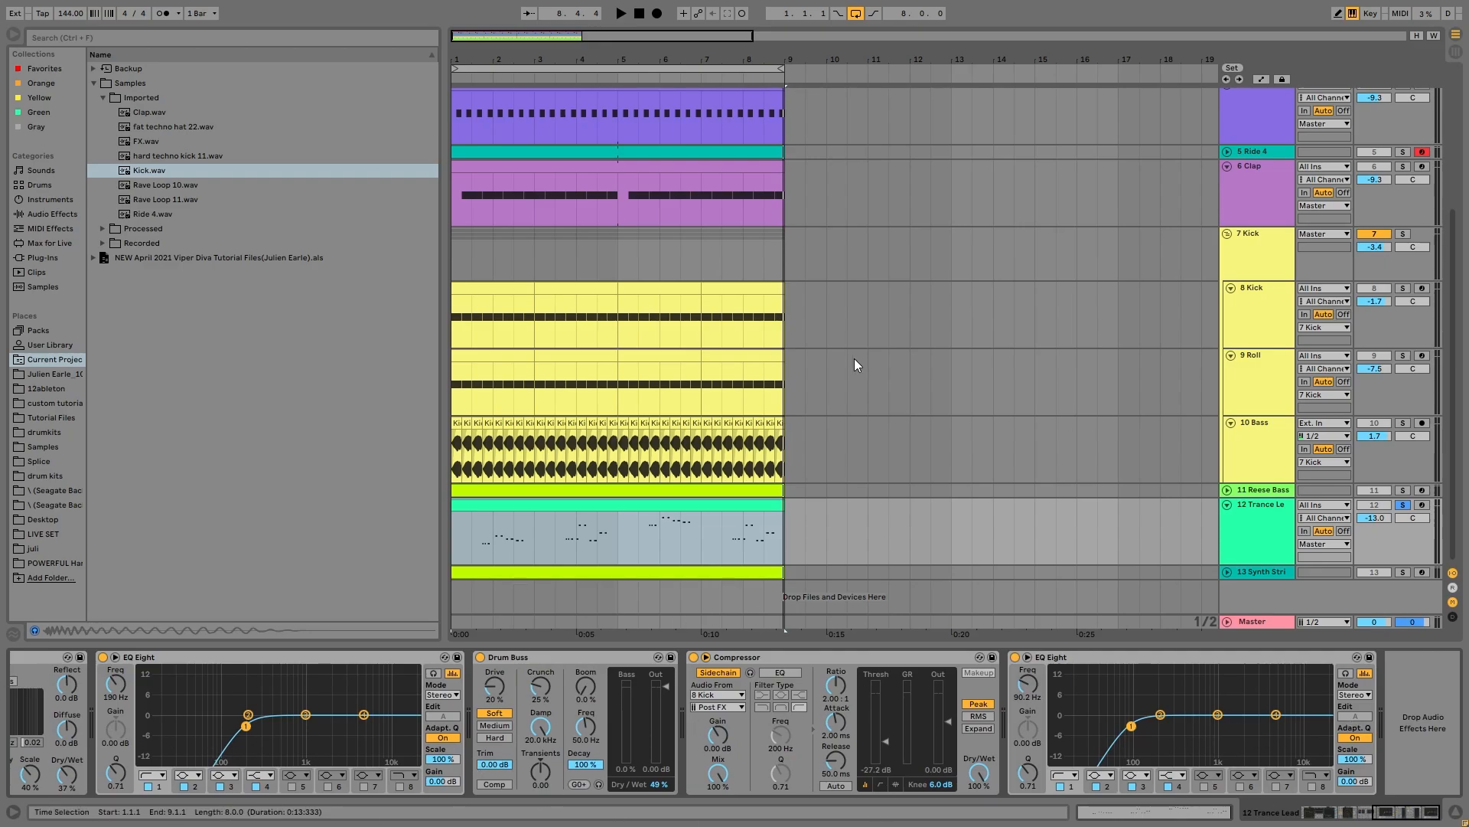
Step: Solo the Synth String and Reese Bass tracks in place of the Trance Lead and unfold both tracks
ctrl+click(1402, 571)
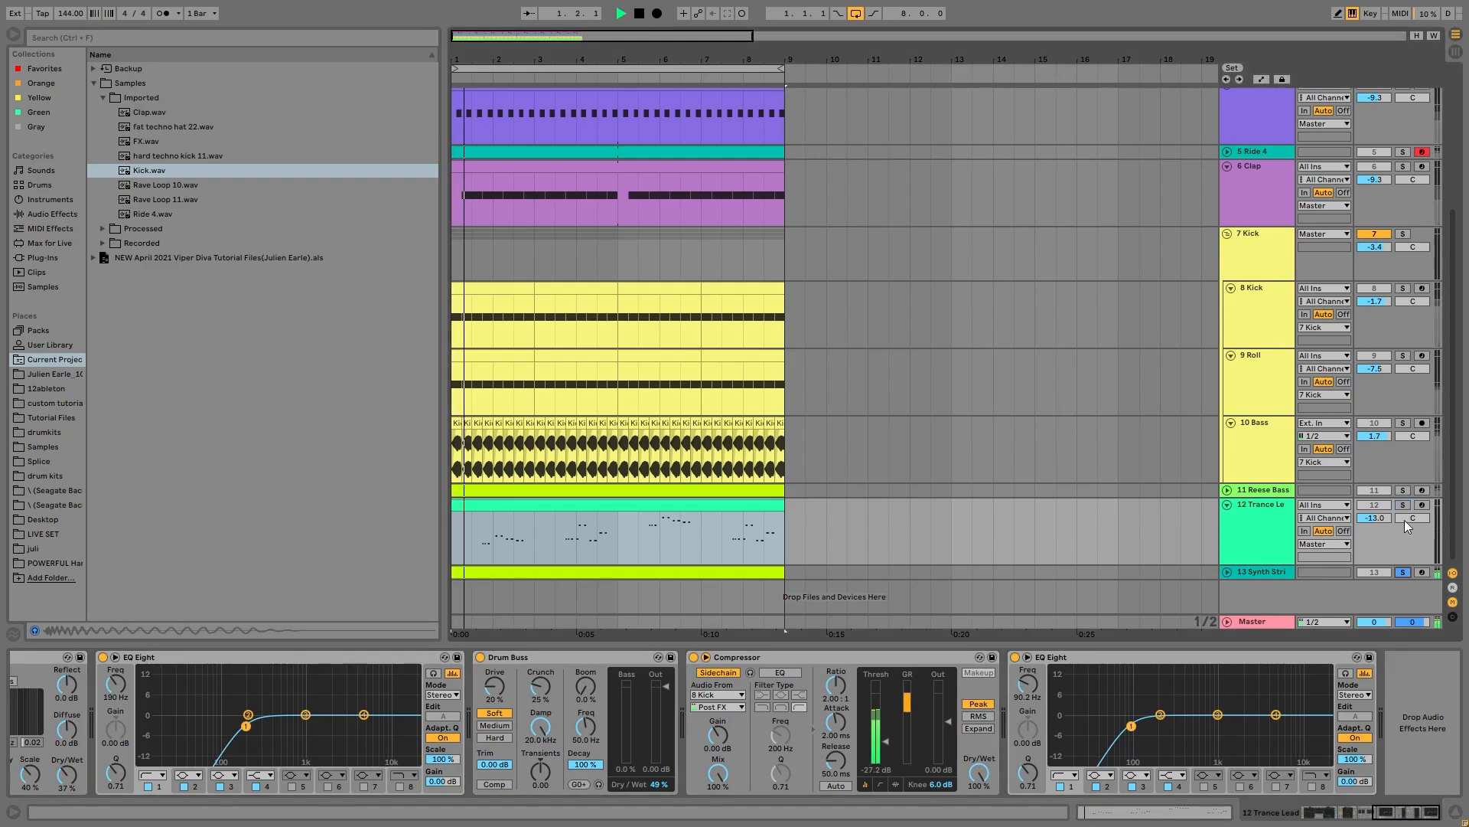
ctrl+click(1404, 491)
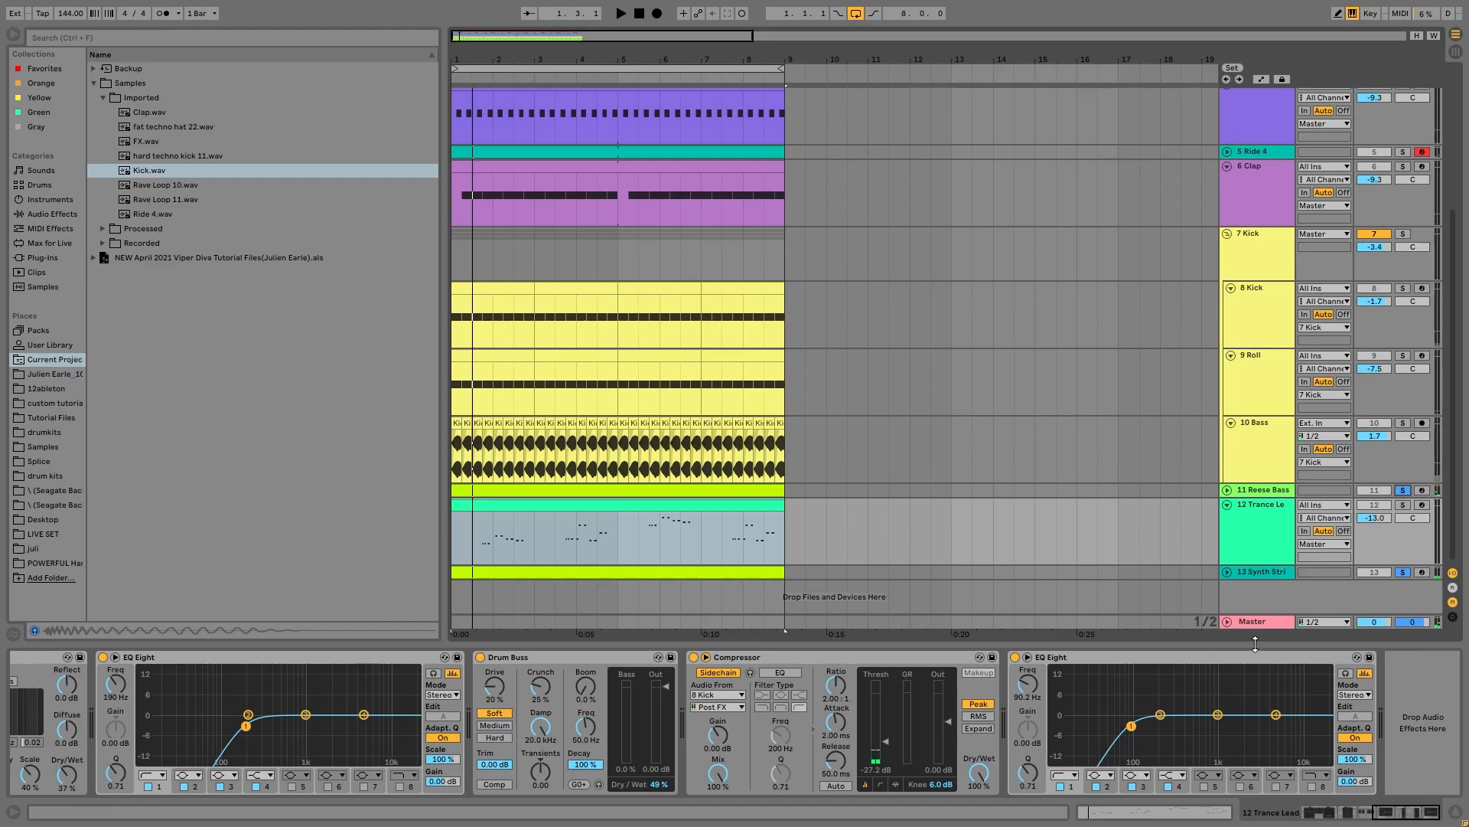
click(1225, 574)
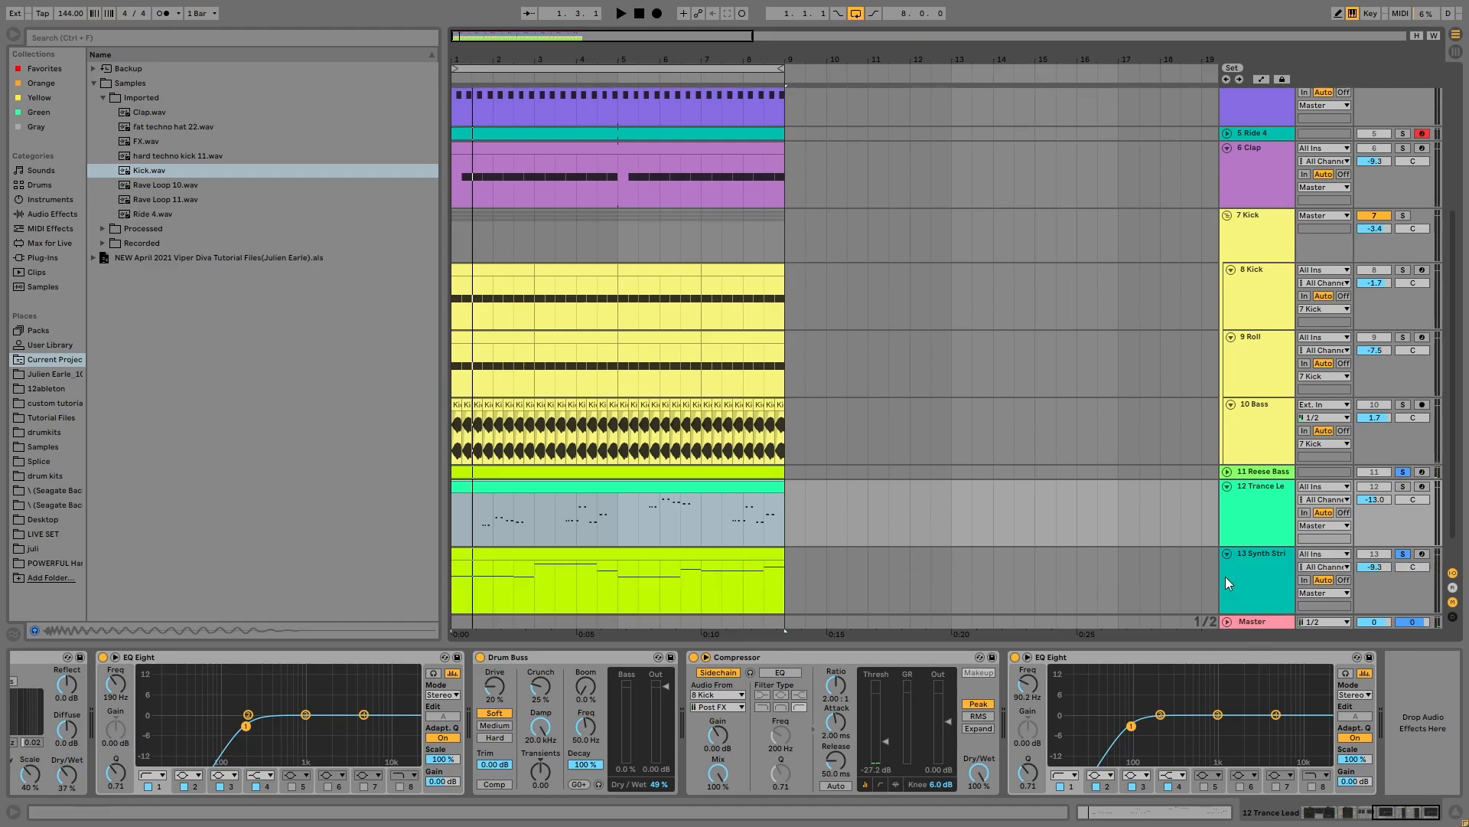
click(1227, 472)
scroll(1227, 476, down, 2)
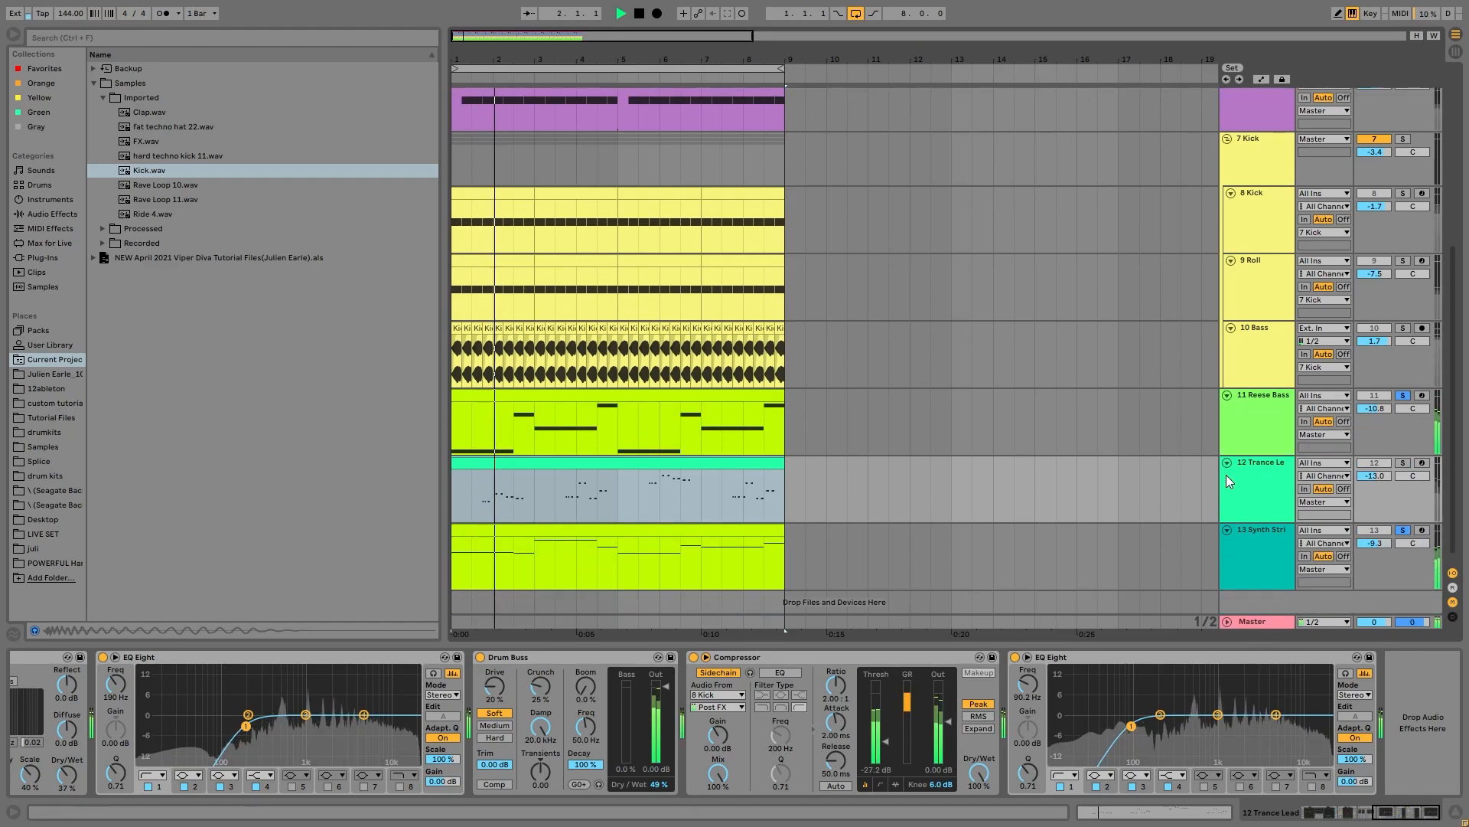
Step: Open the Synth String clip's notes during playback, clear the time selection and stop playback
double_click(567, 530)
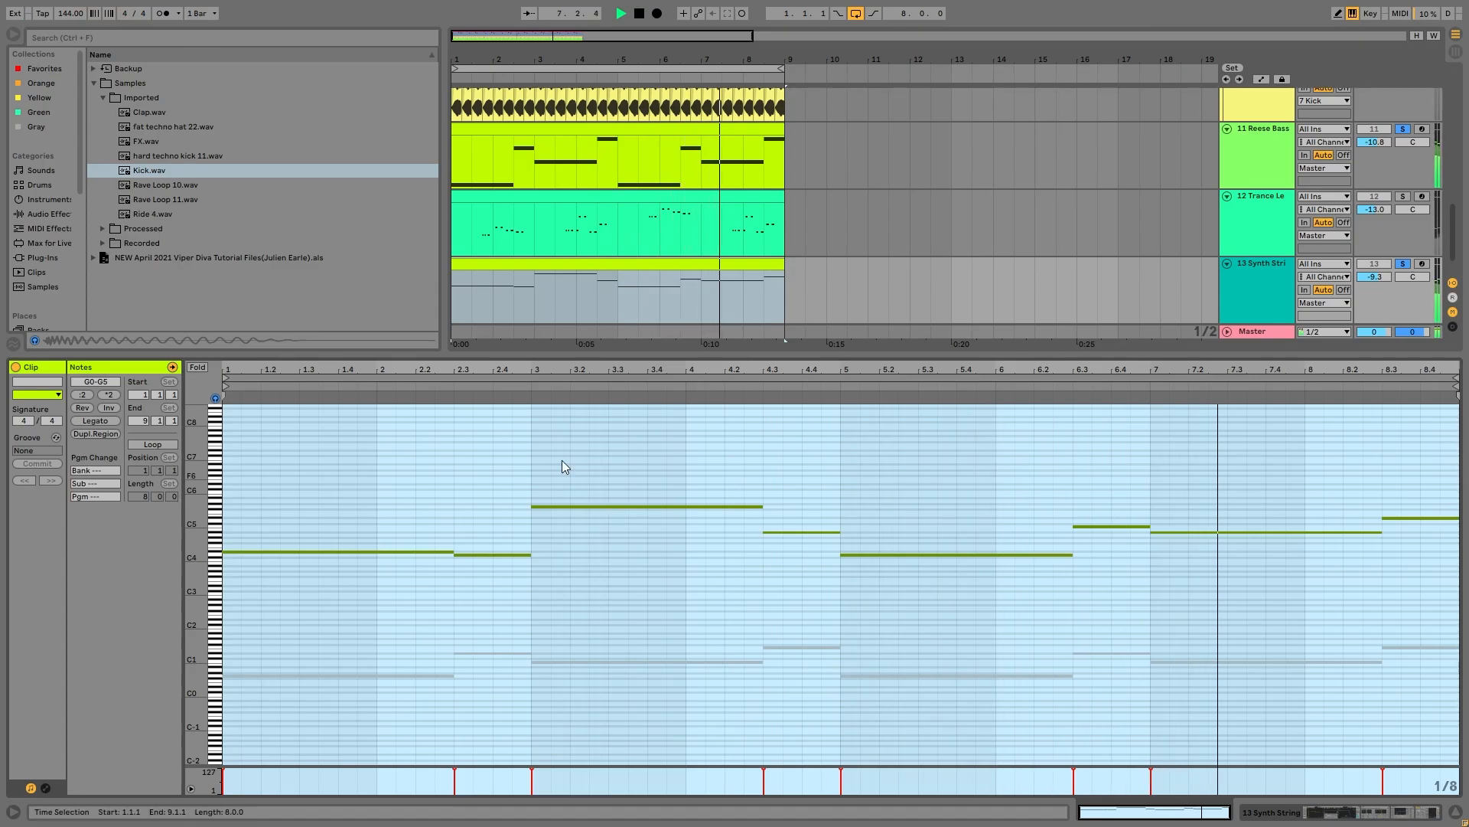
click(1332, 604)
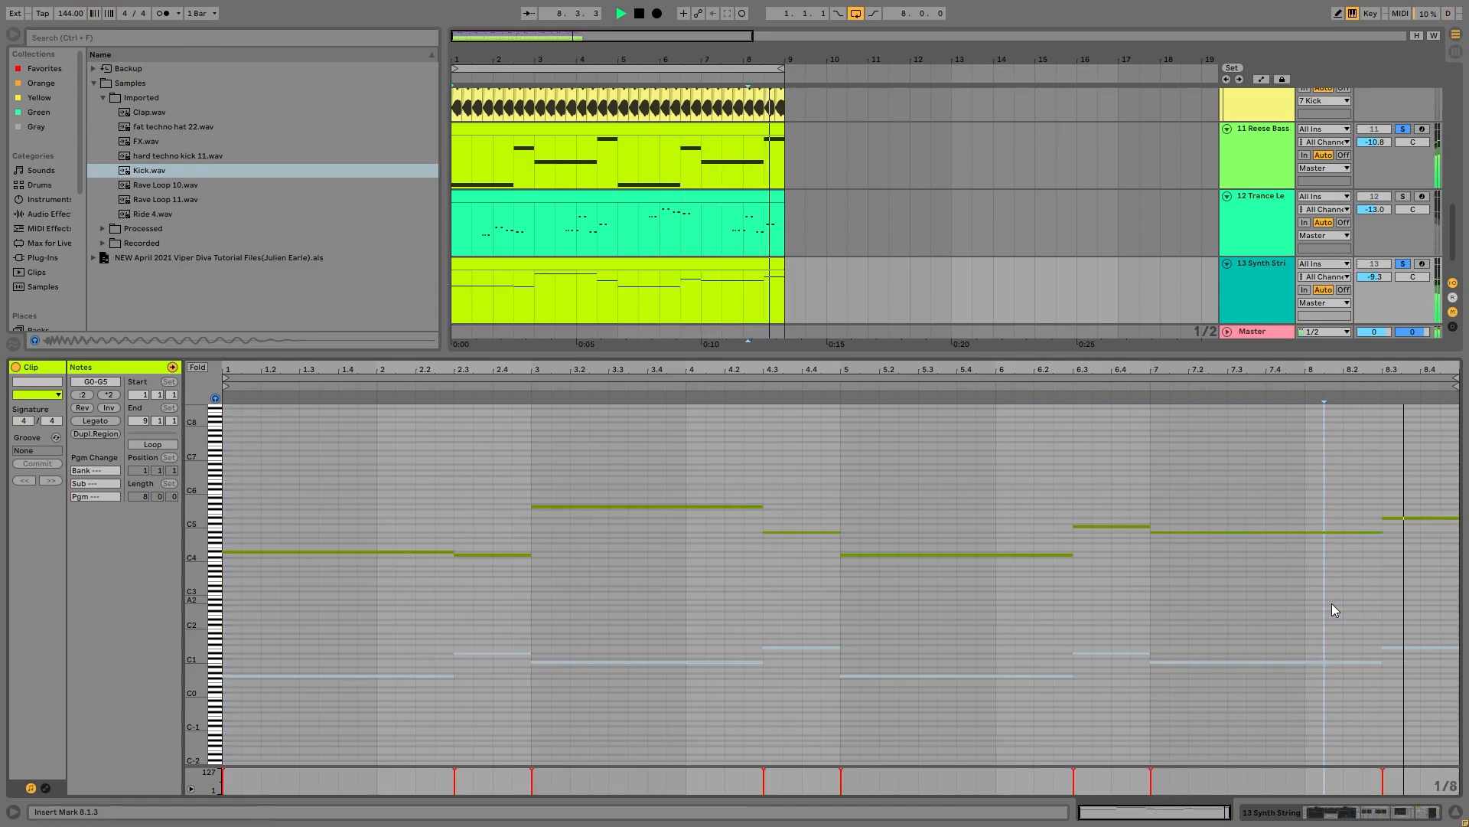
key(space)
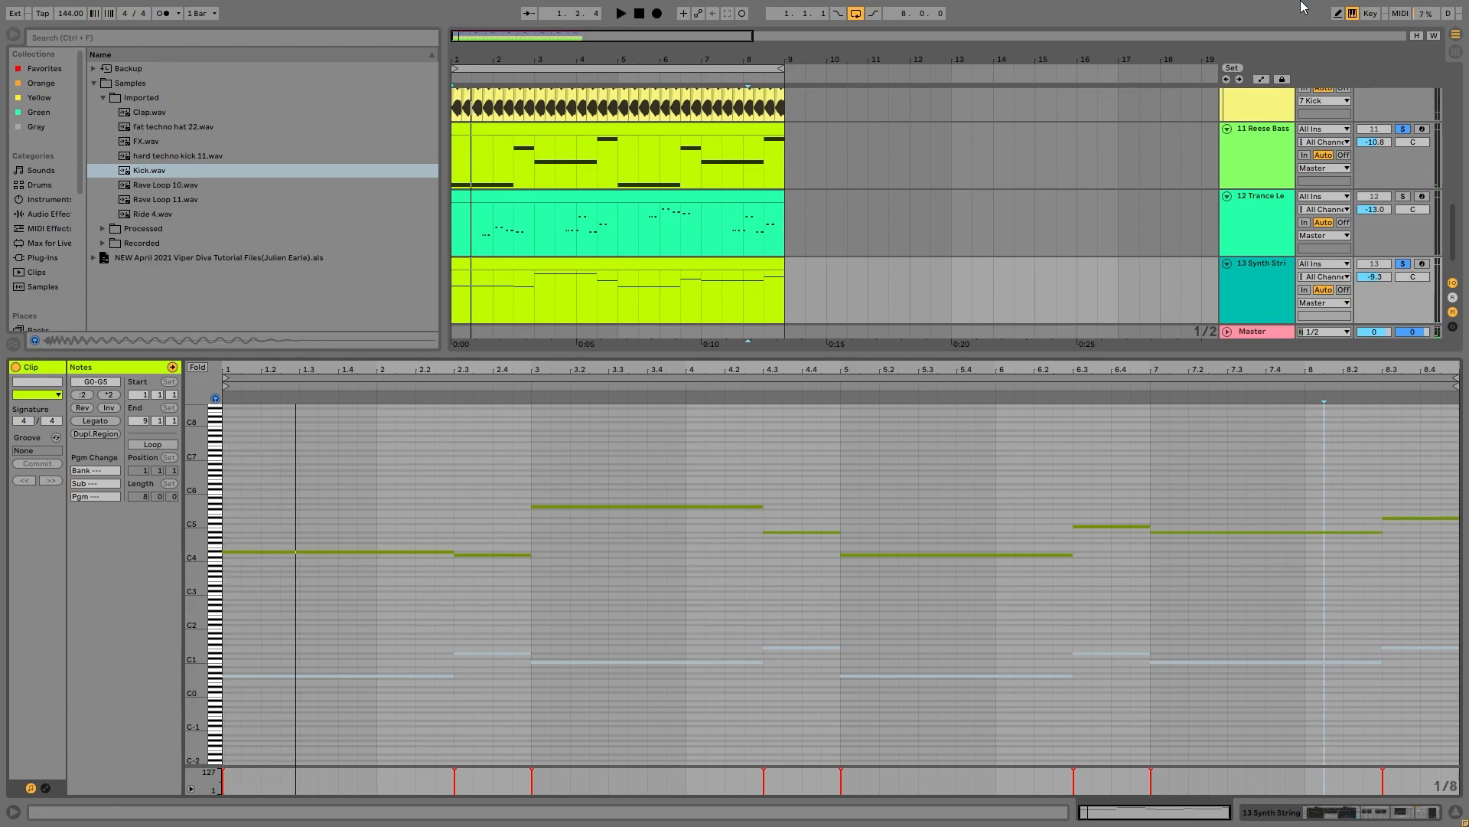
Step: Highlight the low G0 to F1 notes of the Synth String clip, then the D4 note at bar 2.3
click(358, 624)
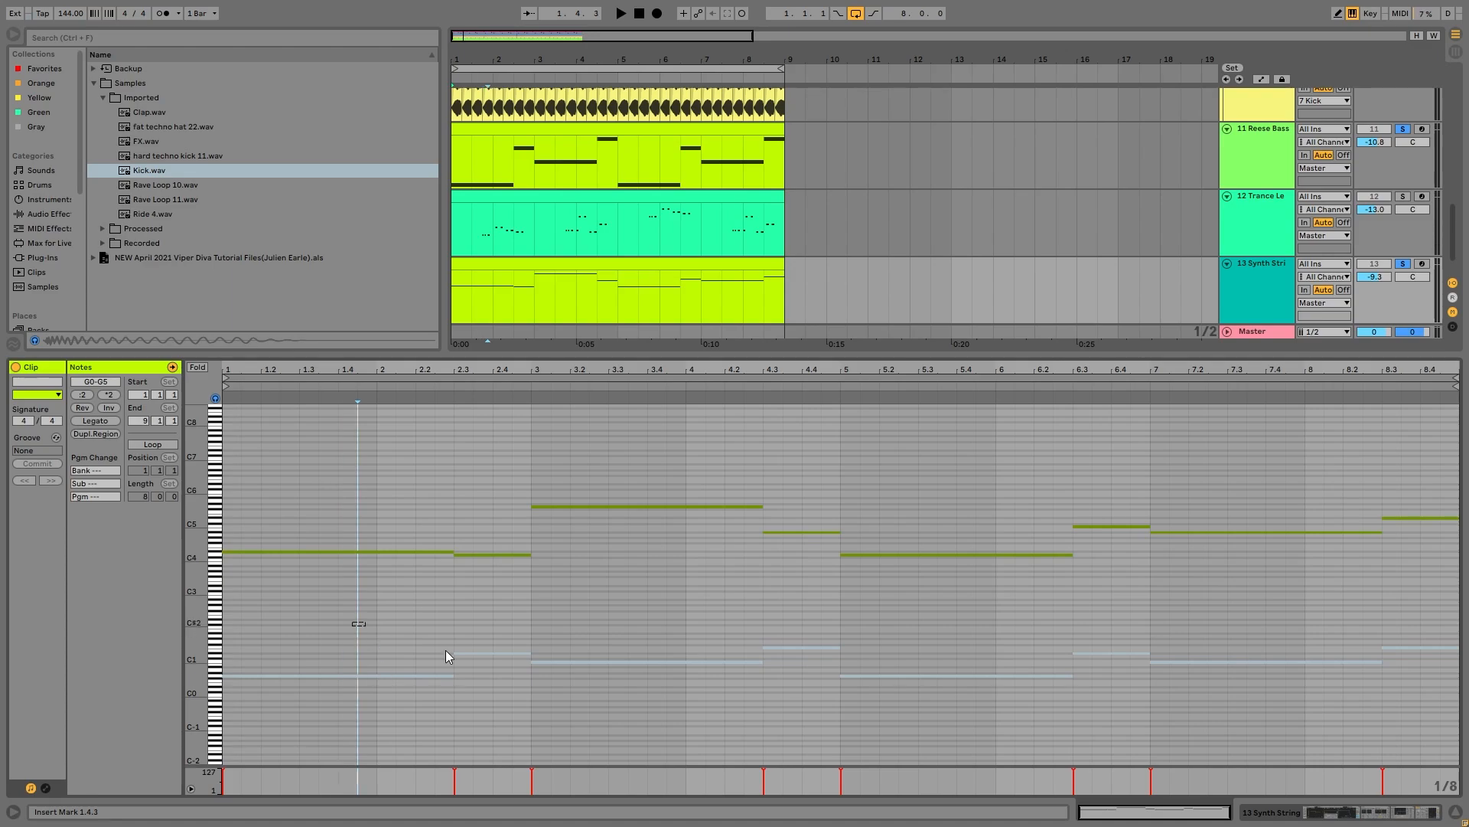
key(ctrl+a)
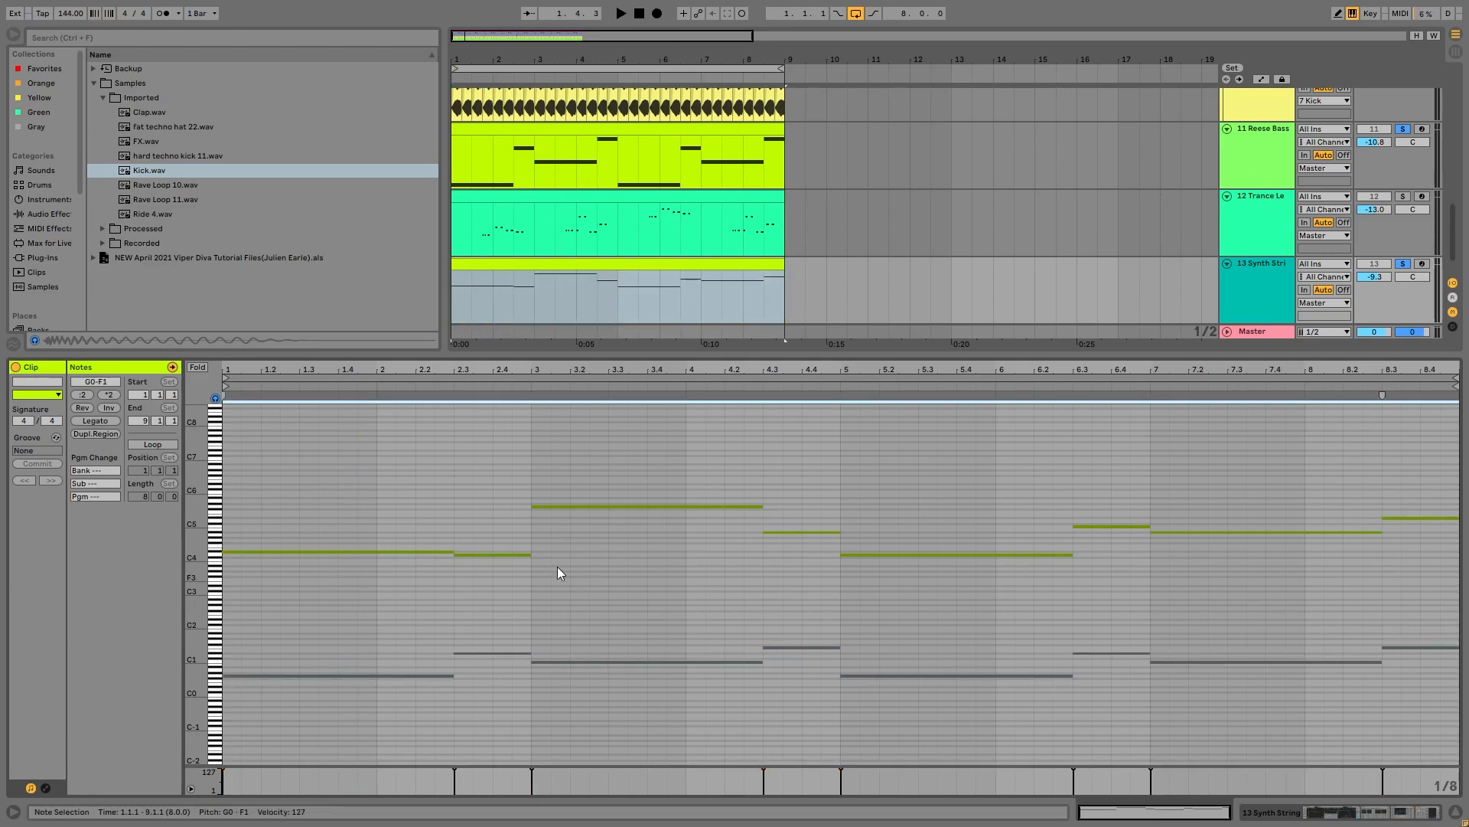
click(505, 554)
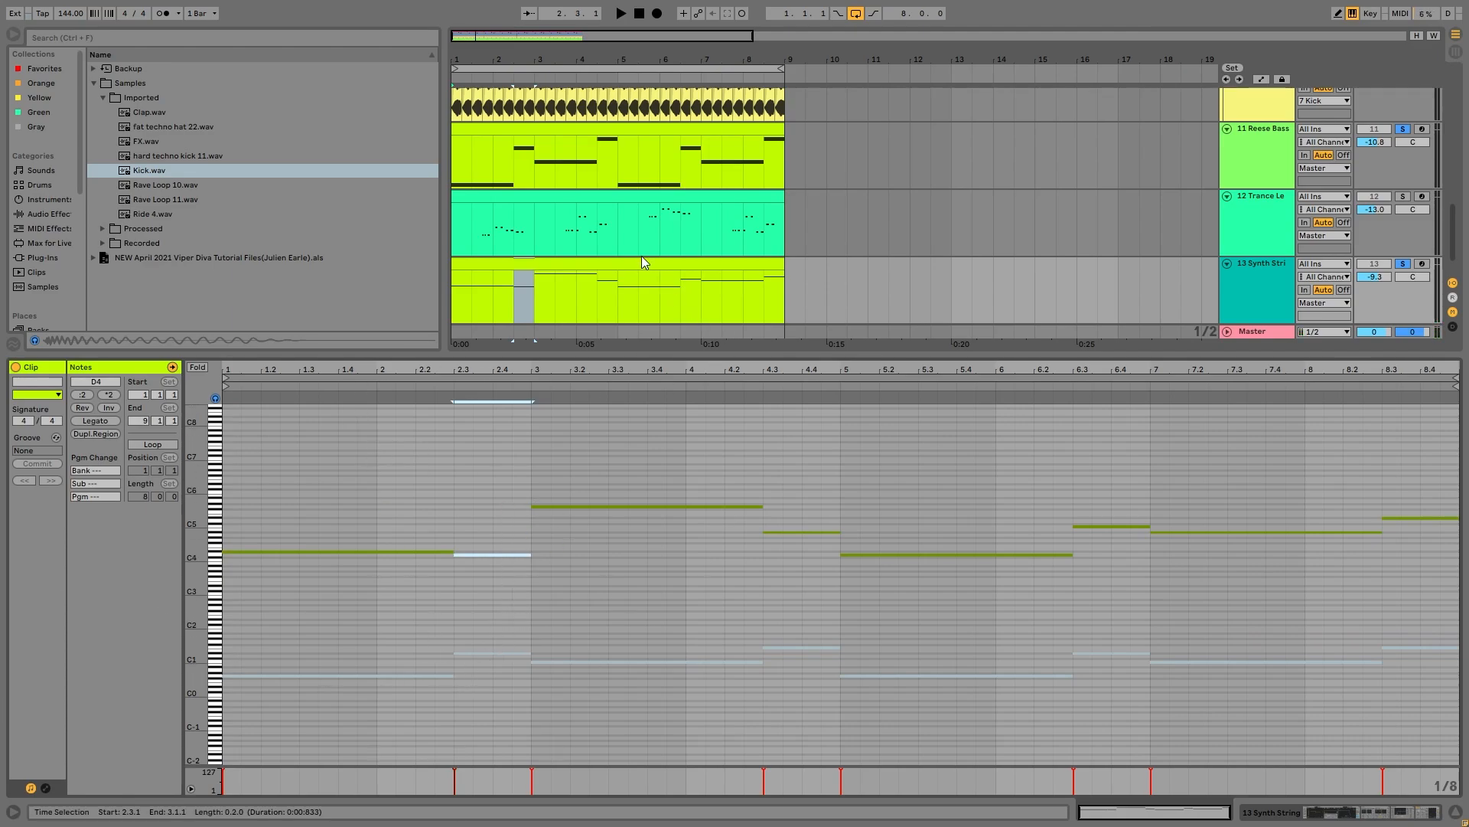
Step: Select the whole Synth String clip and play it from bar 1 together with the Reese Bass
click(666, 266)
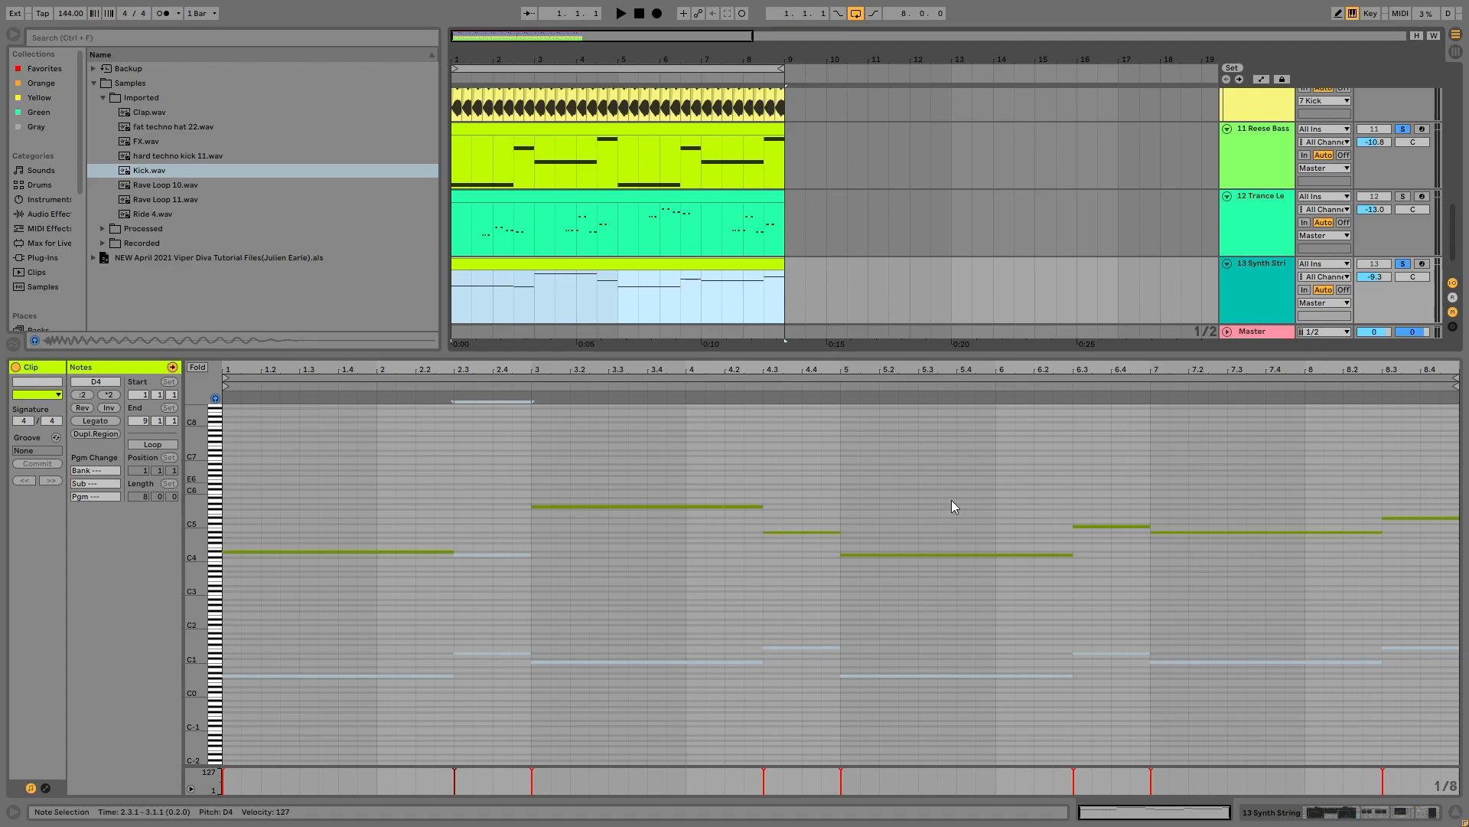
click(546, 661)
click(304, 567)
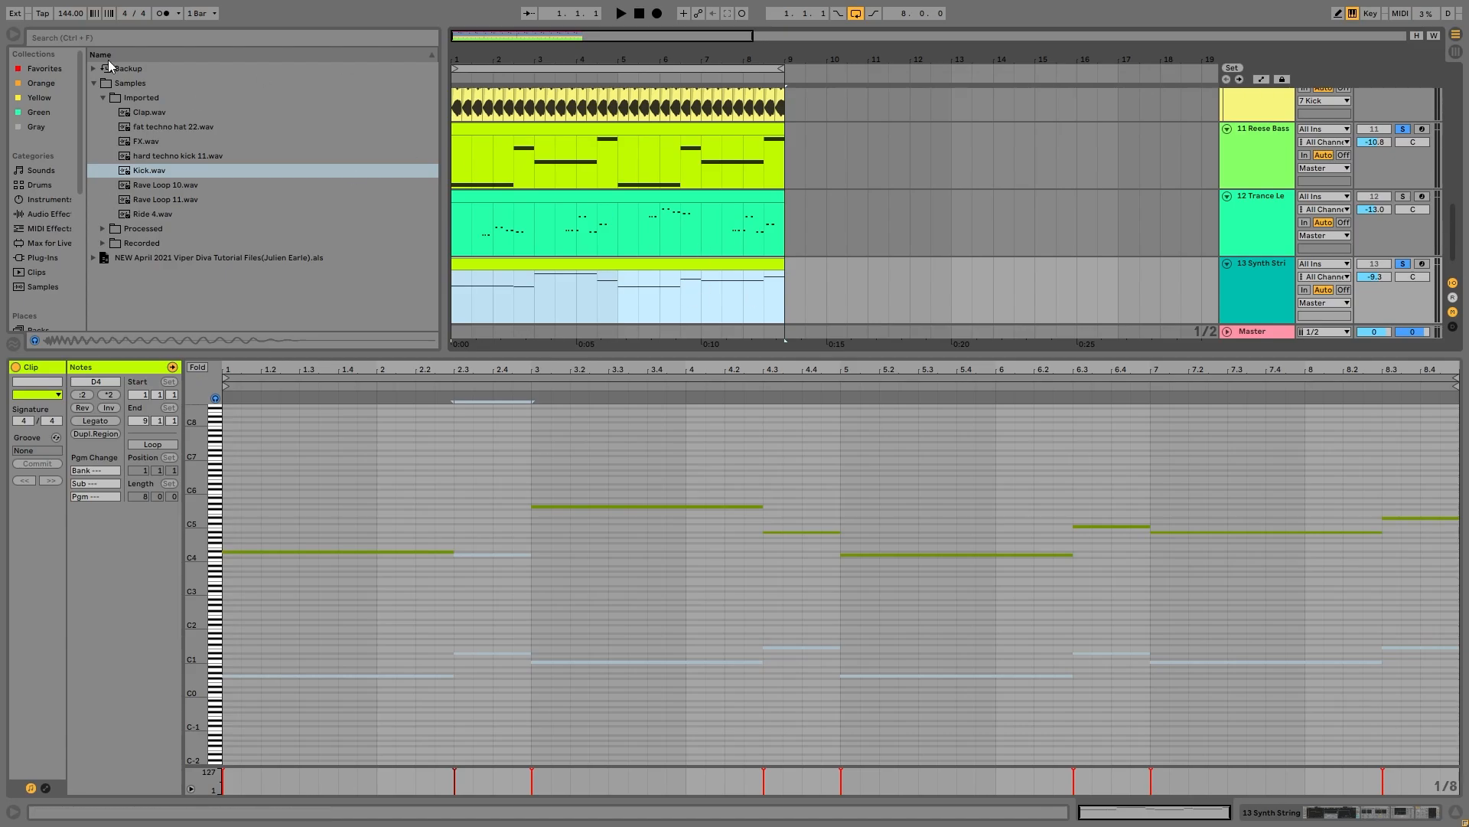
key(space)
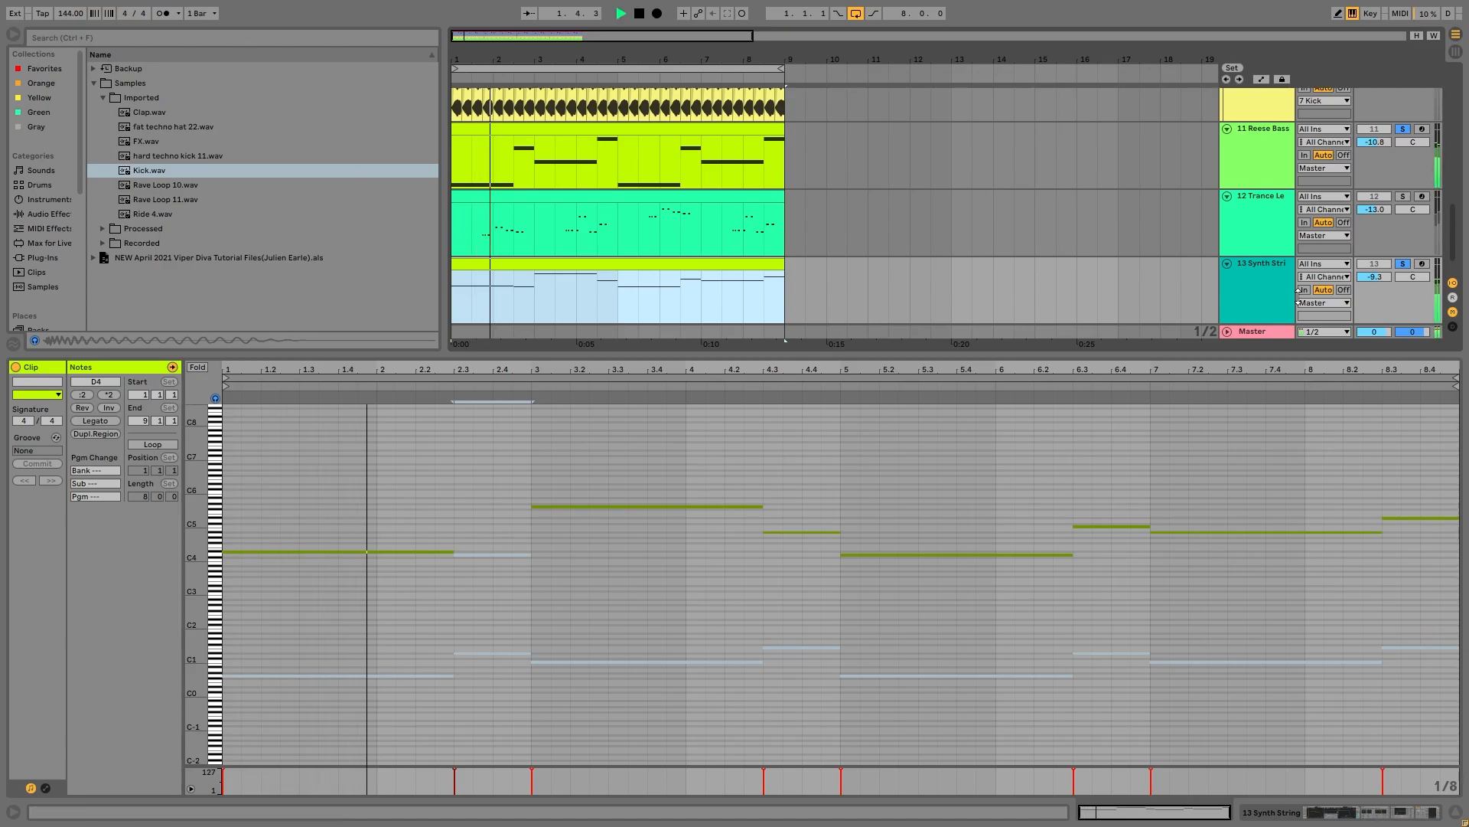
Step: Show the Synth String track's device chain during playback, and stop playback
click(1246, 289)
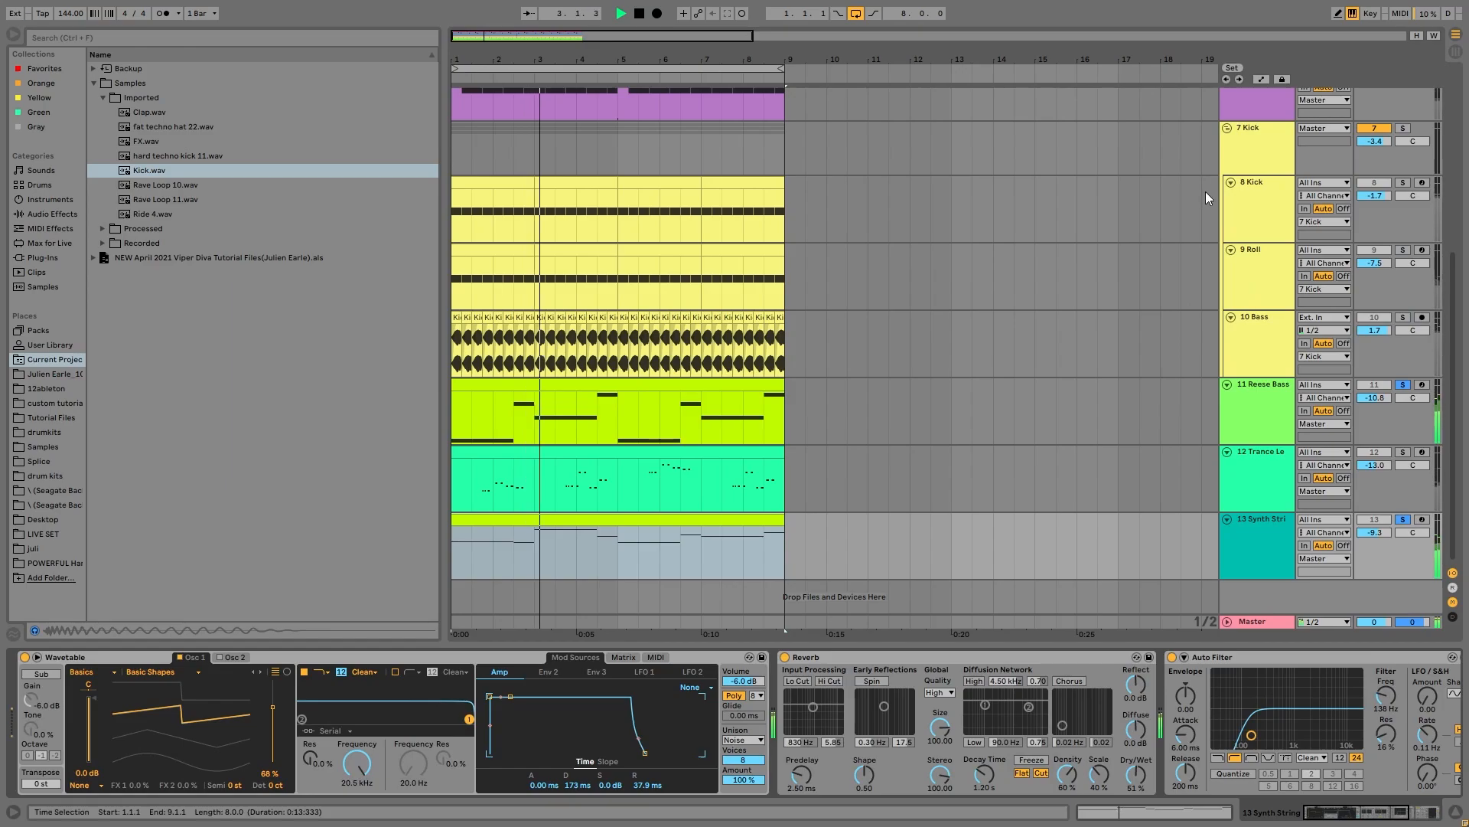
key(space)
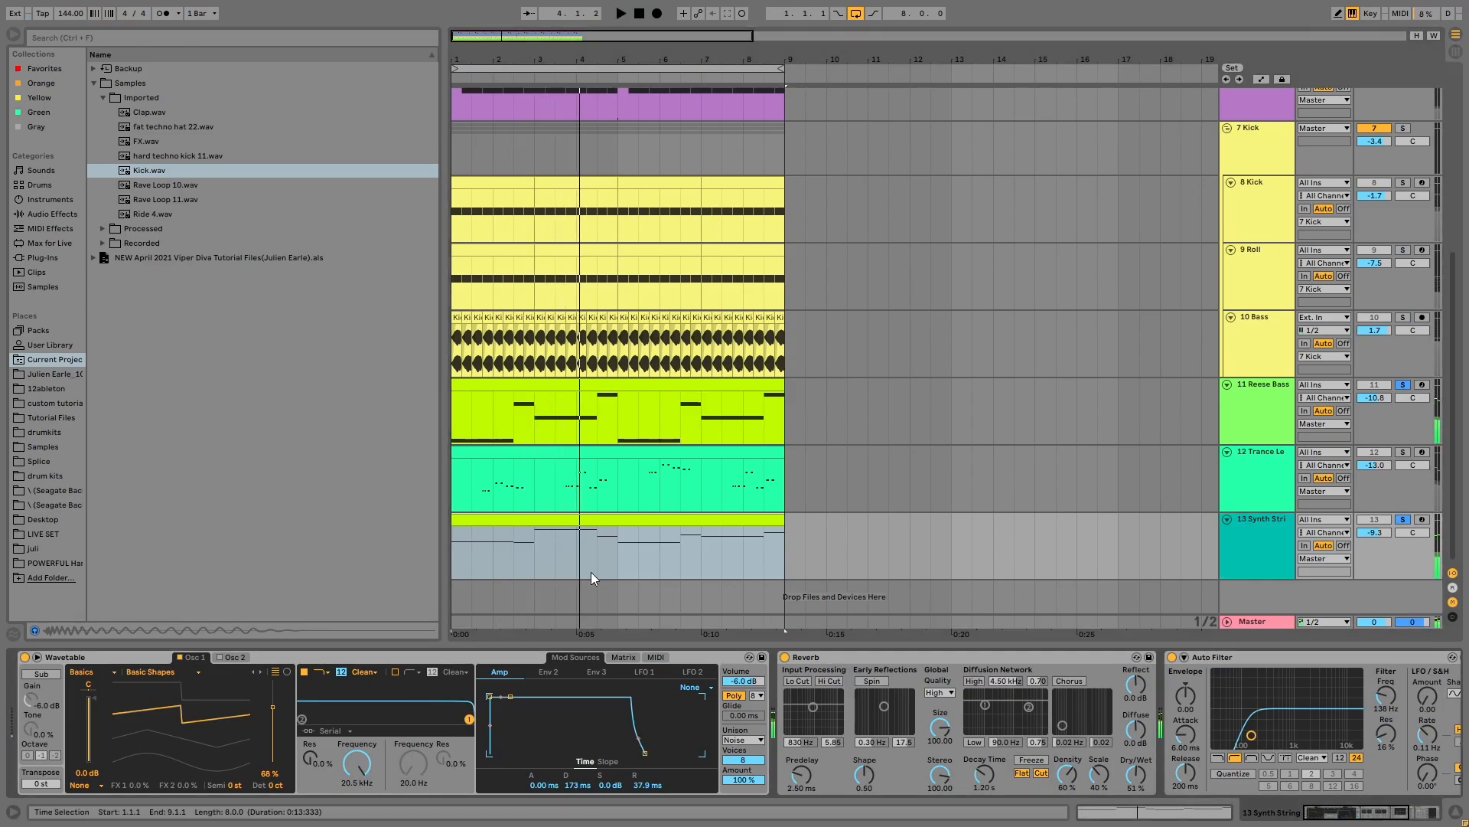
Step: Try the Synth String clip's G5 note at bar 3 two octaves lower, at G3, and play it briefly from bar 1
double_click(518, 518)
click(639, 506)
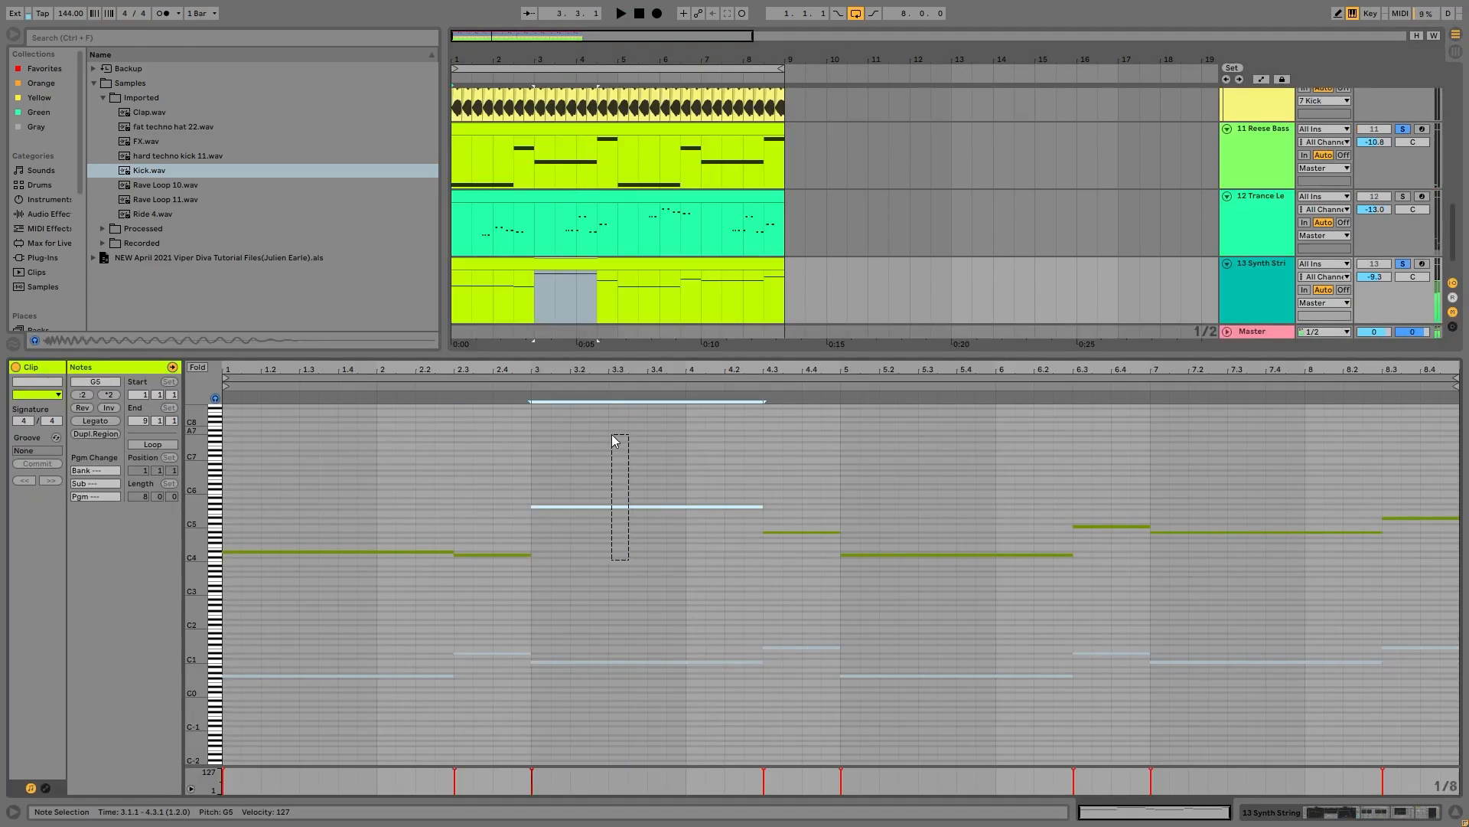
key(shift+Down)
key(shift+Down)
key(space)
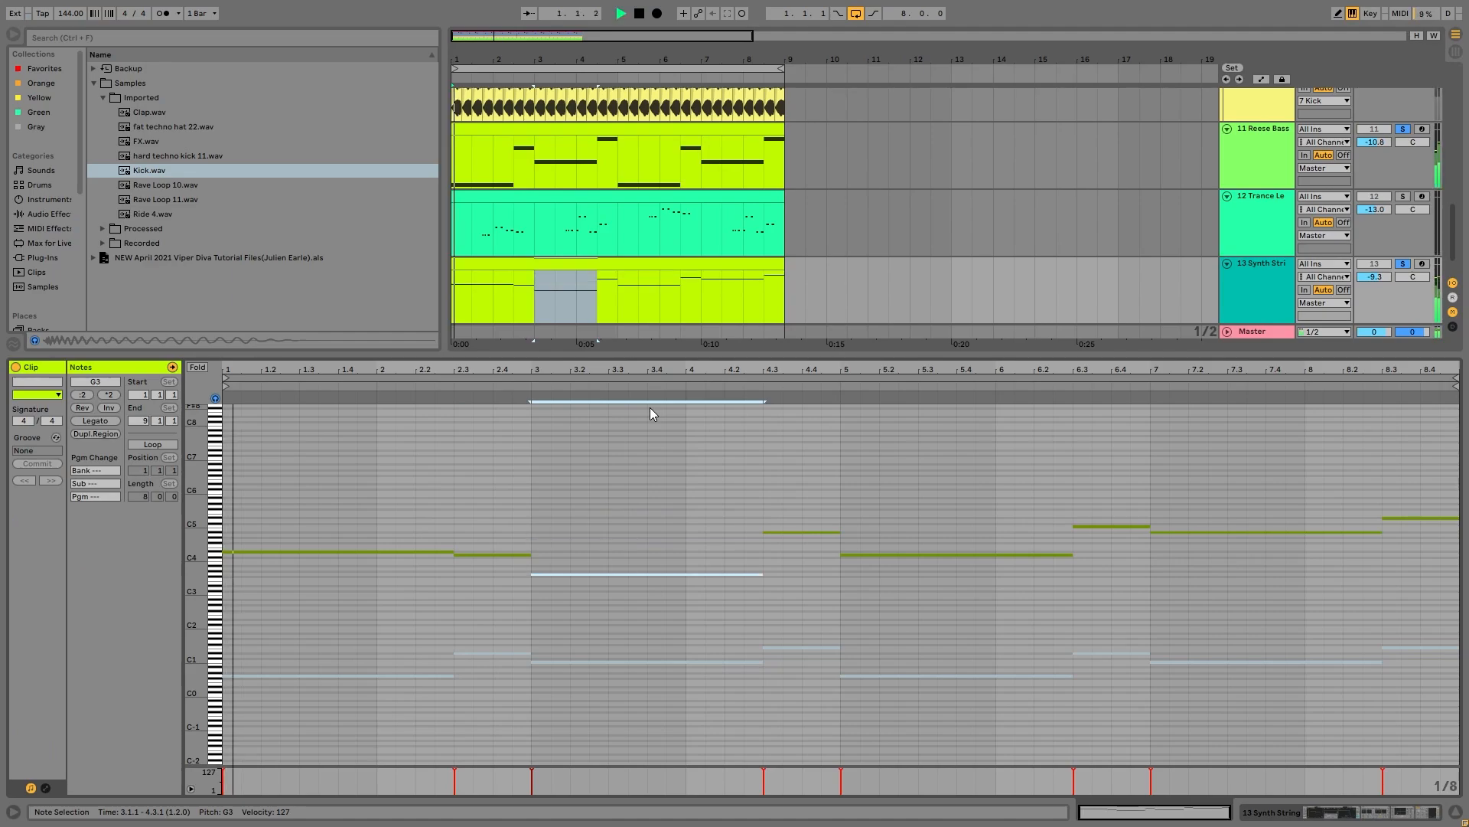
key(space)
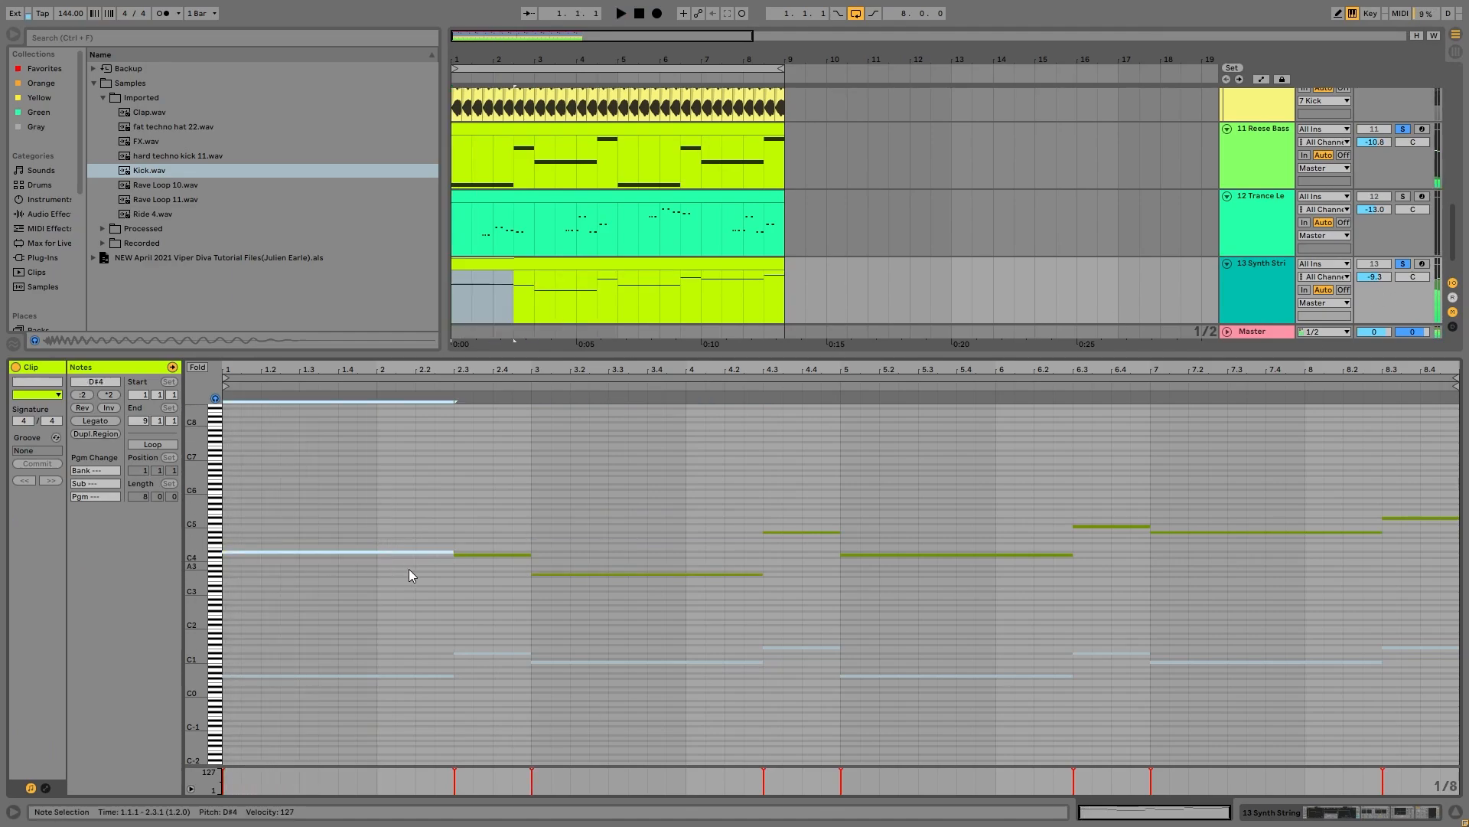
Step: Highlight the Synth String notes across bars 1 to 3 in turn, ending with the G3 and C1 notes at bar 3
drag(485, 525, 515, 594)
drag(609, 534, 620, 623)
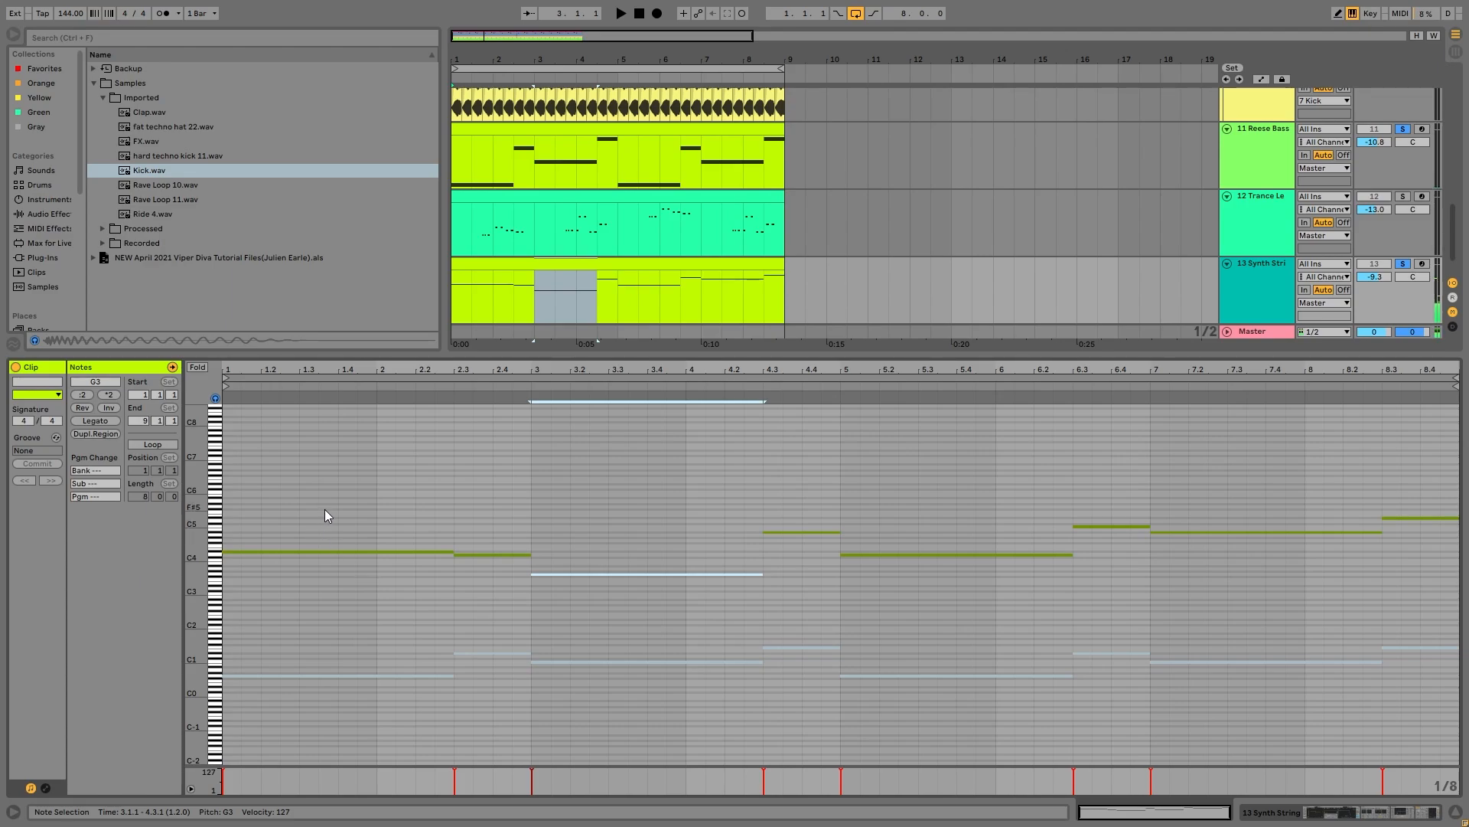
click(398, 551)
click(493, 554)
drag(593, 548, 595, 671)
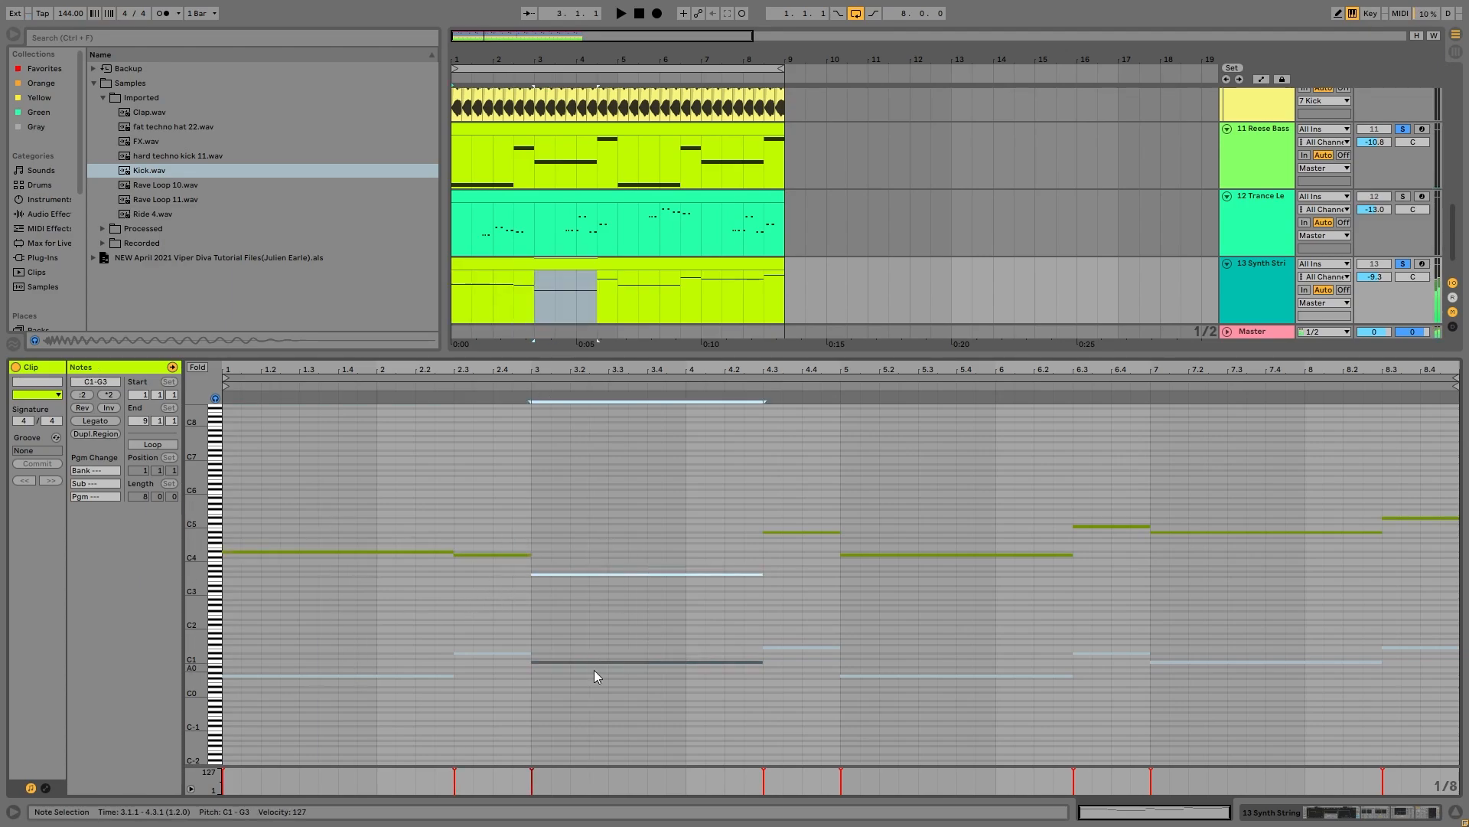
Step: Raise the Synth String clip's G3 note at bar 3 by two octaves to G5
drag(721, 544, 733, 597)
key(shift+Up)
key(shift+Up)
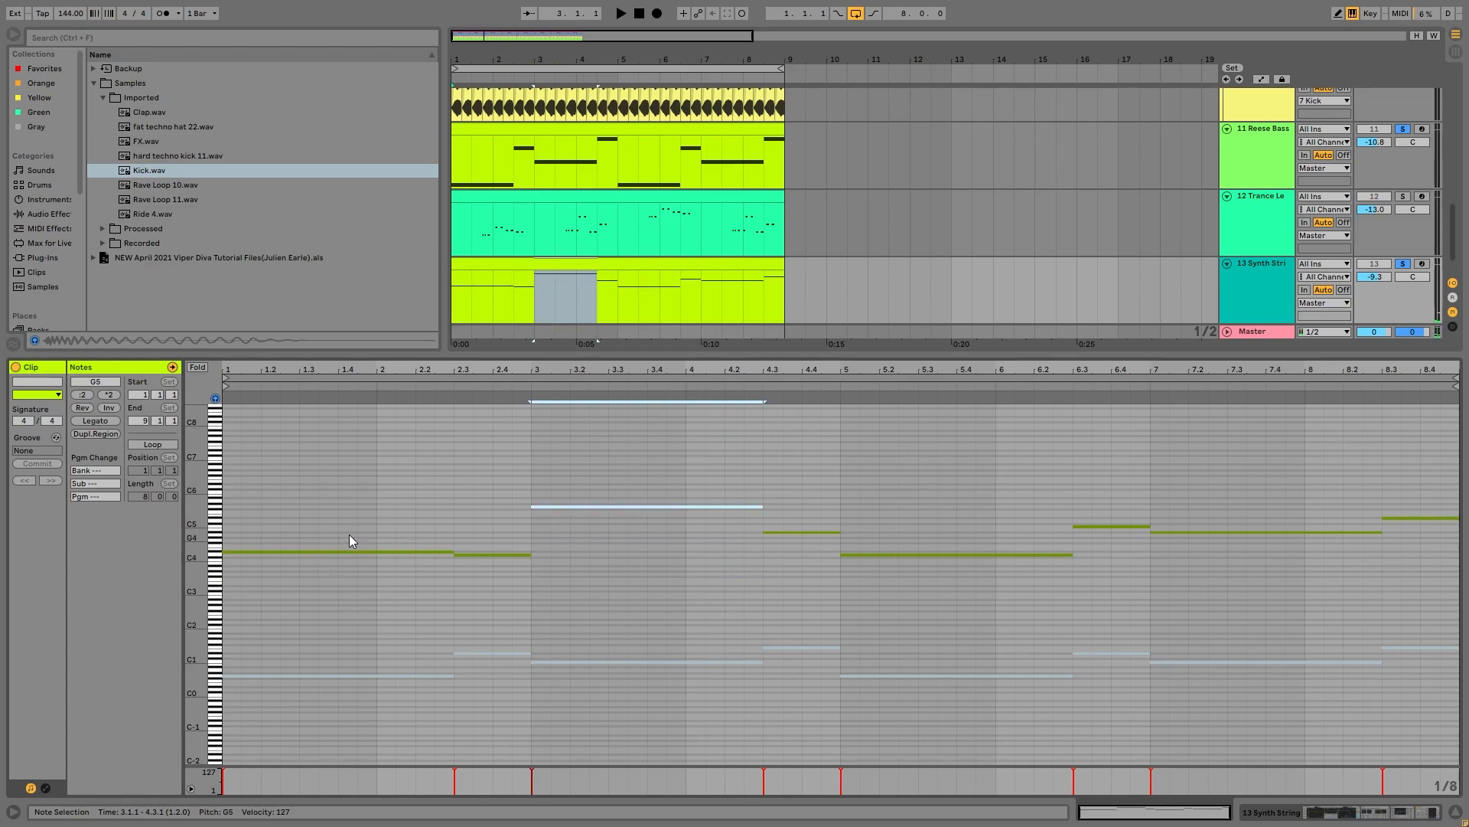
Step: Highlight the opening D#4 note, and play the Synth String with the Reese Bass from bar 1
drag(357, 521, 371, 594)
key(alt+Right)
key(alt+Right)
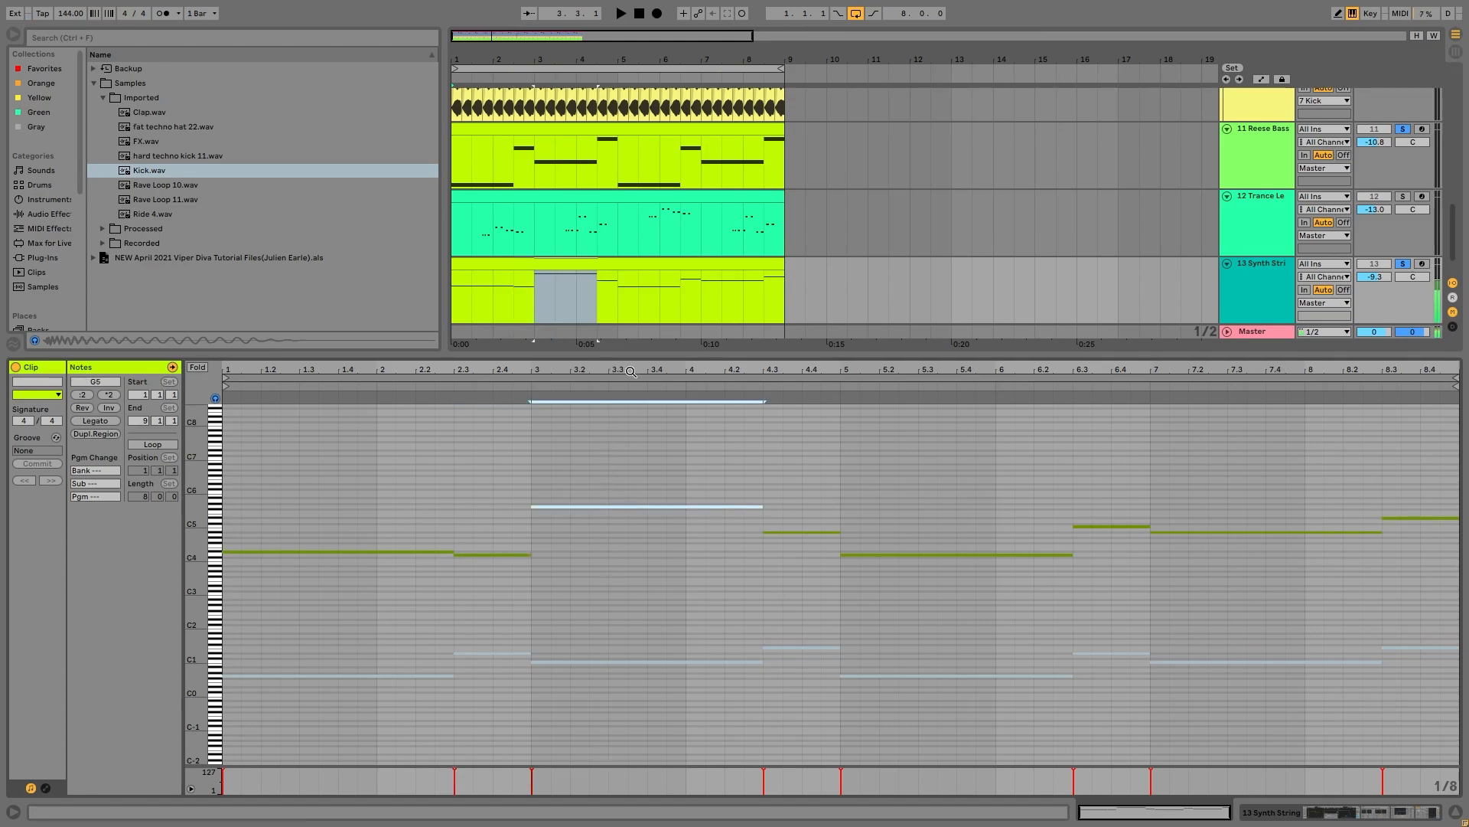
key(space)
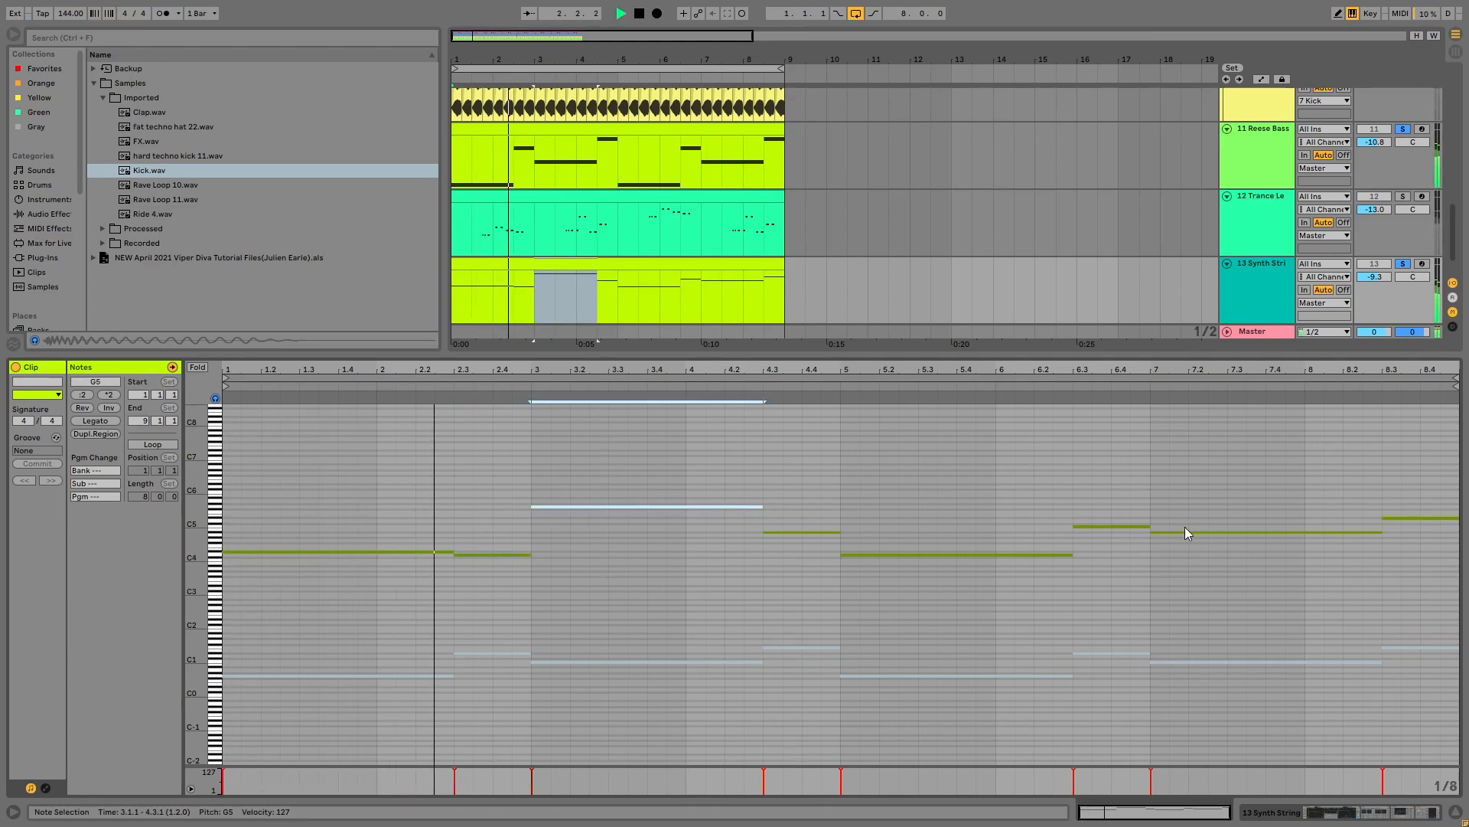
Step: Show the Synth String device chain, stop playback and examine its Wavetable, Reverb, Auto Filter and sidechain Compressor settings
click(1254, 300)
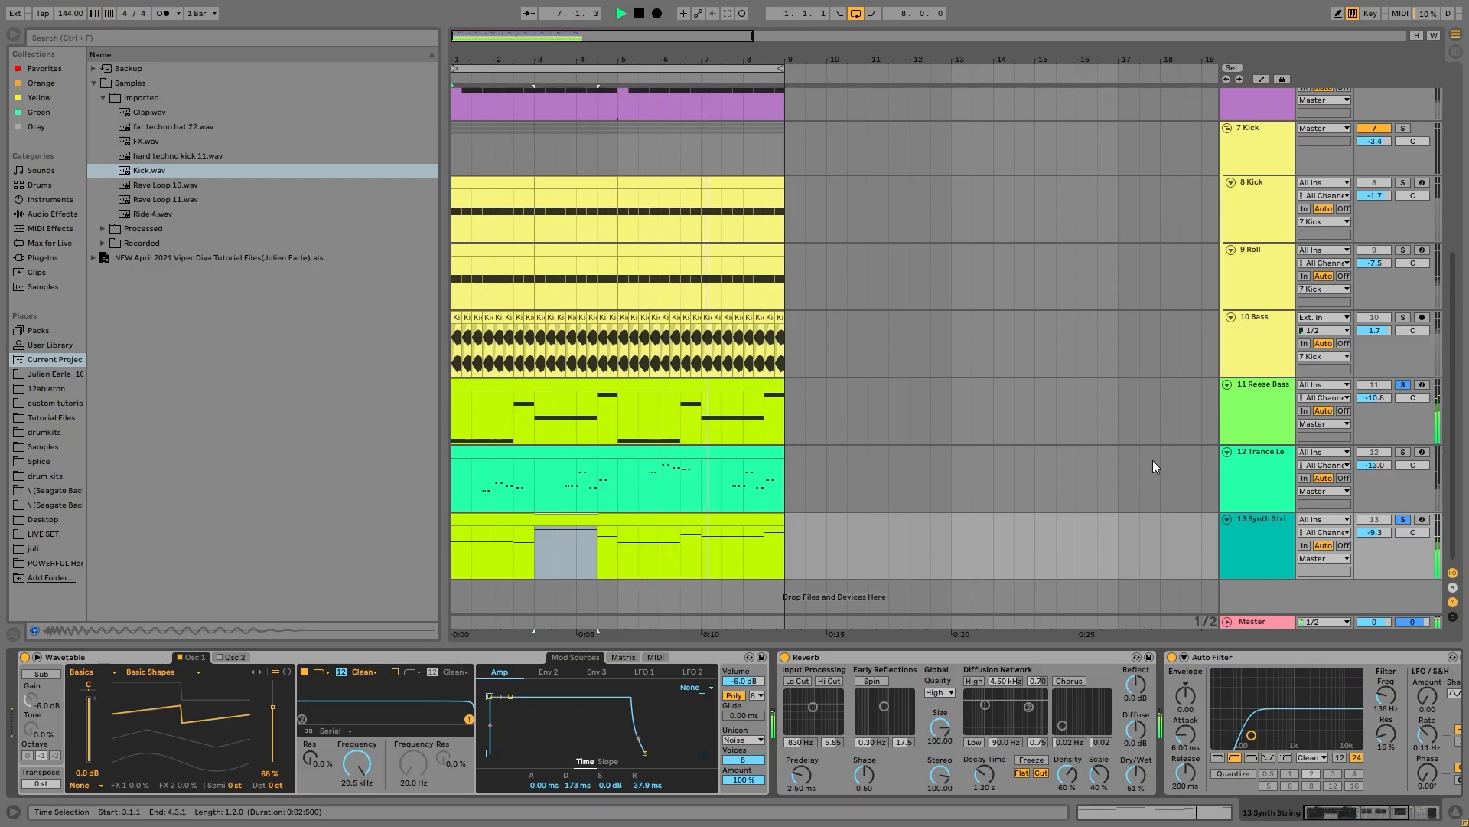
key(space)
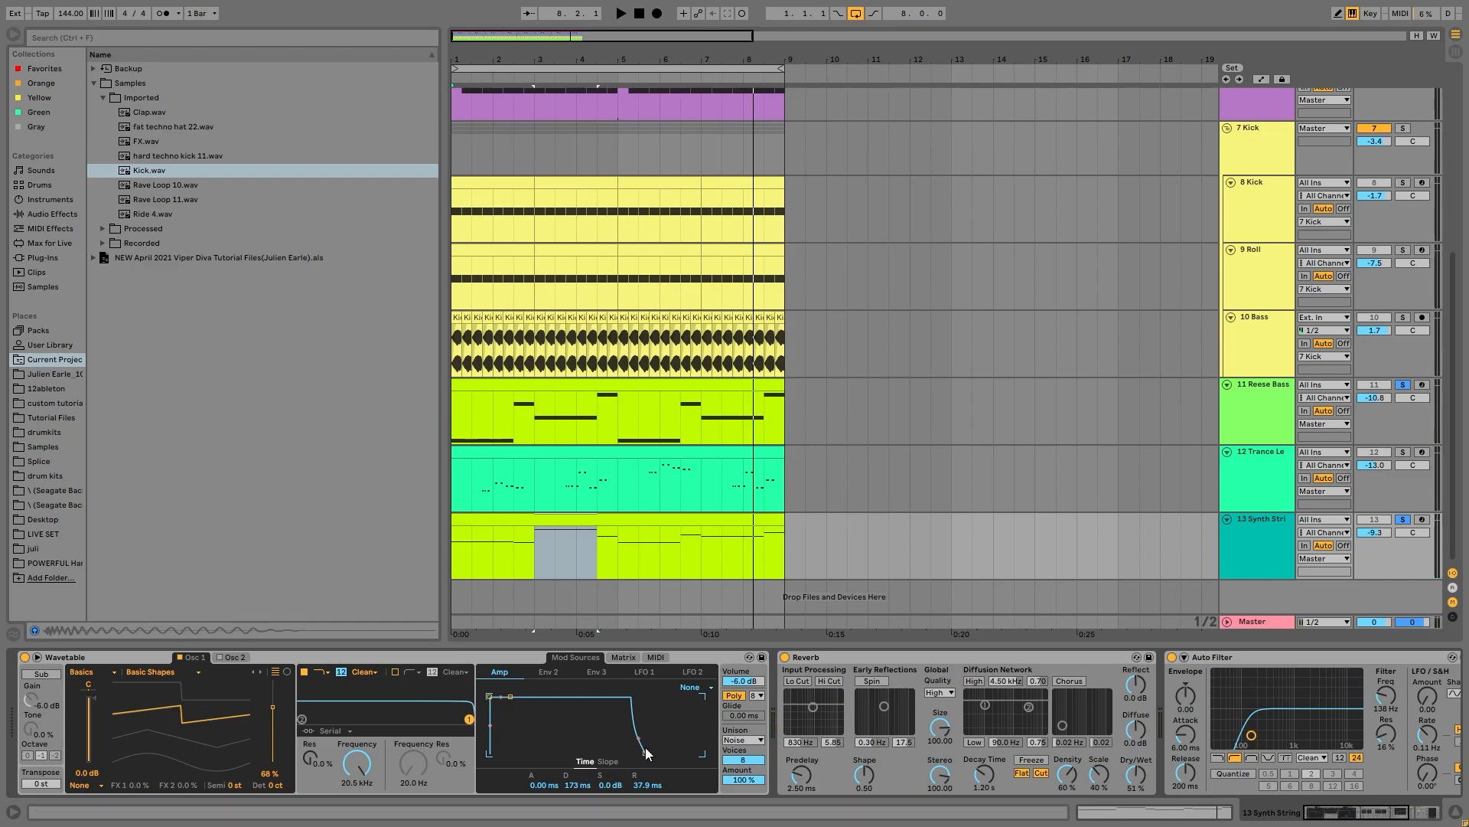
scroll(808, 727, right, 3)
scroll(1096, 503, right, 2)
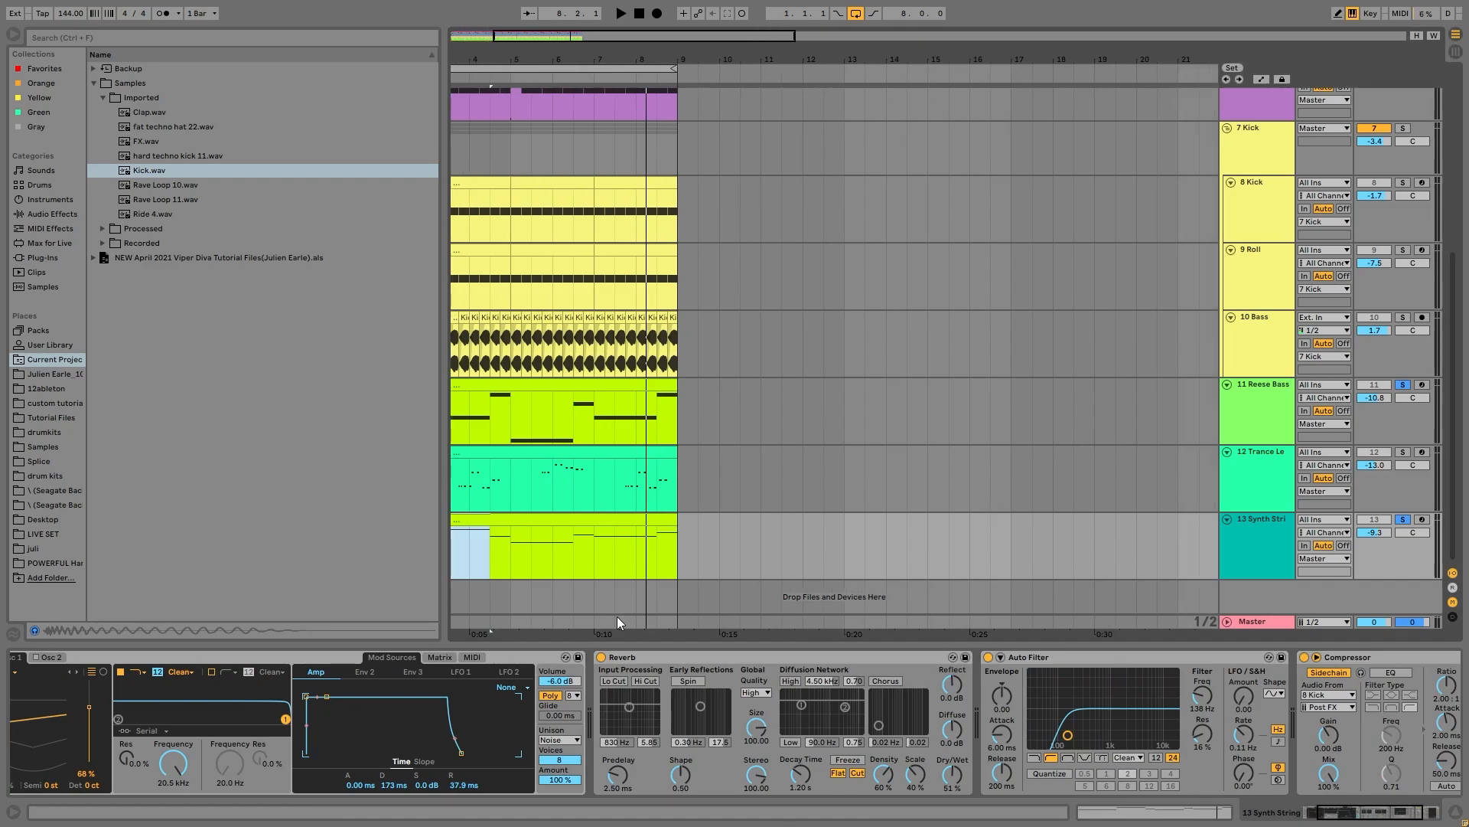
scroll(660, 400, left, 2)
scroll(4, 704, right, 4)
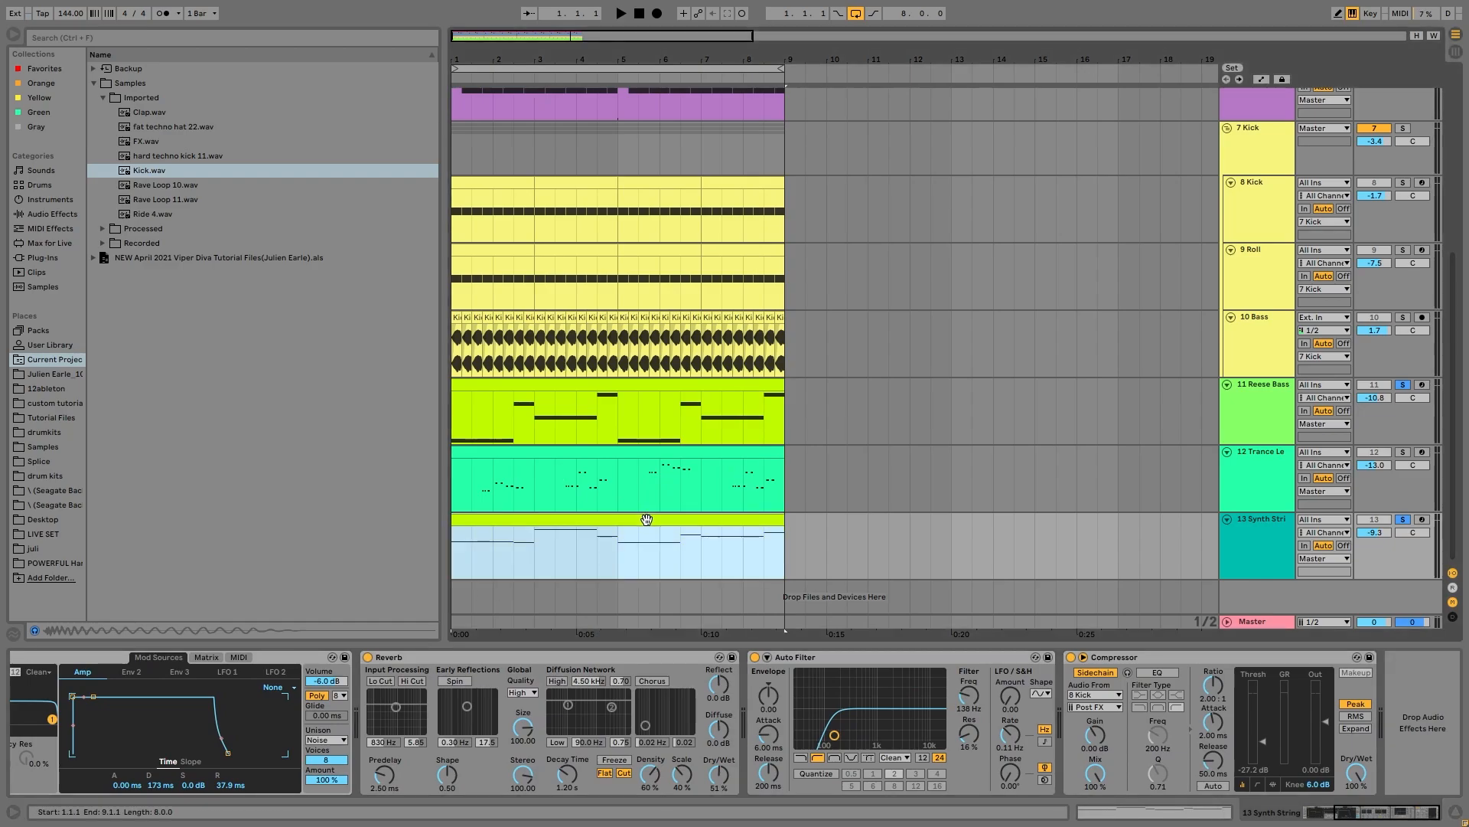
Step: Select the whole Synth String clip, unsolo the tracks and play the full mix from bar 1
click(624, 519)
click(1399, 530)
key(space)
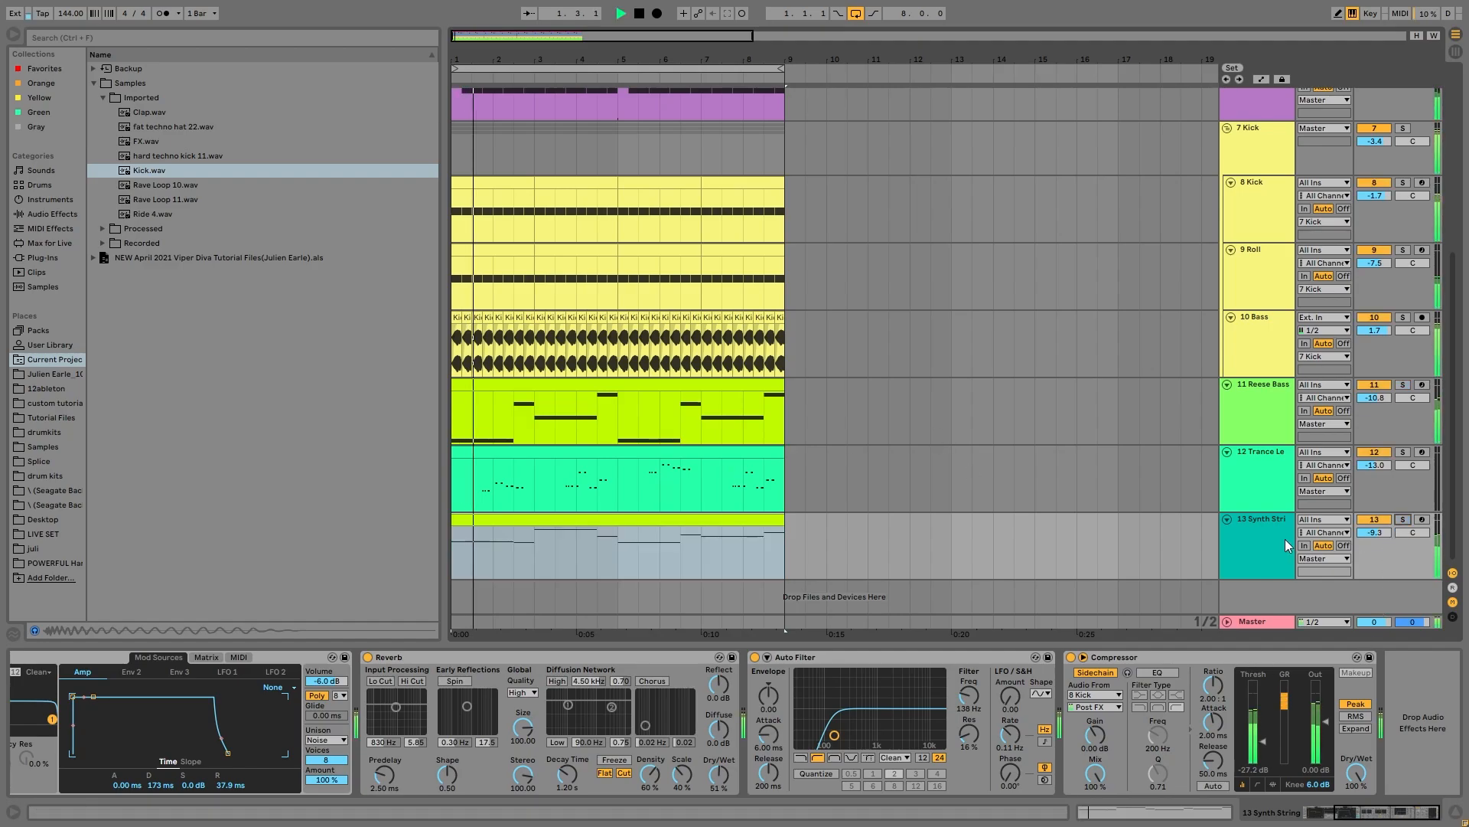
Step: Fold all tracks to their minimum height while the full mix plays, and stop playback
click(1265, 536)
key(alt+u)
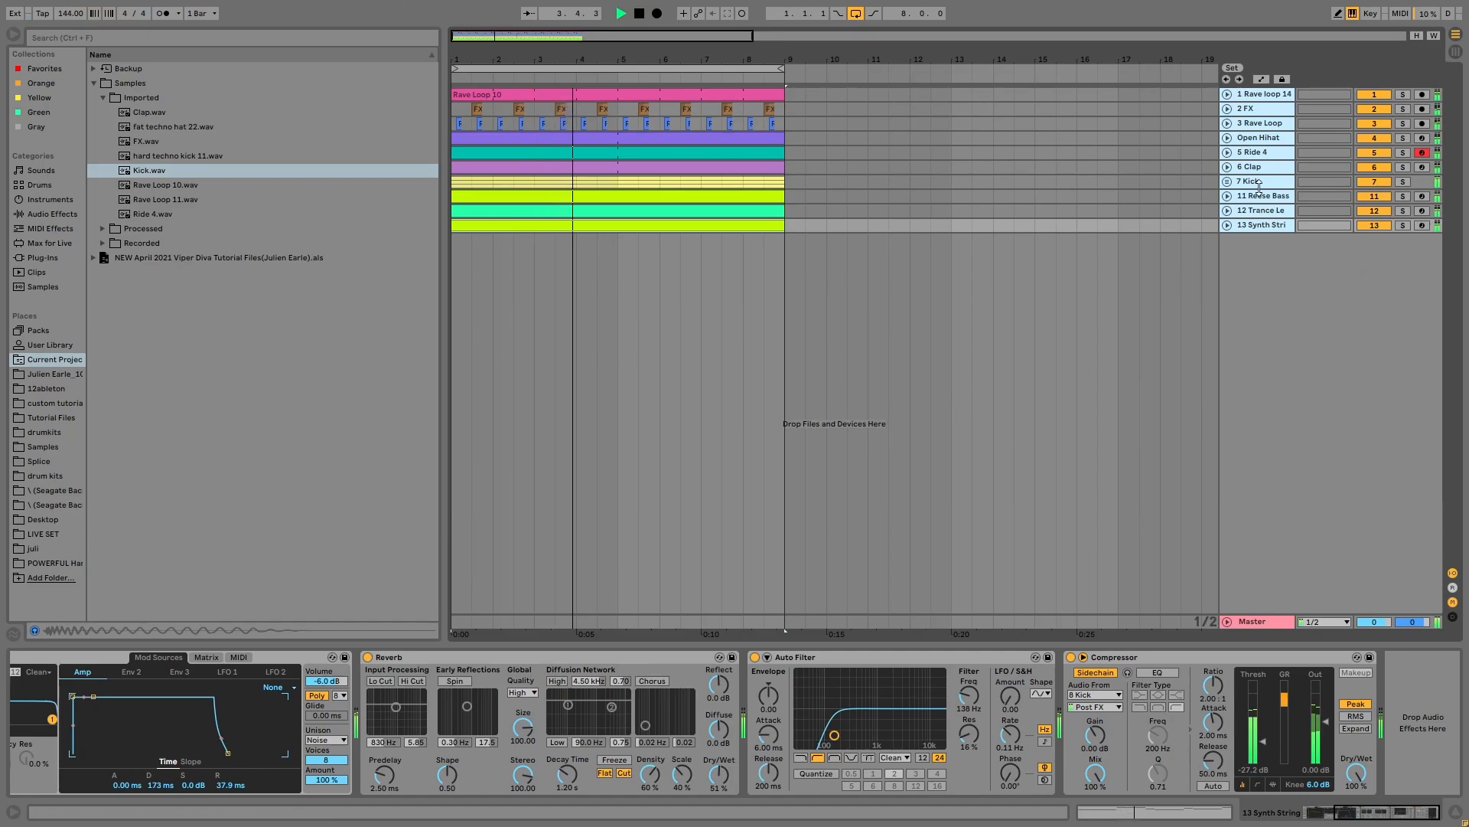
key(space)
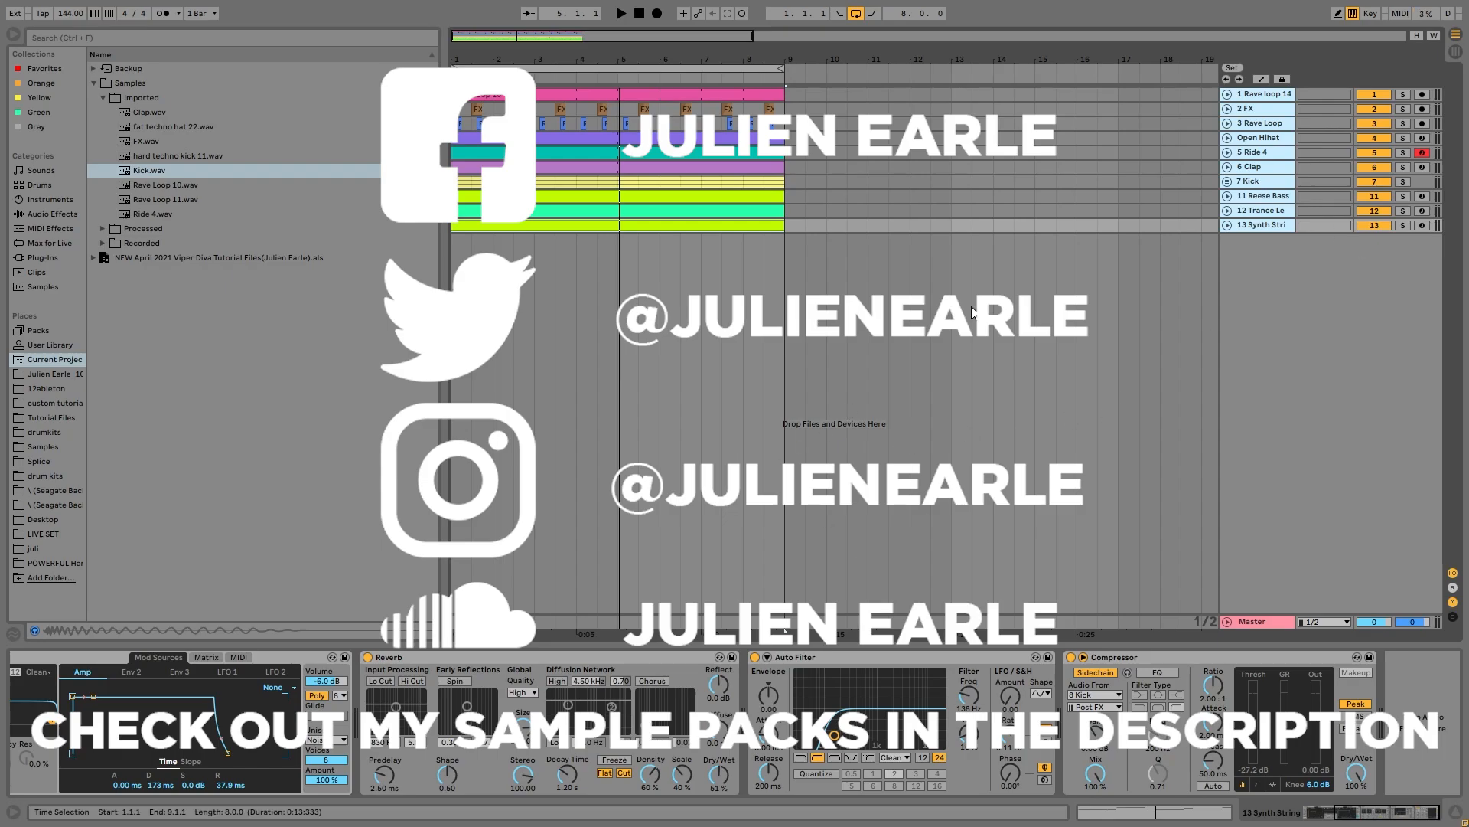
Step: Show the device chains of the Trance Lead and Reese Bass tracks in turn
click(1244, 209)
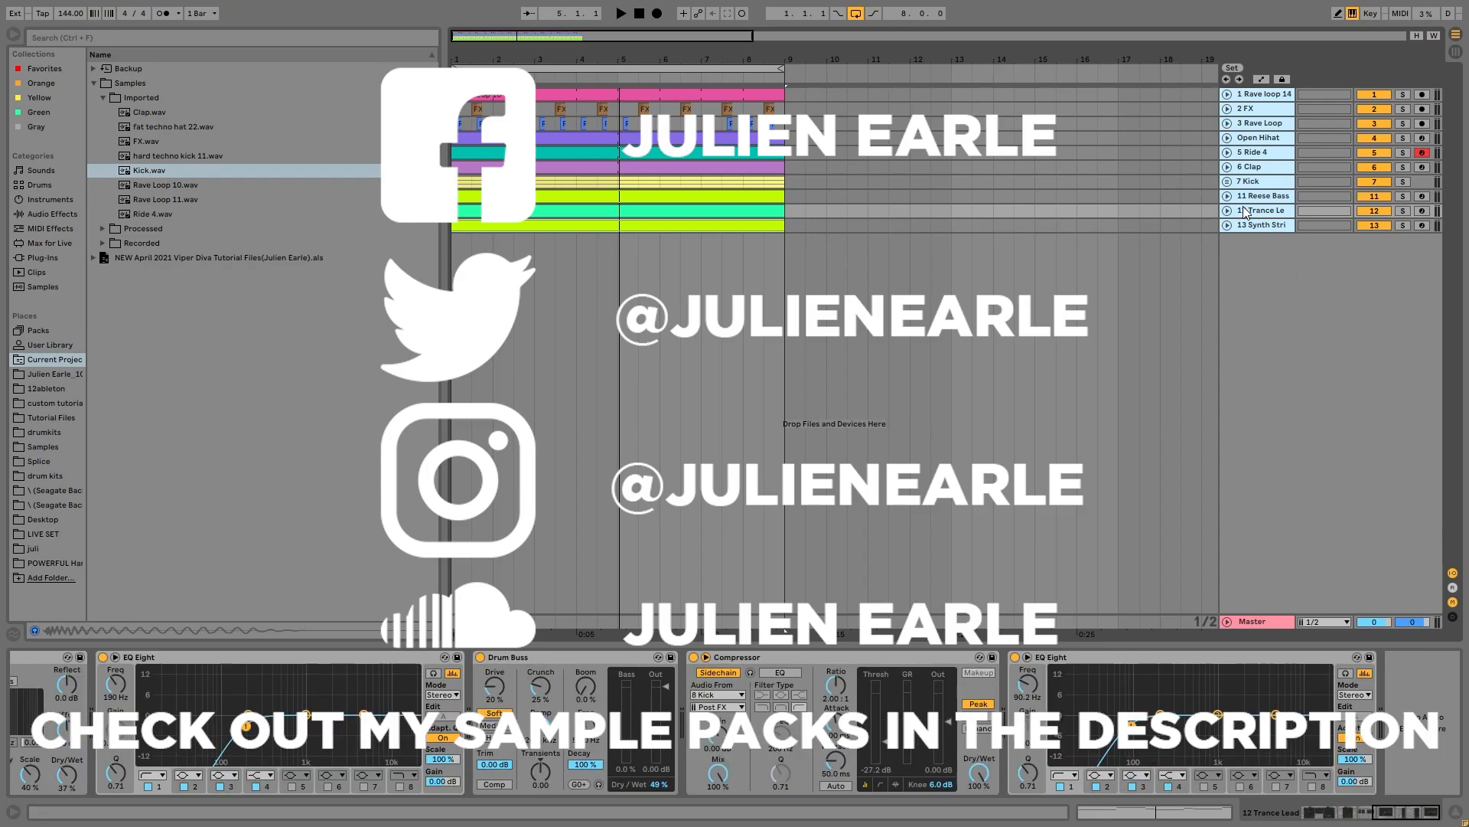
click(1241, 186)
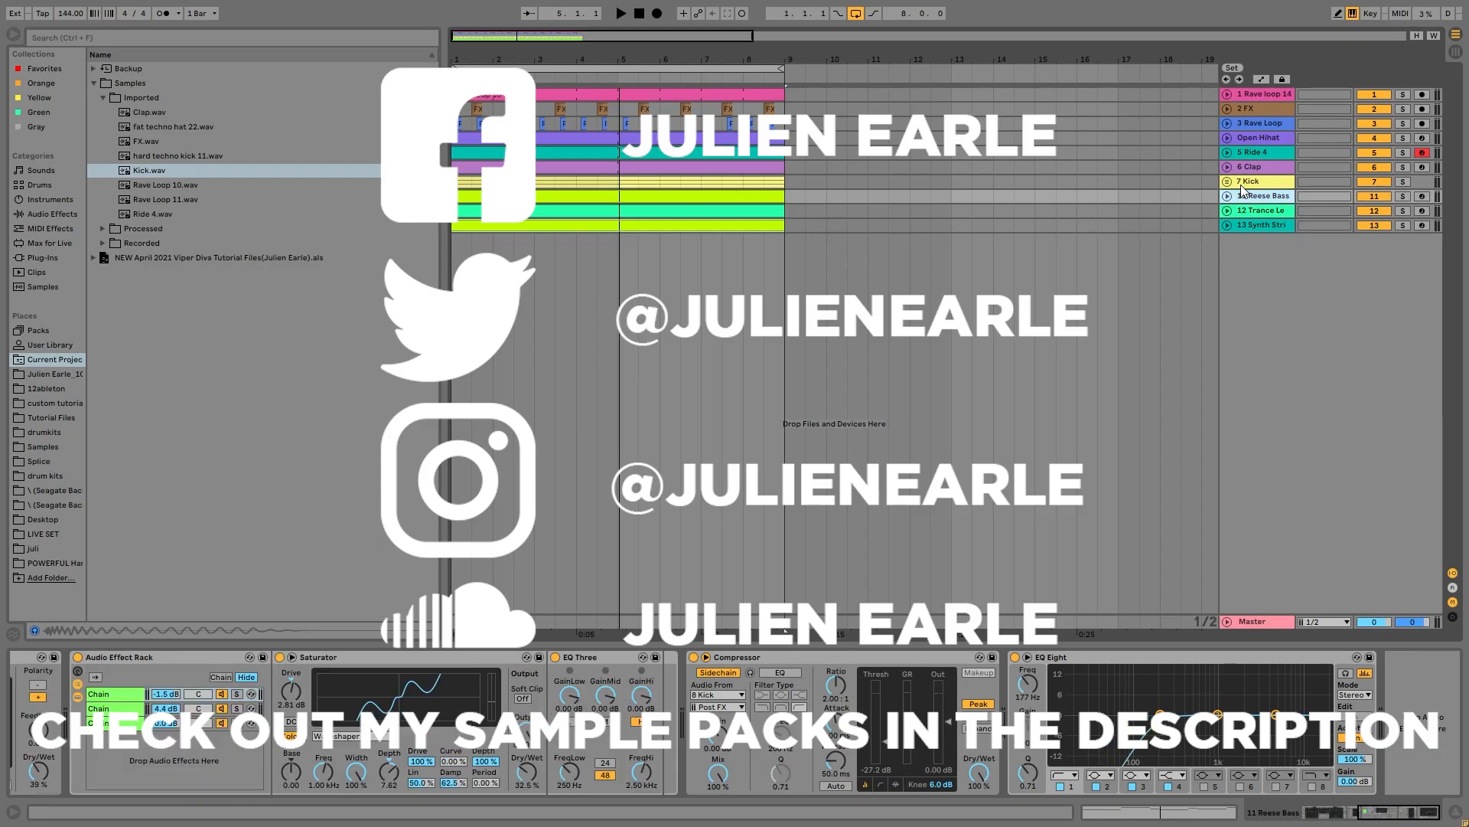